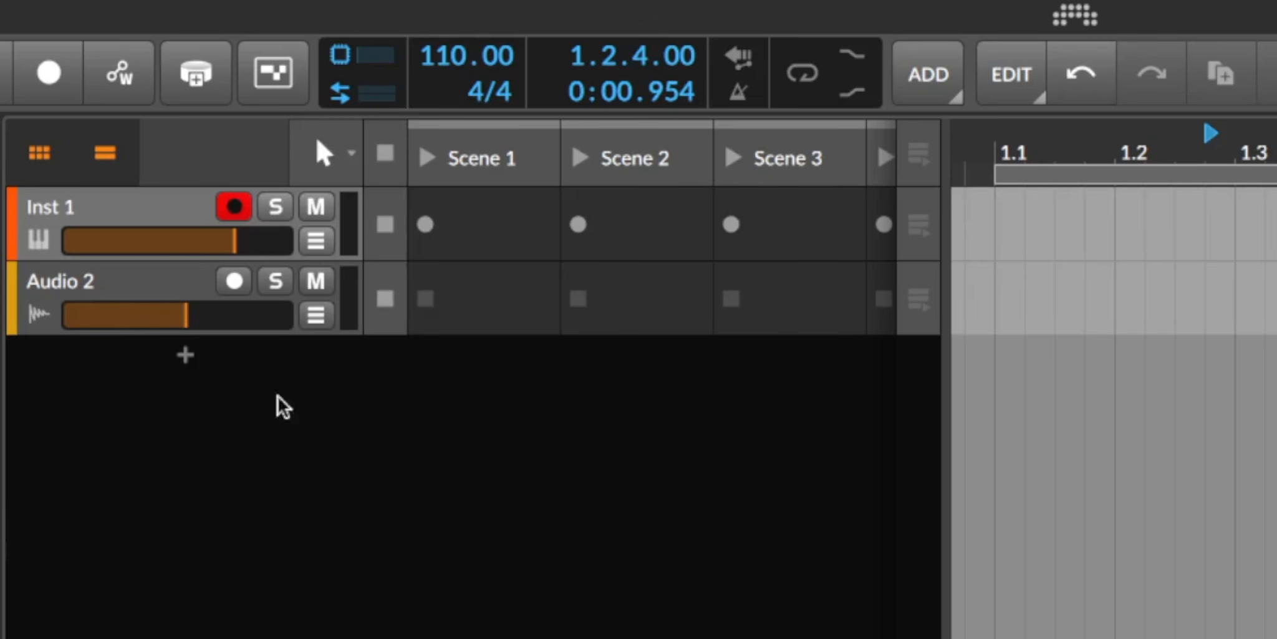
Add an instrument track below the Audio 2 track and delete it again.
right_click(366, 497)
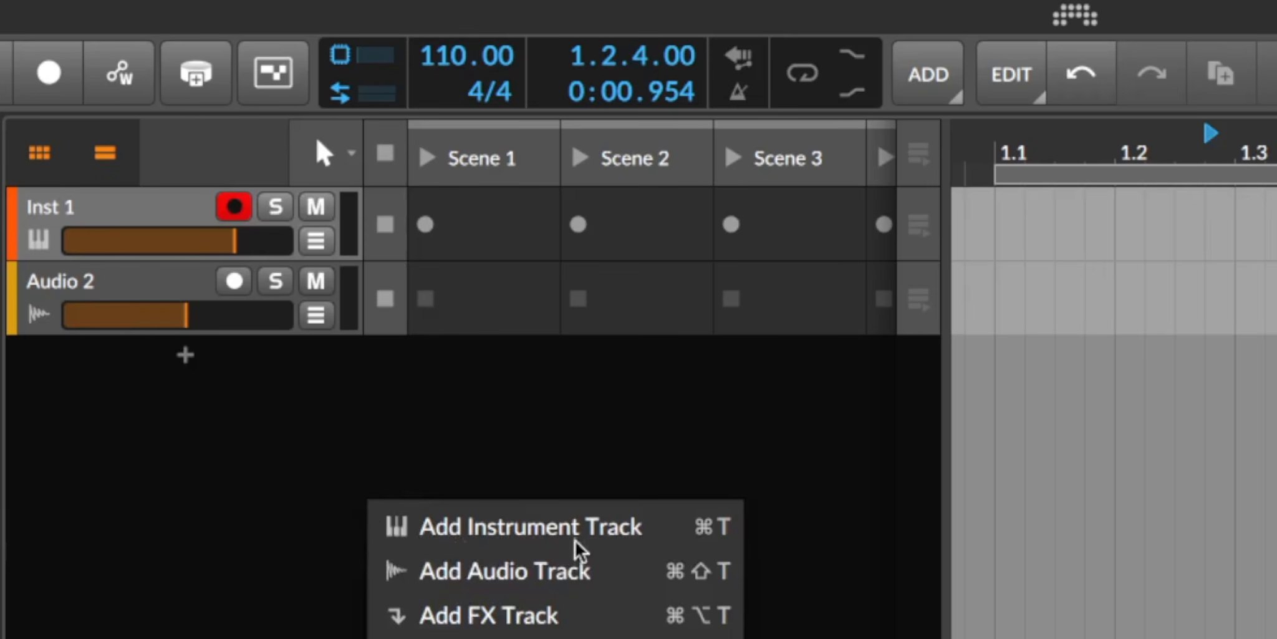
click(517, 530)
right_click(486, 512)
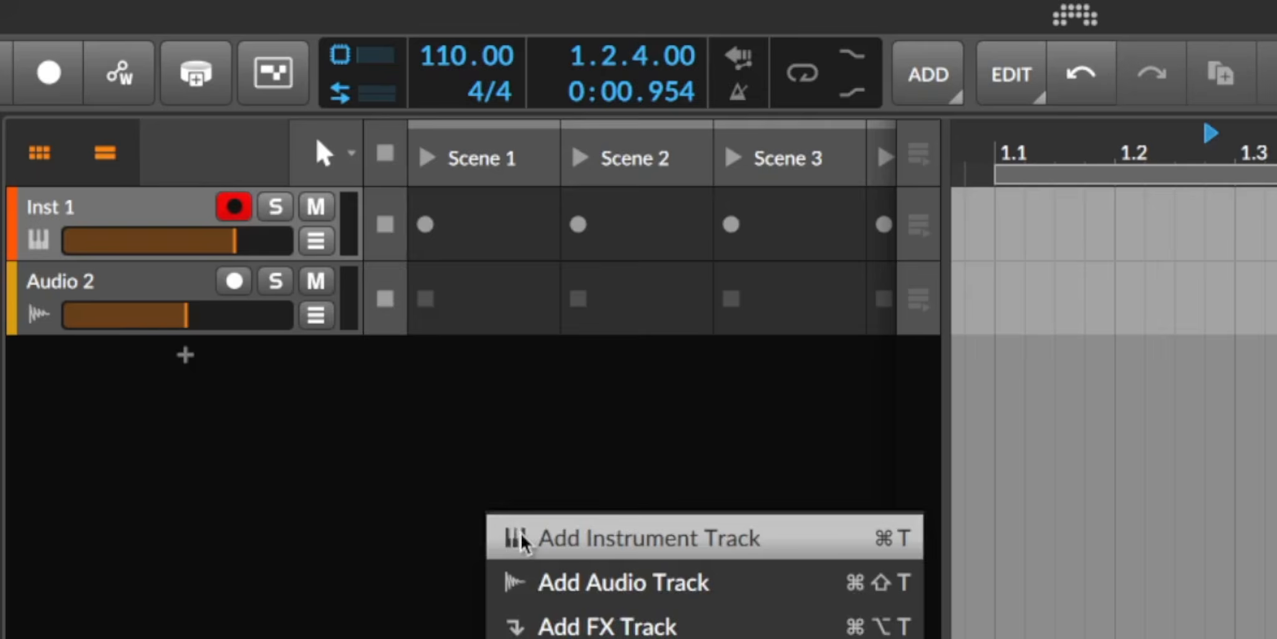
click(522, 534)
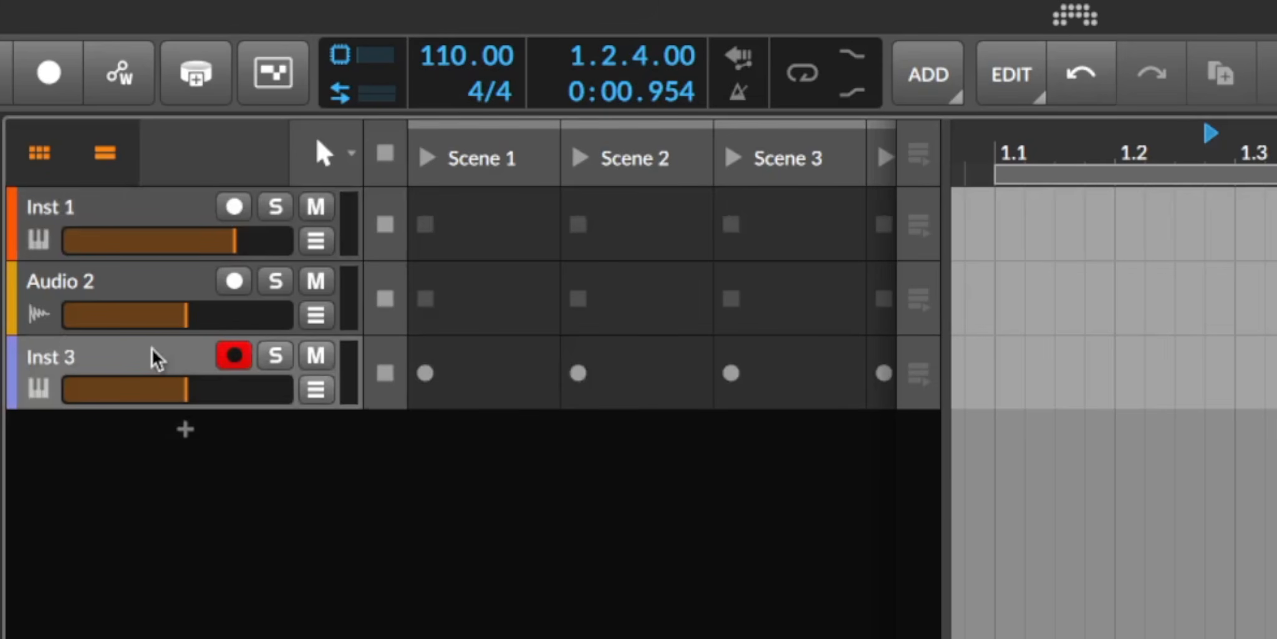
click(119, 371)
key(Delete)
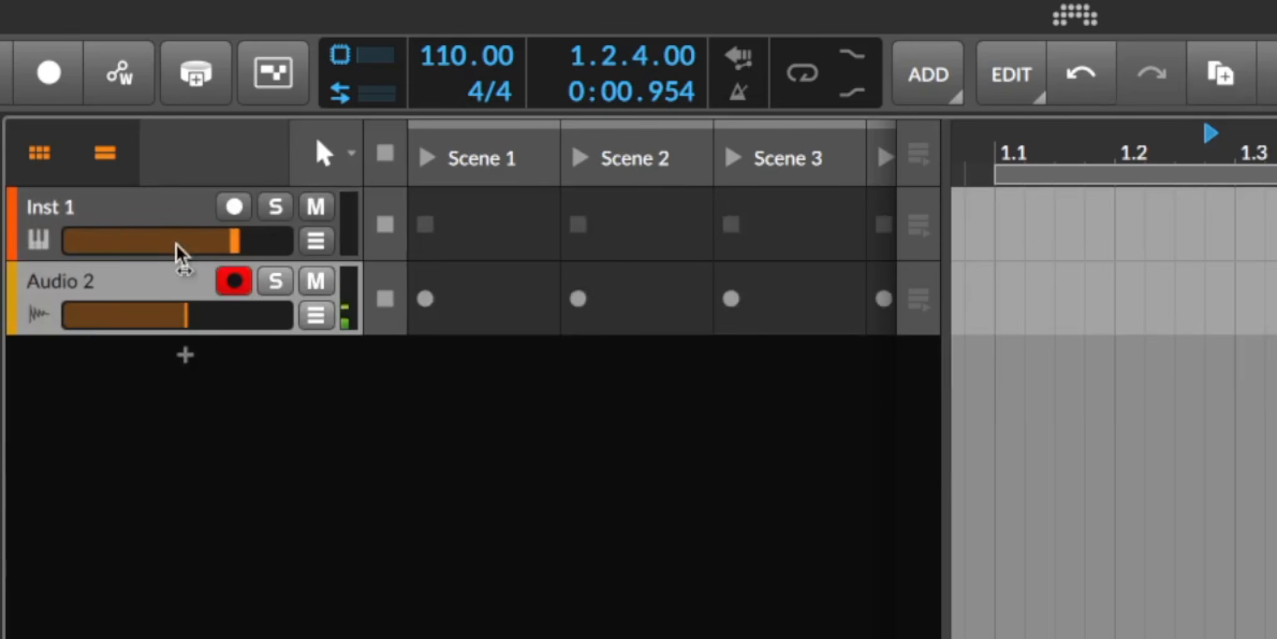
Open the device browser for the Inst 1 track's empty device chain and look through the available instruments.
click(103, 218)
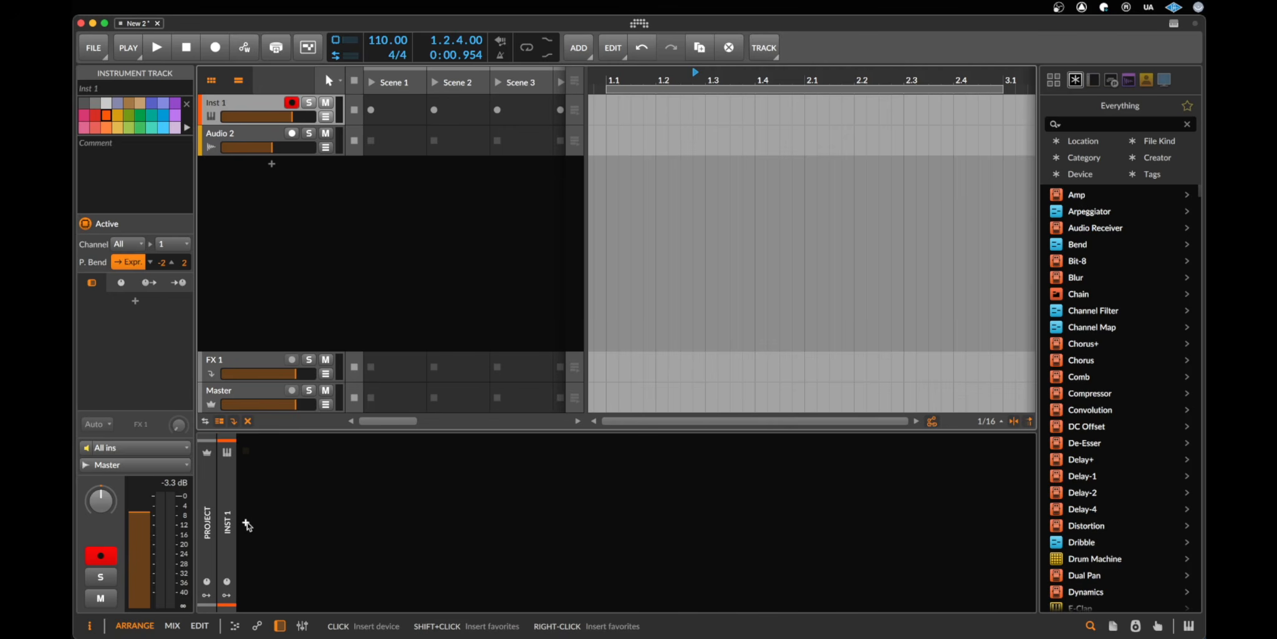
click(246, 525)
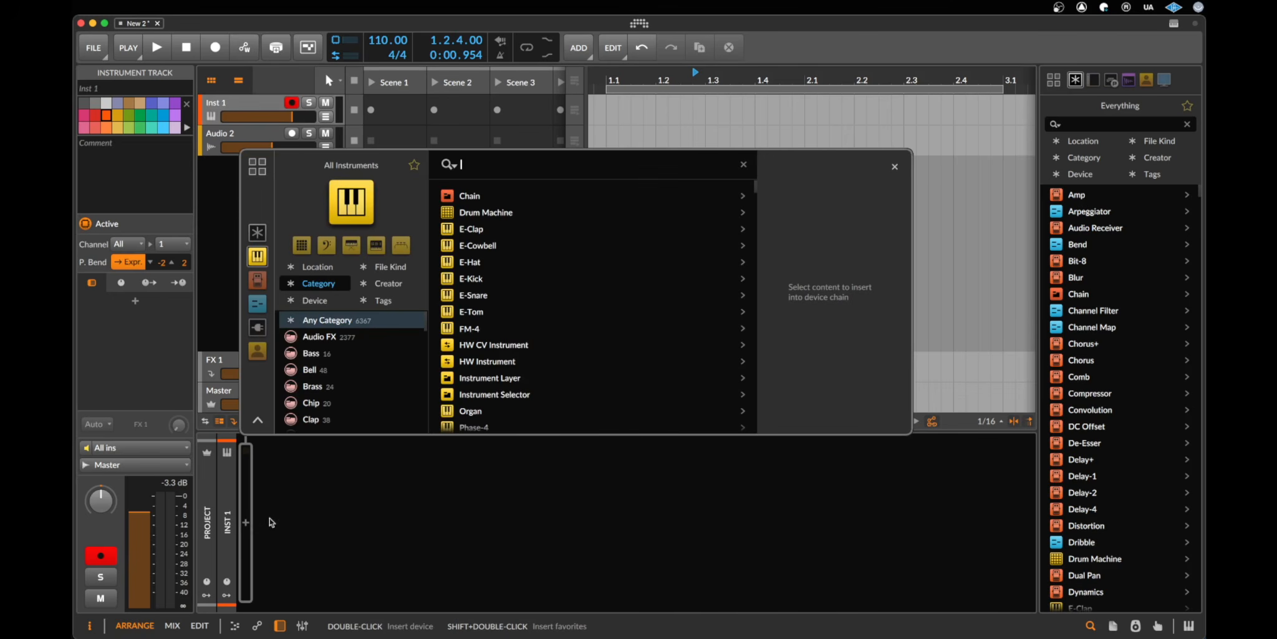
scroll(536, 235, down, 8)
scroll(536, 234, down, 10)
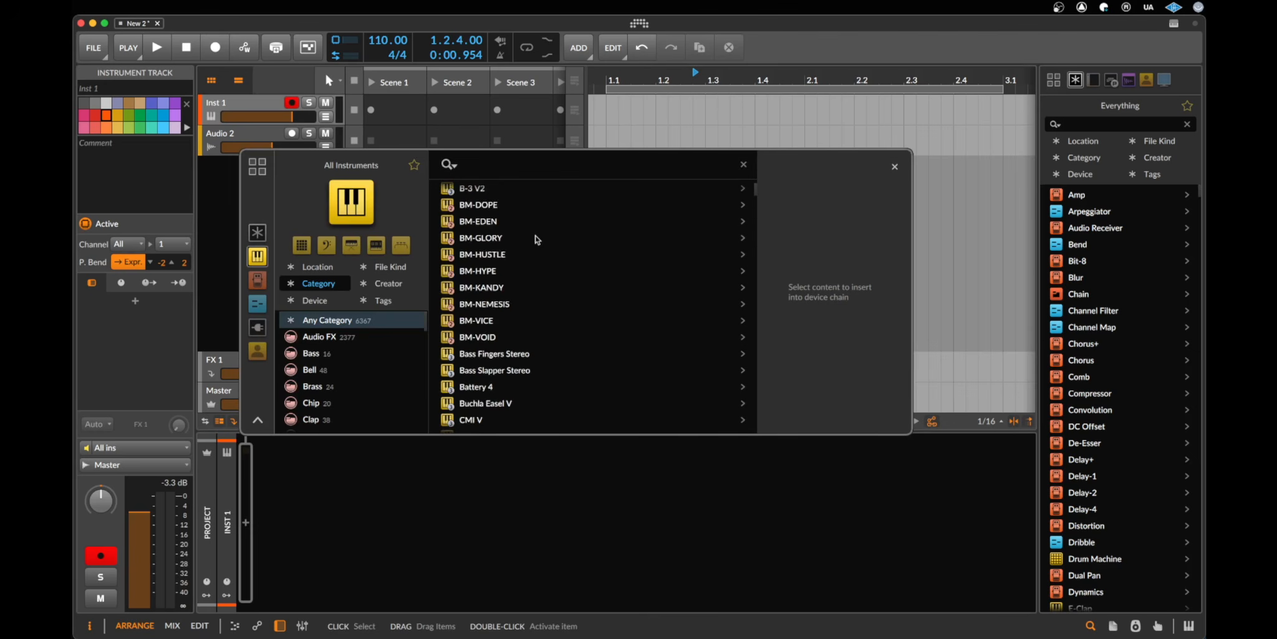
scroll(552, 290, down, 5)
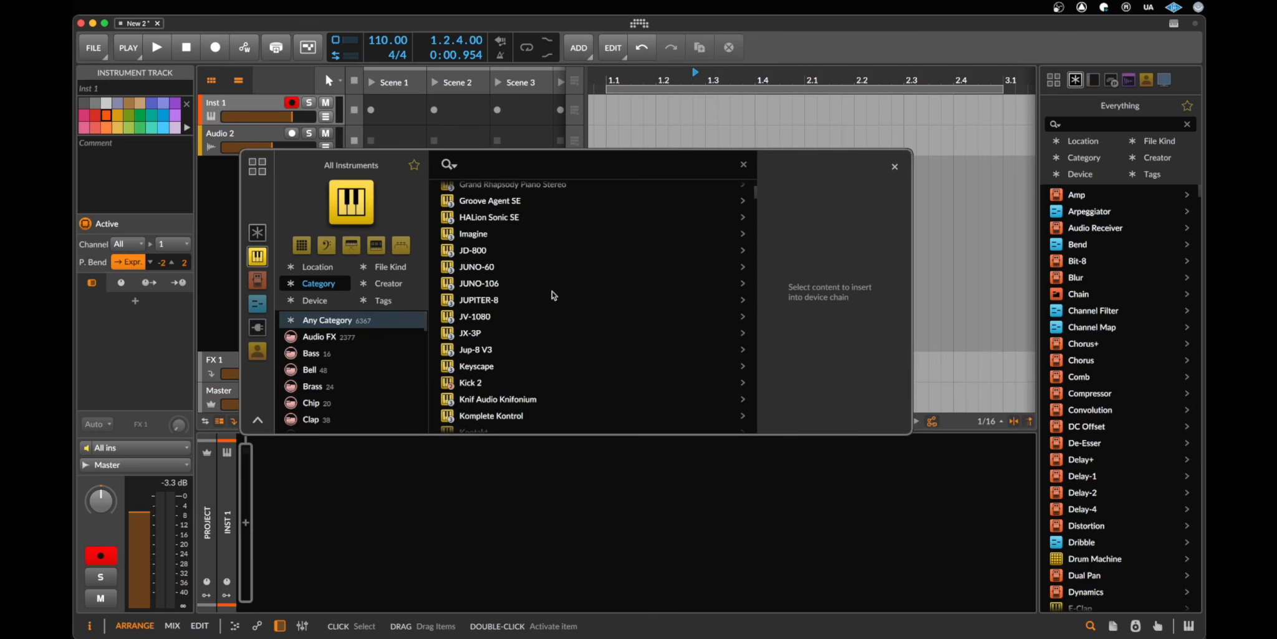
scroll(549, 296, down, 5)
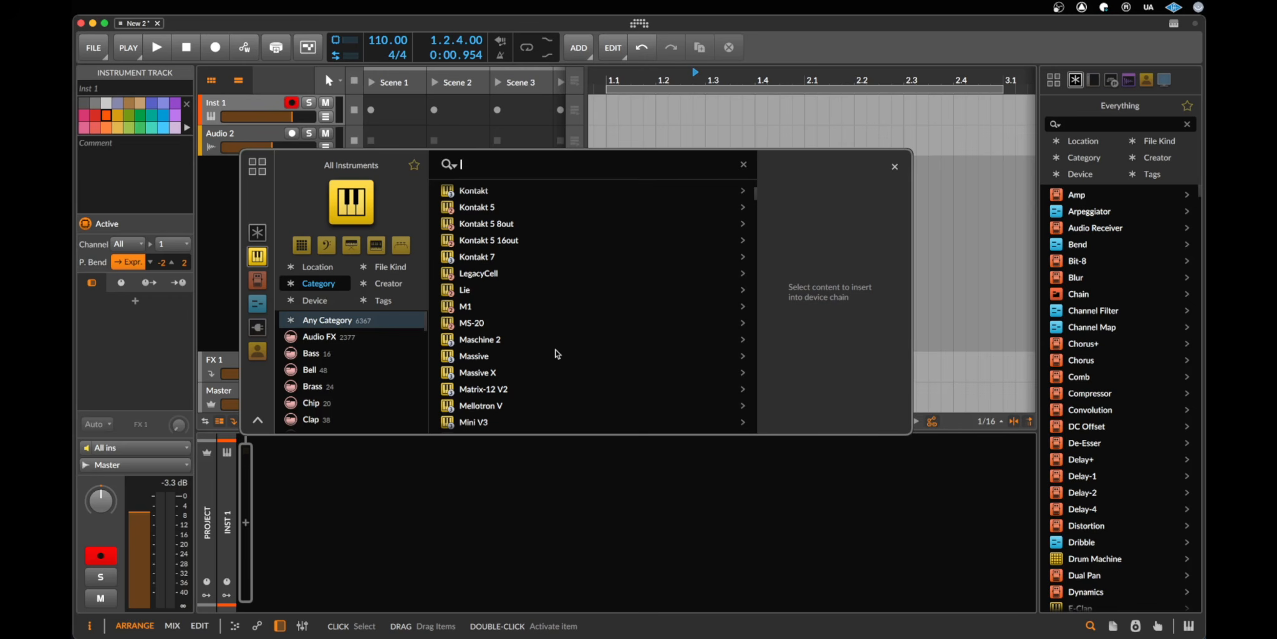
scroll(557, 353, down, 10)
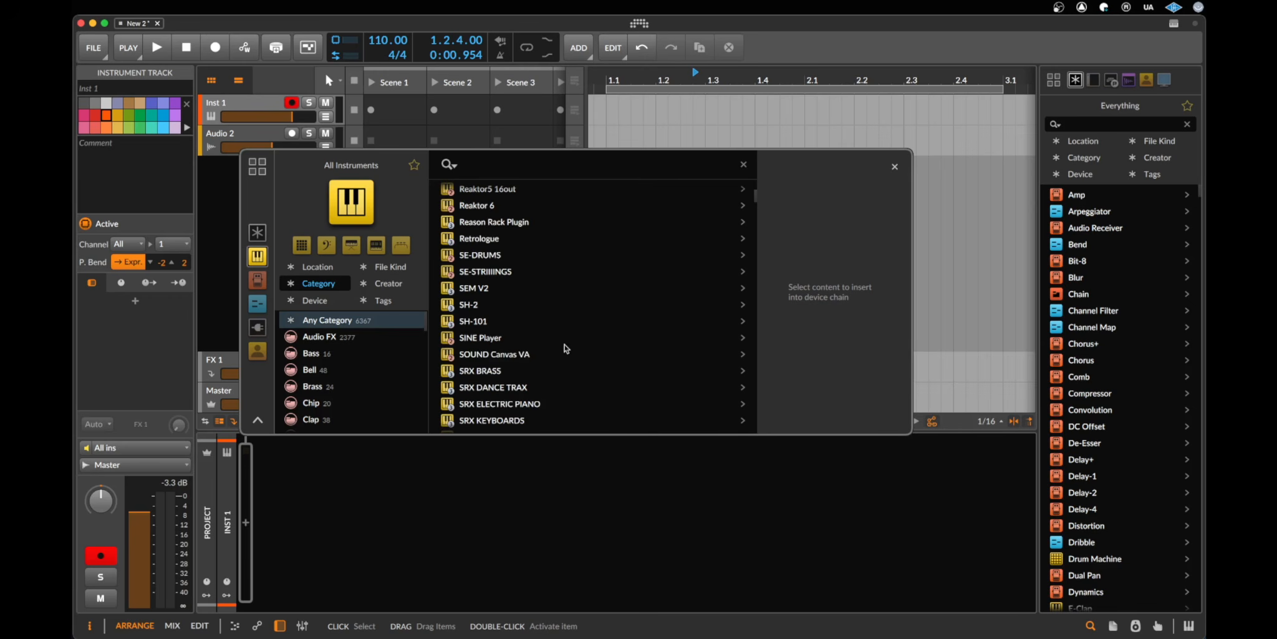
scroll(565, 354, up, 15)
scroll(565, 354, up, 10)
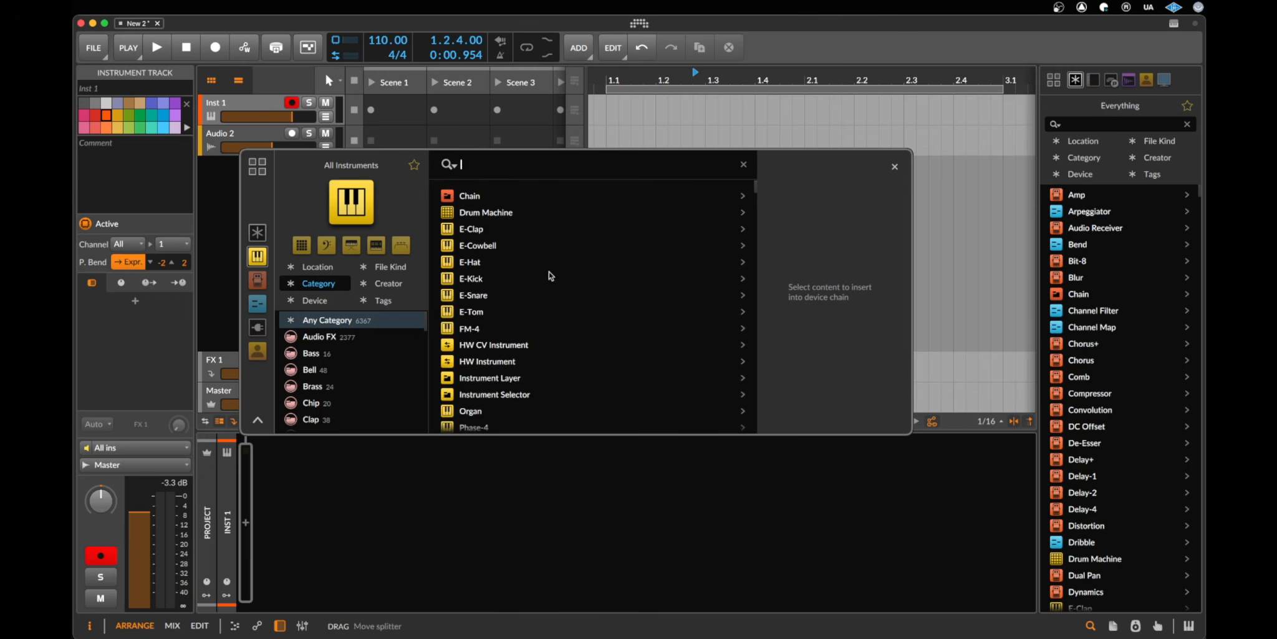
Insert the Polysynth instrument into the Inst 1 track's device chain.
scroll(548, 277, down, 5)
scroll(549, 281, down, 5)
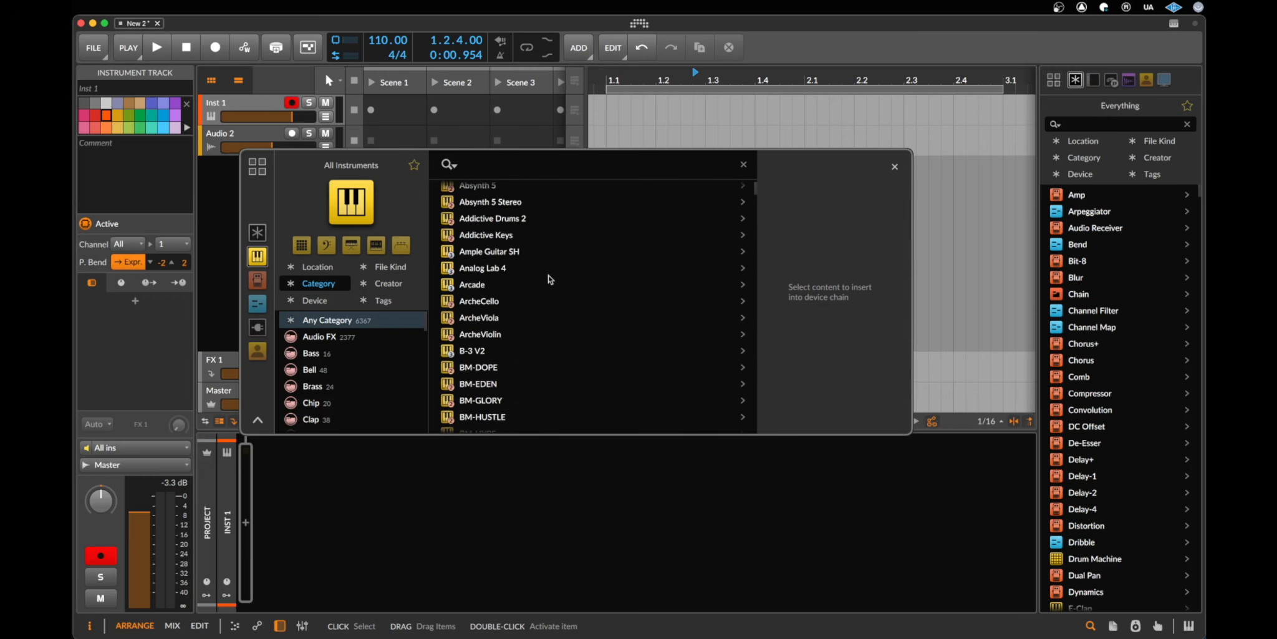
scroll(559, 288, up, 4)
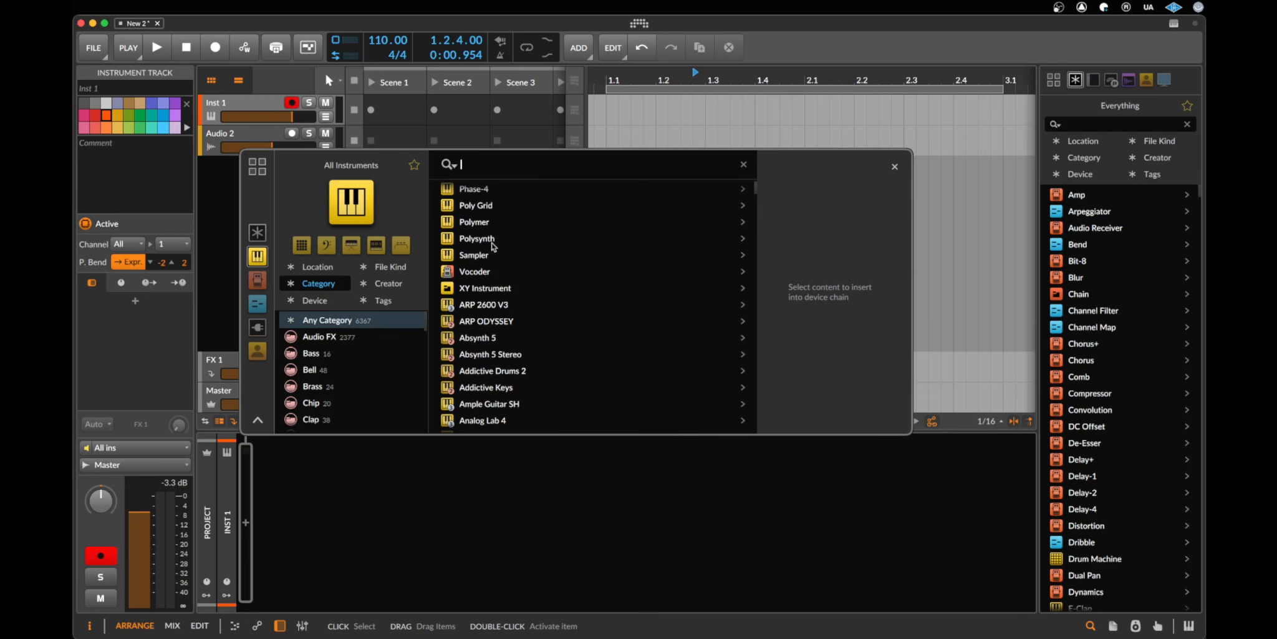
click(478, 239)
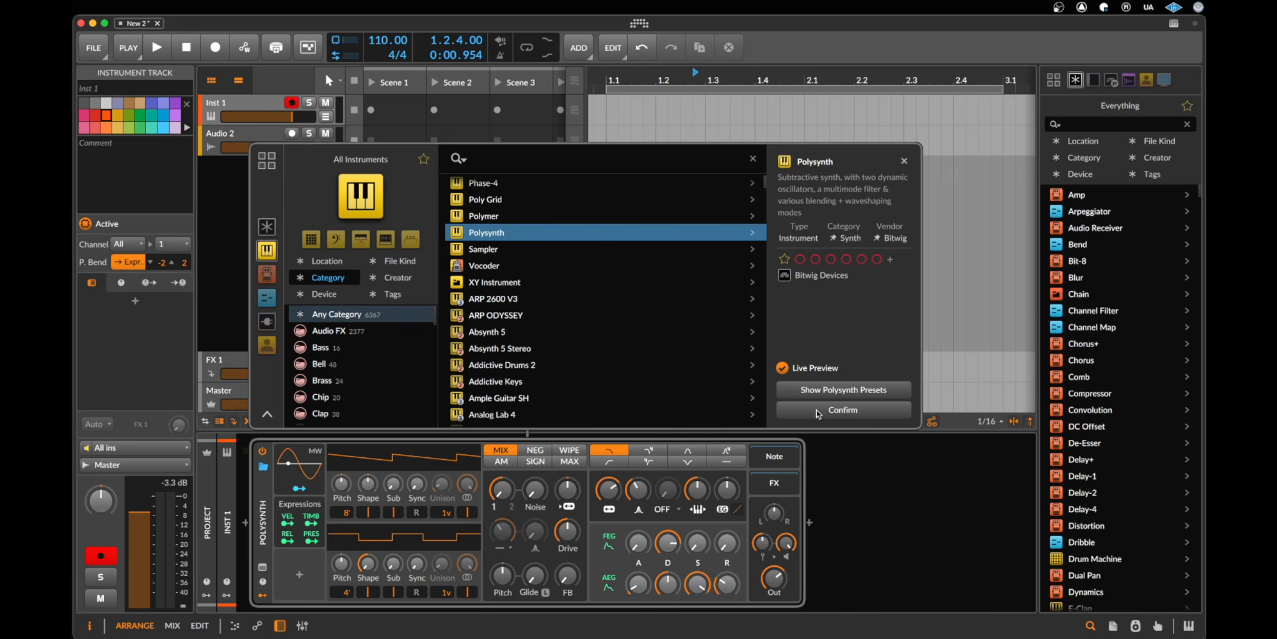
click(817, 411)
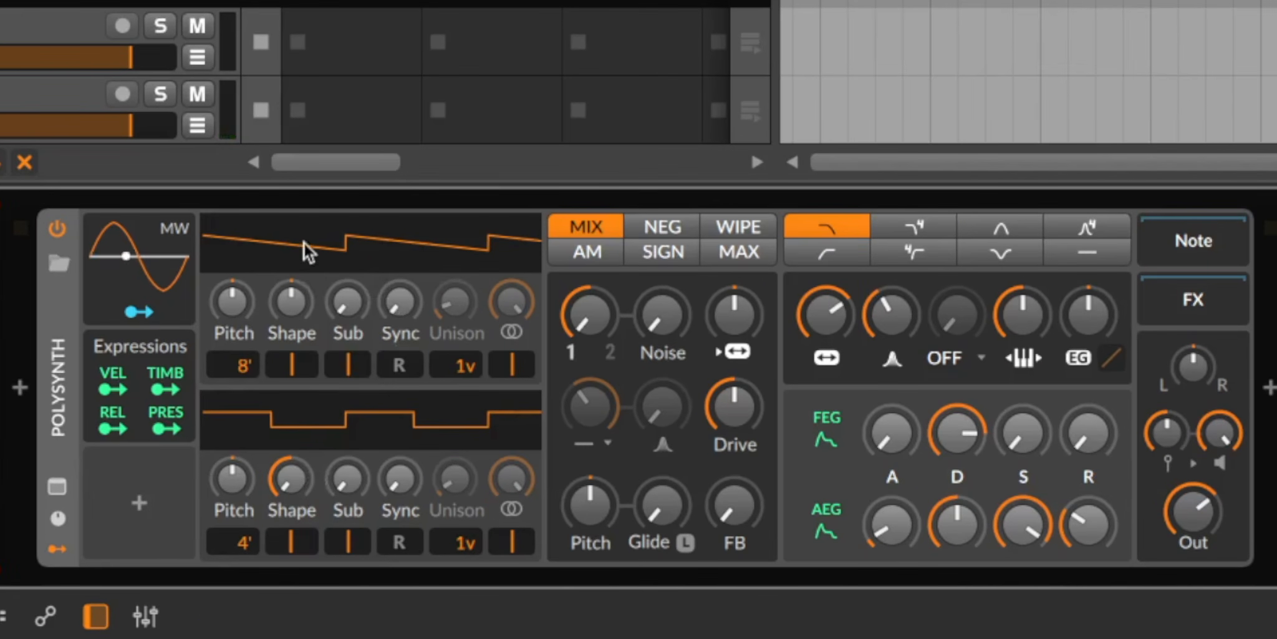
Set Polysynth's oscillator 1 shape to about 27% and try out the oscillator mix and filter cutoff controls.
mouse_move(291, 302)
mouse_down()
mouse_move(291, 250)
mouse_move(292, 284)
mouse_up()
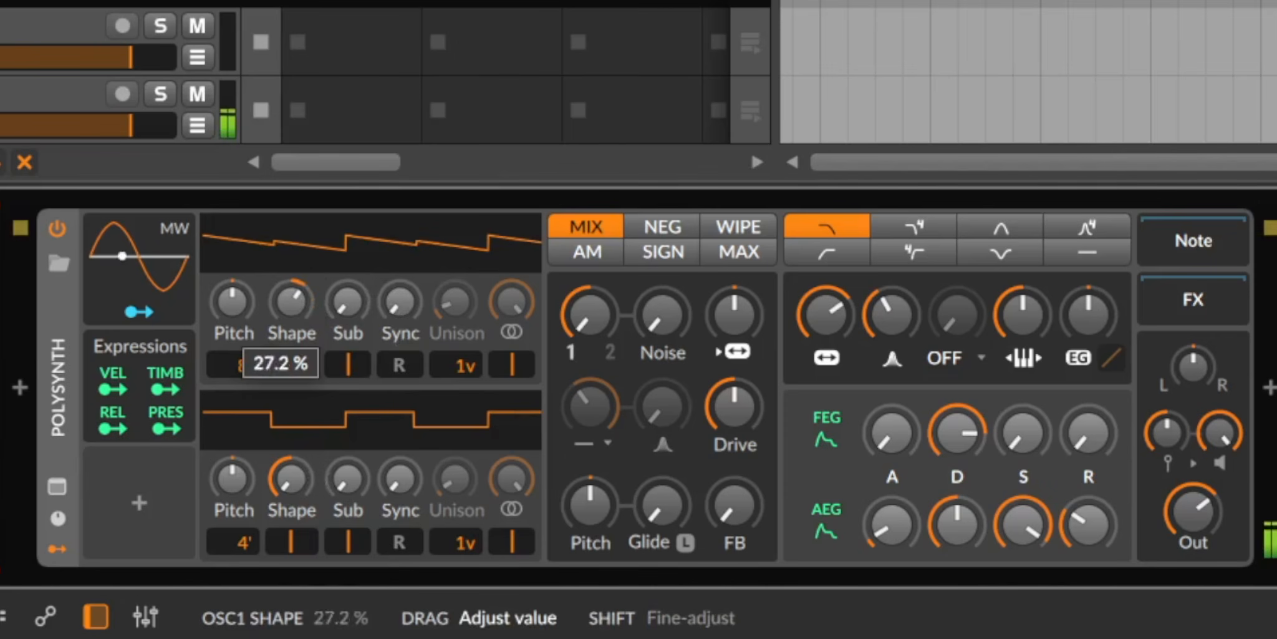
mouse_move(586, 323)
mouse_down()
mouse_move(587, 260)
mouse_move(586, 323)
mouse_up()
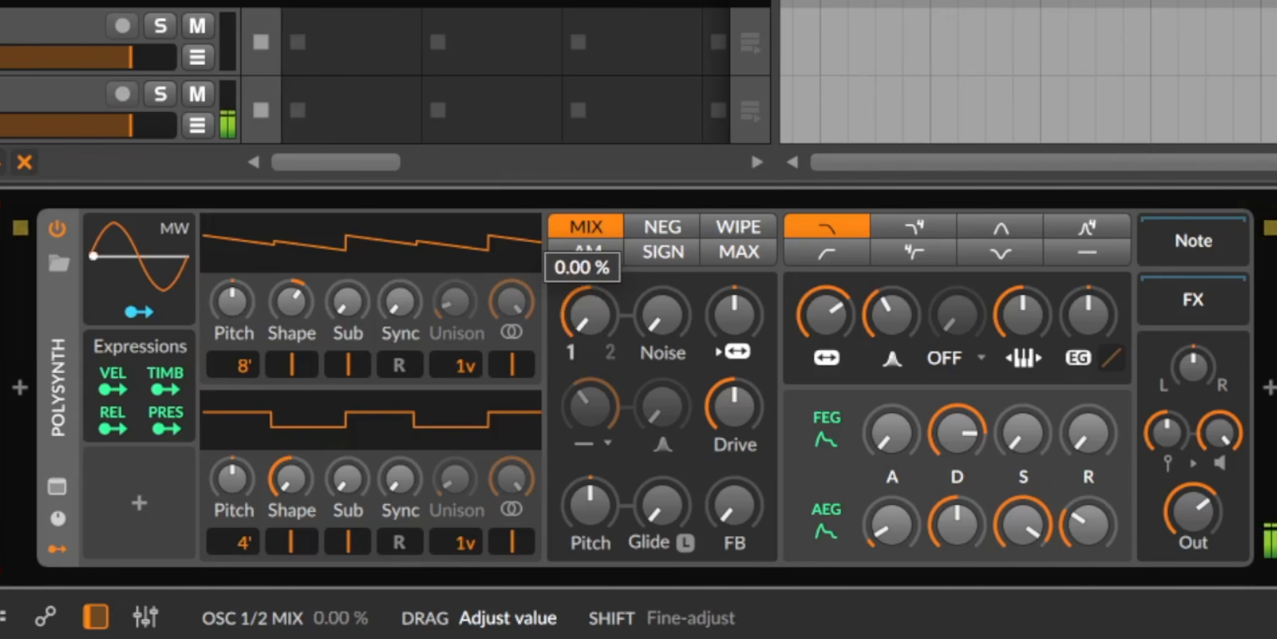
drag(827, 321, 826, 297)
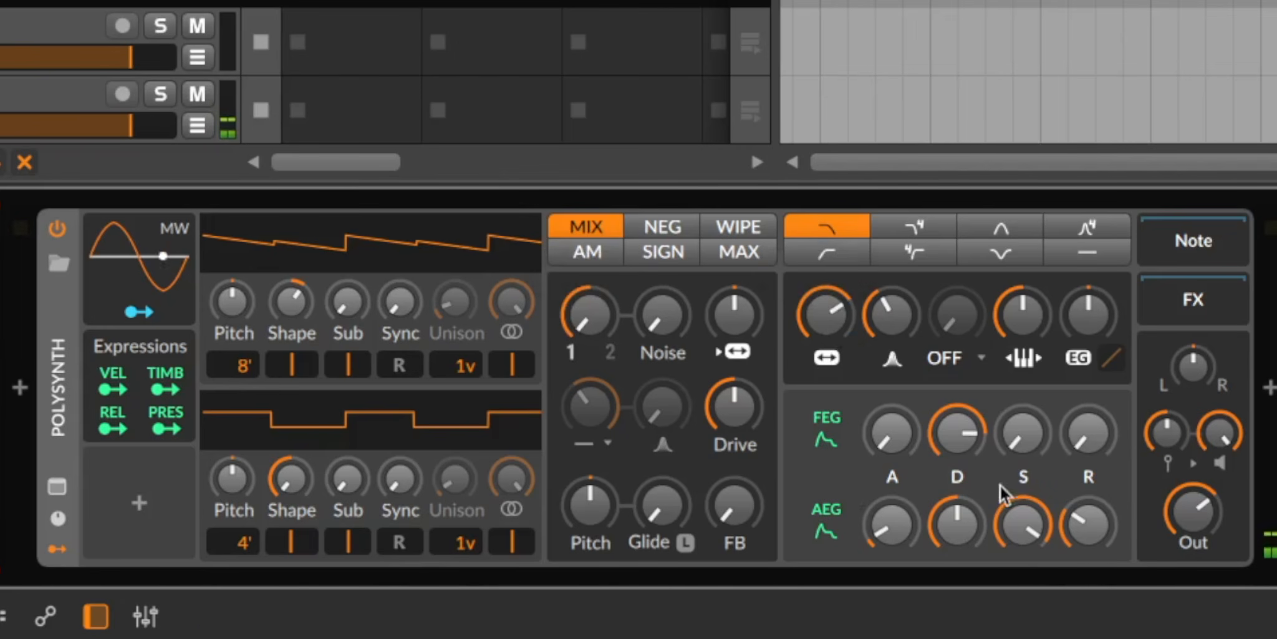
Reshape Polysynth's amplitude envelope with minimum attack, shorter decay, maximum sustain and an adjusted release.
drag(1012, 529, 1013, 573)
drag(948, 517, 948, 556)
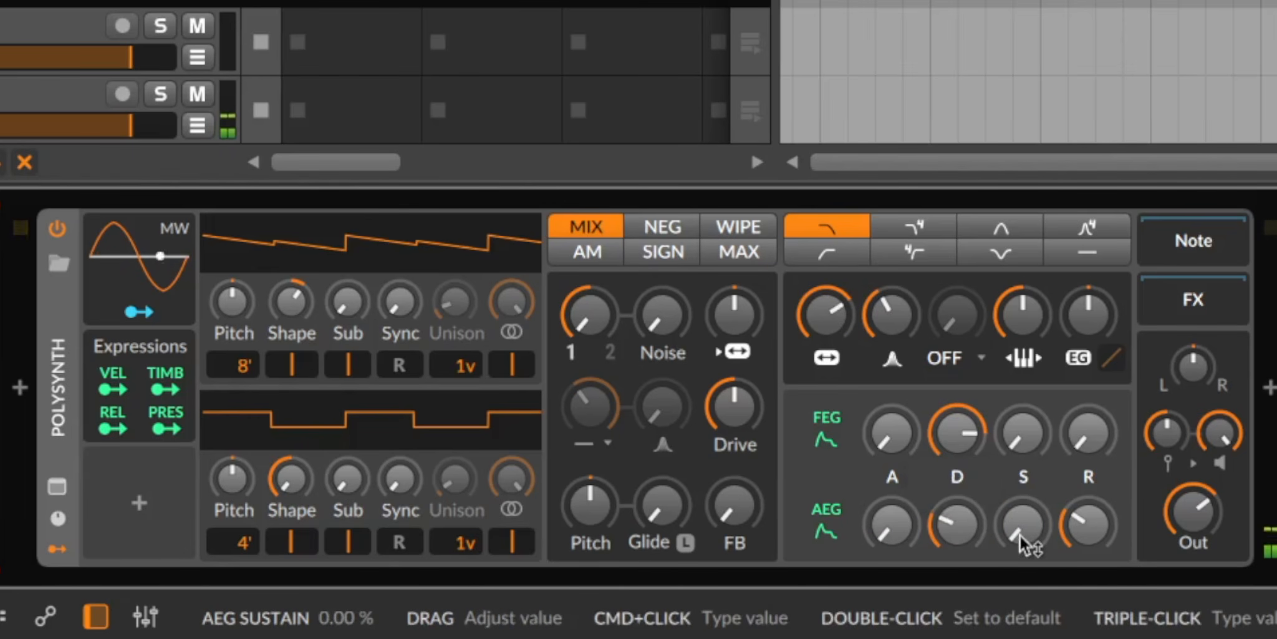
drag(1020, 521, 1021, 480)
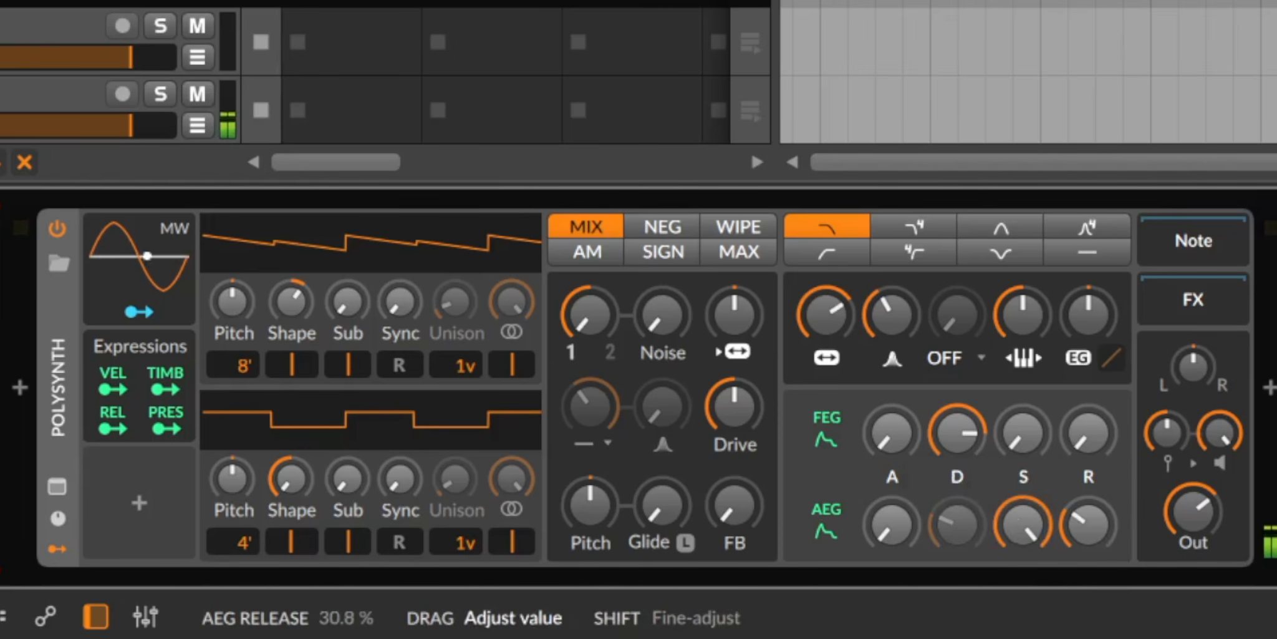
drag(1107, 546, 1107, 570)
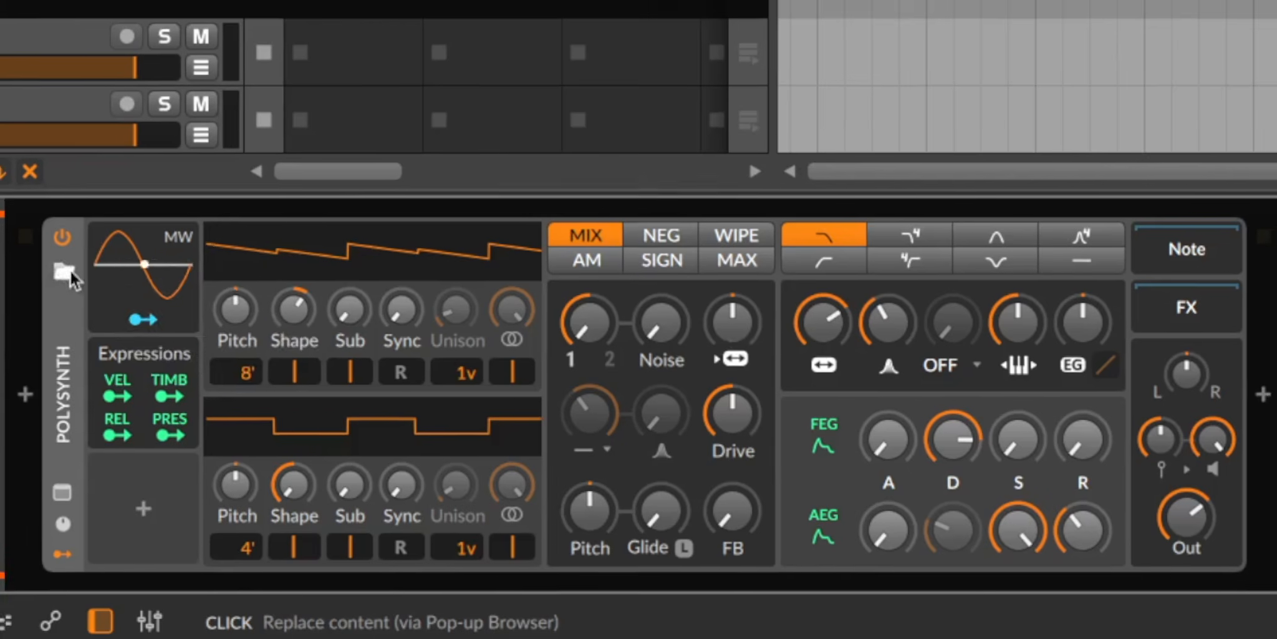
Browse the Polysynth presets and preview the Bassline 3 preset.
click(48, 267)
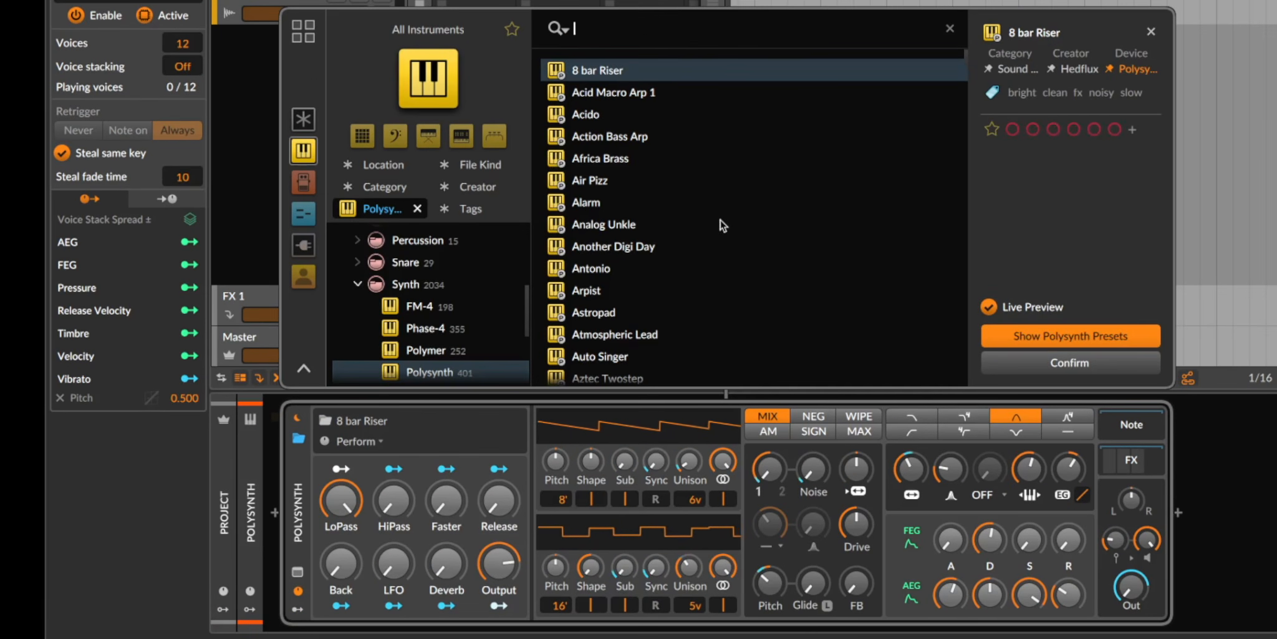
scroll(720, 221, down, 10)
scroll(721, 221, down, 5)
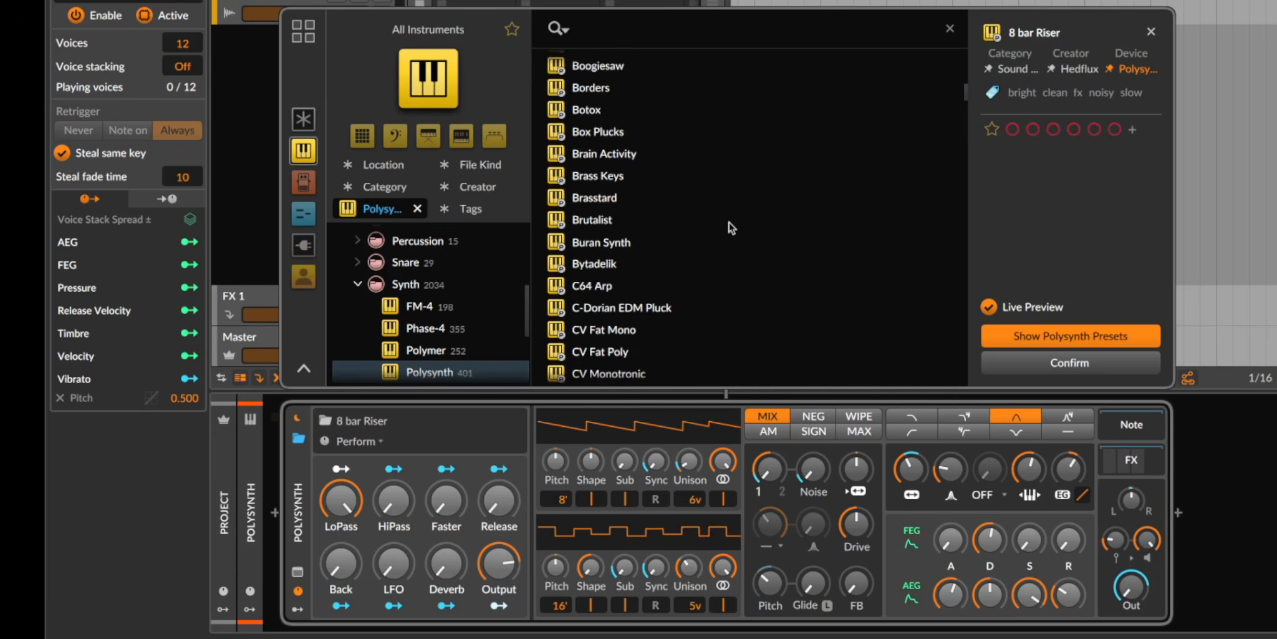
scroll(567, 98, up, 12)
click(615, 101)
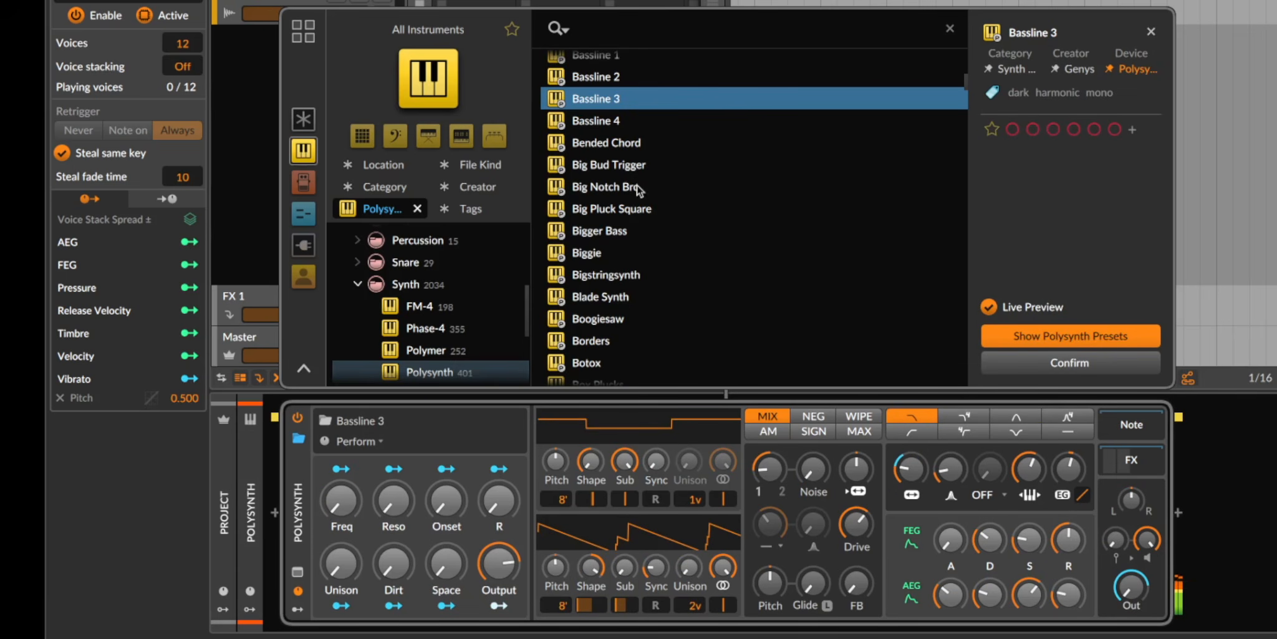
Preview the Bended Chord, Big Pluck Square and Bassline 2 presets, and load the Blade Synth preset.
click(636, 145)
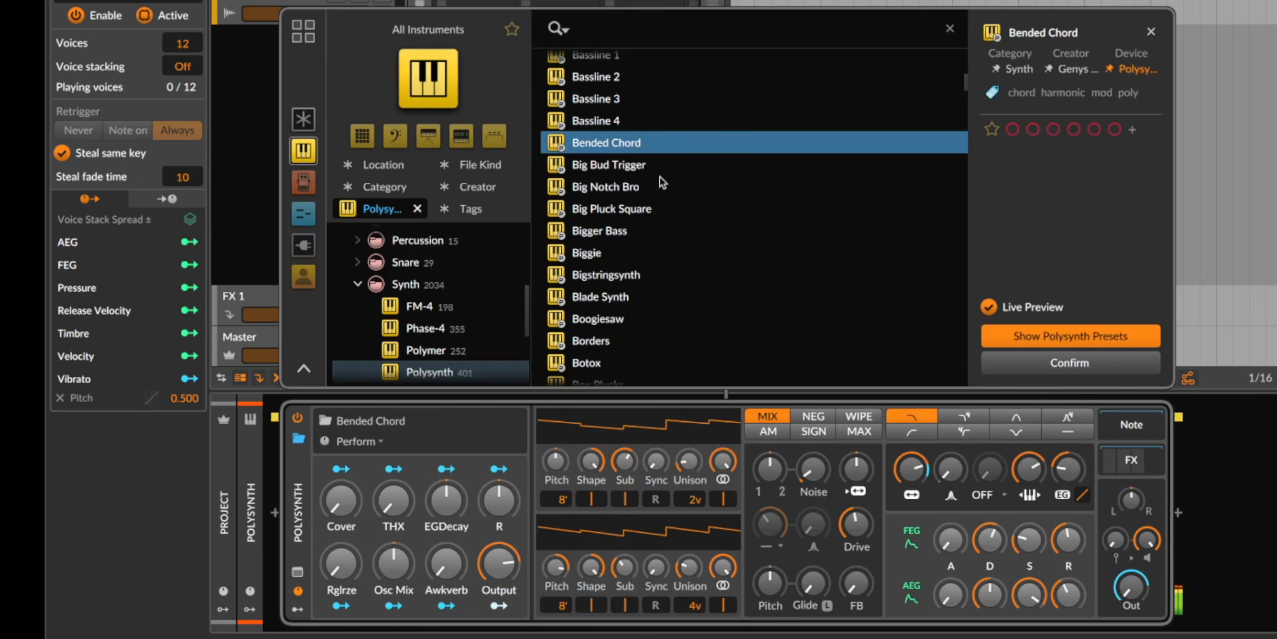
click(600, 209)
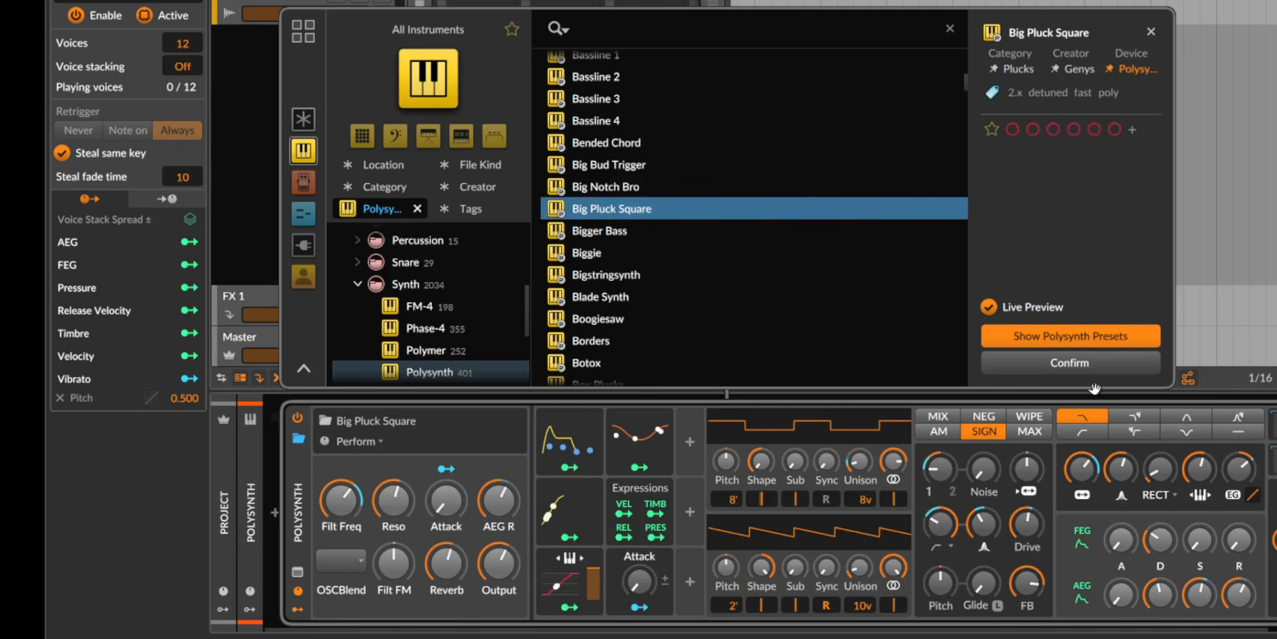
click(642, 76)
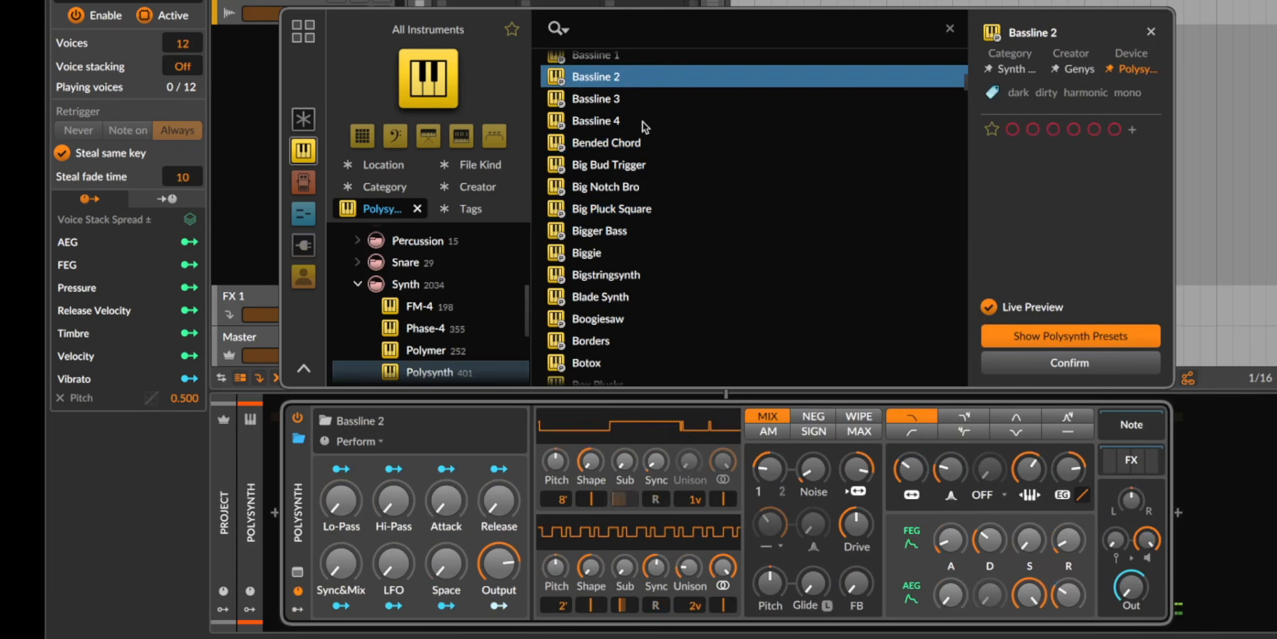
click(643, 128)
click(659, 298)
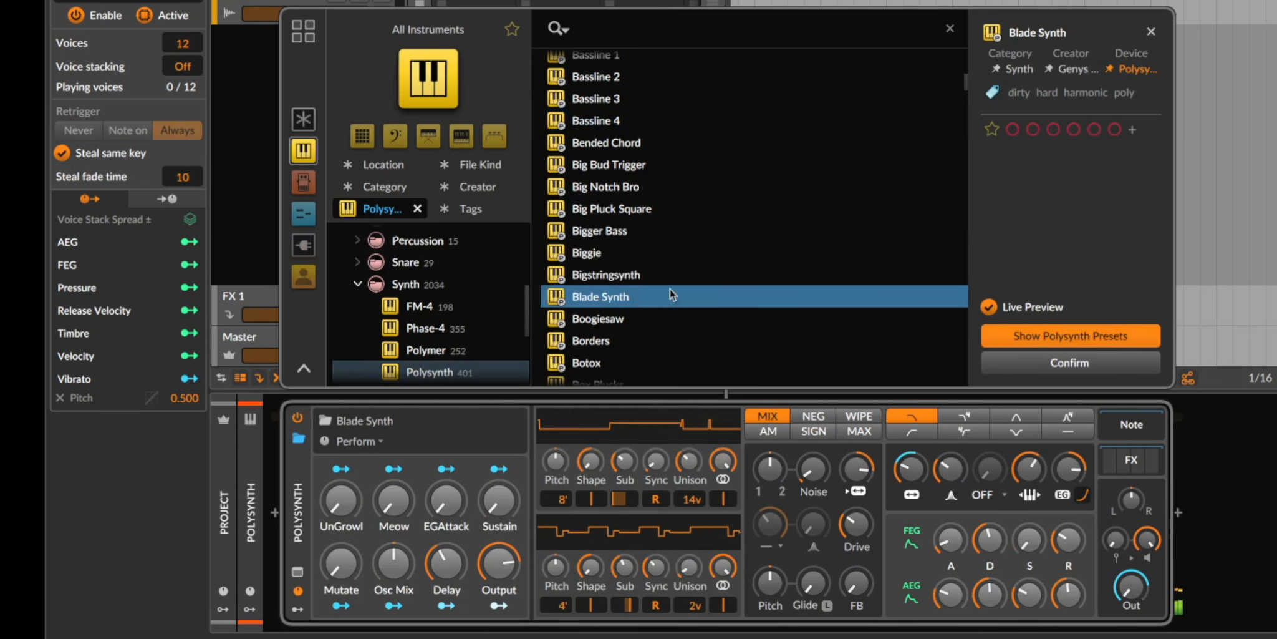
click(1068, 353)
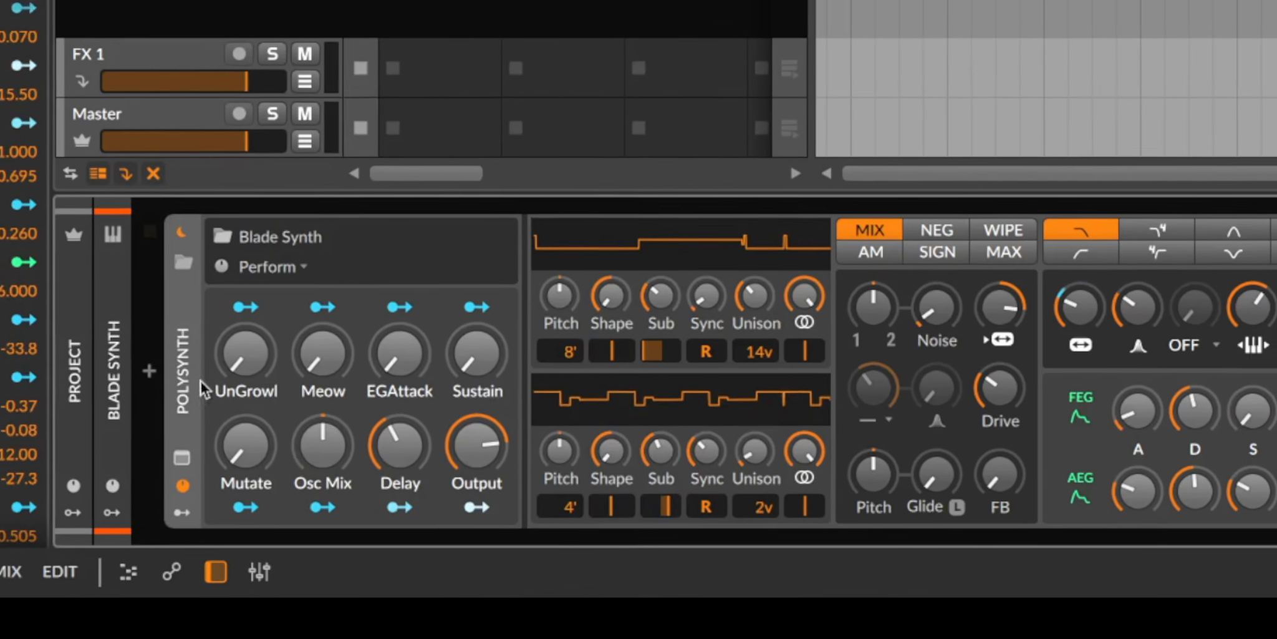
Load the default preset of the Polysynth device.
right_click(209, 382)
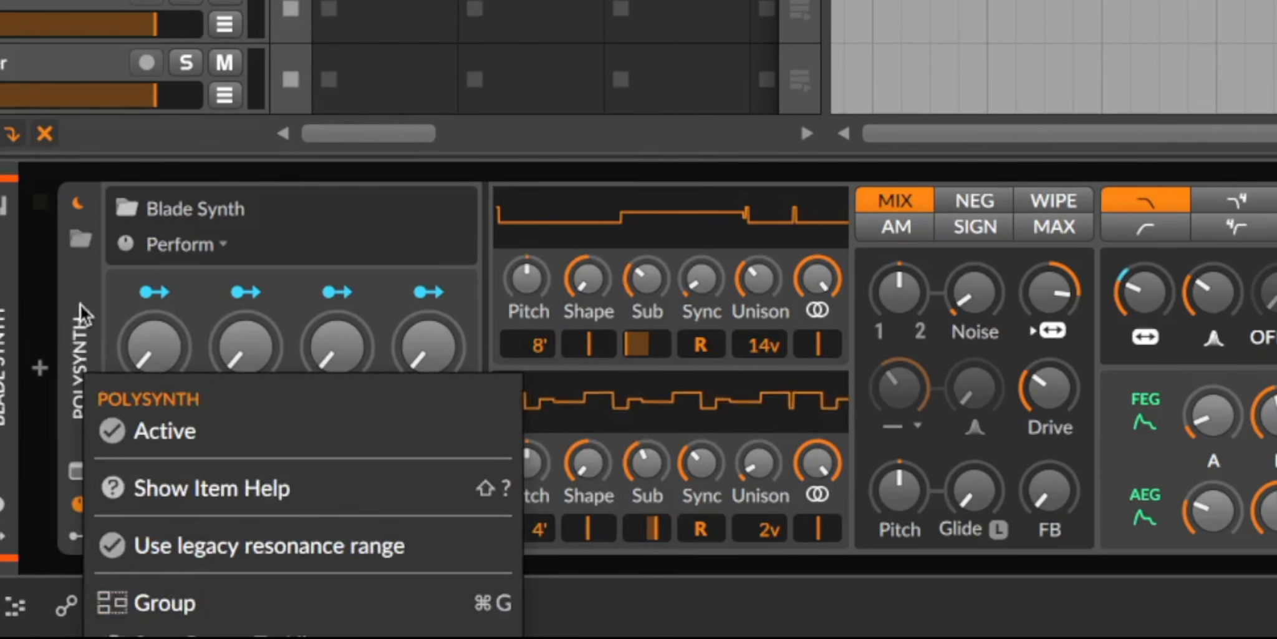
click(78, 292)
right_click(78, 291)
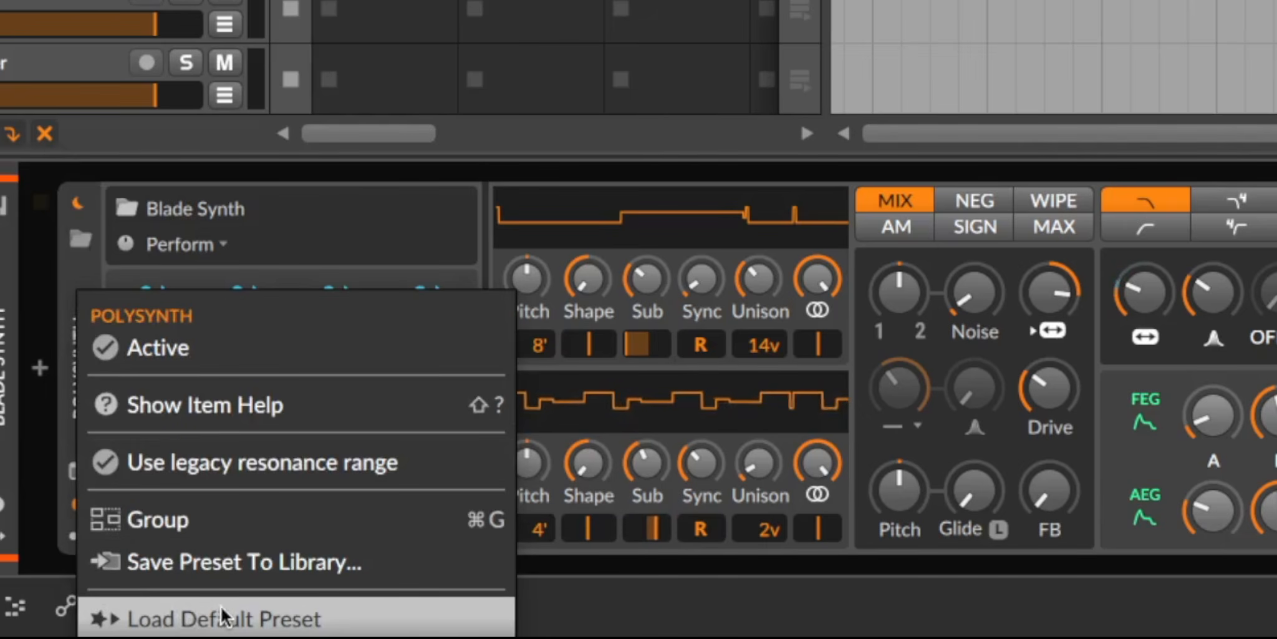
click(275, 618)
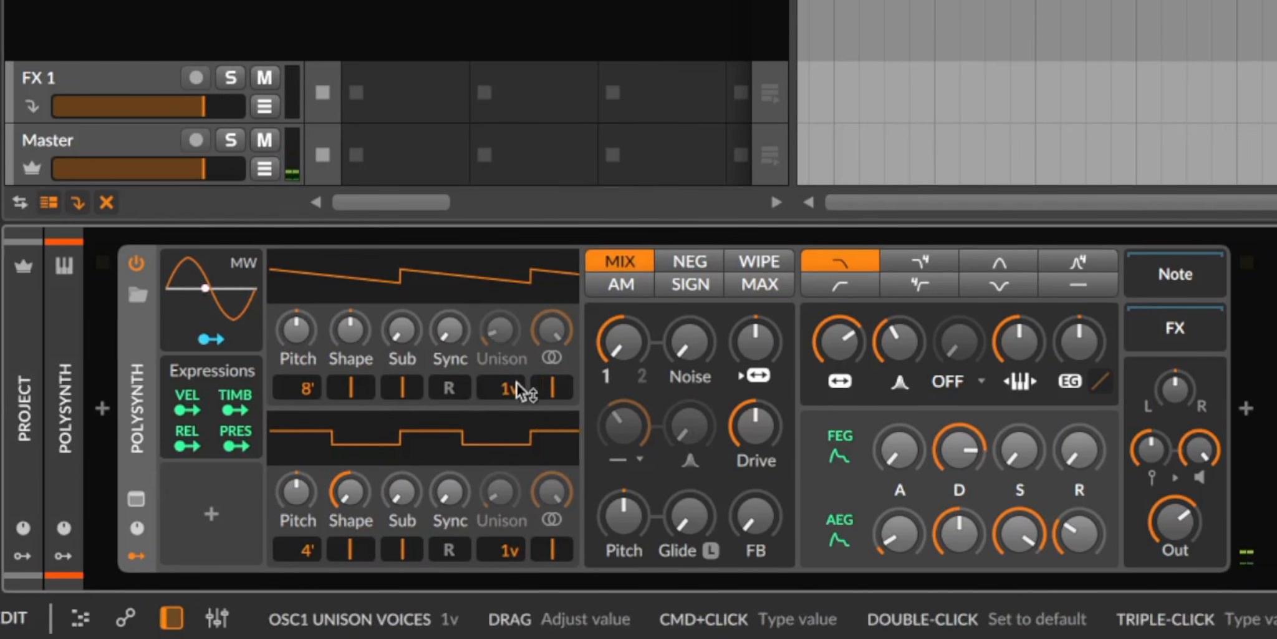
Thicken the Polysynth sound with 16 unison voices and a raised sub level on oscillator 1, blending in some of oscillator 2.
drag(517, 383, 517, 371)
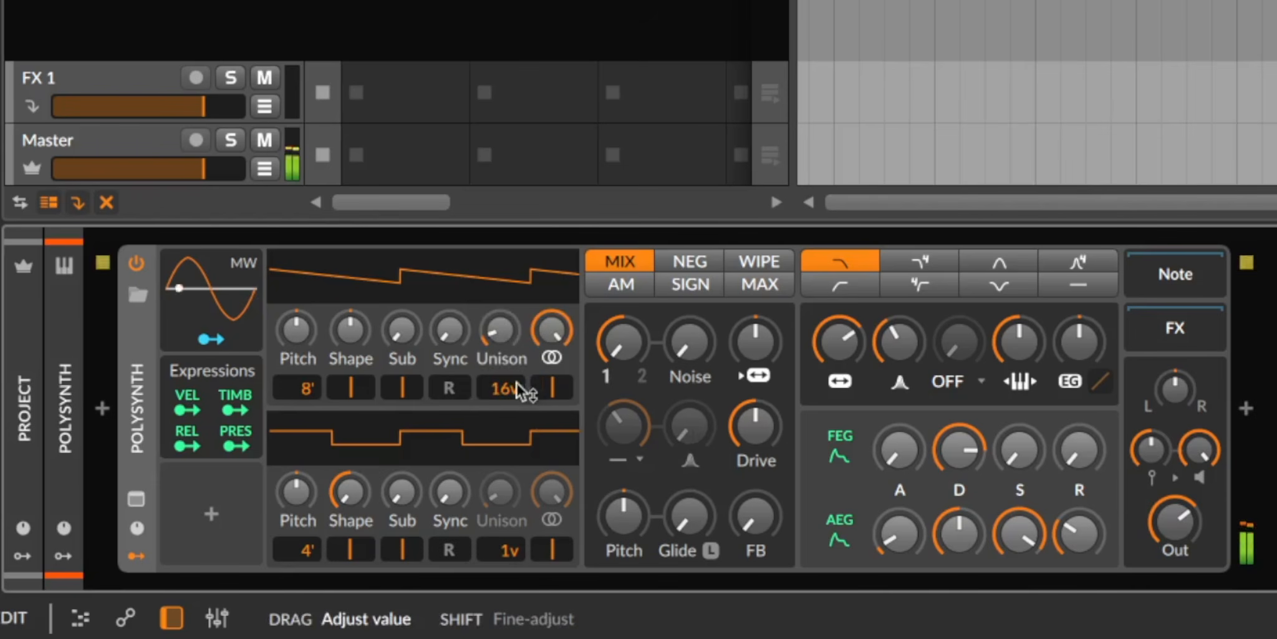
drag(502, 350, 502, 344)
drag(624, 342, 624, 317)
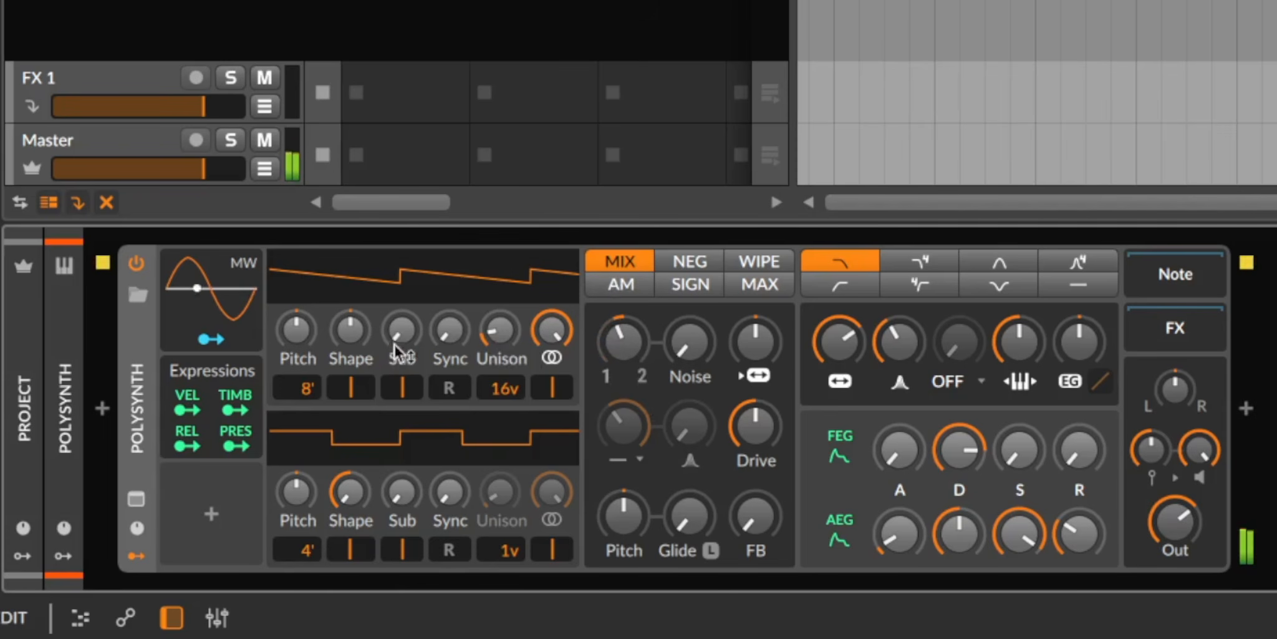
drag(394, 348, 394, 334)
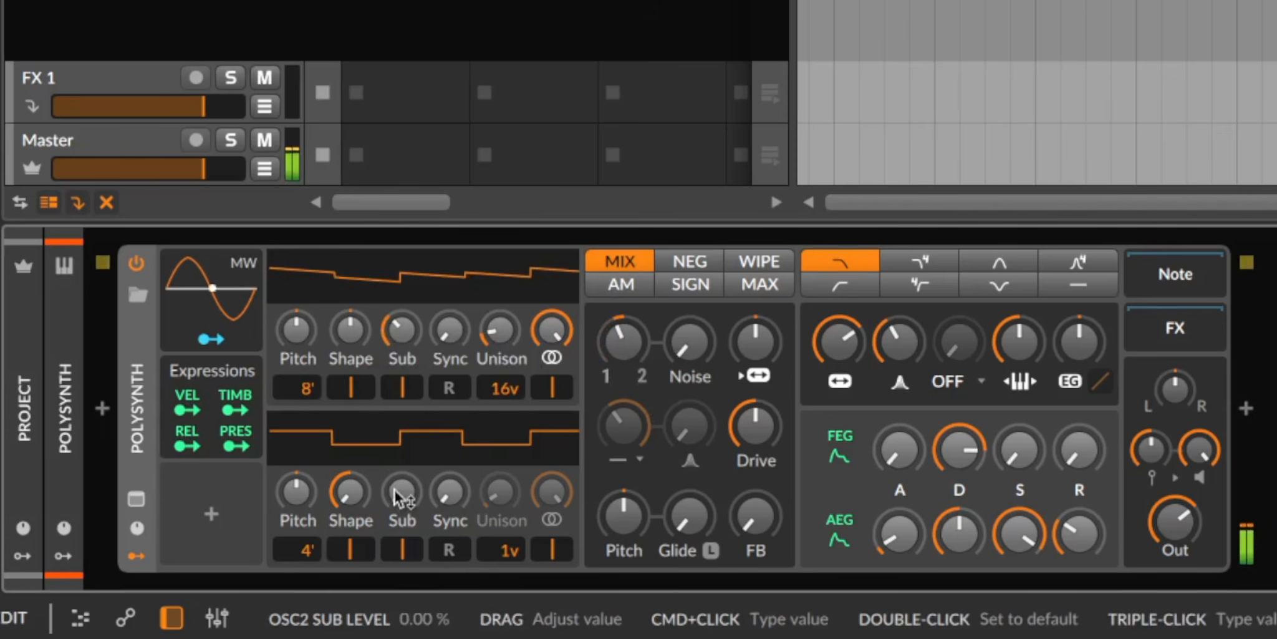
Raise oscillator 2's shape to about 50 % and add a small amount of sync to it.
drag(349, 490, 349, 399)
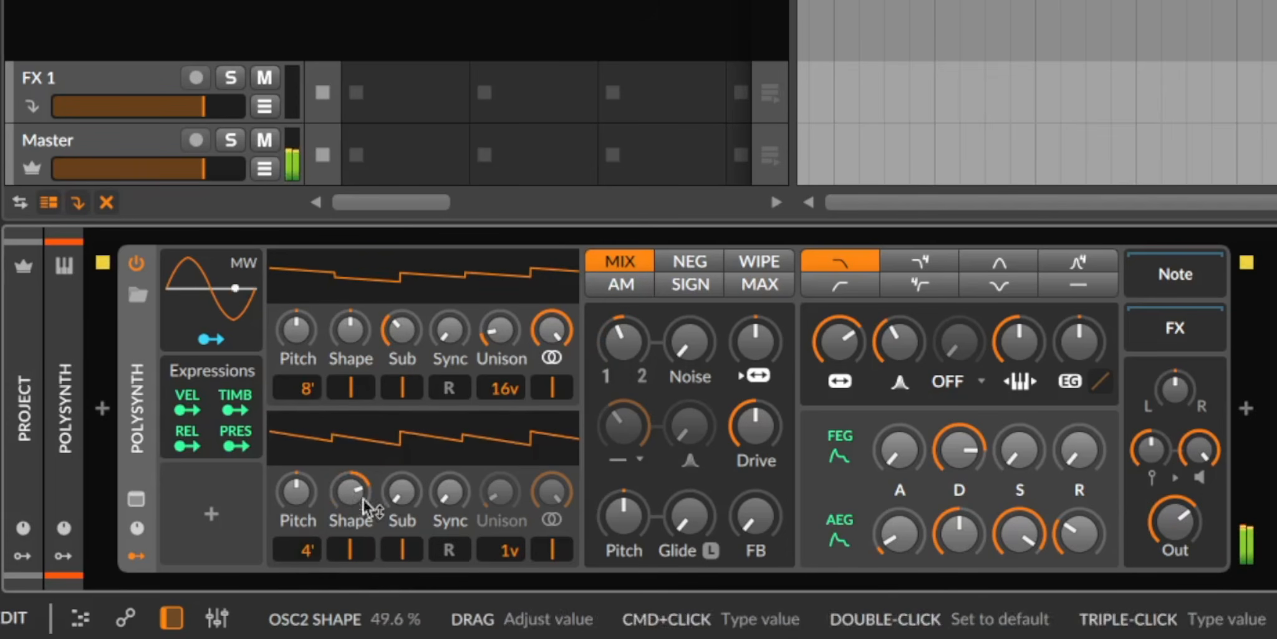
mouse_move(454, 490)
mouse_down()
mouse_move(454, 474)
mouse_move(454, 493)
mouse_up()
Shape the Polysynth filter by adjusting its cutoff, raising the envelope amount and shortening the filter envelope's decay.
drag(857, 352, 857, 344)
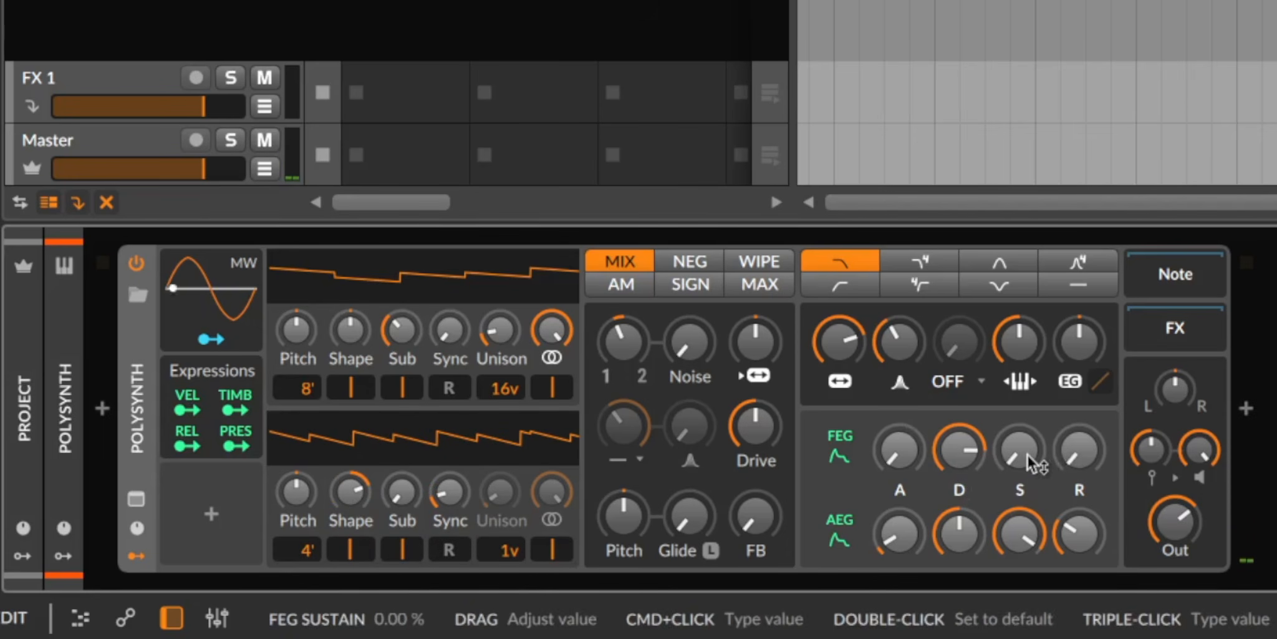
drag(1082, 343, 1082, 319)
drag(845, 343, 839, 350)
drag(948, 446, 937, 485)
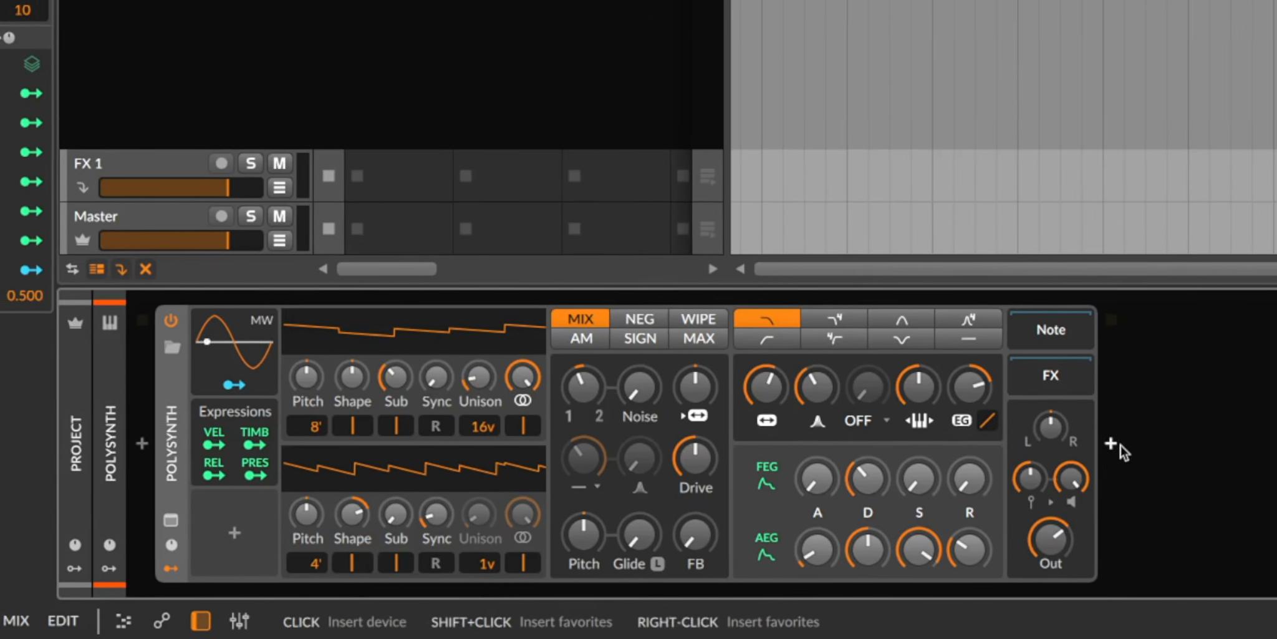
Insert a Delay-1 device after the Polysynth and set its synced delay time to 4.
click(1245, 408)
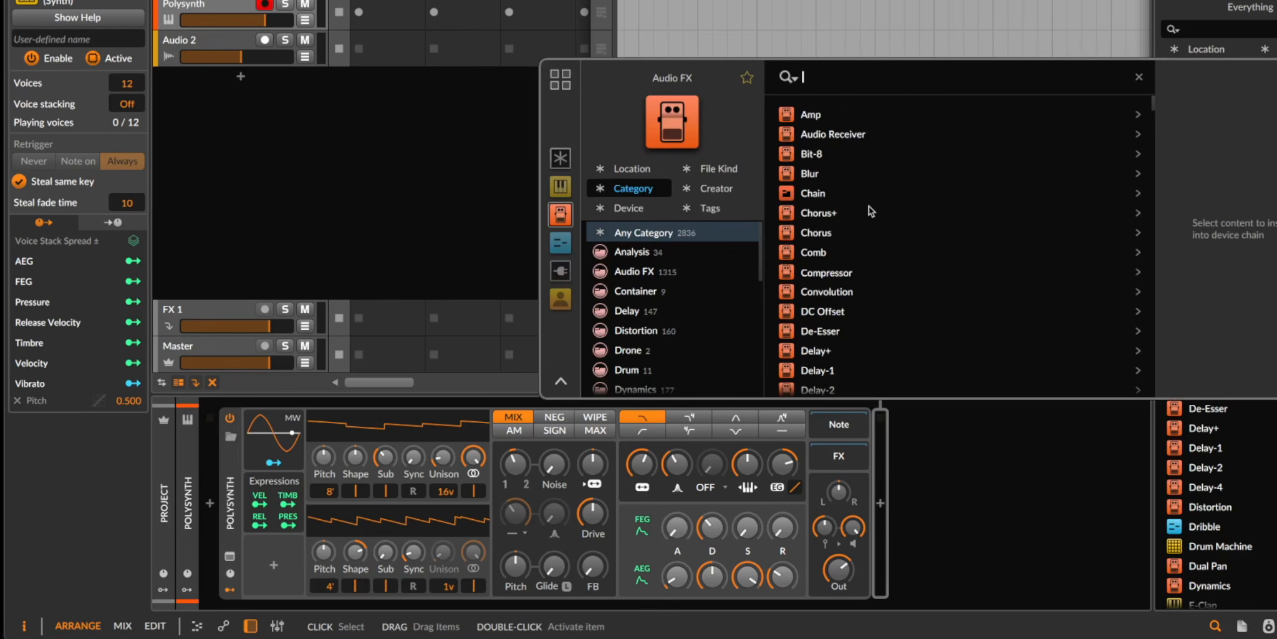
text(del)
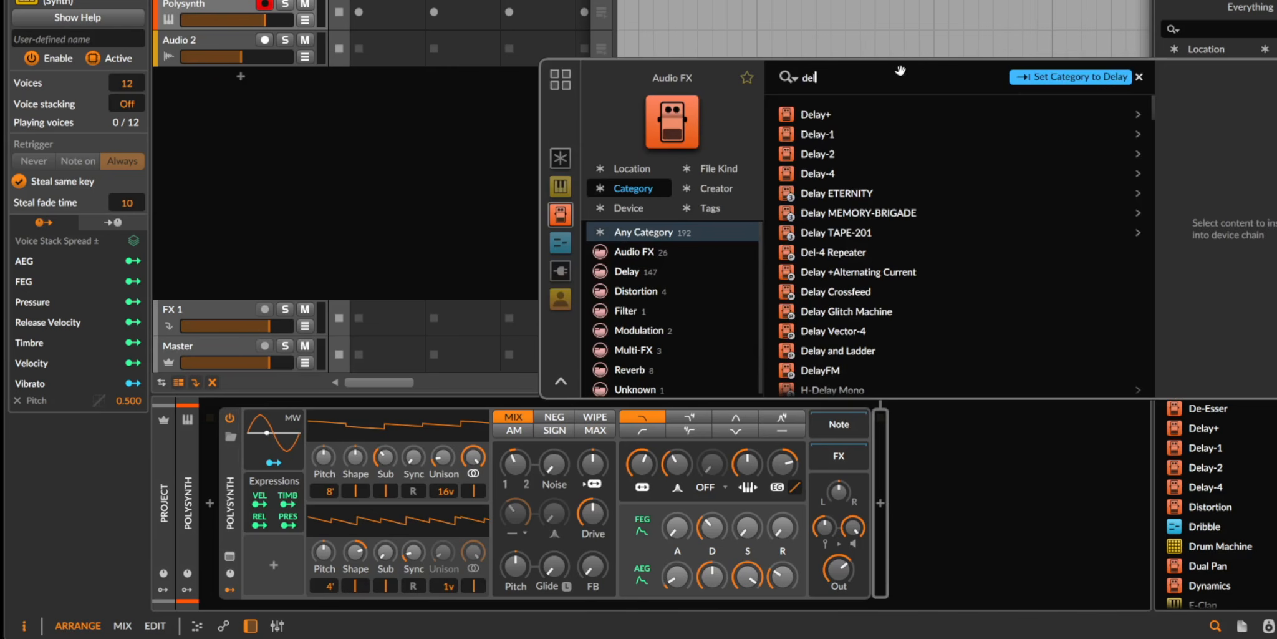
double_click(821, 135)
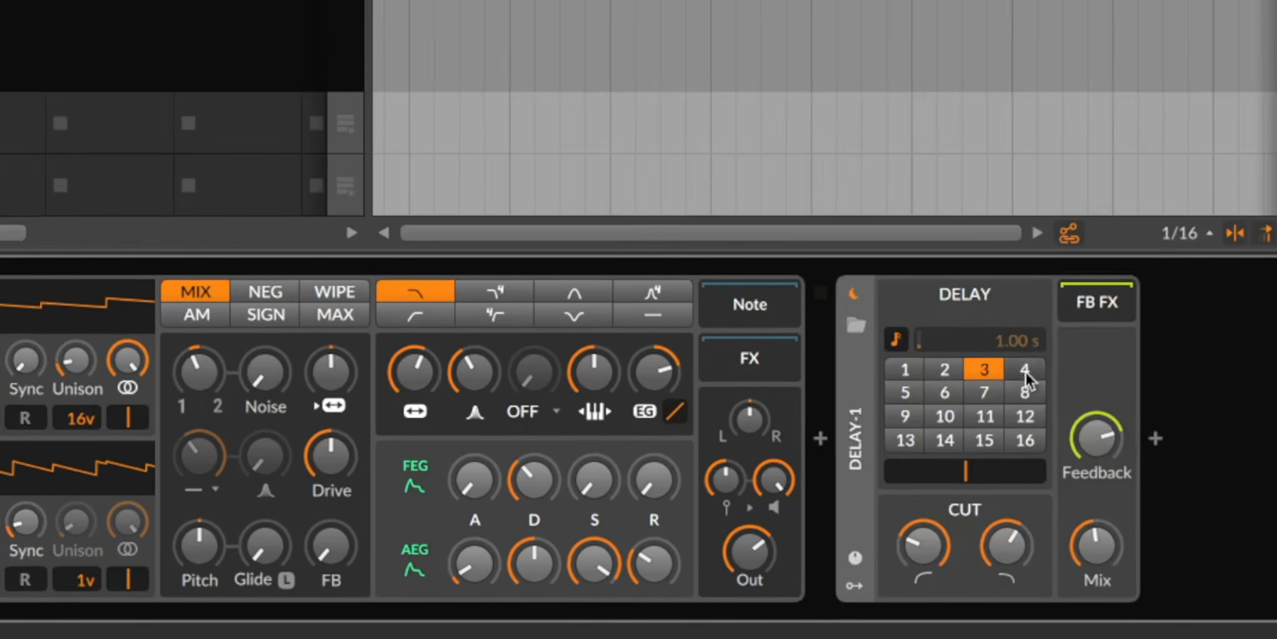
click(1024, 370)
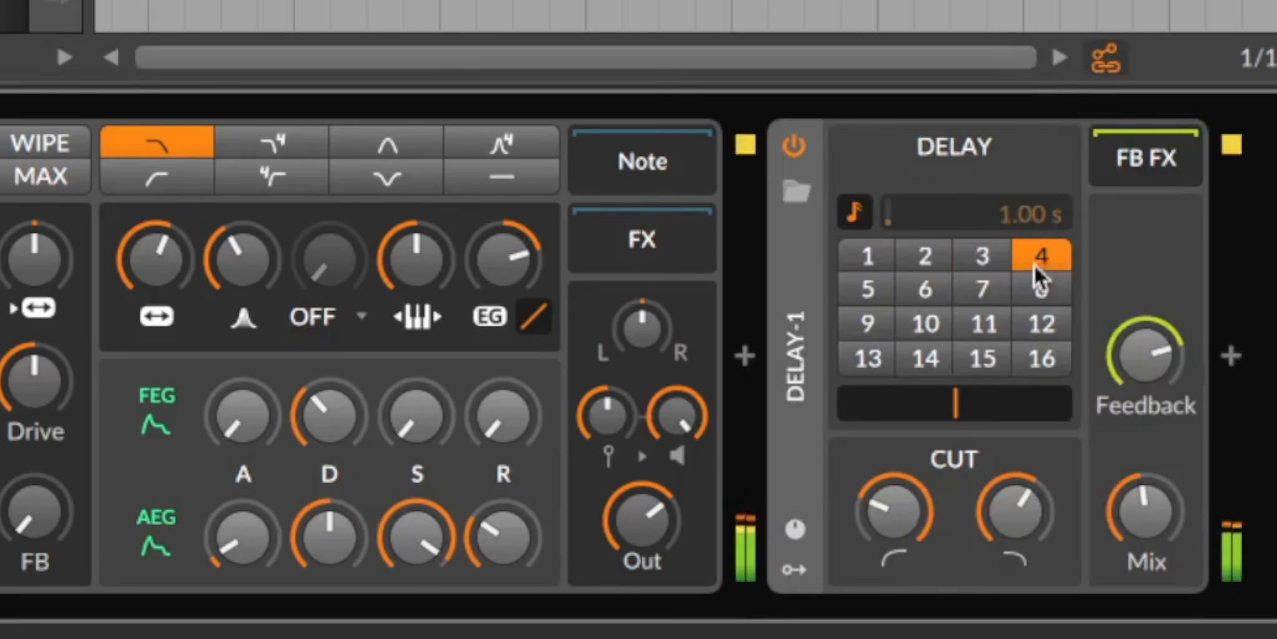
Turn the delay's feedback down to zero and try the synced delay times 8, 2, 1, 3 and 4.
drag(1118, 351, 1128, 461)
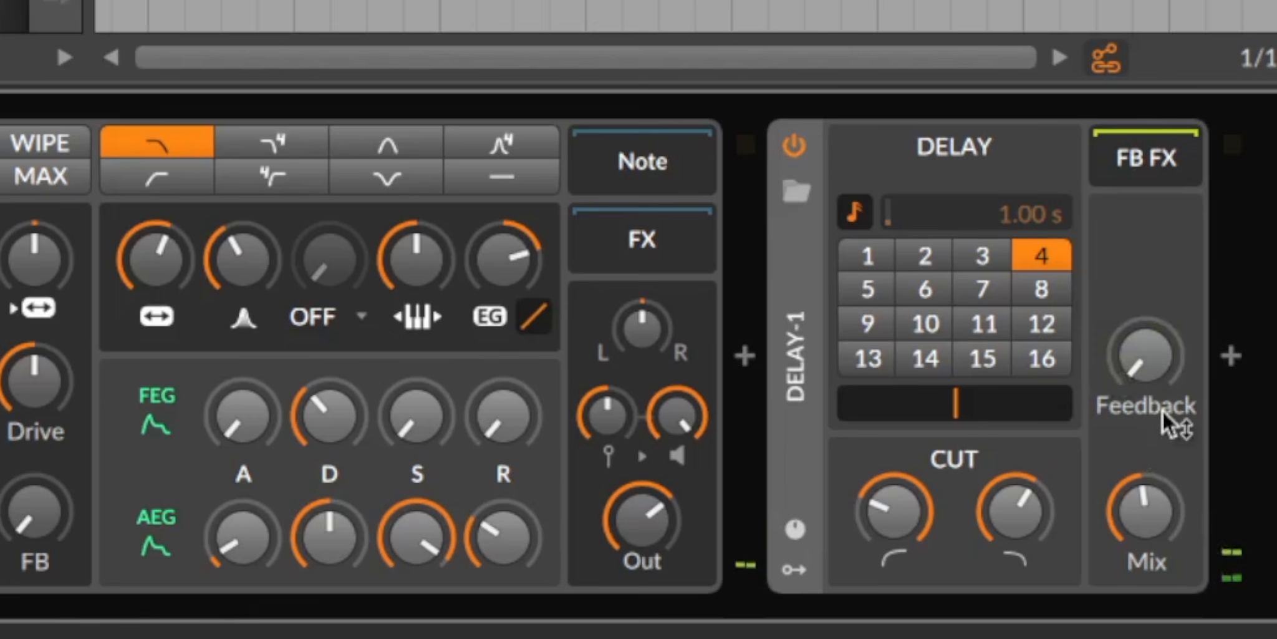
click(1038, 287)
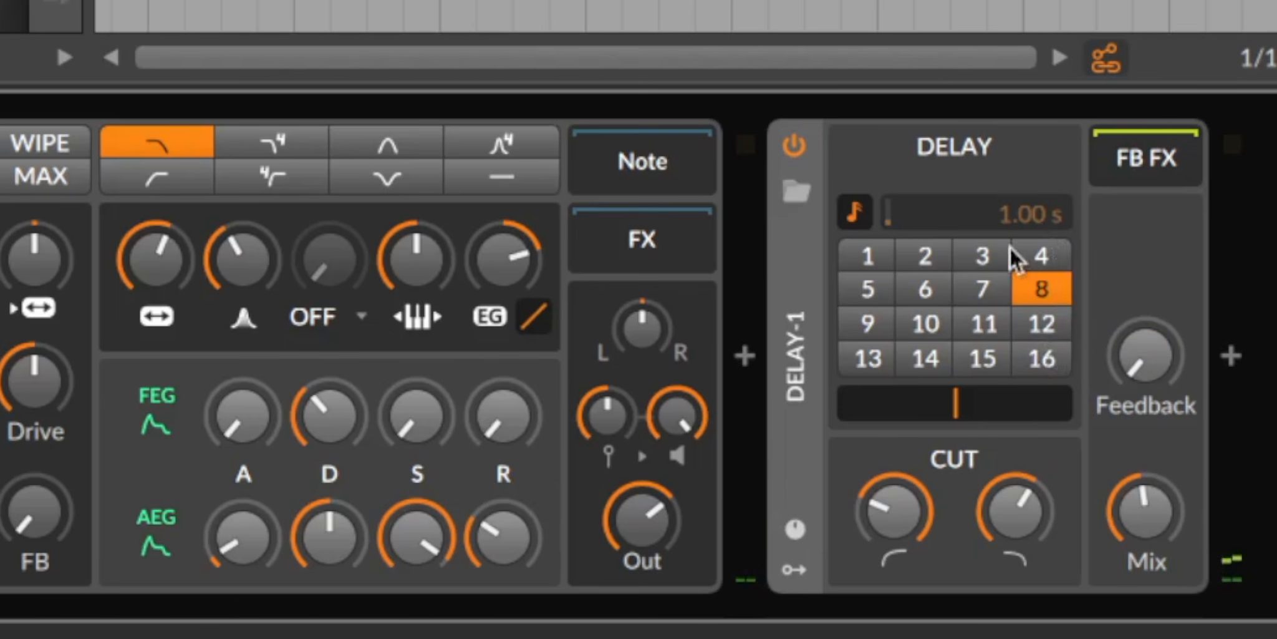
click(917, 258)
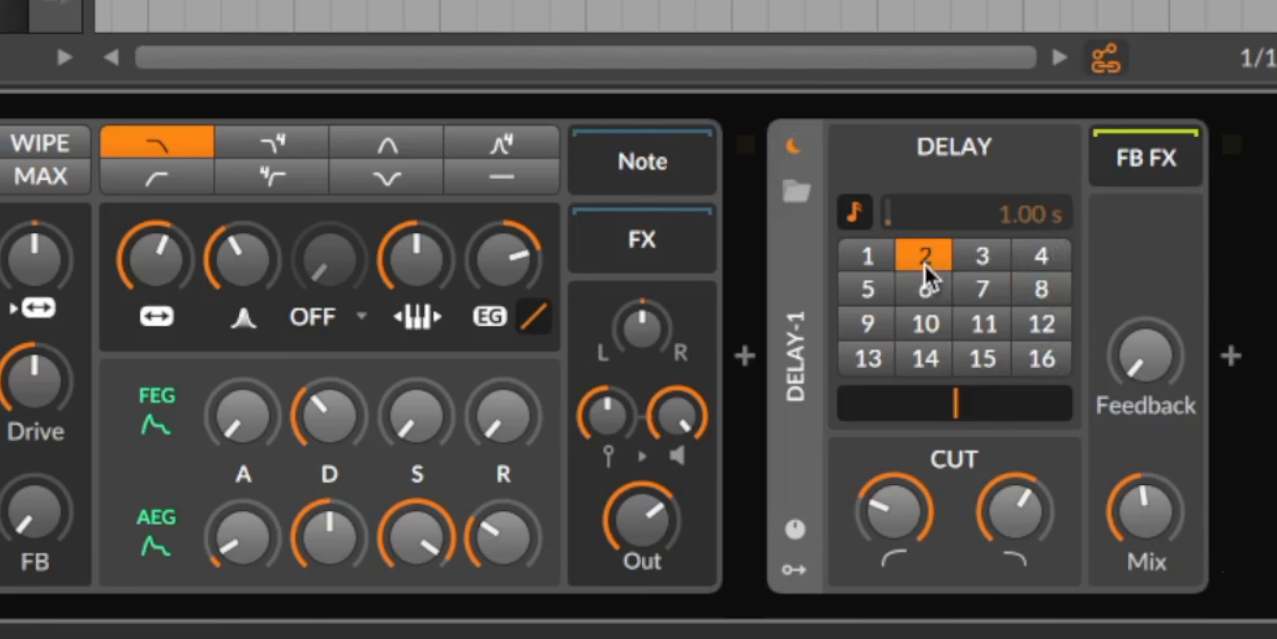
click(1042, 256)
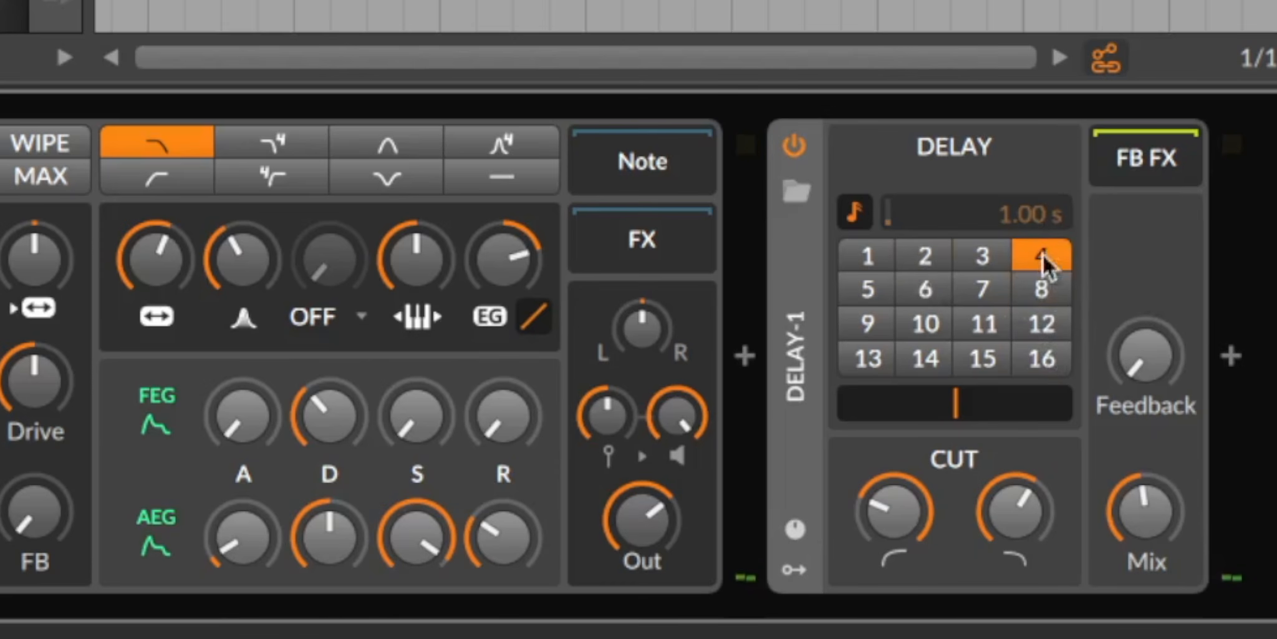
click(866, 257)
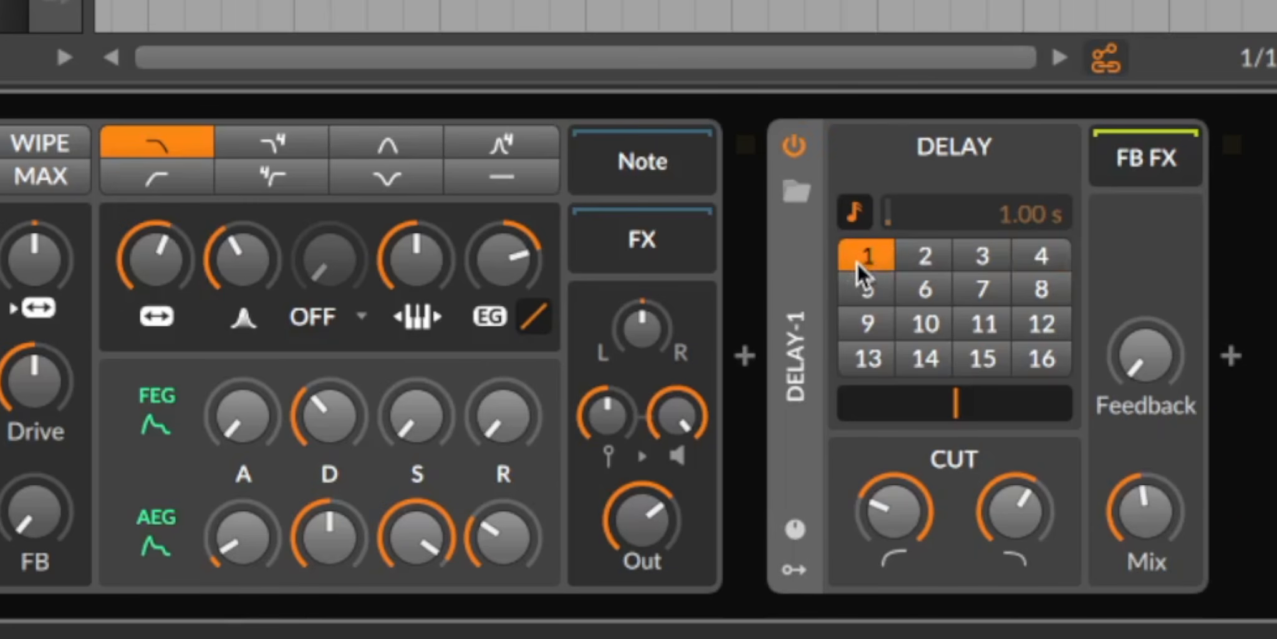
click(940, 258)
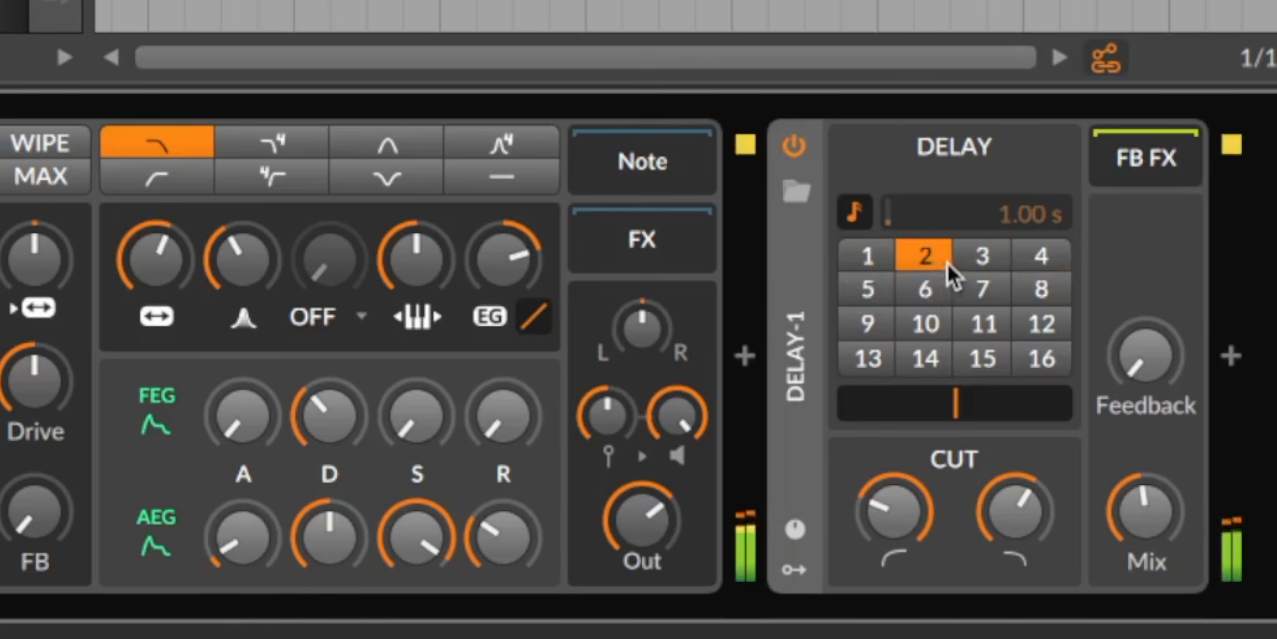
click(986, 268)
click(1037, 256)
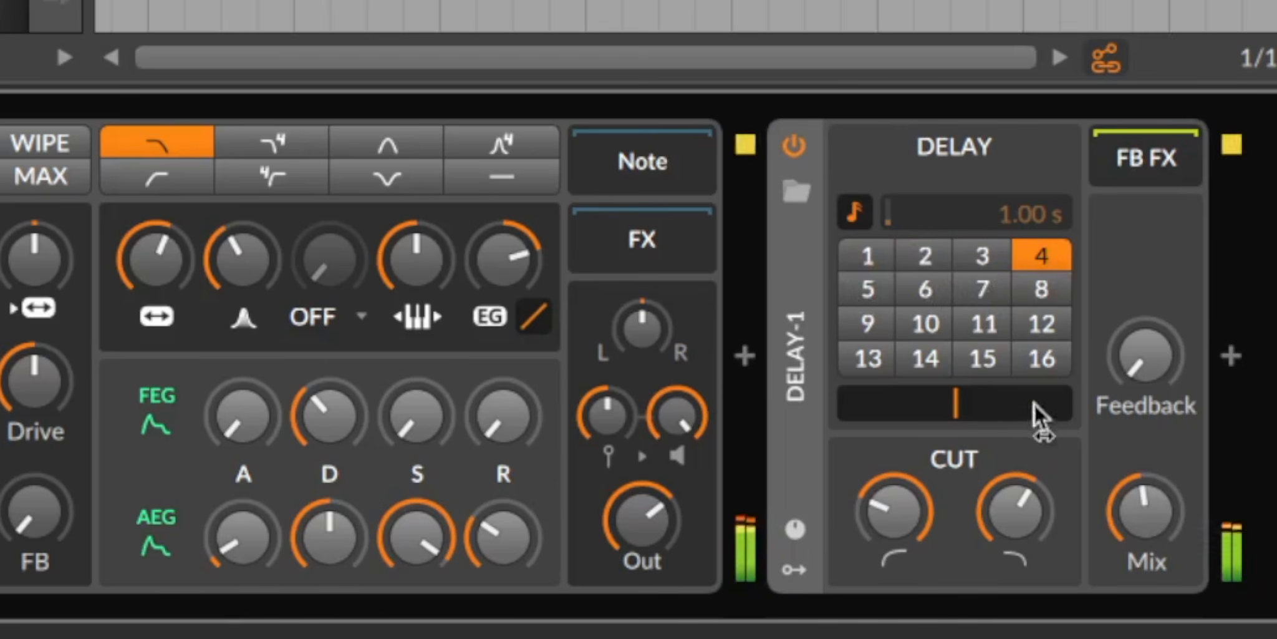
Bring the delay's feedback up to about halfway, narrow its low and high cuts and reduce its mix.
drag(1122, 374, 1123, 306)
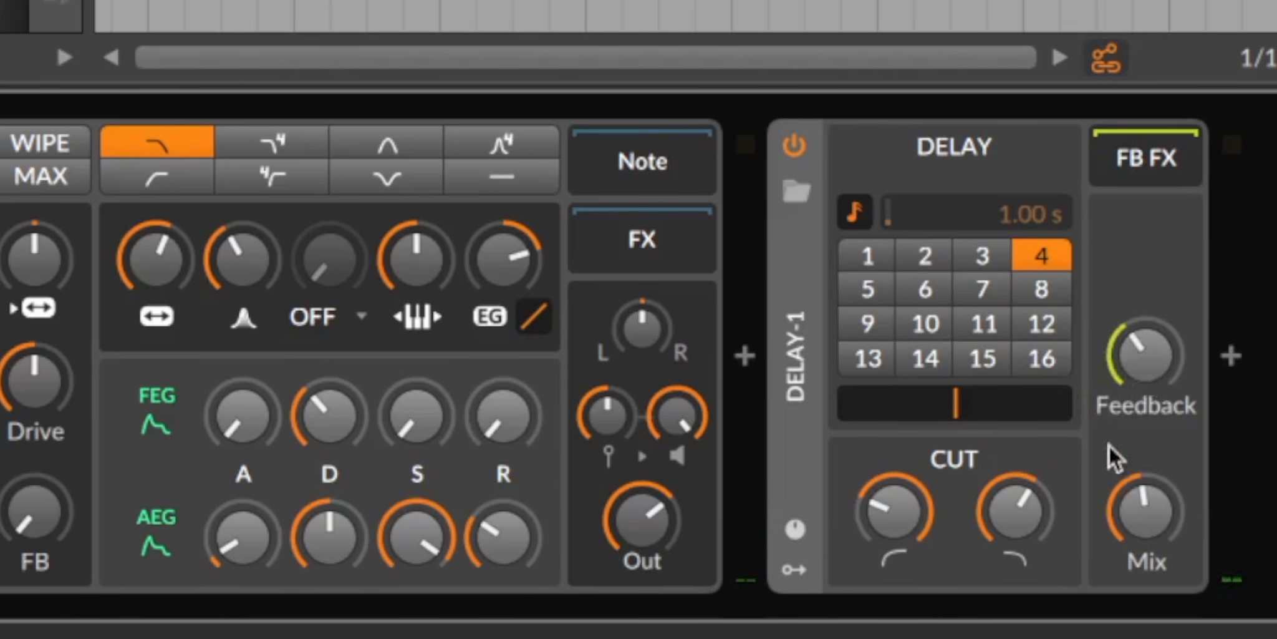
drag(990, 504, 989, 516)
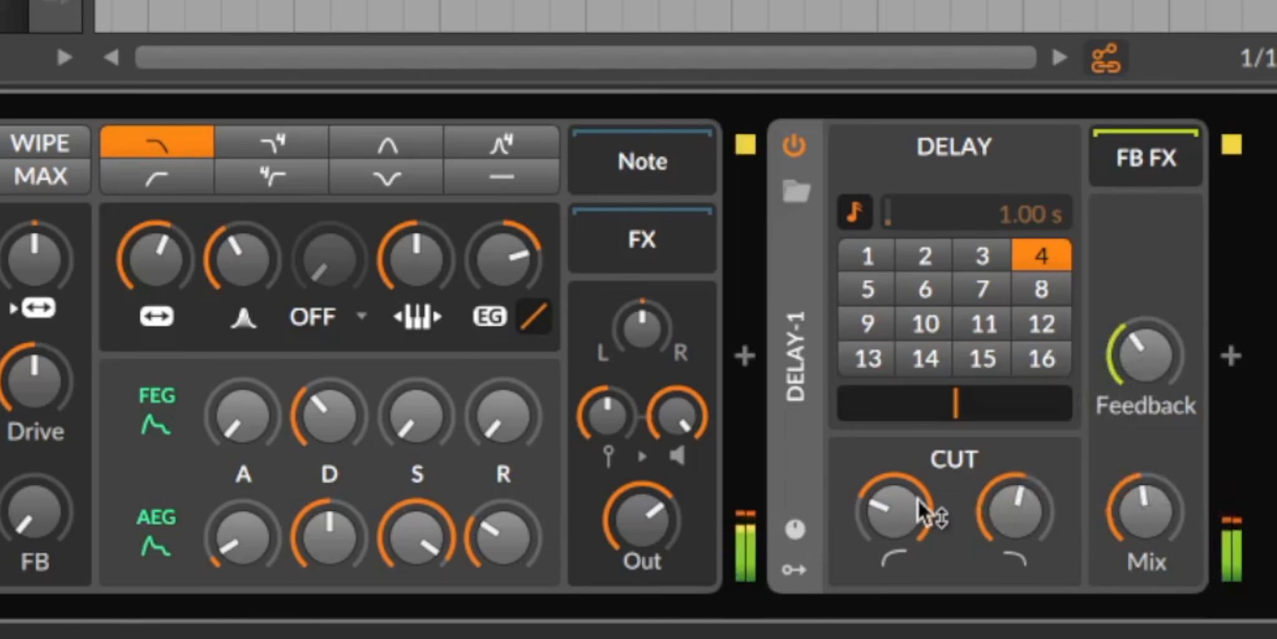
drag(1148, 513, 1149, 533)
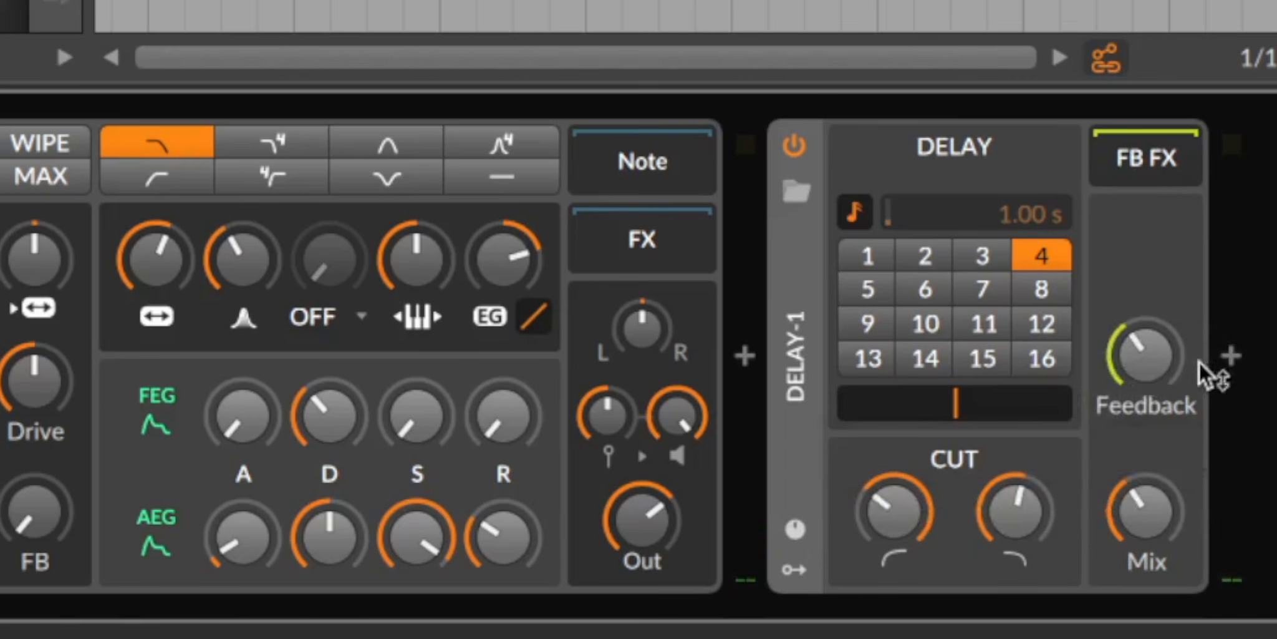
drag(1150, 359, 1151, 338)
Insert a Reverb device after Delay-1.
click(1227, 359)
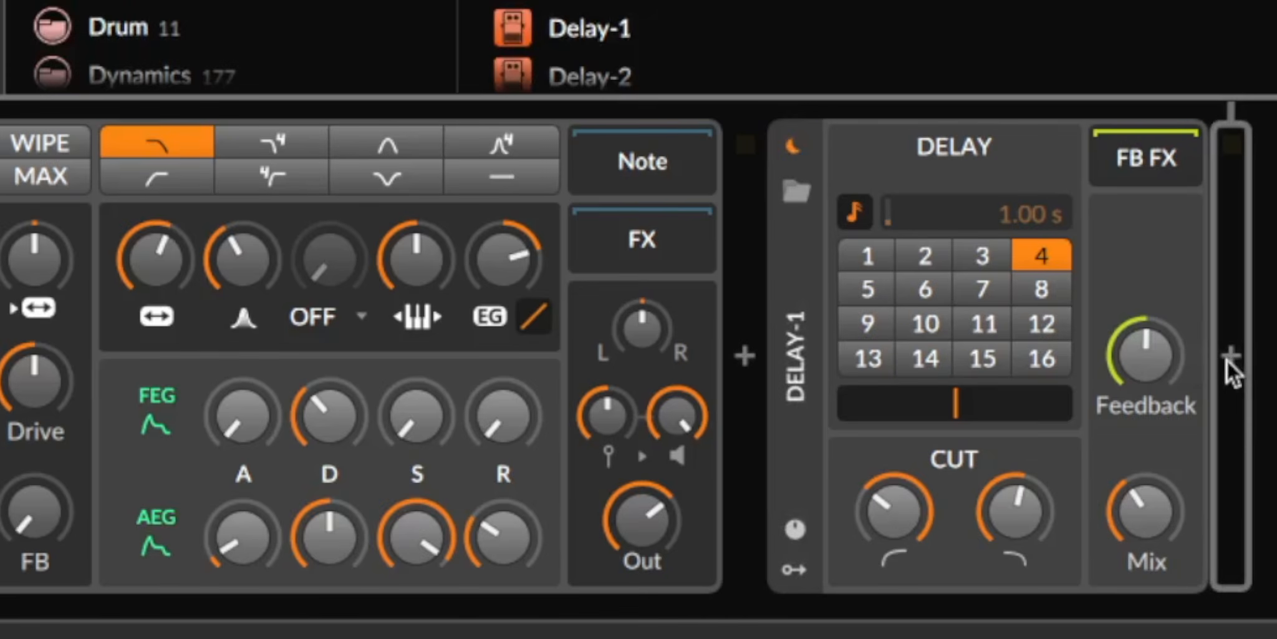
text(rev)
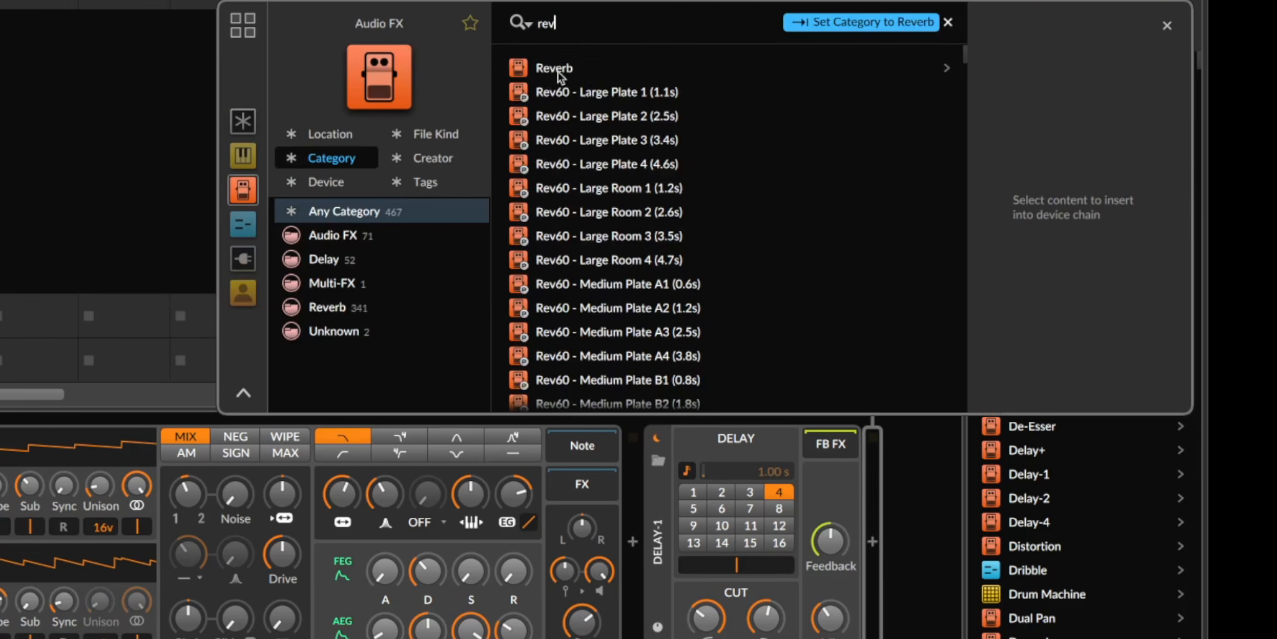
double_click(598, 58)
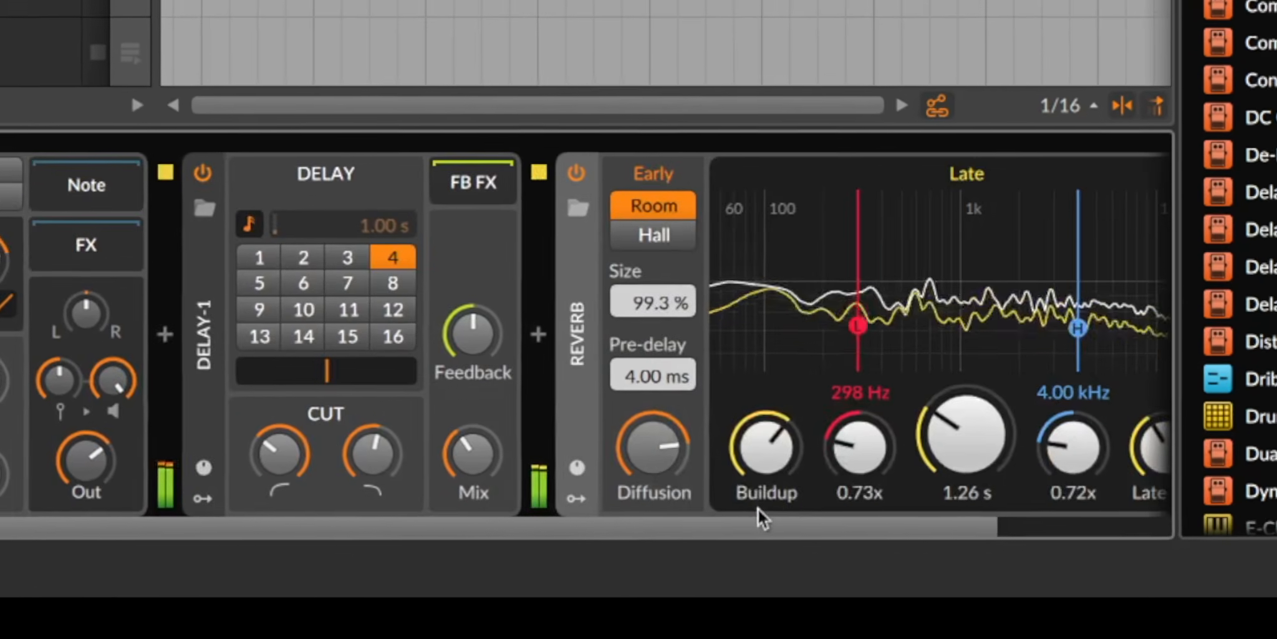
Set the reverb's decay time to 1.75 s and lower the mix of both the reverb and the delay.
drag(759, 523, 967, 522)
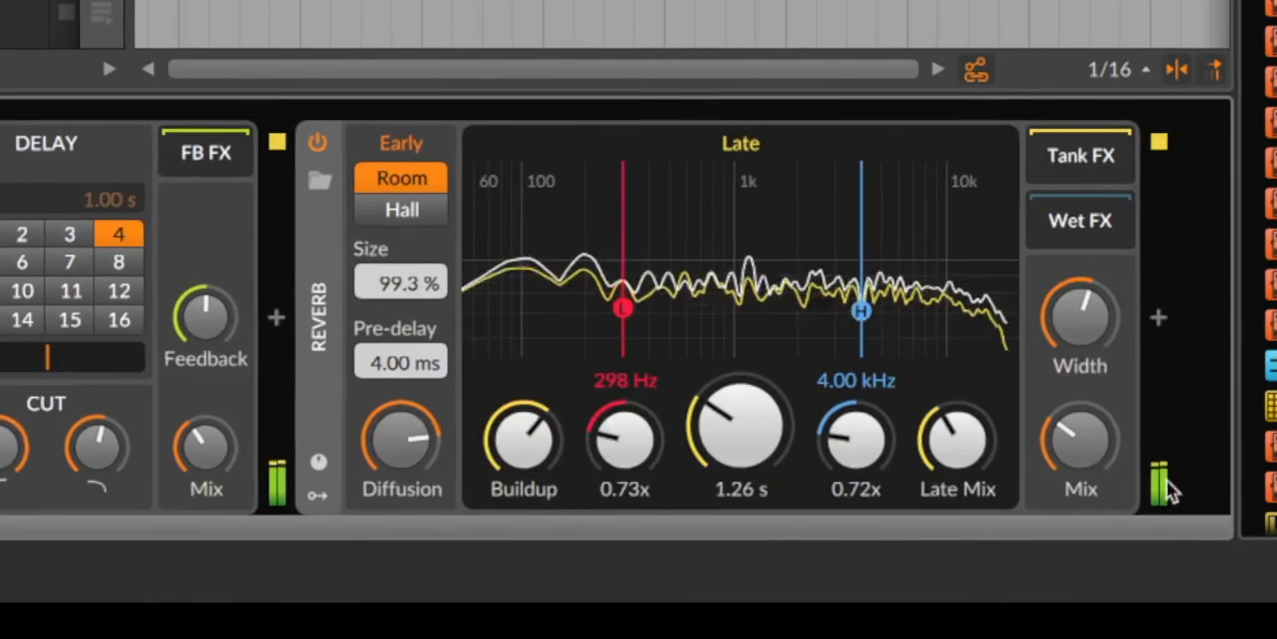
drag(967, 440, 967, 418)
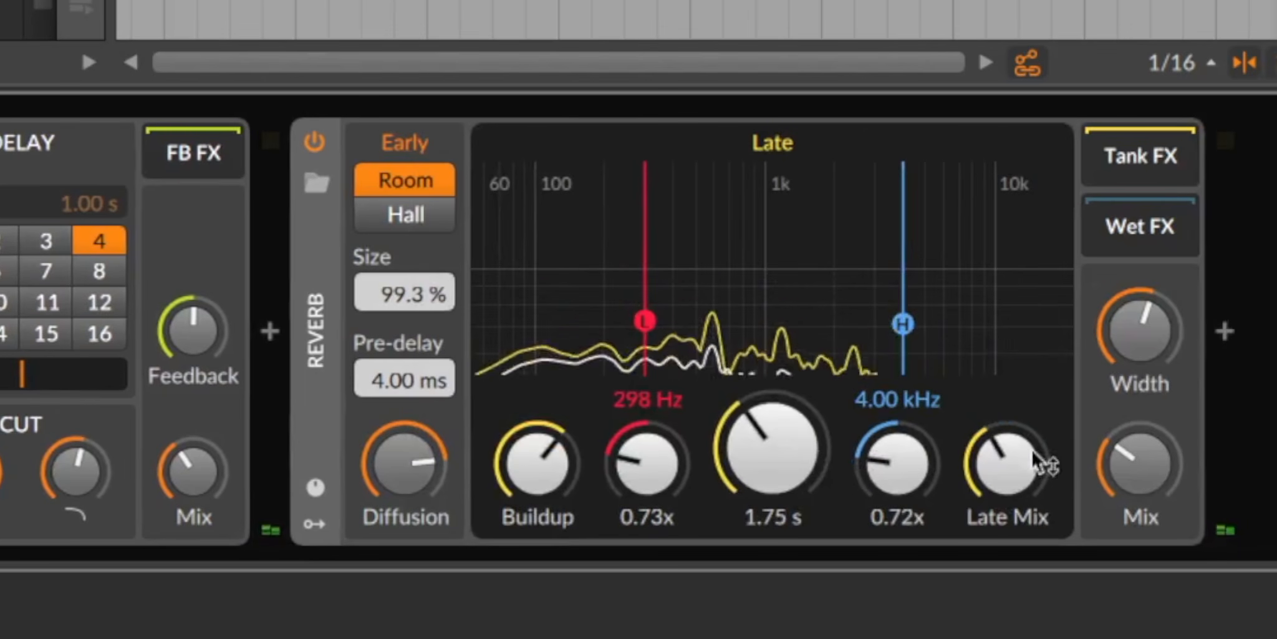
mouse_move(1140, 464)
mouse_down()
mouse_move(1140, 489)
mouse_move(1121, 458)
mouse_move(1121, 474)
mouse_up()
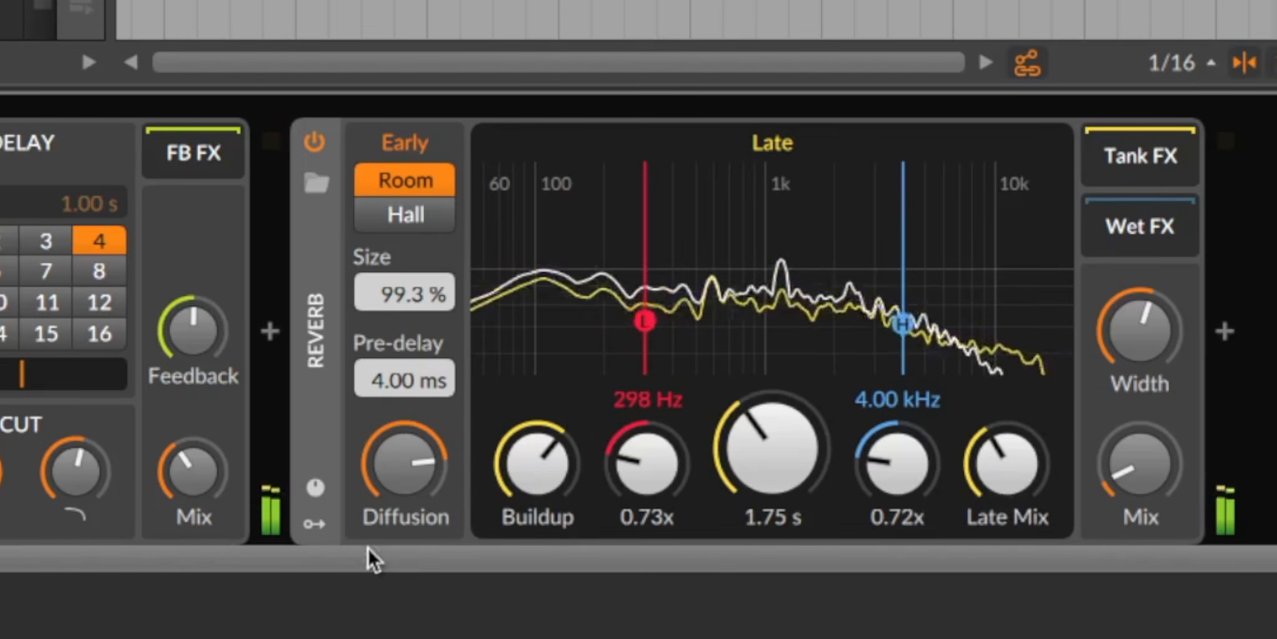
mouse_move(182, 480)
mouse_down()
mouse_move(182, 495)
mouse_move(201, 477)
mouse_up()
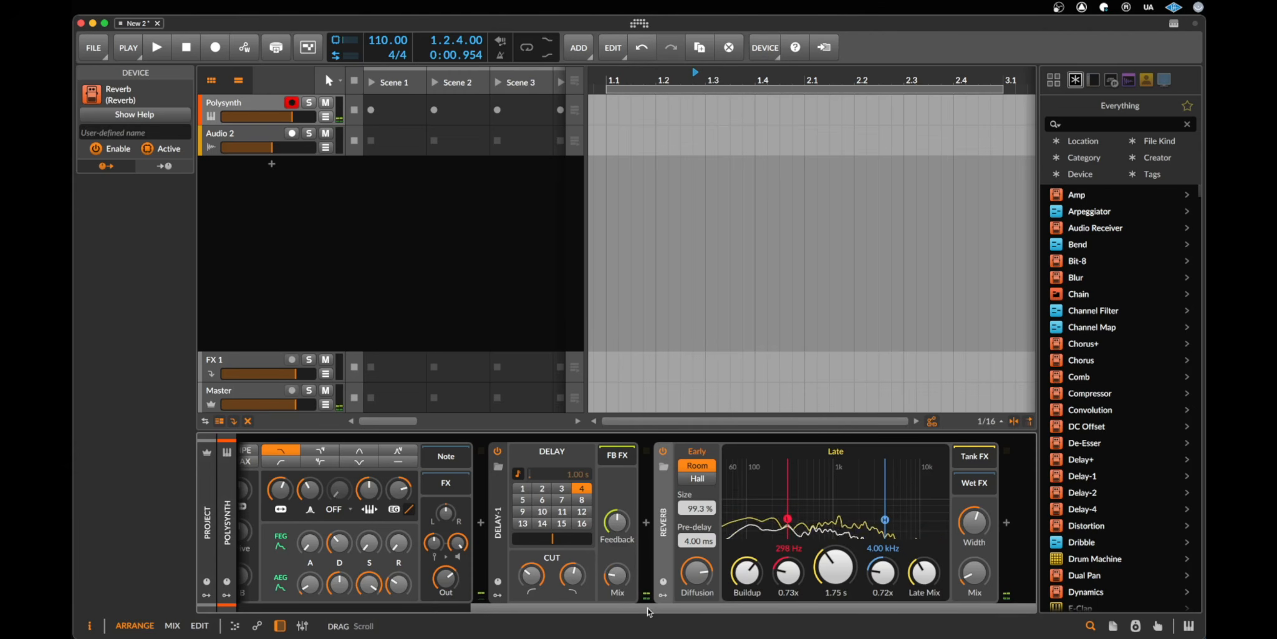
Insert the Multi-note note effect before the Polysynth in the device chain.
drag(648, 608, 172, 624)
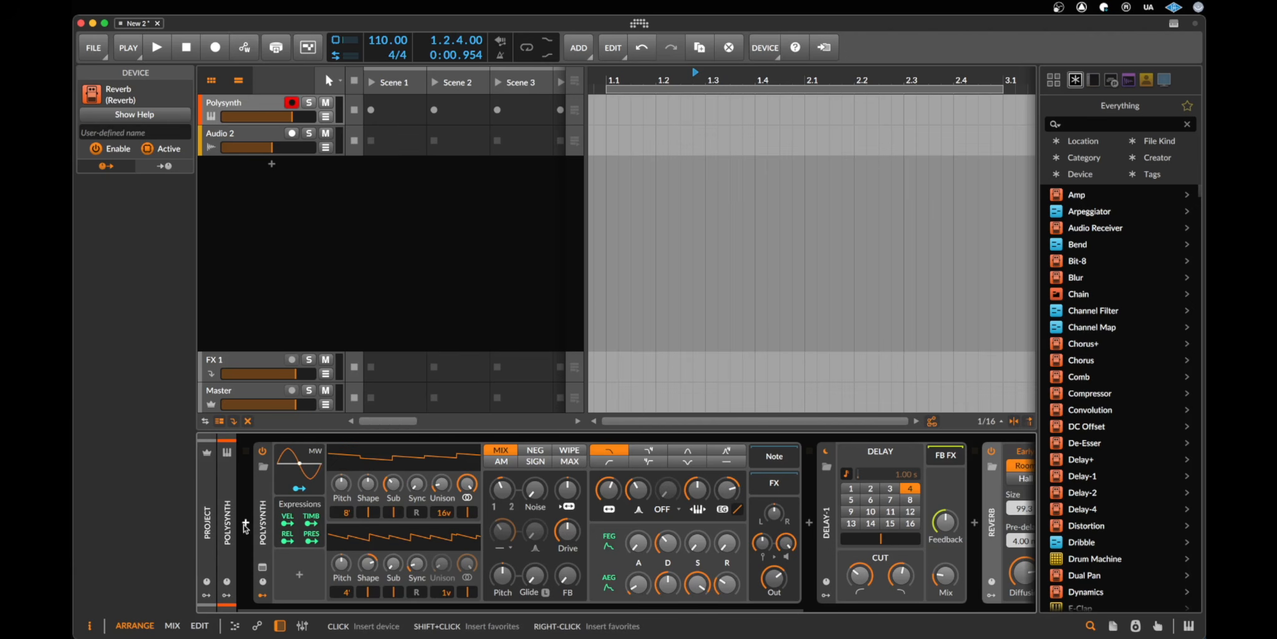
click(245, 524)
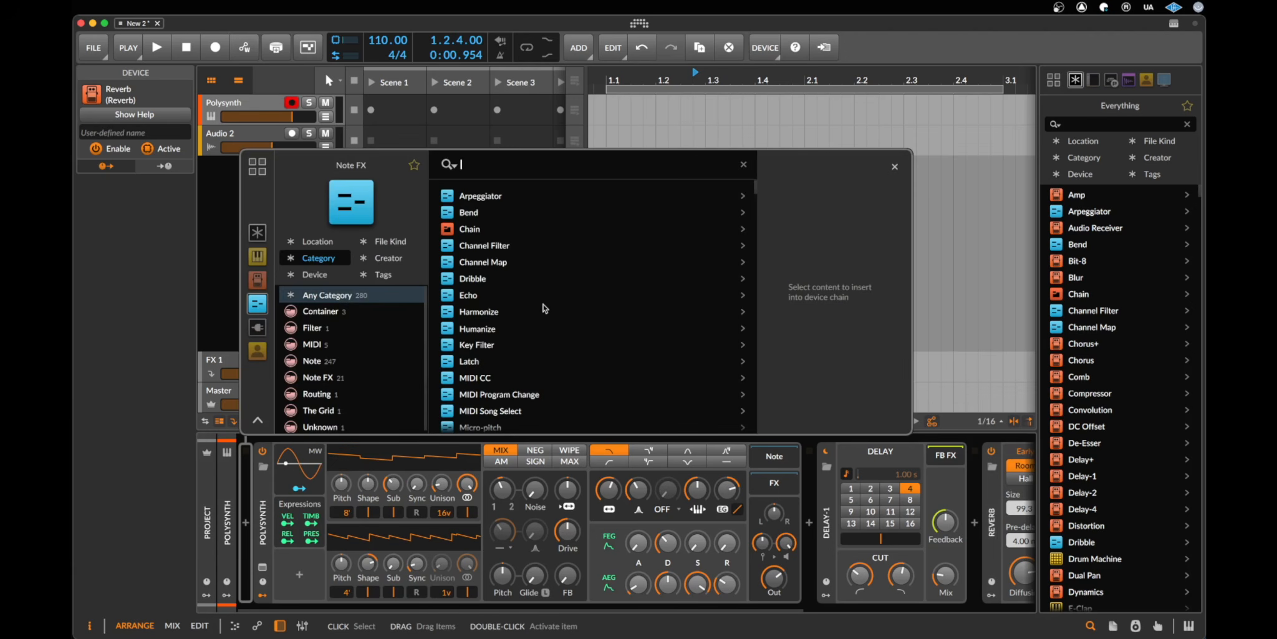
scroll(638, 343, down, 12)
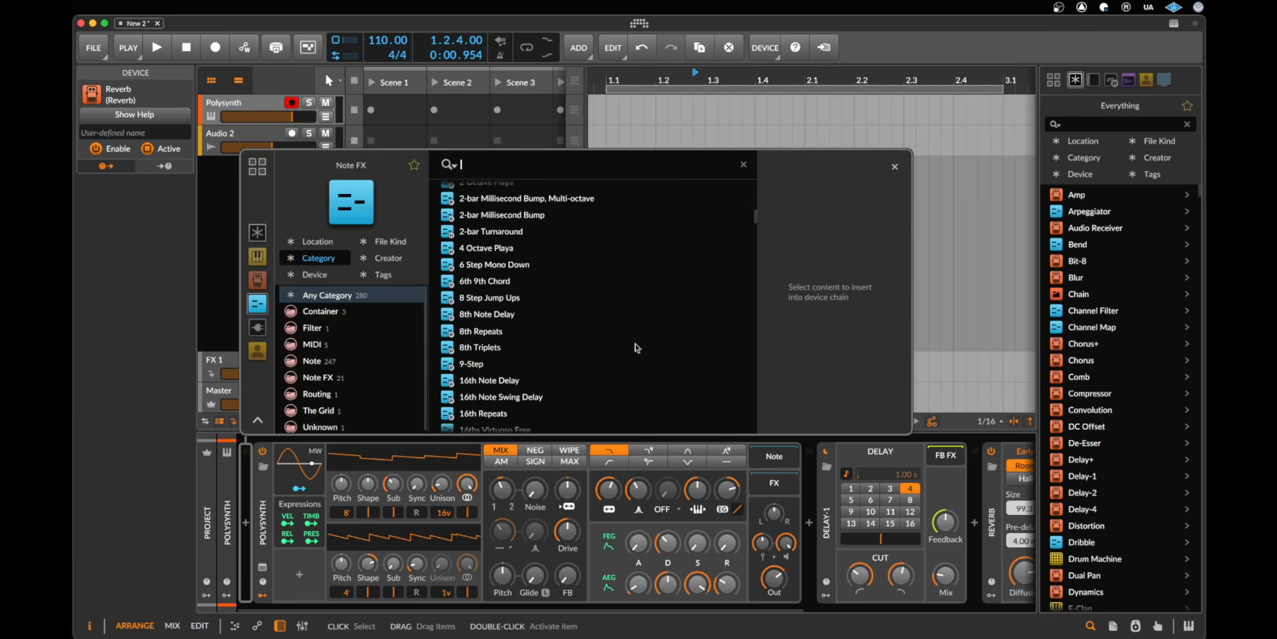
scroll(636, 347, up, 12)
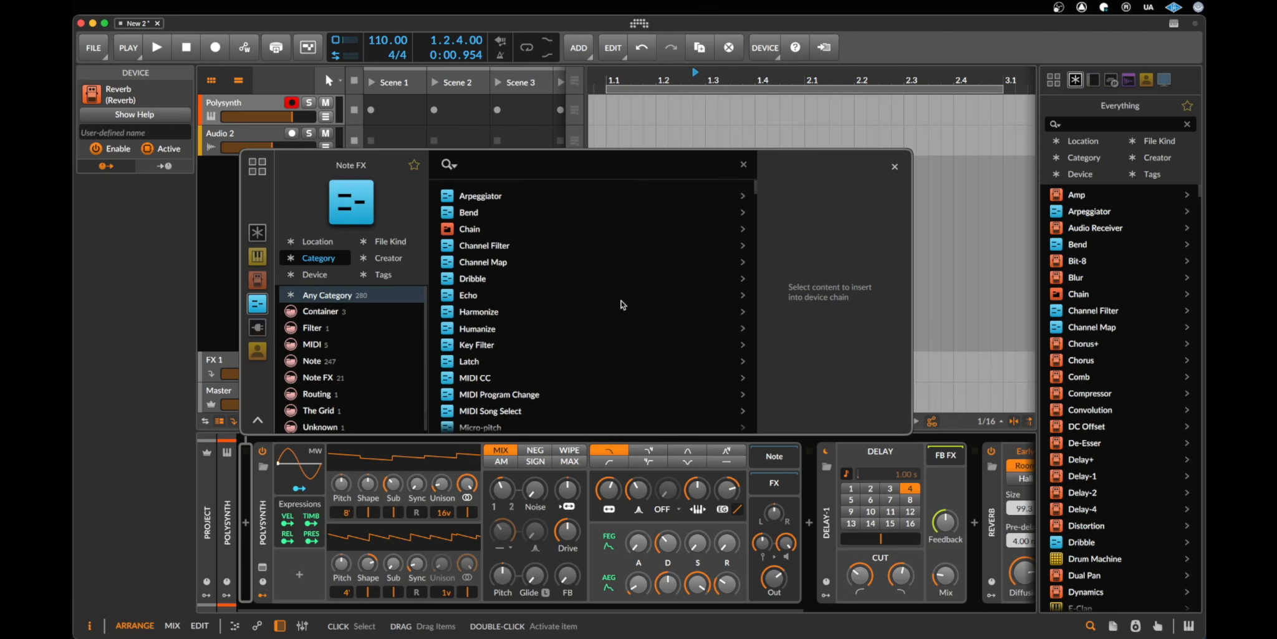
text(no)
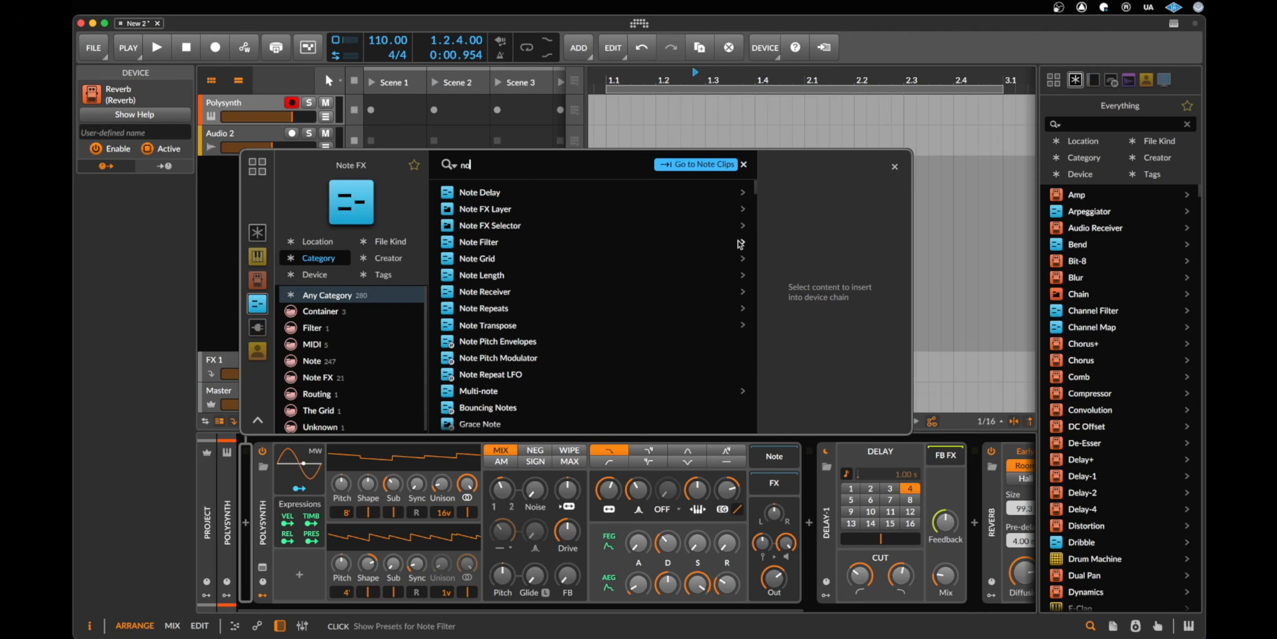
key(BackSpace)
key(BackSpace)
text(mult)
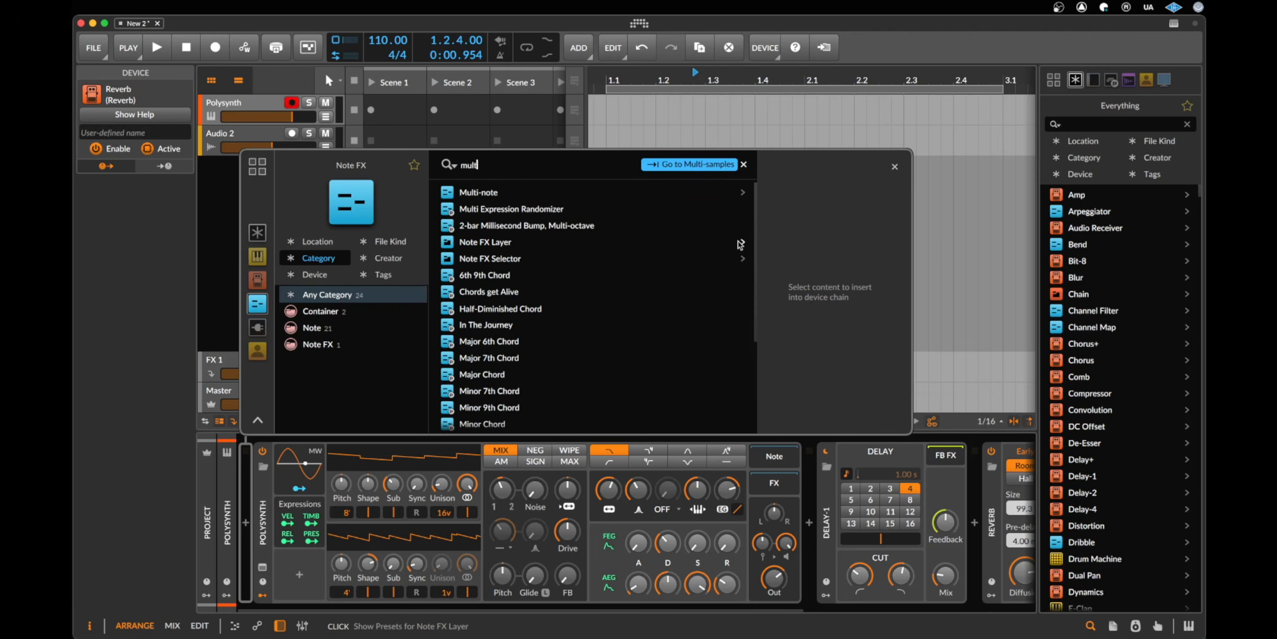
double_click(491, 194)
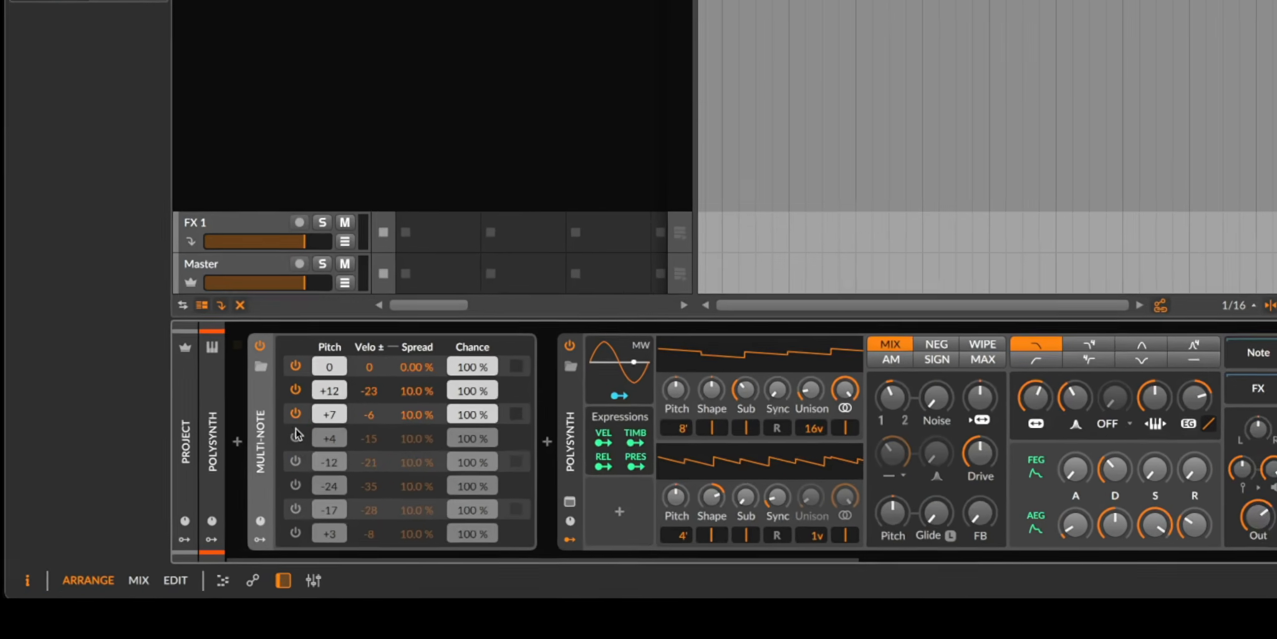
Switch off the 0, +12 and +7 notes in the Multi-note device.
click(296, 413)
click(296, 390)
click(295, 366)
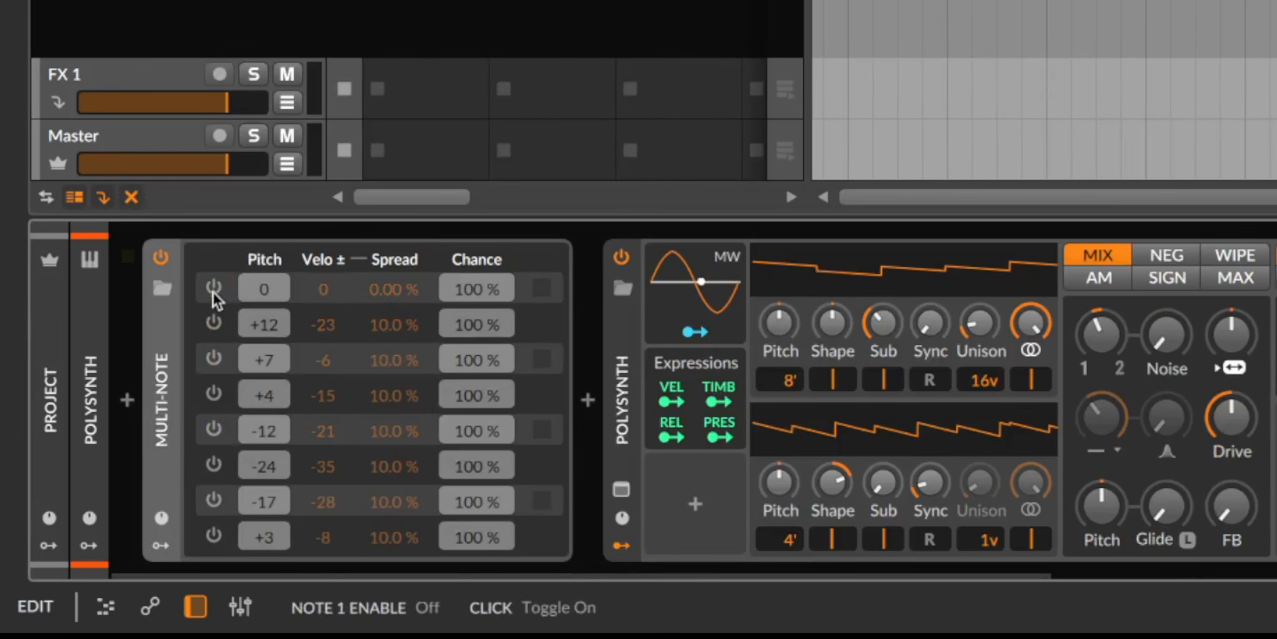
Enable note 1 at pitch 0 and note 2 at pitch +12 in the Multi-note device.
click(216, 287)
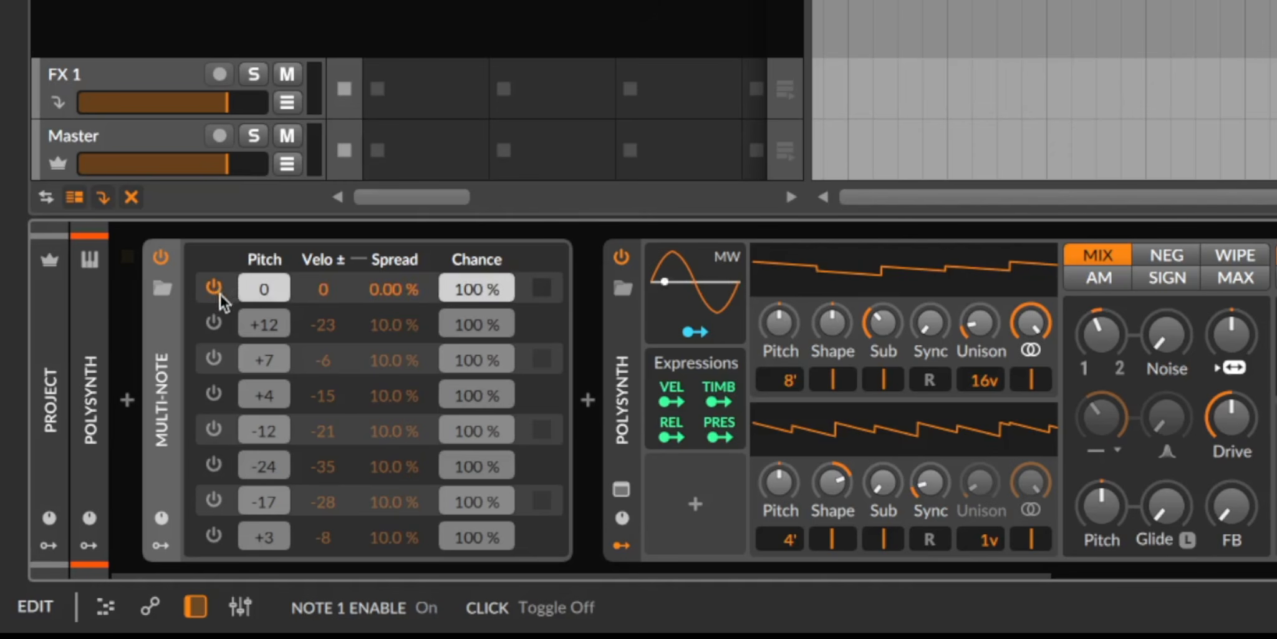
click(215, 288)
click(215, 288)
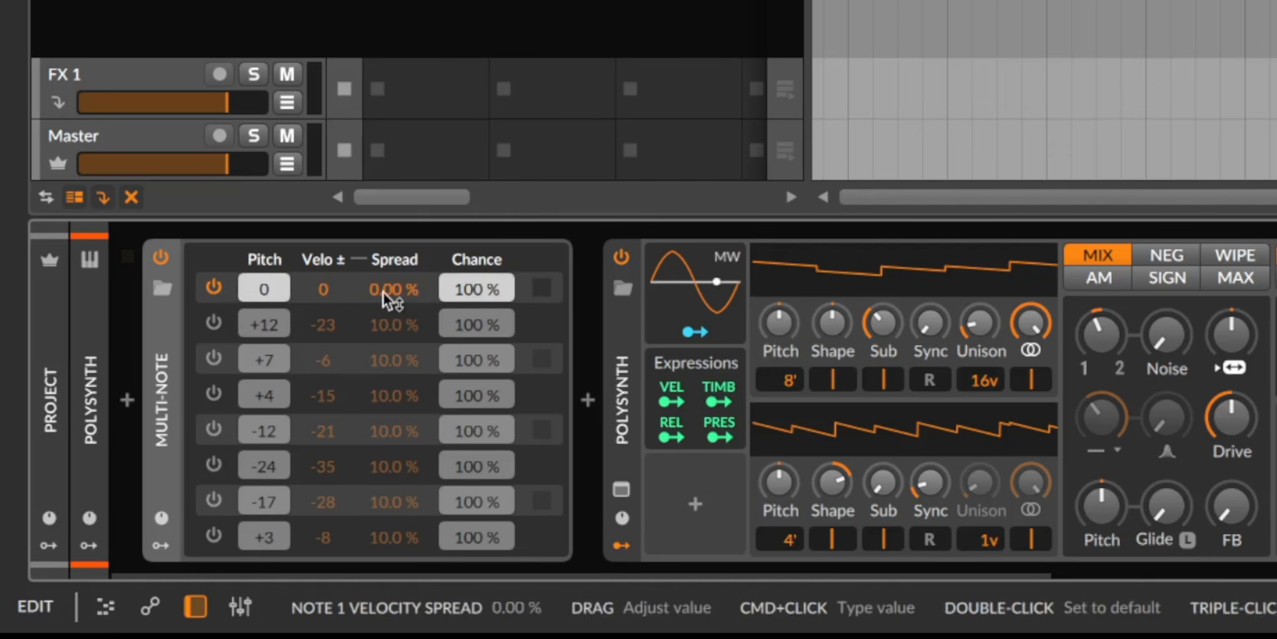
click(212, 331)
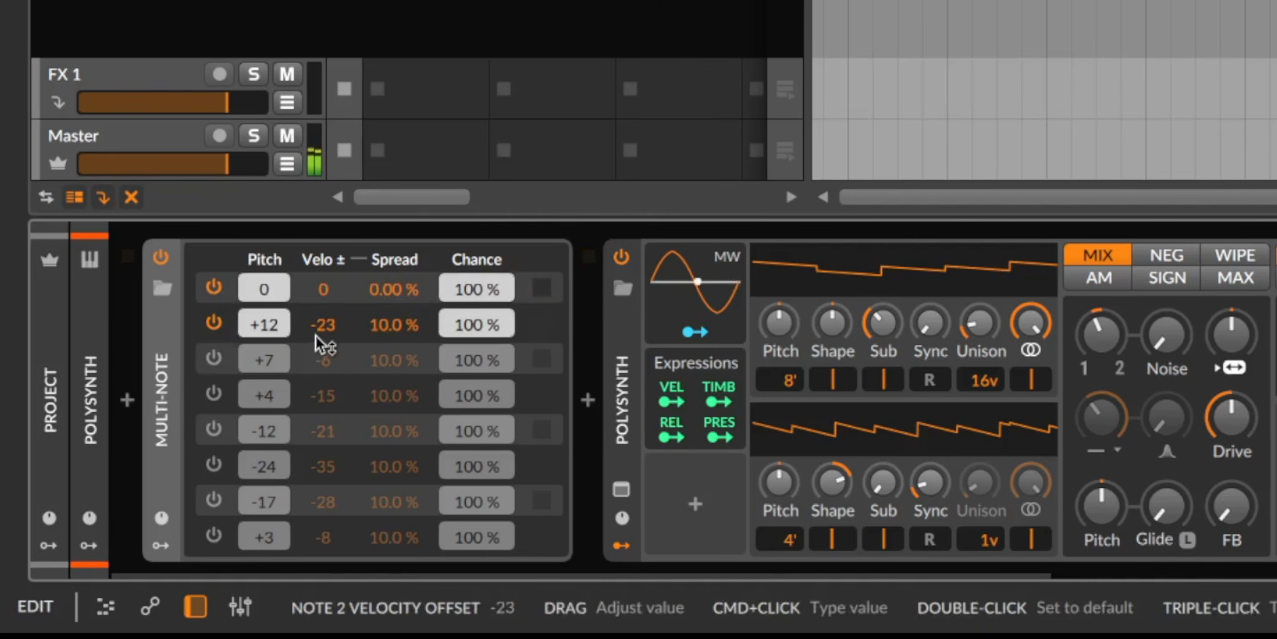
Enable notes 3, 4 and 5 in the Multi-note device at pitches +7, +3 and -12.
mouse_move(270, 325)
mouse_down()
mouse_move(262, 307)
mouse_move(268, 340)
mouse_up()
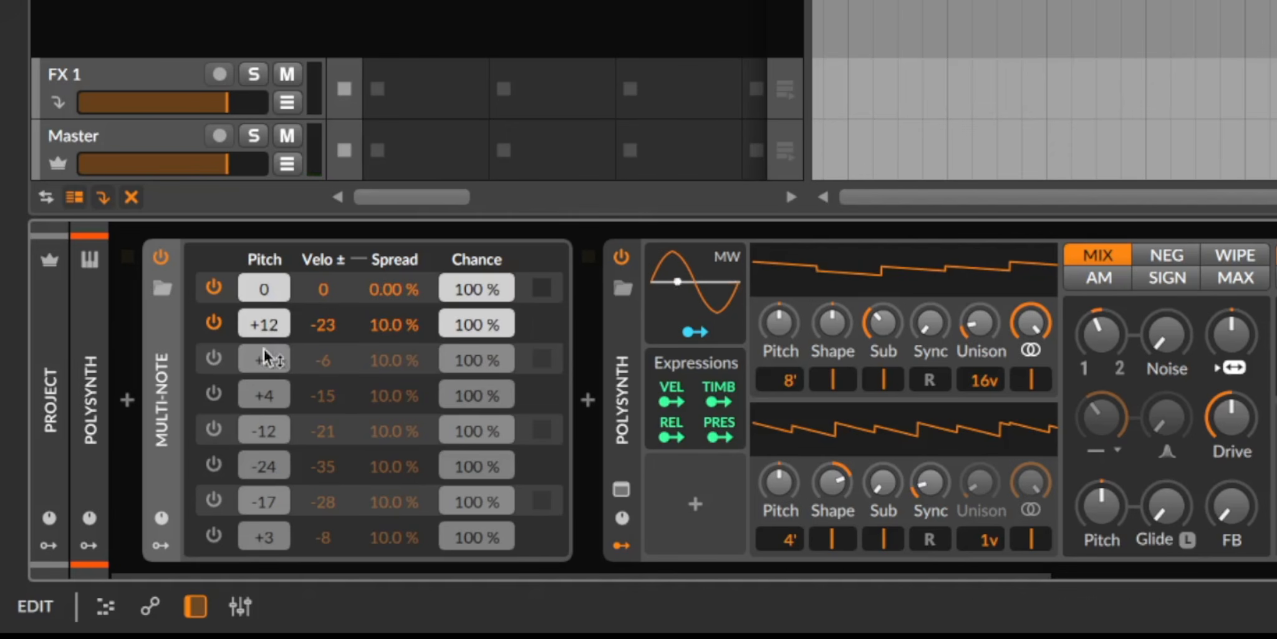
click(212, 360)
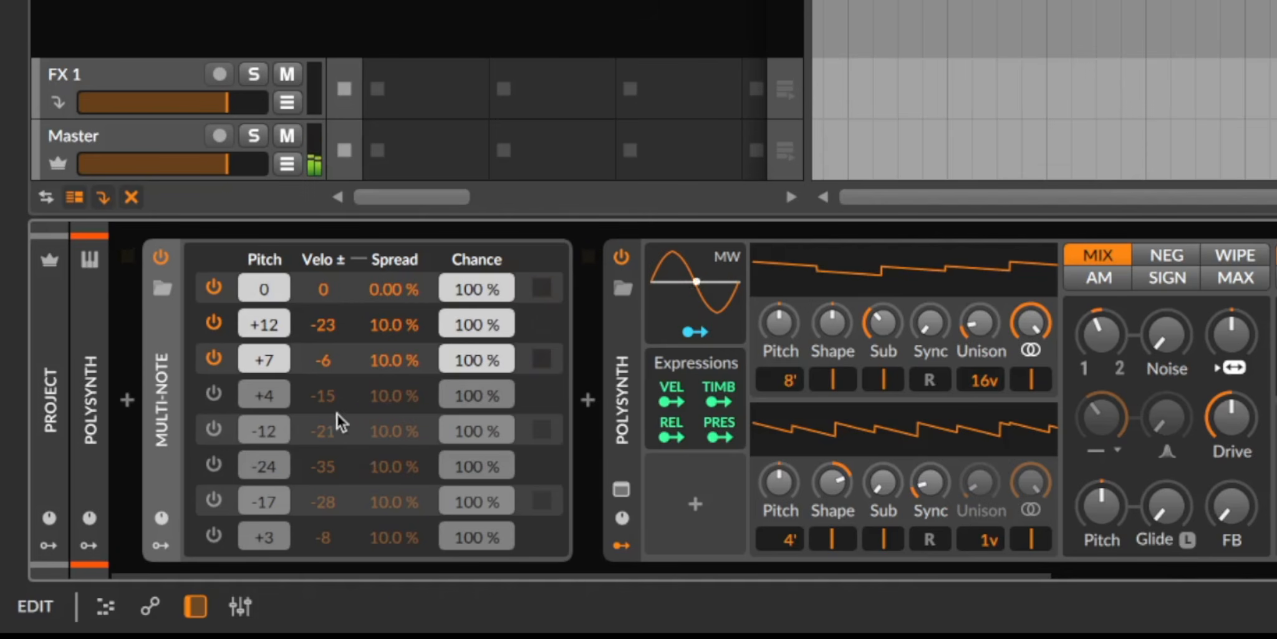
click(213, 394)
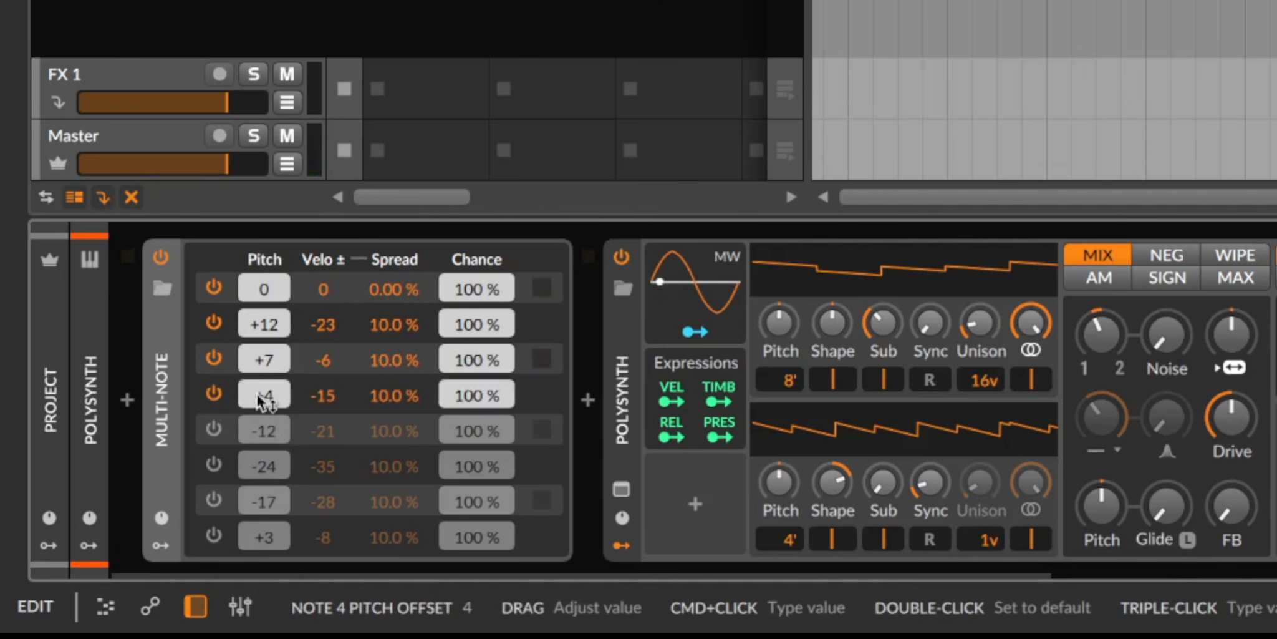
drag(266, 398, 256, 391)
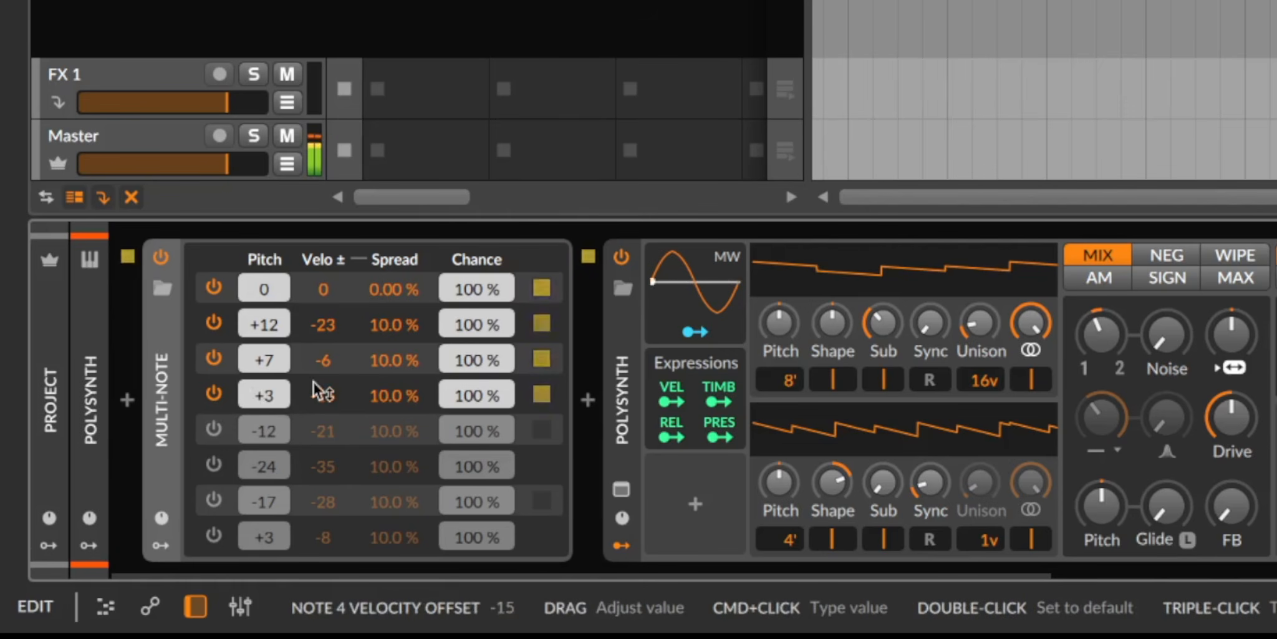
click(215, 433)
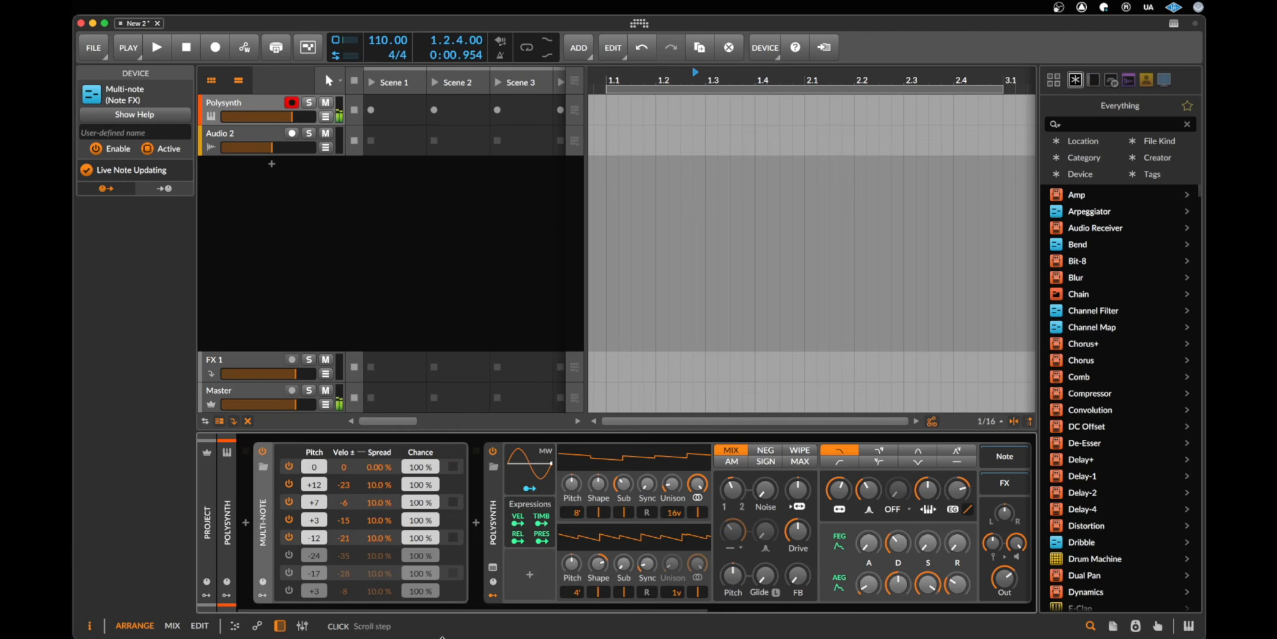
Insert the Arpeggiator note effect between the Multi-note device and the Polysynth.
click(476, 522)
text(arp)
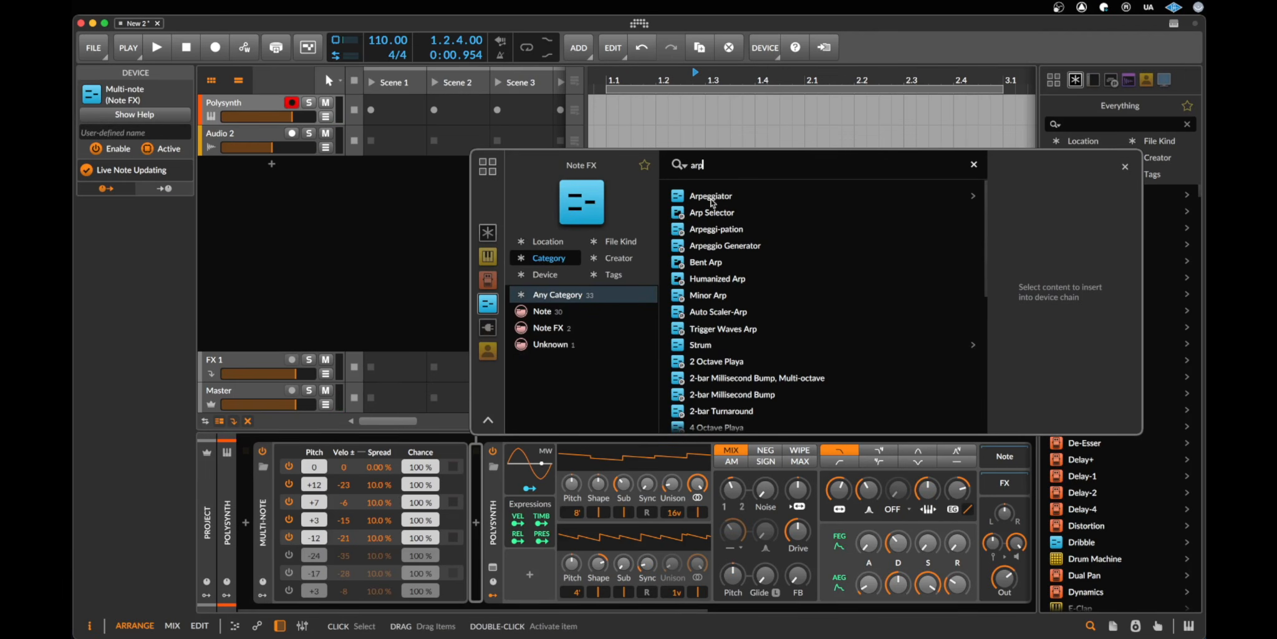
key(Return)
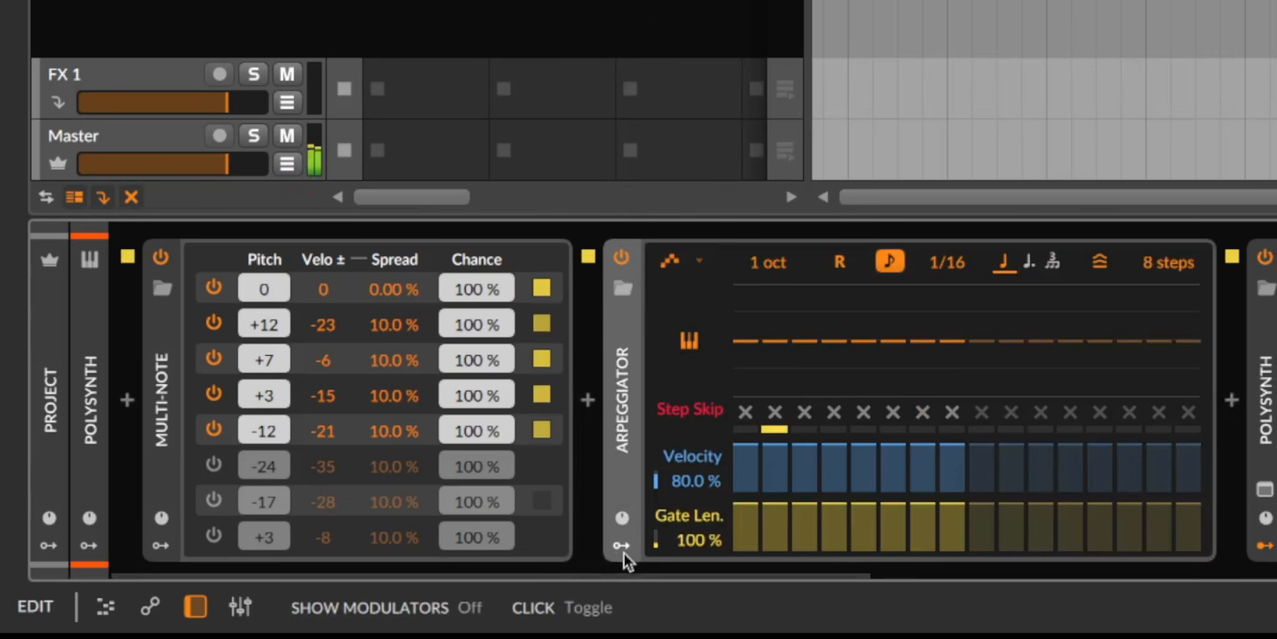
Set the Arpeggiator's octave range to 2 oct and its pattern to Chords.
drag(685, 571, 795, 571)
drag(730, 263, 730, 275)
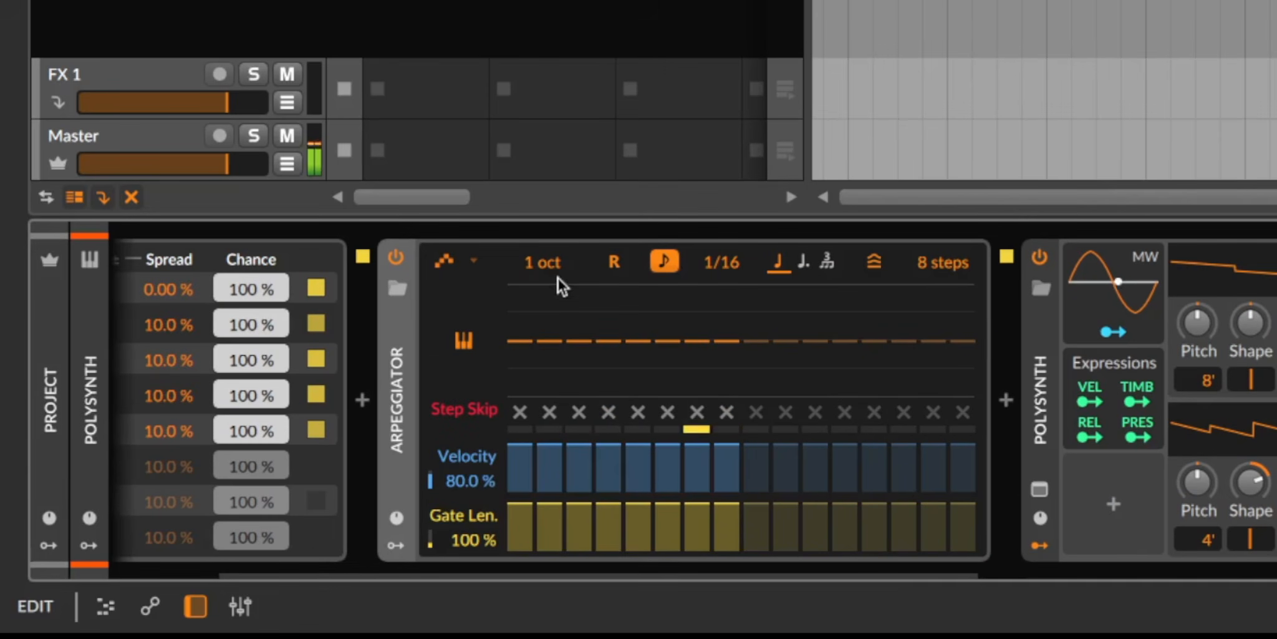
drag(532, 267, 531, 253)
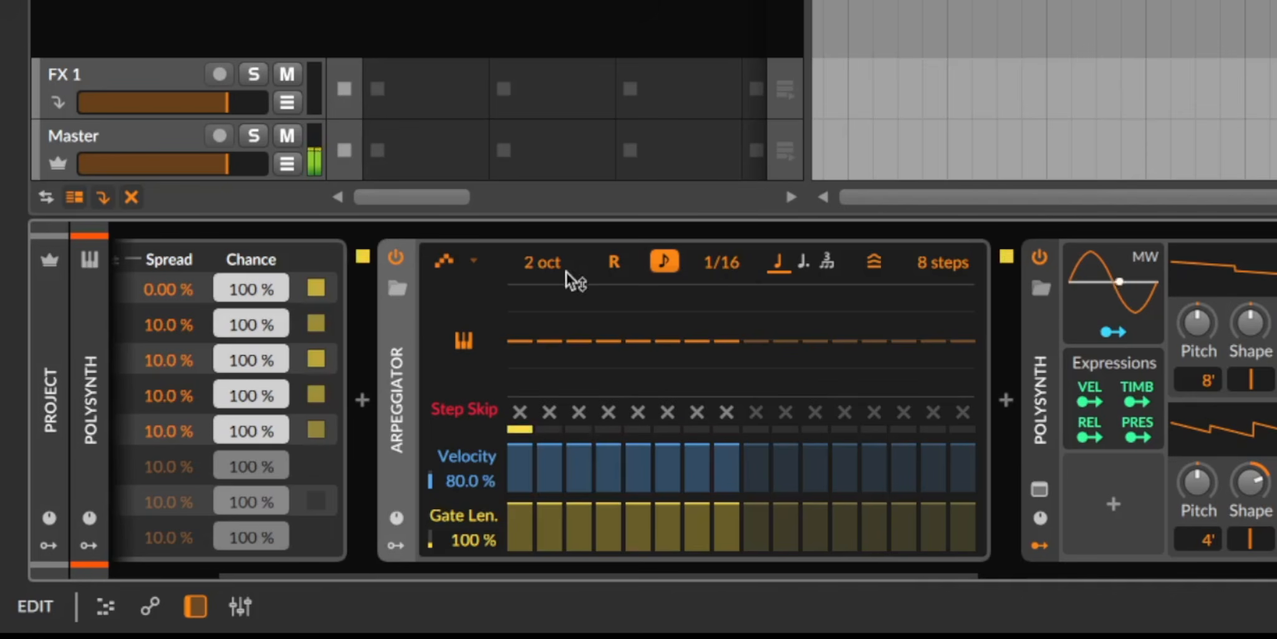
click(455, 261)
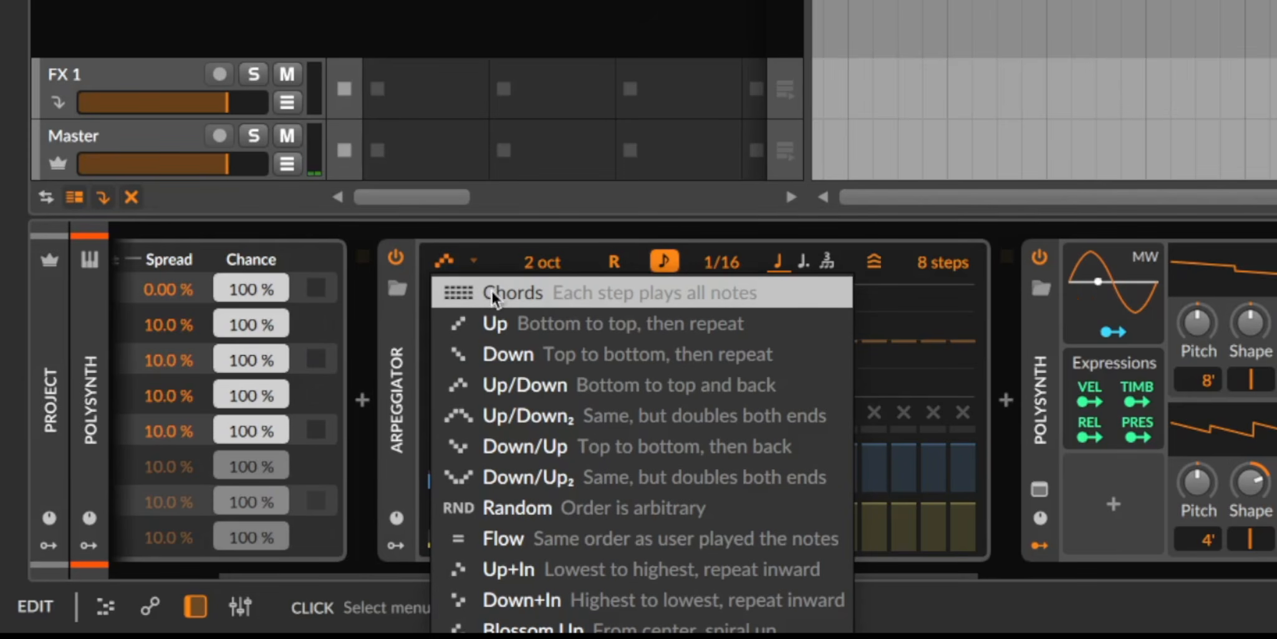
click(541, 292)
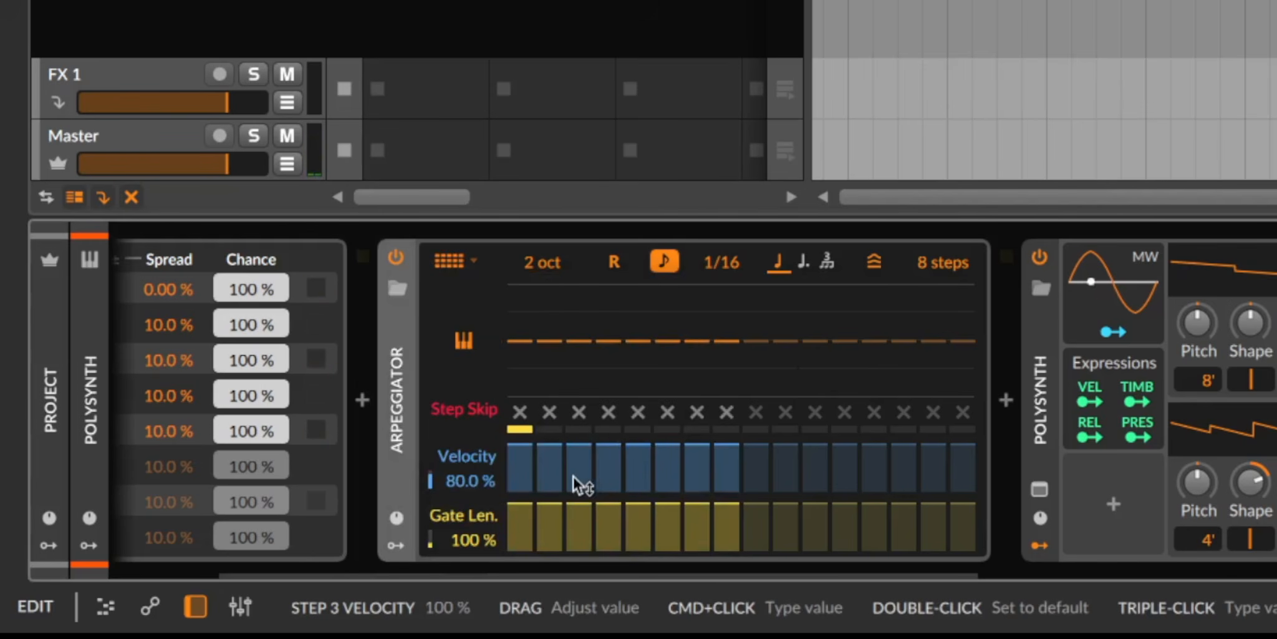
Vary the Arpeggiator steps: set step 5's velocity to 0 %, lower step 8's velocity, and shorten the gates of steps 2, 3, 6 and 8.
drag(550, 548, 550, 598)
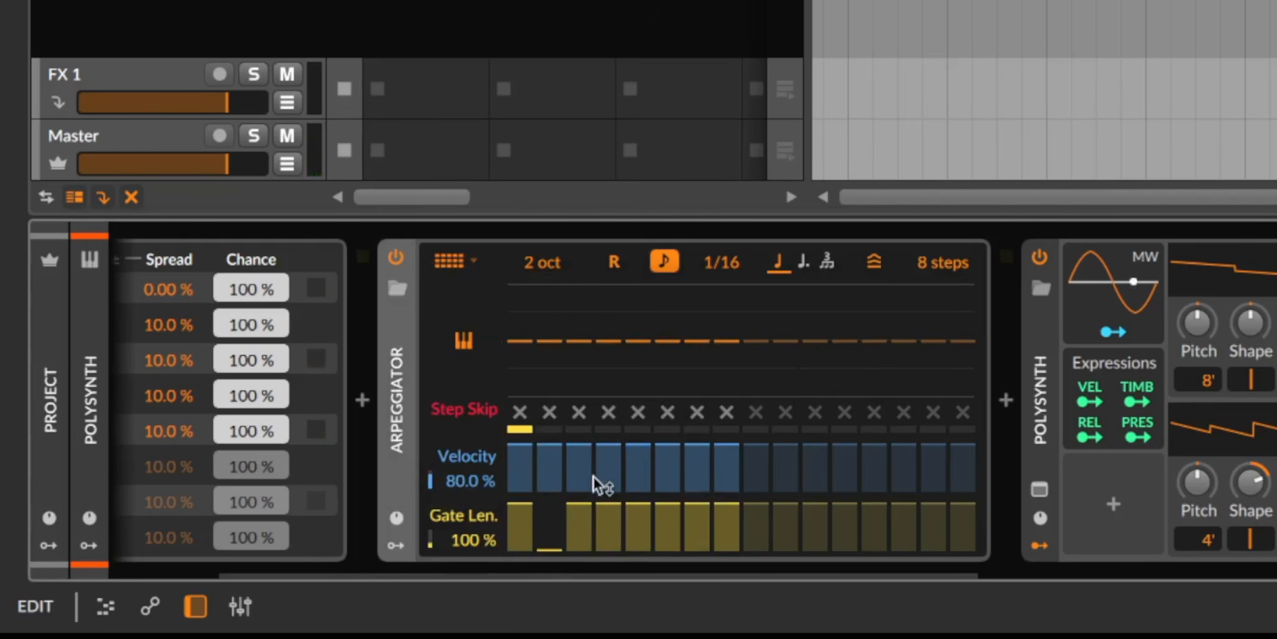
drag(638, 480, 637, 524)
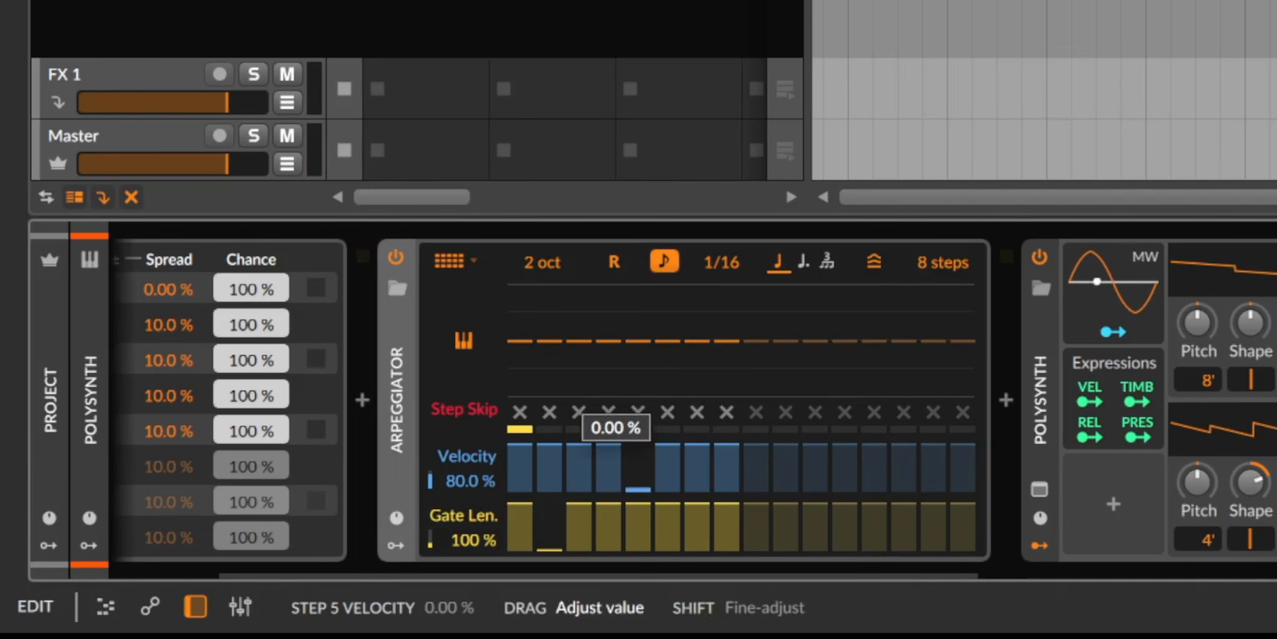
drag(613, 486, 610, 444)
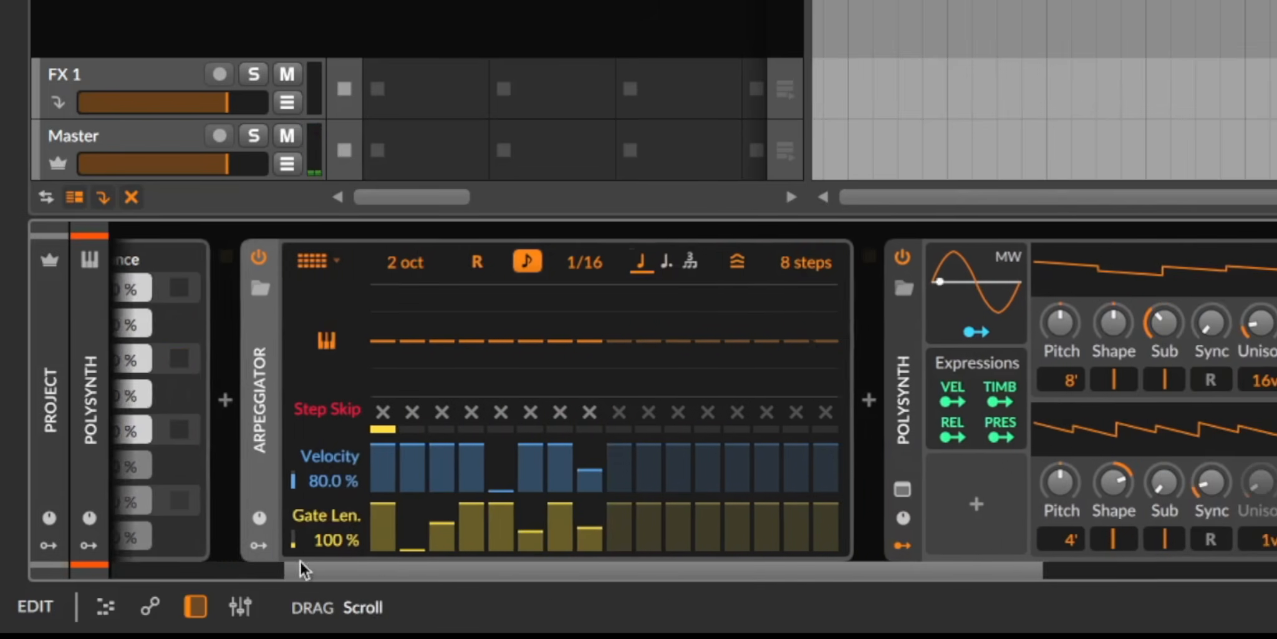
Lower the Polysynth's filter cutoff and adjust the filter resonance.
drag(304, 564, 929, 561)
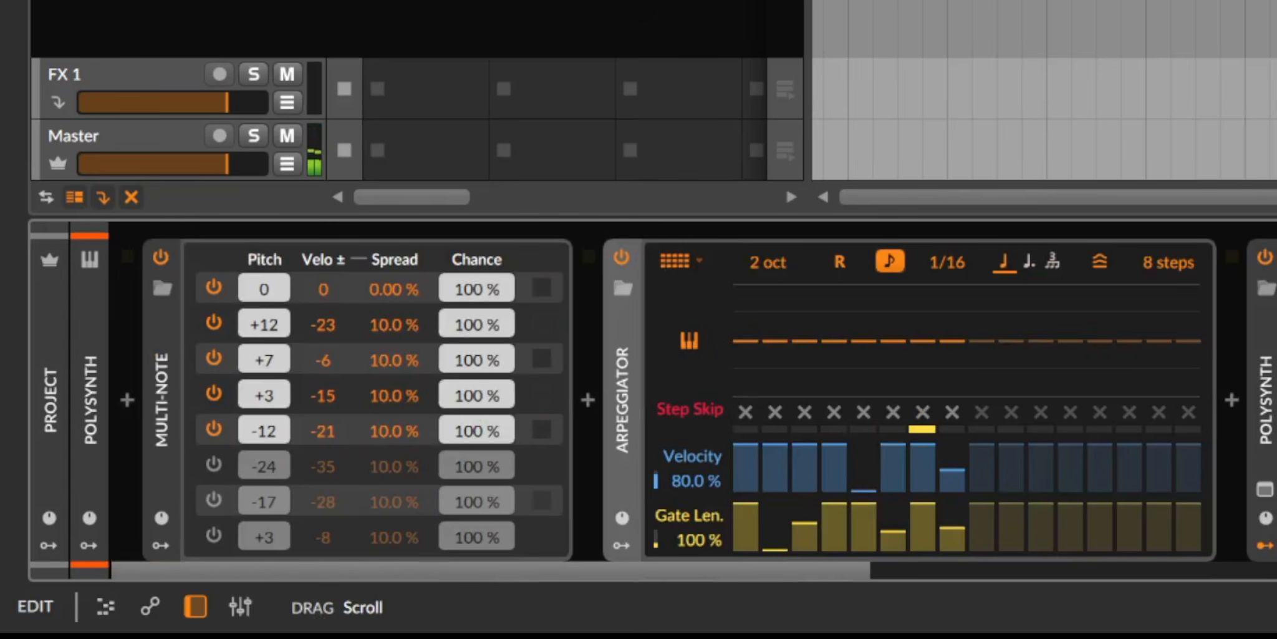
mouse_move(3, 586)
mouse_down()
mouse_move(223, 582)
mouse_move(3, 575)
mouse_up()
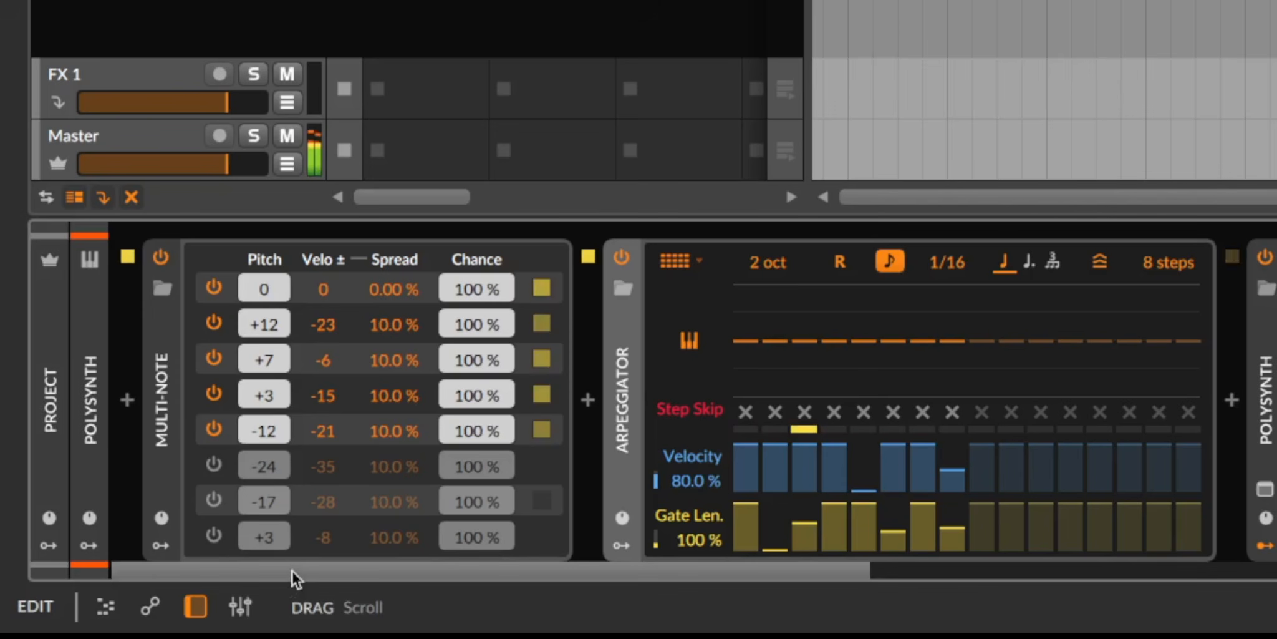
drag(408, 569, 1244, 565)
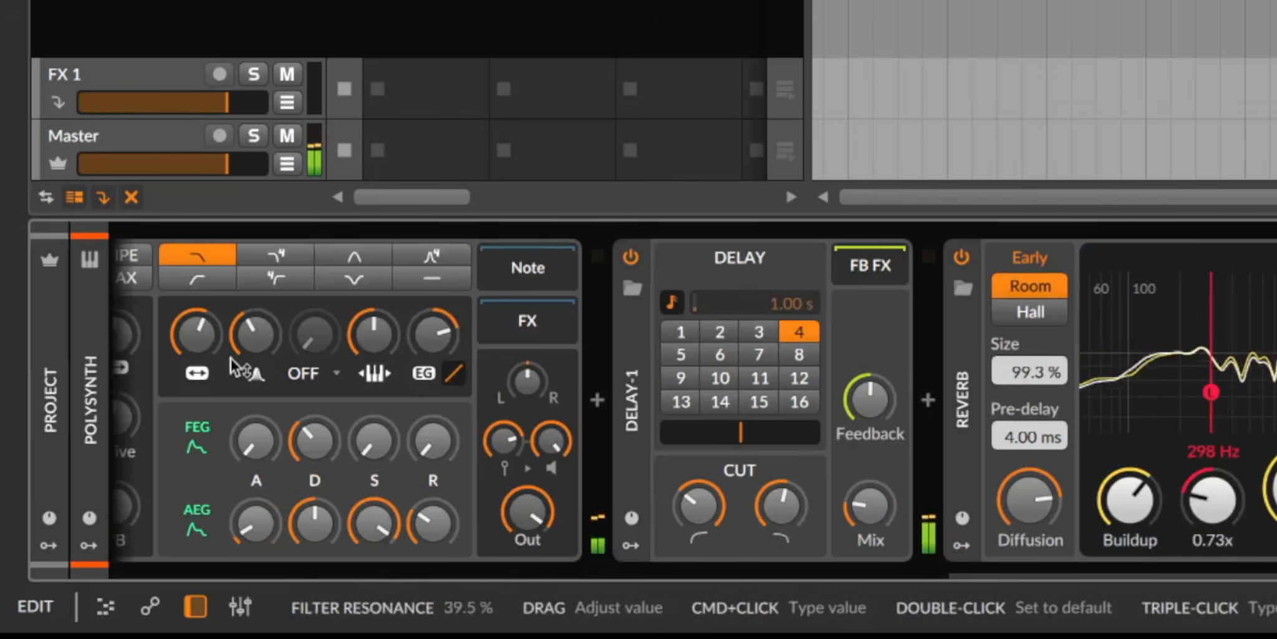
drag(197, 337, 196, 382)
drag(256, 334, 213, 331)
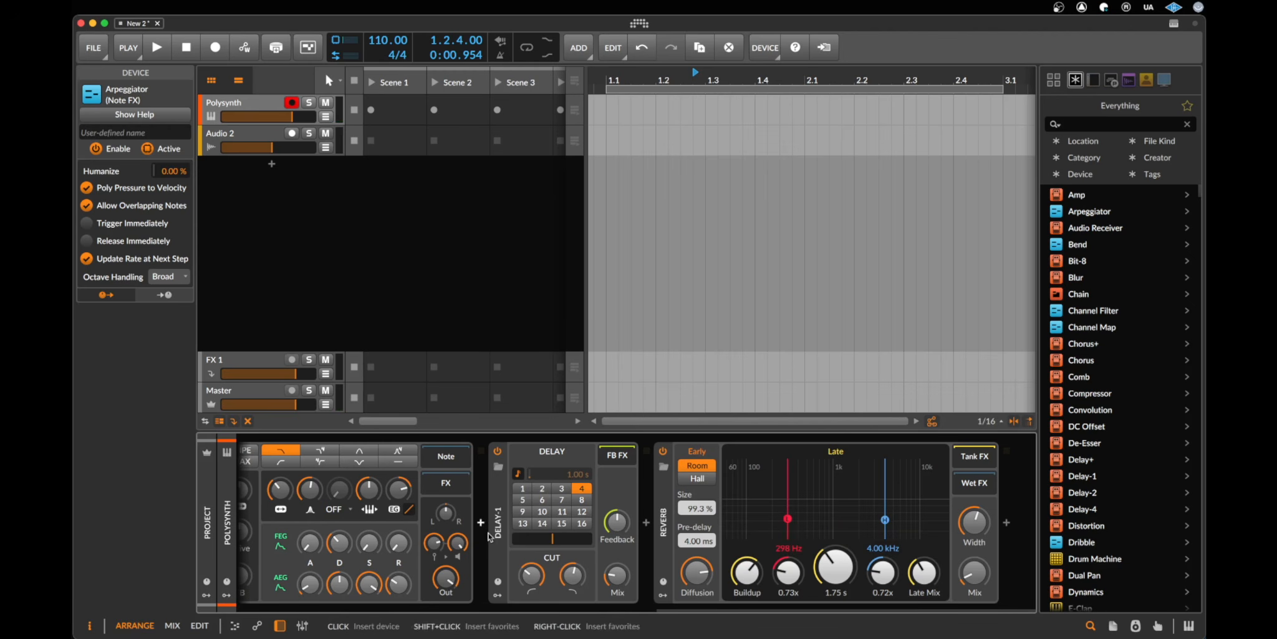
Delete all devices from the Polysynth track's device chain.
click(497, 537)
key(super+a)
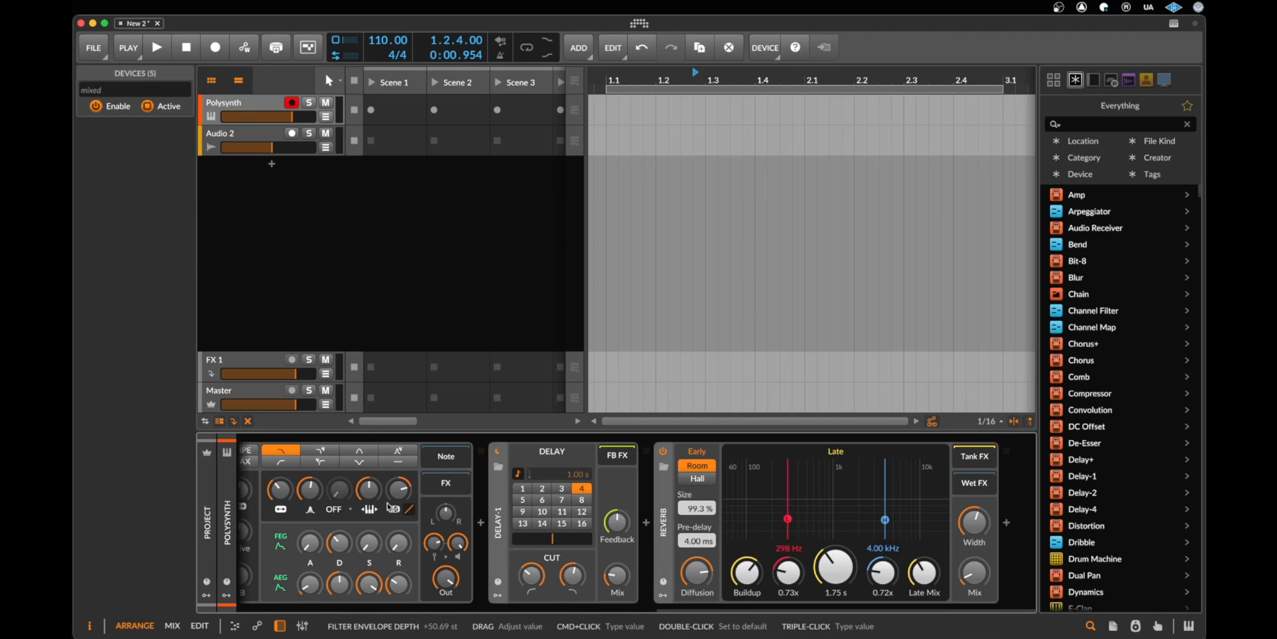
key(Delete)
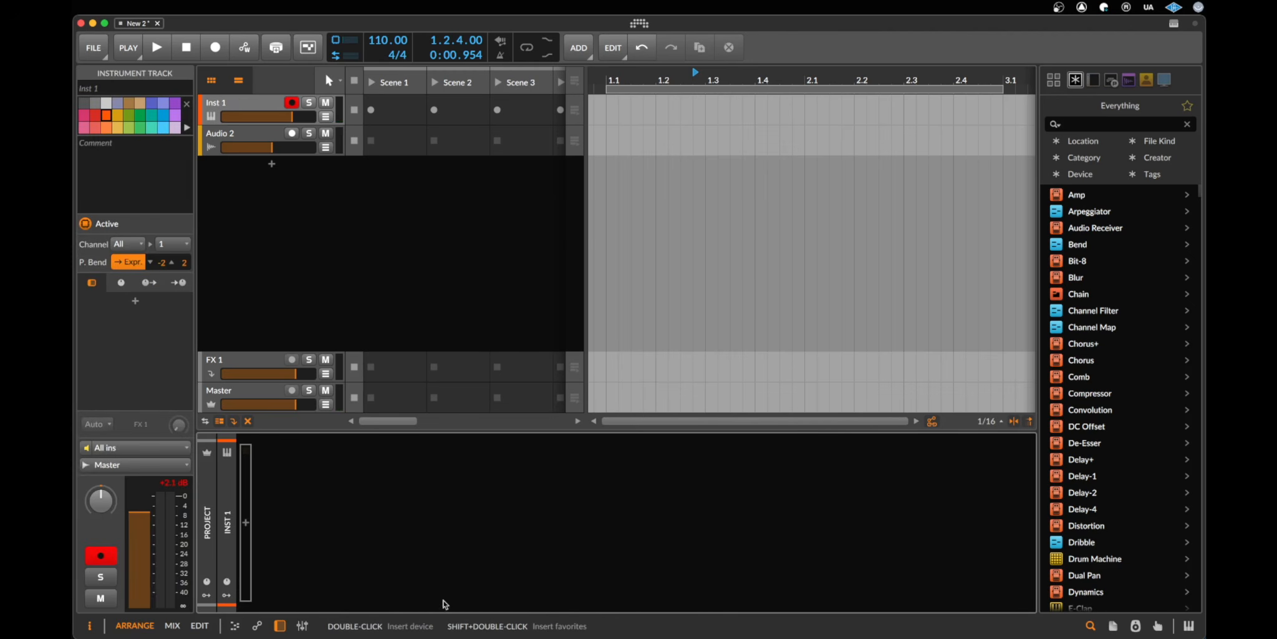
Insert the Sampler instrument on the emptied instrument track.
click(246, 523)
text(sam)
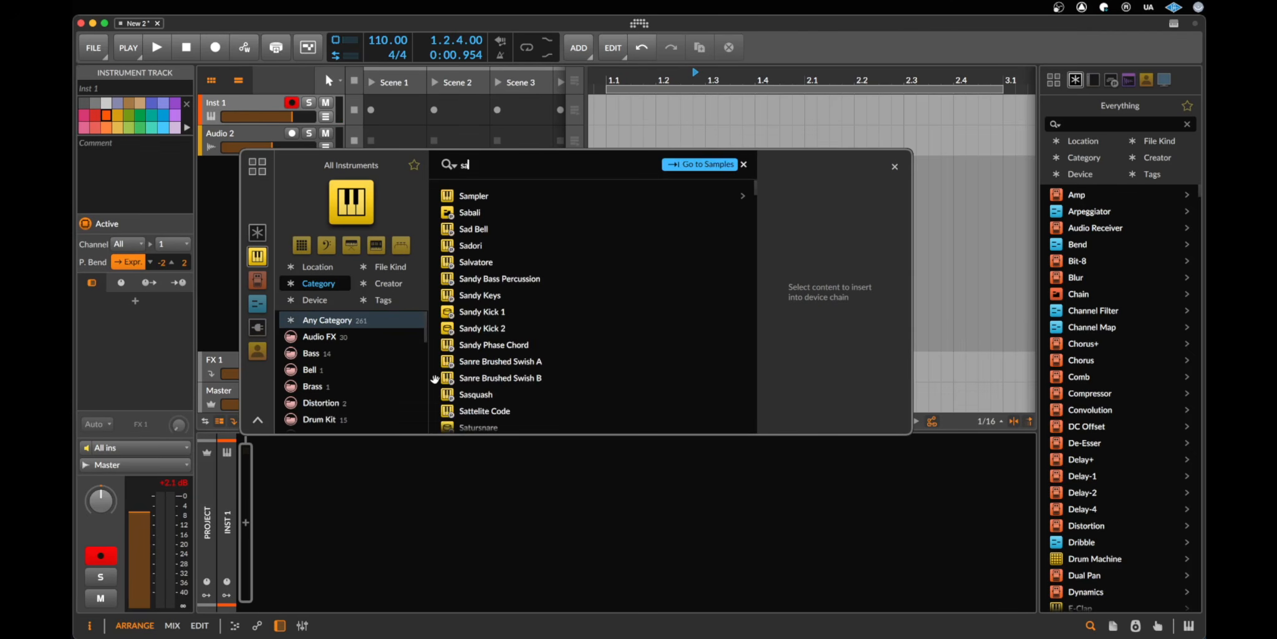
double_click(502, 199)
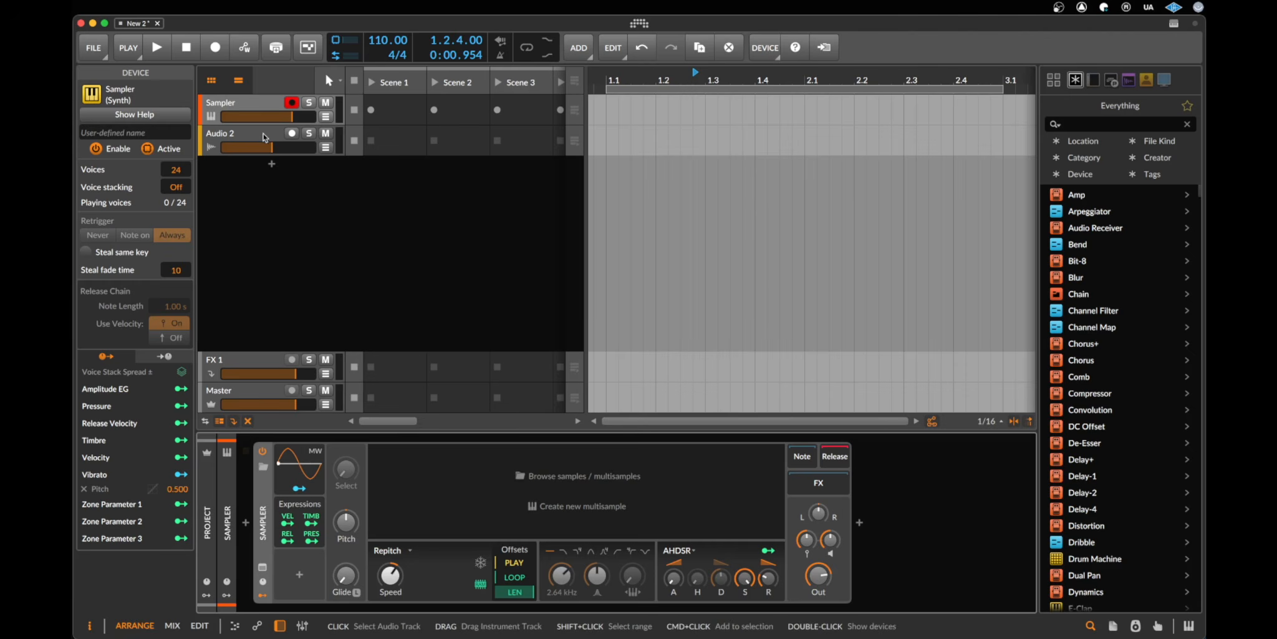
Move the playback start to 1.1.1.00 and set the Audio 2 track's input to Mono In.
click(265, 136)
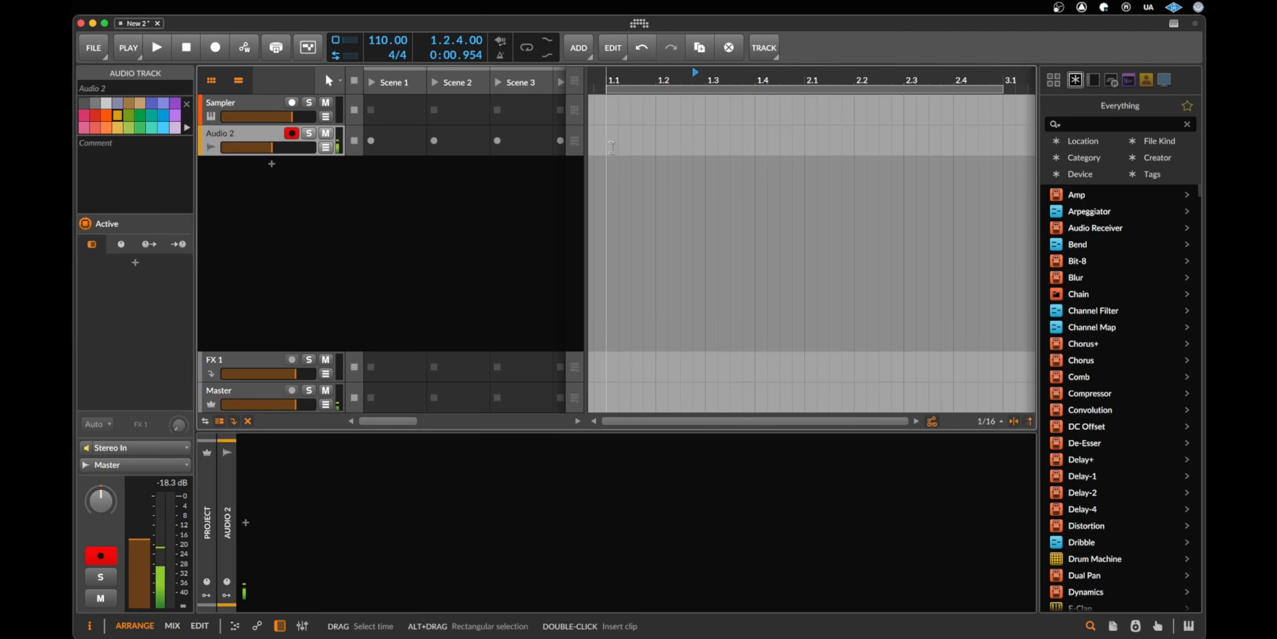
click(611, 147)
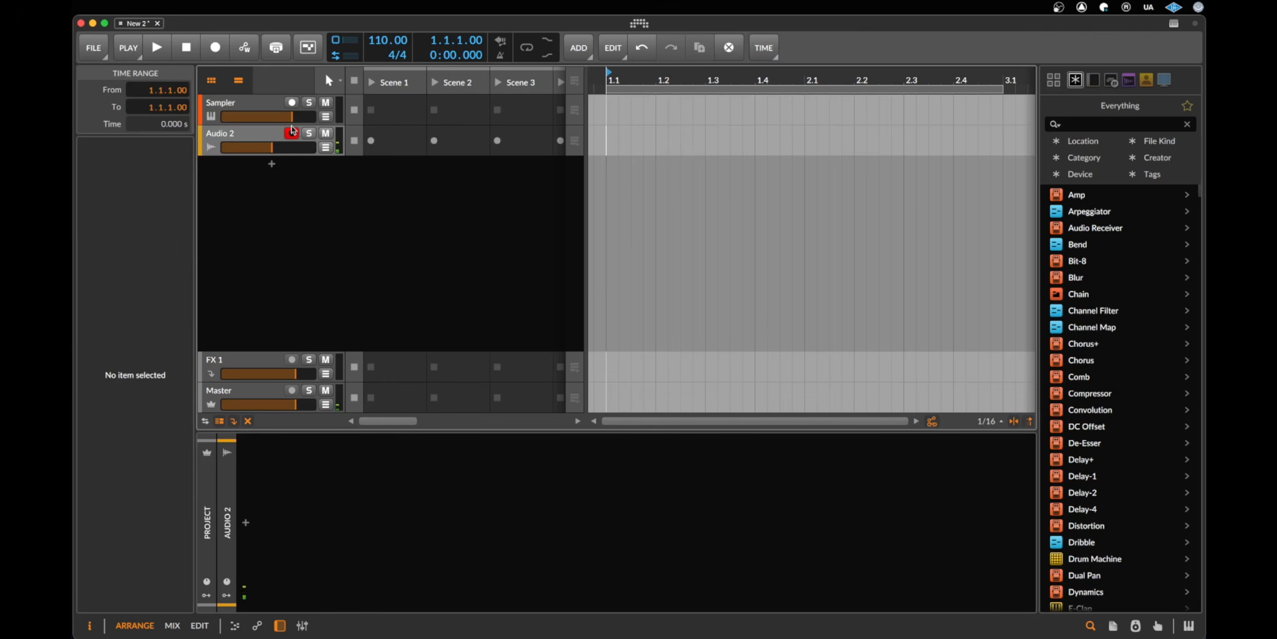
click(244, 139)
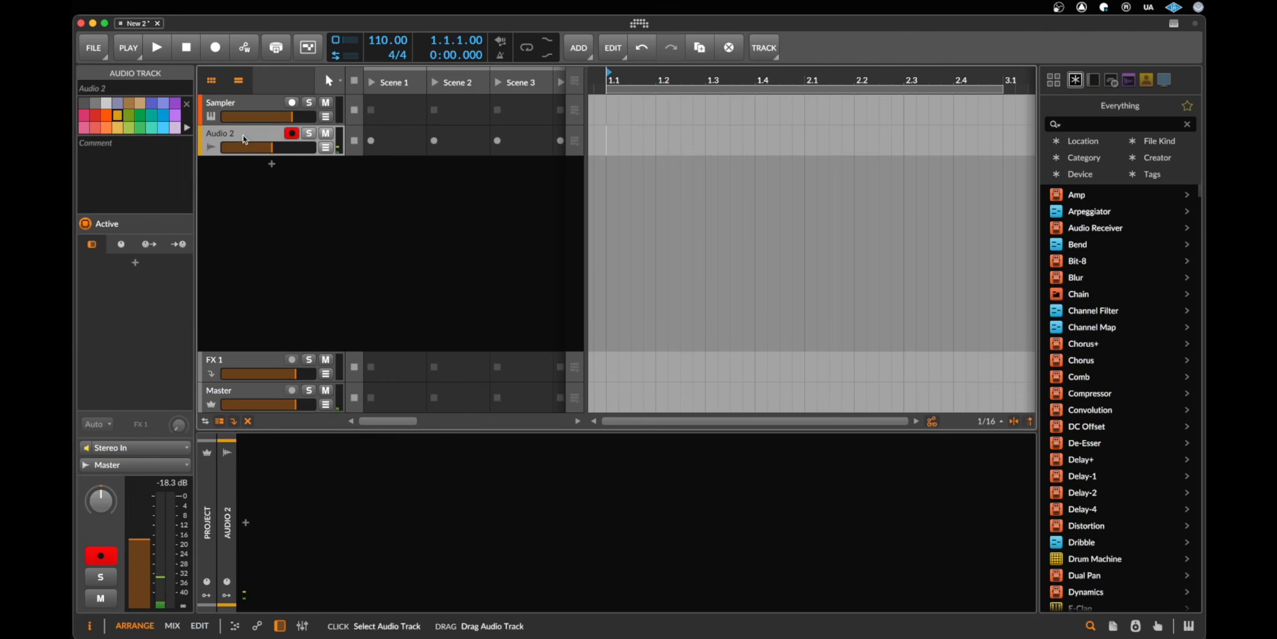
click(118, 448)
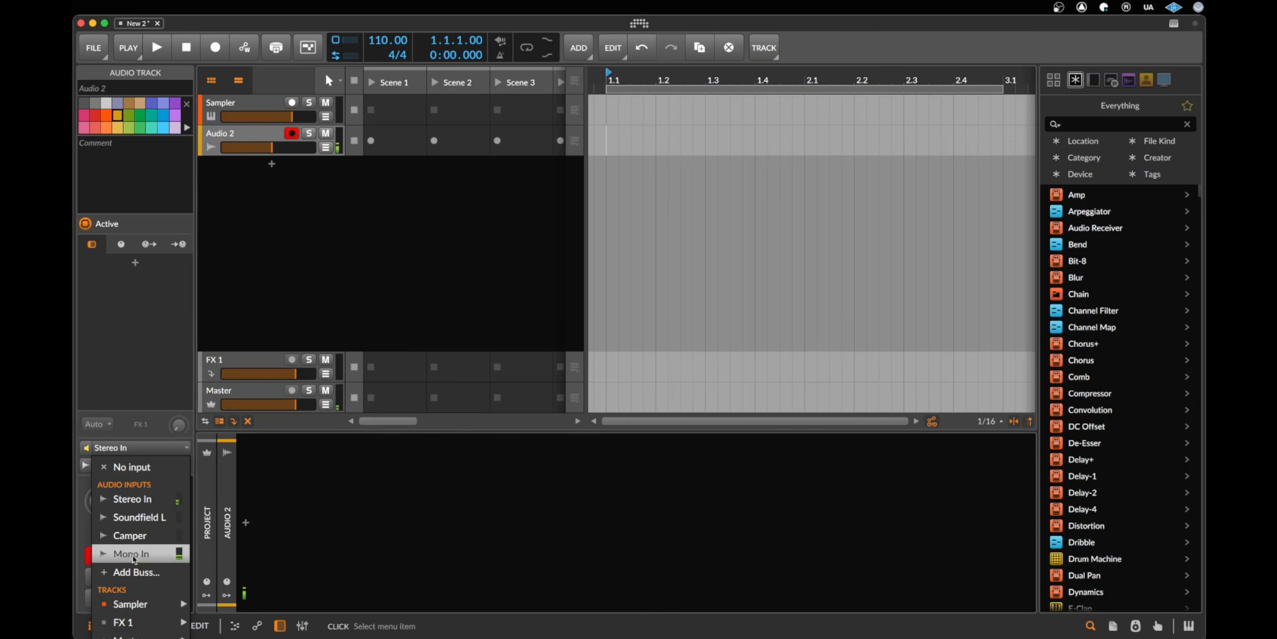
click(134, 554)
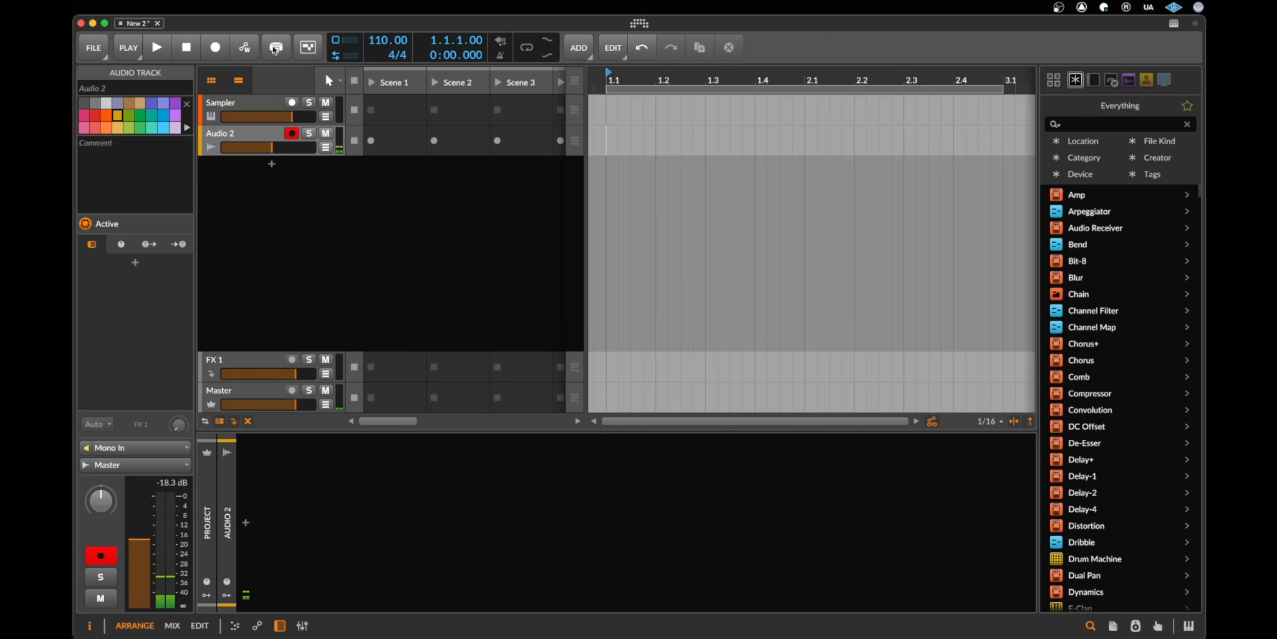
Record a short audio clip on the Audio 2 track from bar 1, then disarm the track.
click(212, 48)
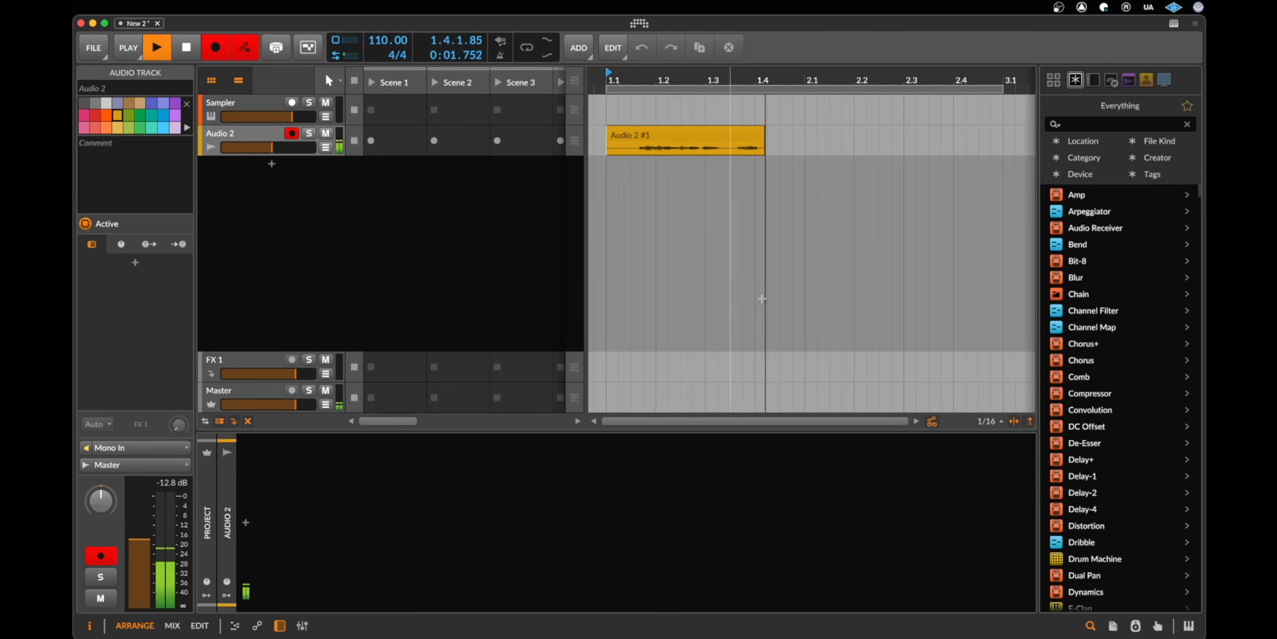
key(space)
click(292, 133)
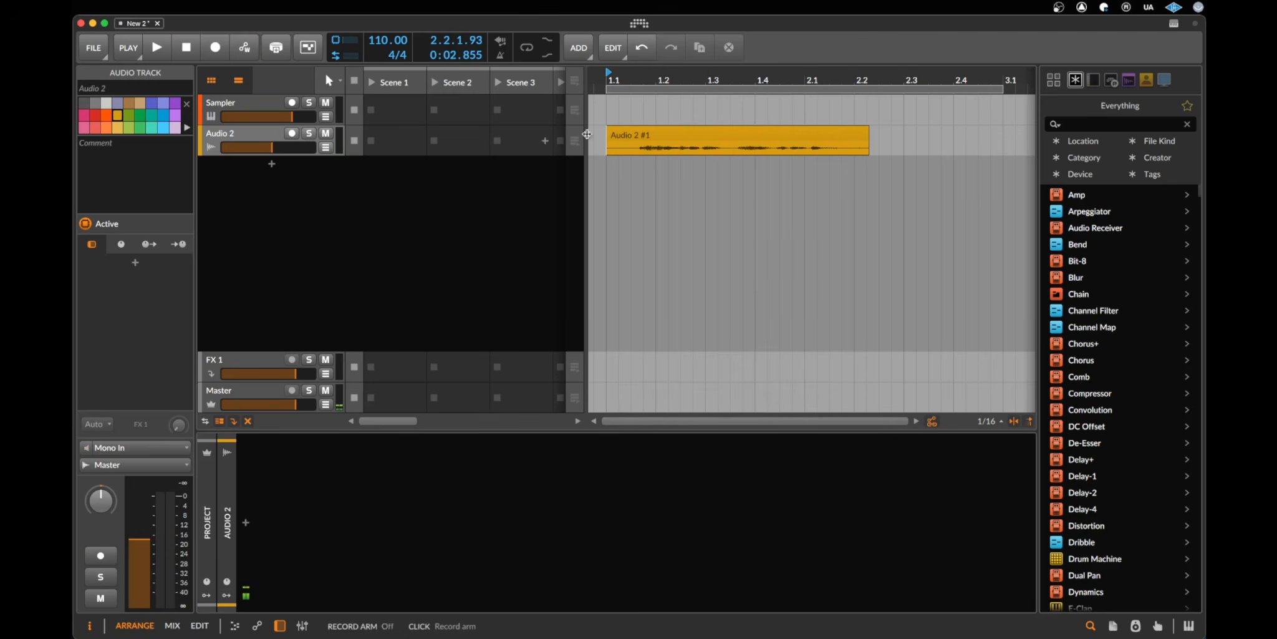
Trim the start of the recorded Audio 2 clip to 1.1.3.70 and raise its gain to +15.5 dB.
drag(614, 132, 617, 130)
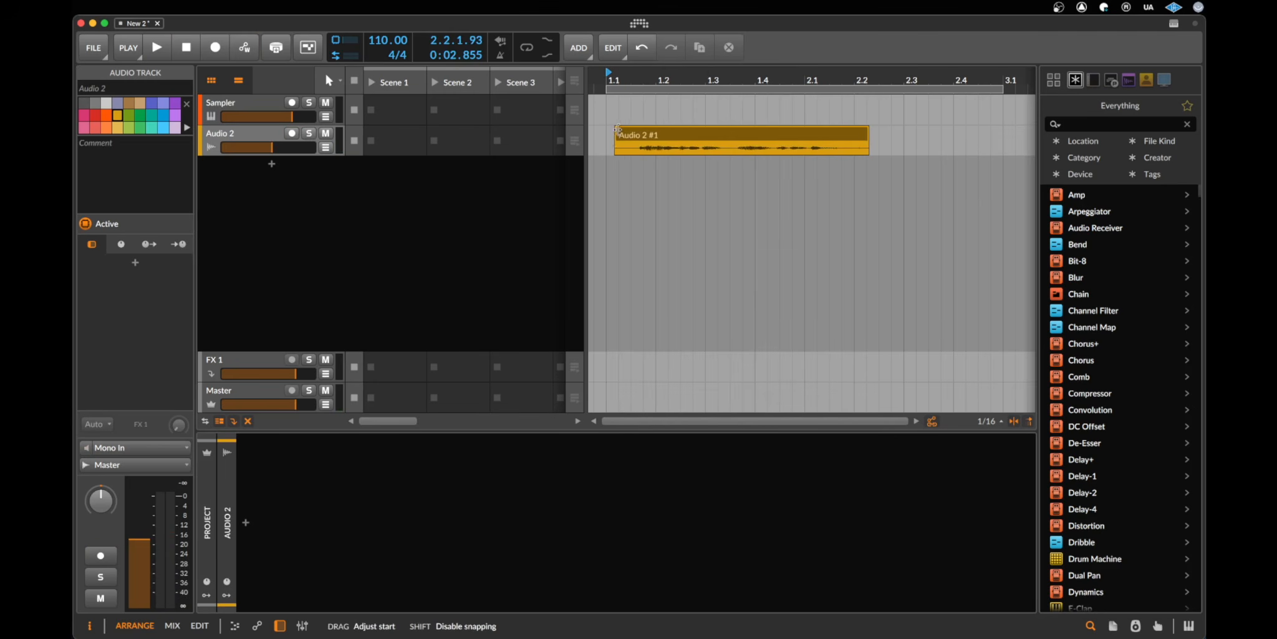
click(662, 135)
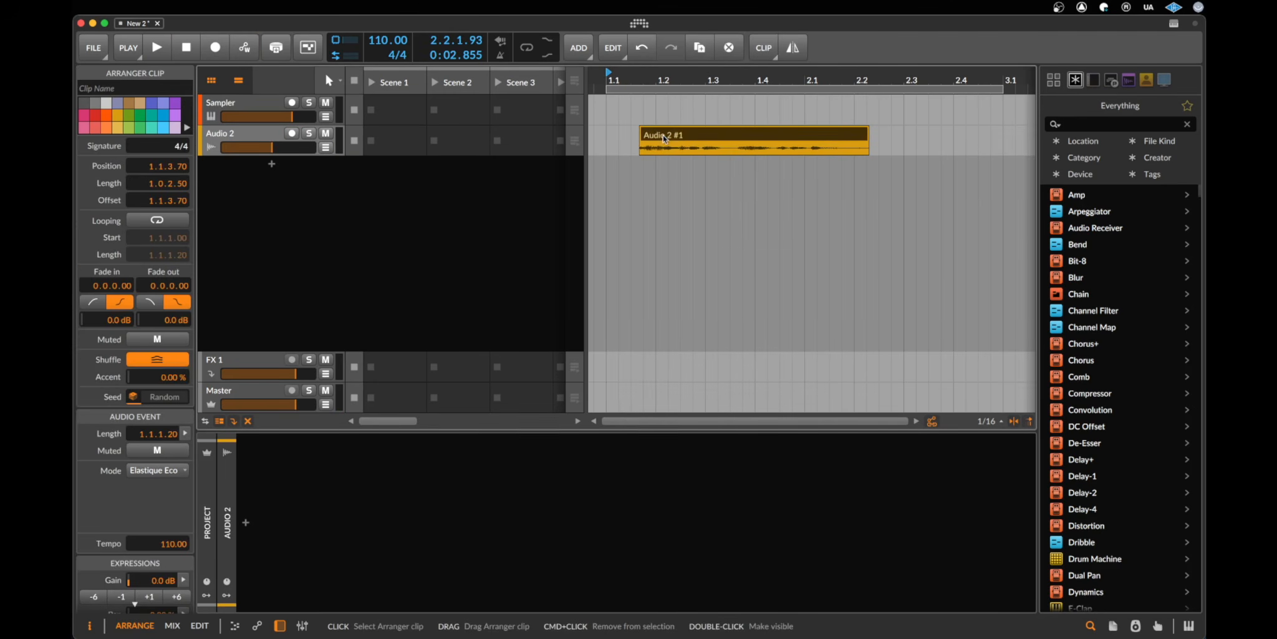
click(707, 155)
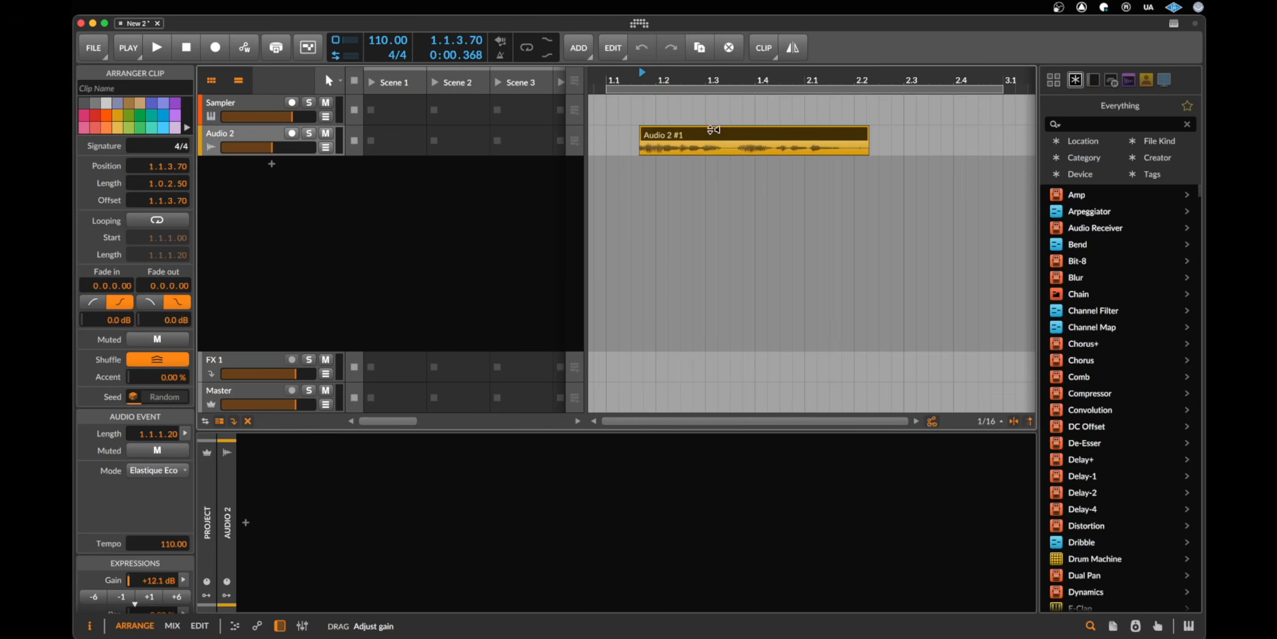
key(space)
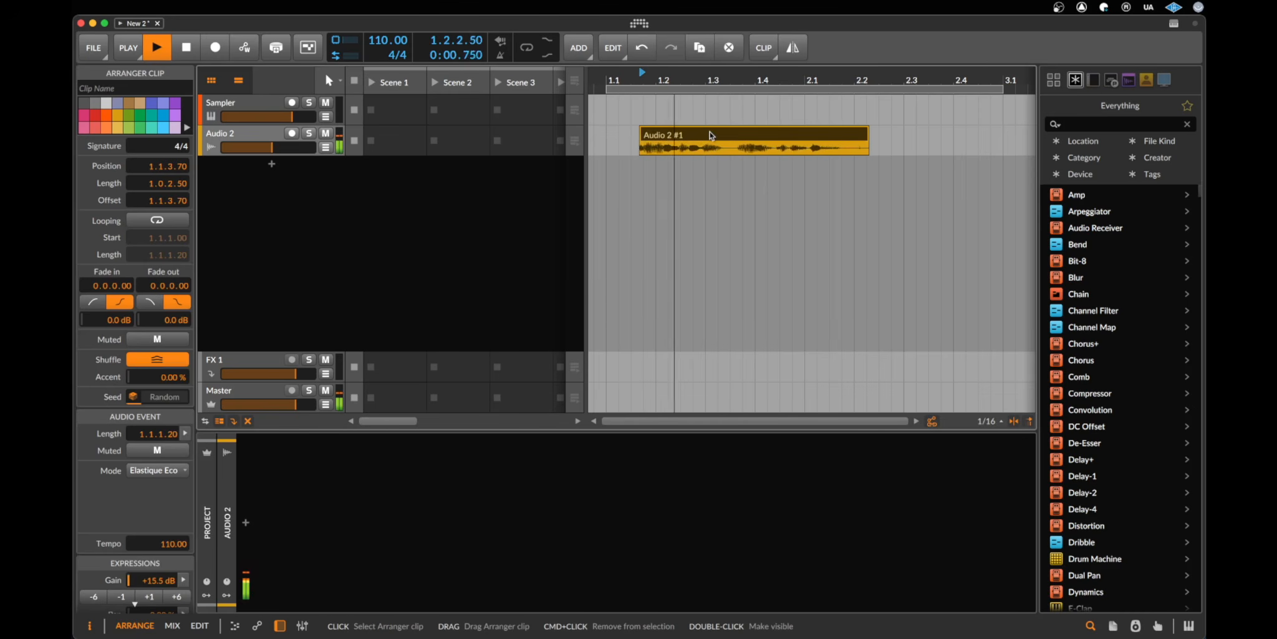
key(space)
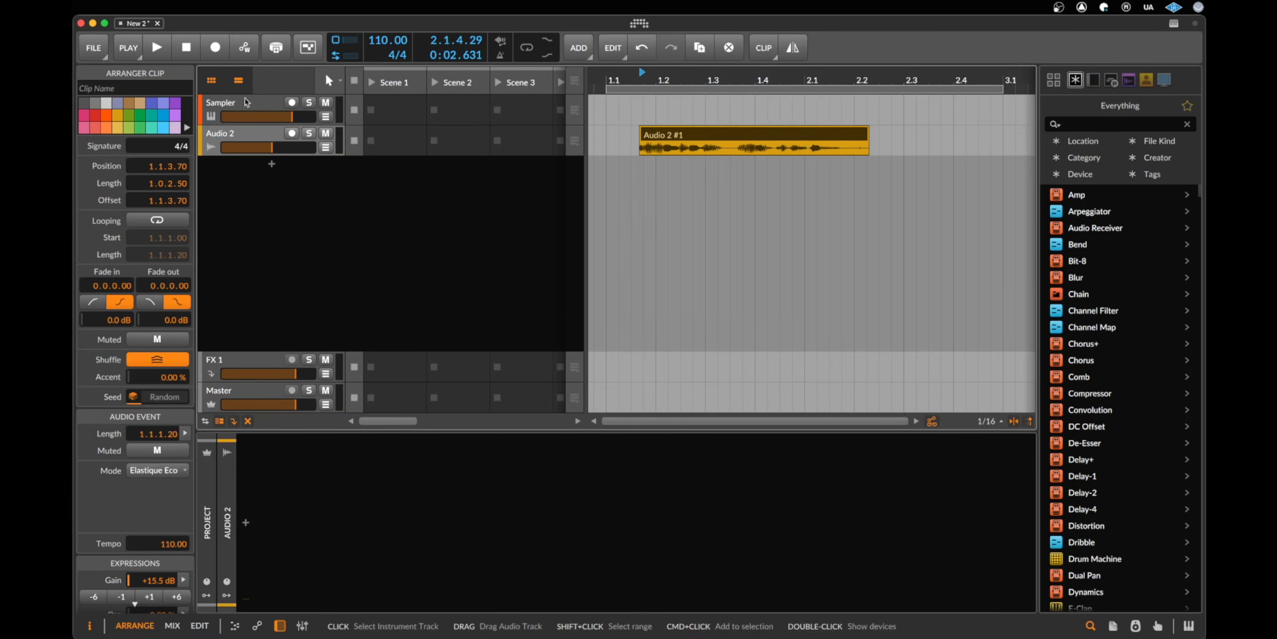
Load the recorded Audio 2 clip from the arranger into the empty Sampler as its sample.
click(235, 106)
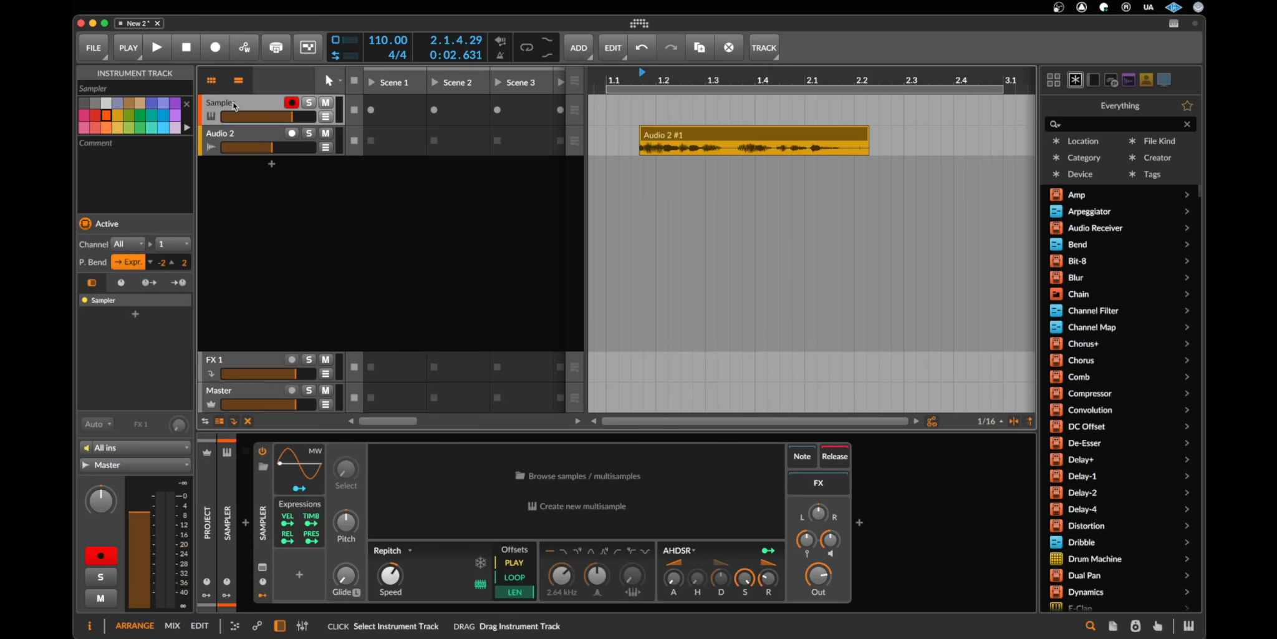
click(672, 134)
drag(671, 134, 619, 489)
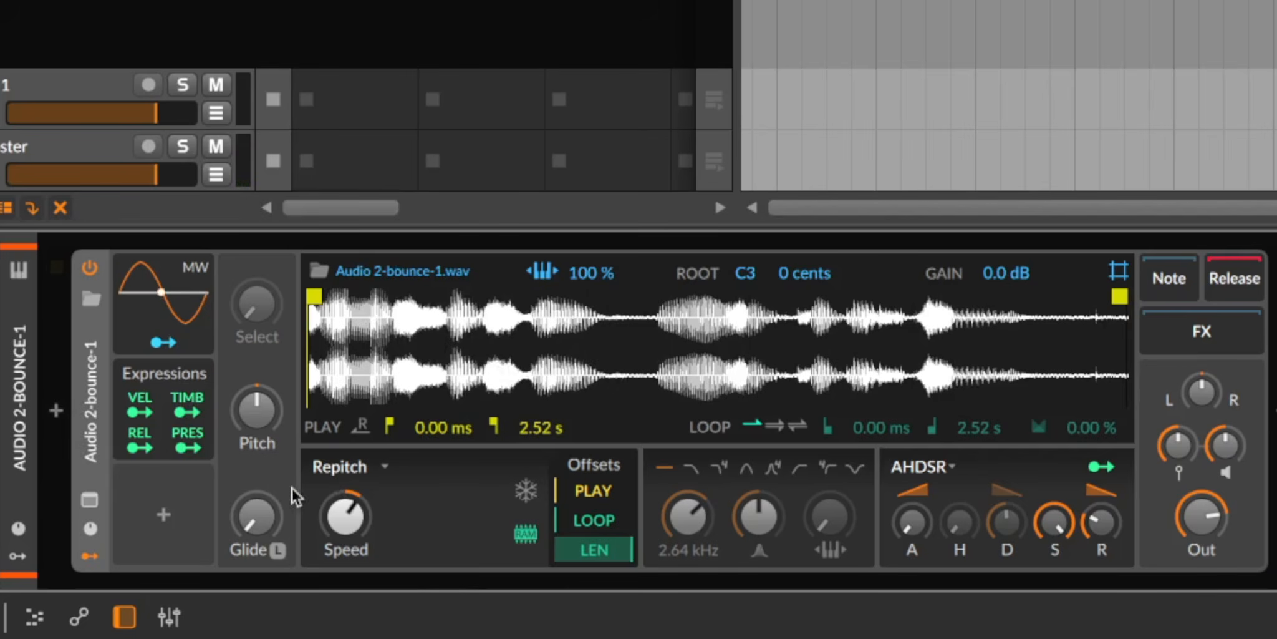
Switch the Sampler to Textures playback with the playhead frozen, and set the position offset to 8.00 %.
click(351, 467)
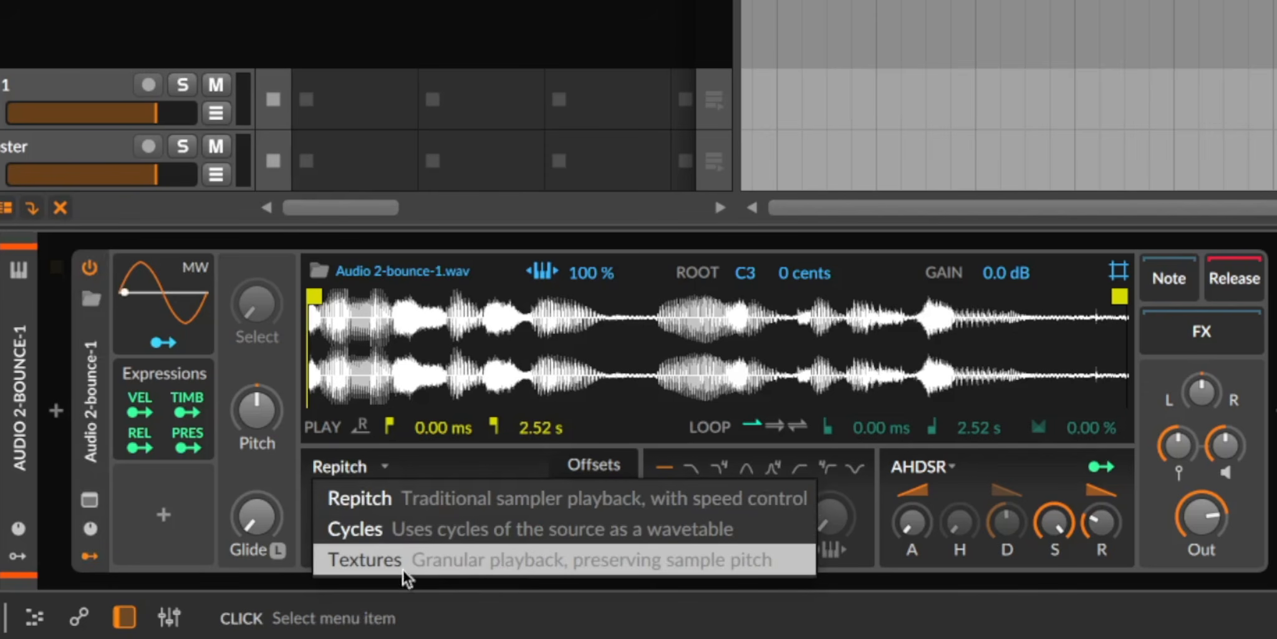
click(441, 559)
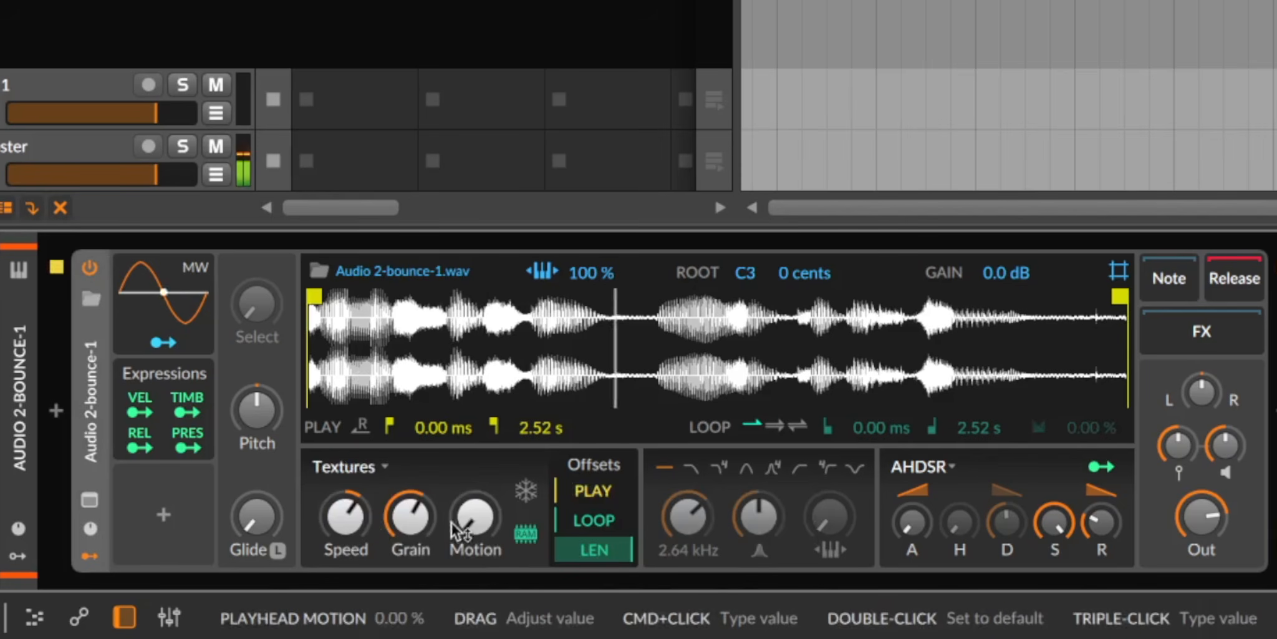
click(526, 490)
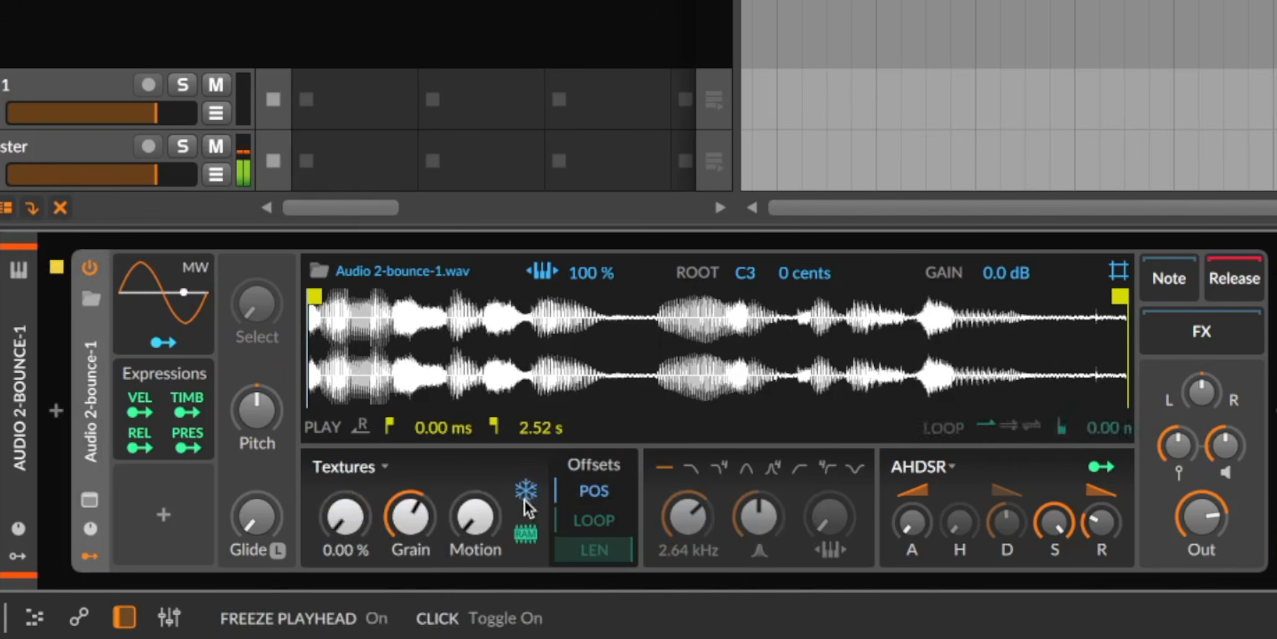
drag(413, 521, 349, 527)
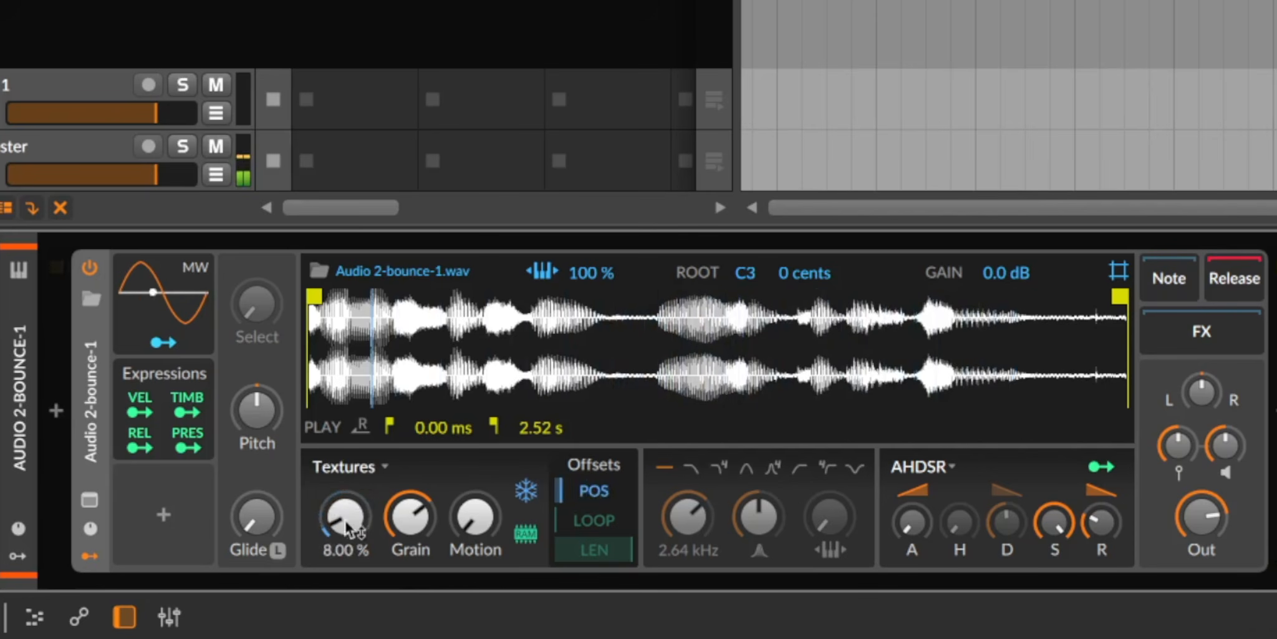
Switch the Sampler to Cycles playback and sweep the position offset through the sample, ending at 41.2 %.
click(362, 474)
click(399, 529)
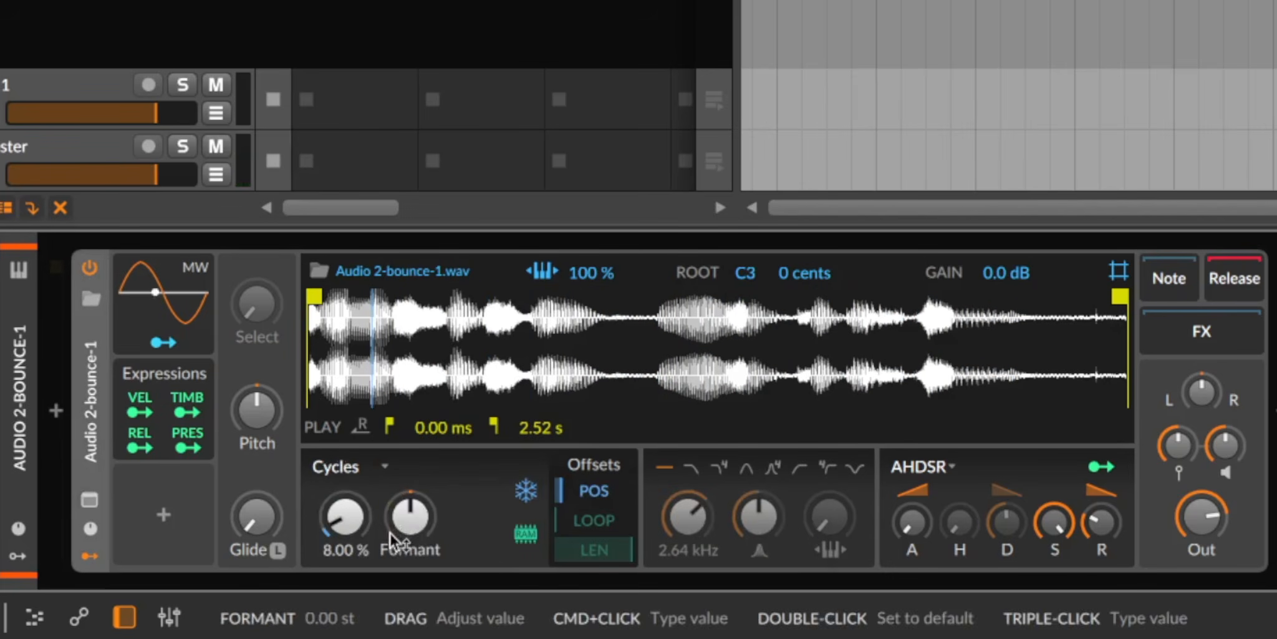
drag(358, 531, 358, 537)
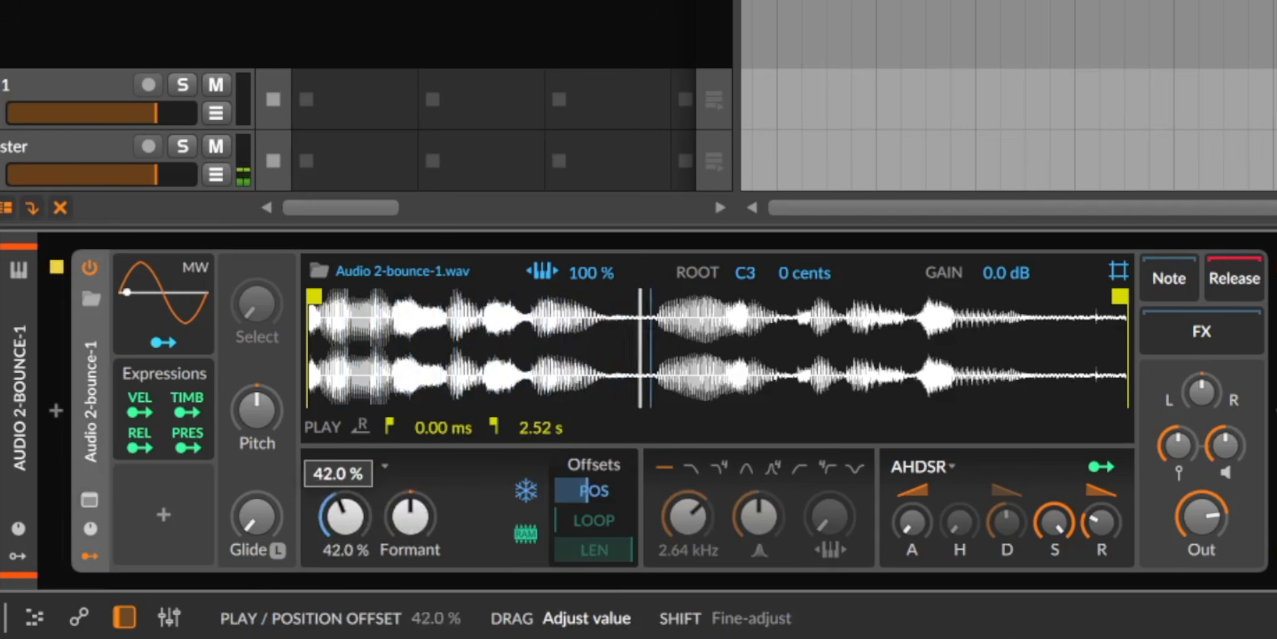
drag(359, 530, 358, 538)
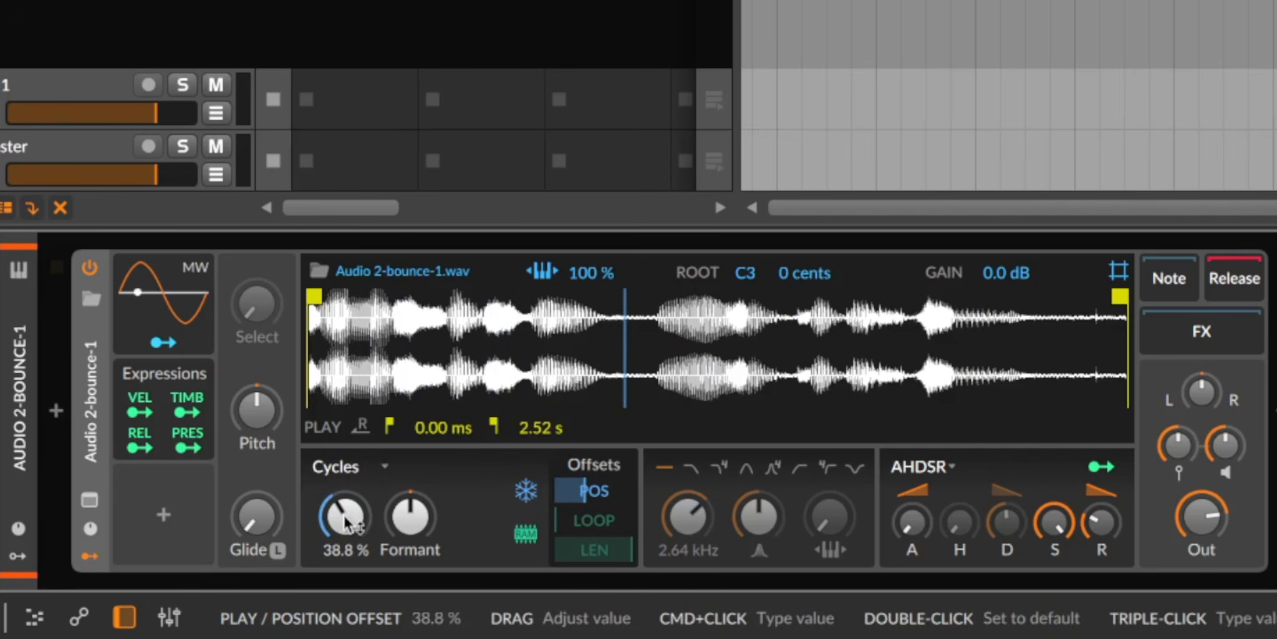
mouse_move(347, 521)
mouse_down()
mouse_move(346, 540)
mouse_move(346, 497)
mouse_move(346, 519)
mouse_up()
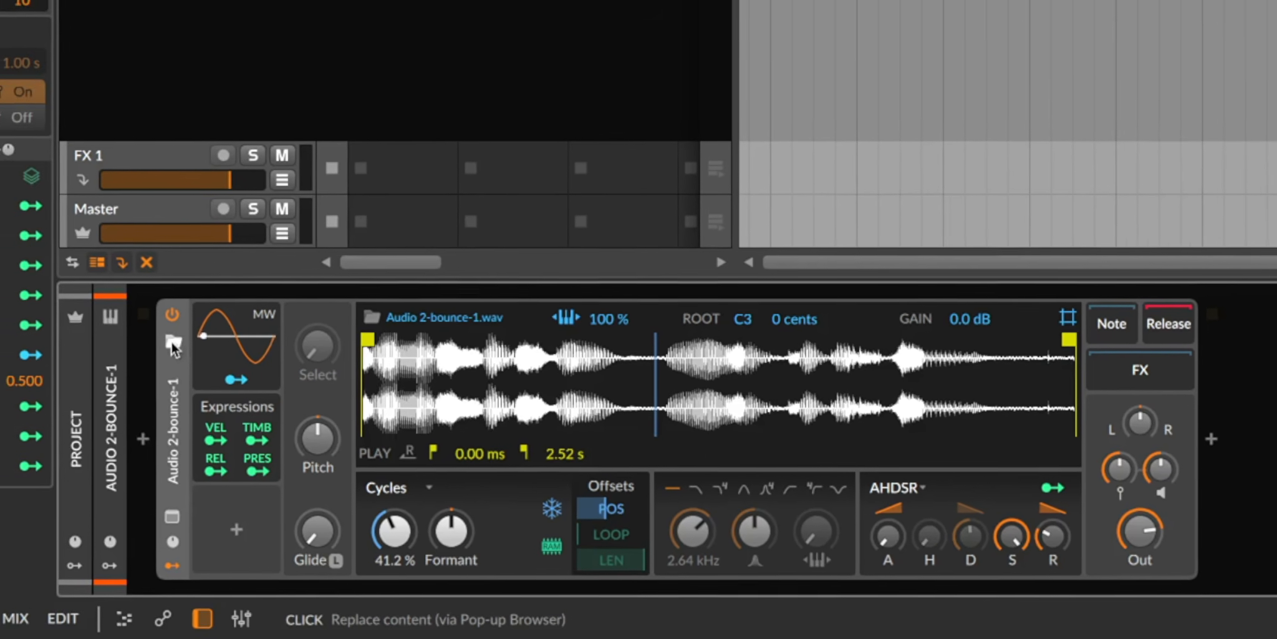
Search the Sampler presets for "piano" and load the Grand Piano preset.
click(91, 299)
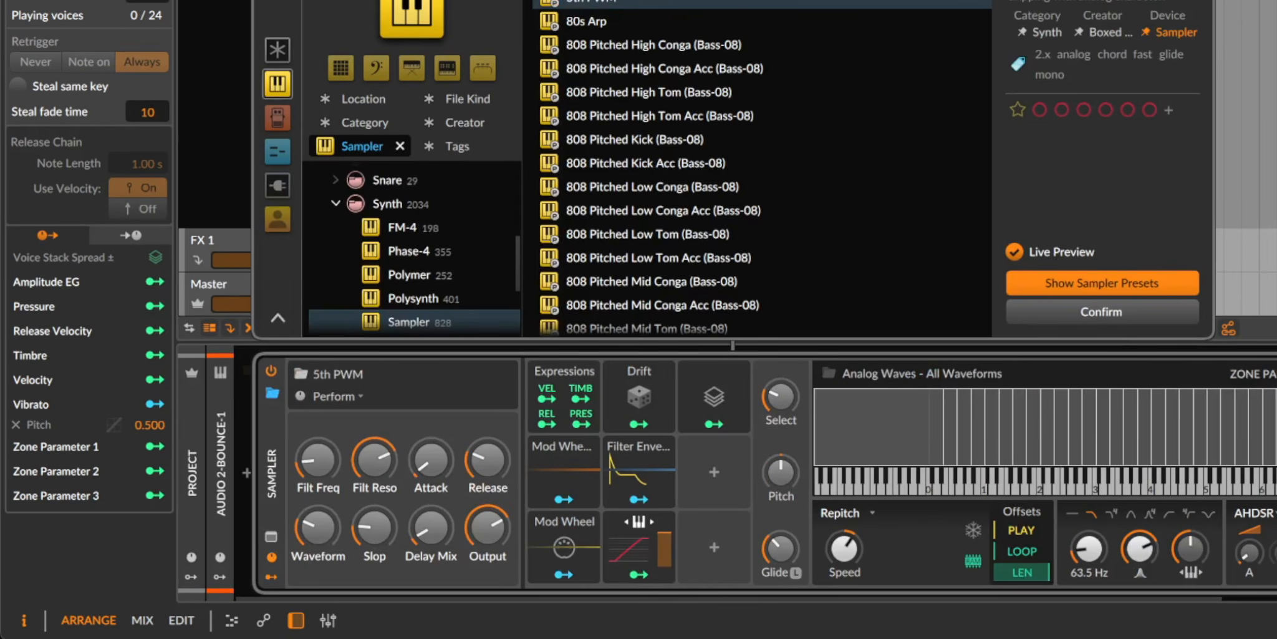
text(piano)
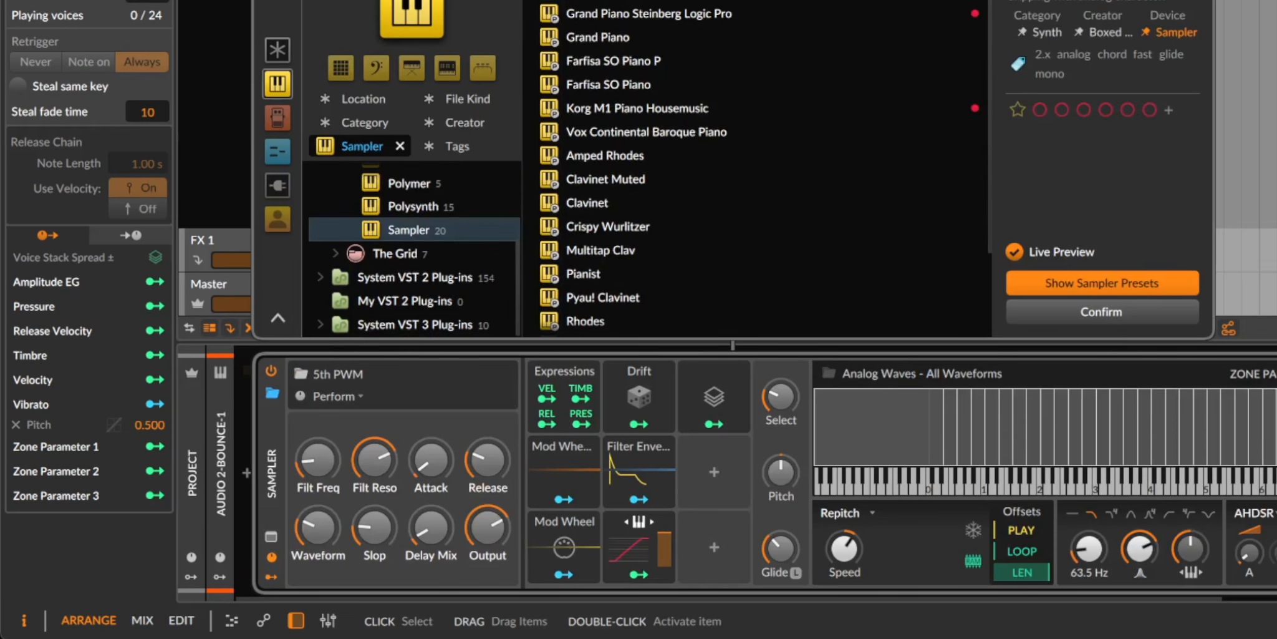
double_click(607, 42)
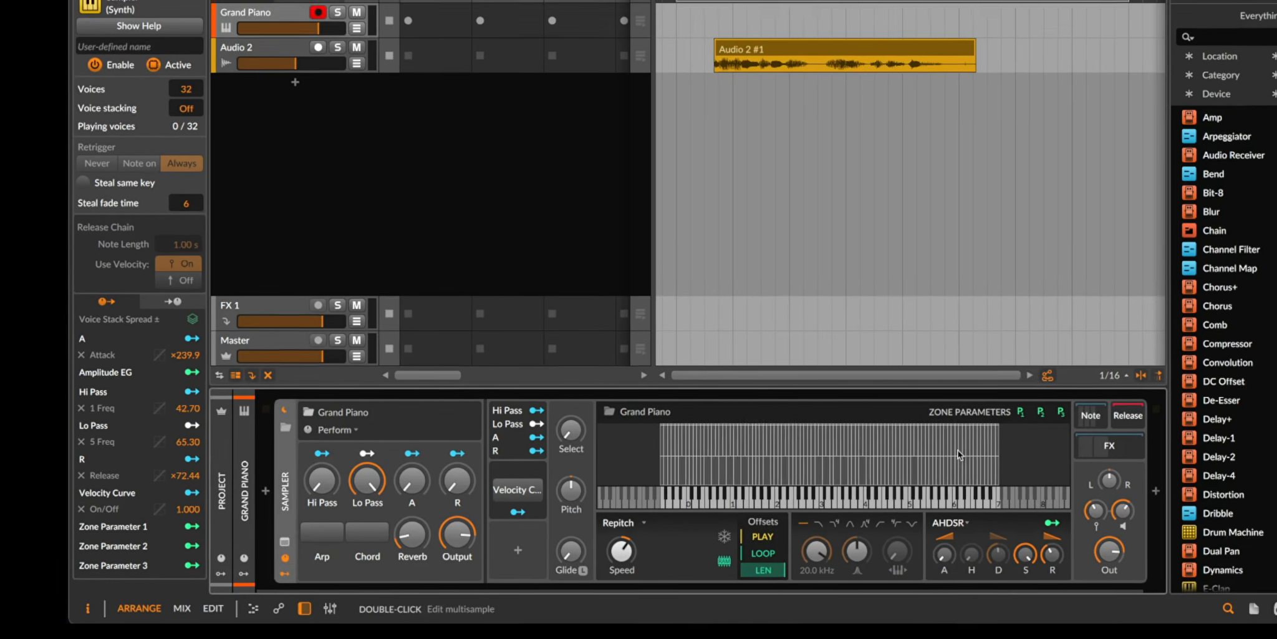
Open the Grand Piano multisample for editing and inspect individual zones in the upper velocity layer, including G#1 and C3.
double_click(959, 454)
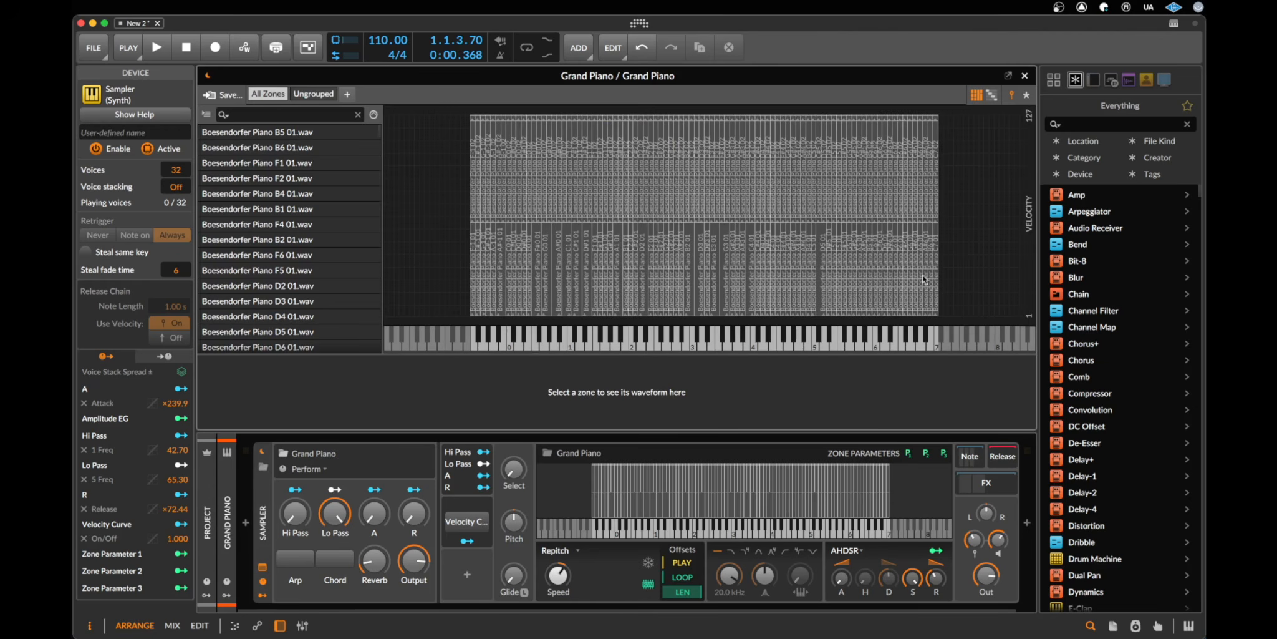
click(609, 154)
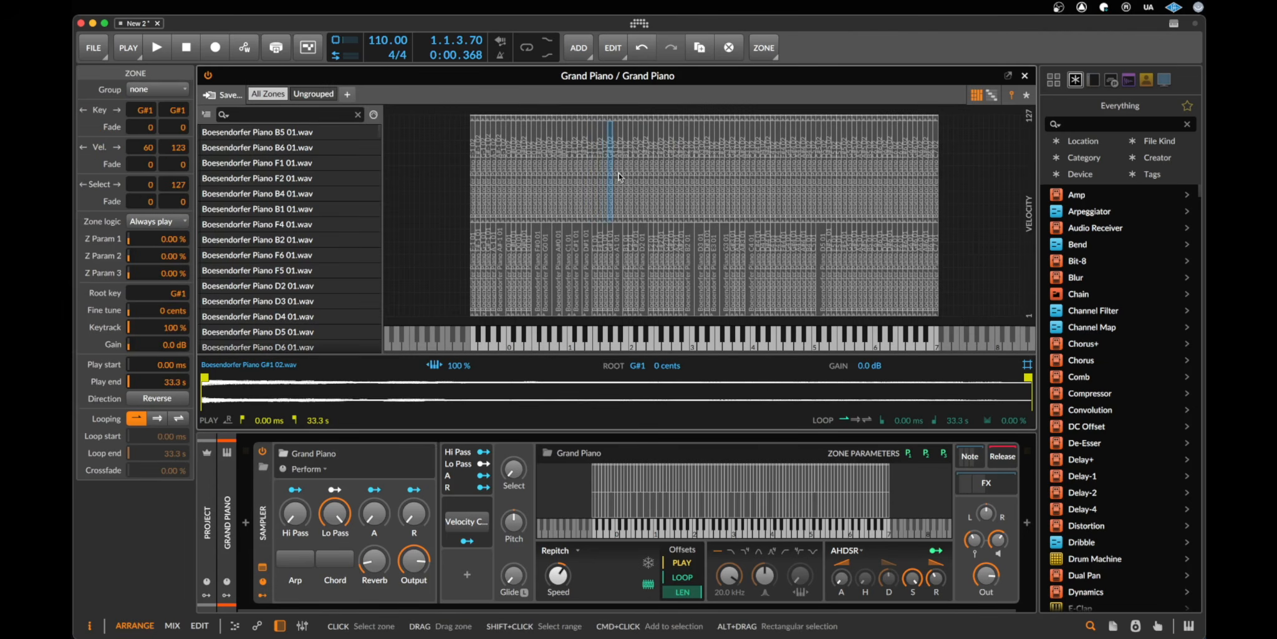
click(647, 176)
click(692, 175)
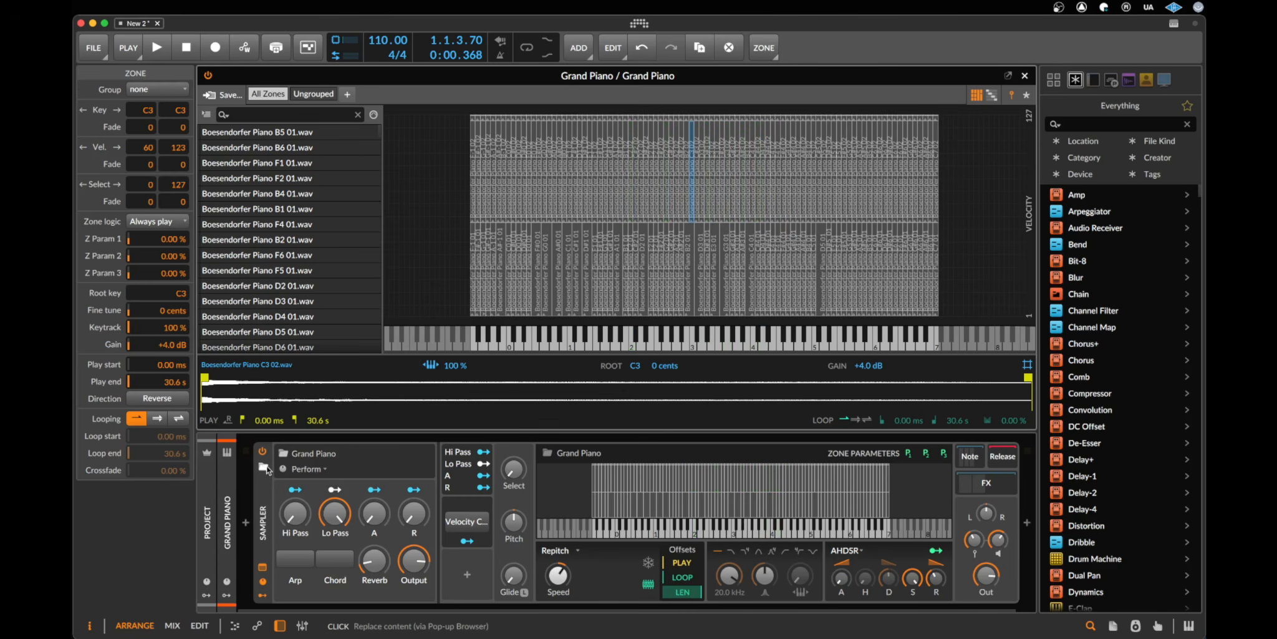
Replace the Grand Piano preset with the Wurlitzer preset from the piano search.
click(263, 469)
scroll(568, 254, down, 2)
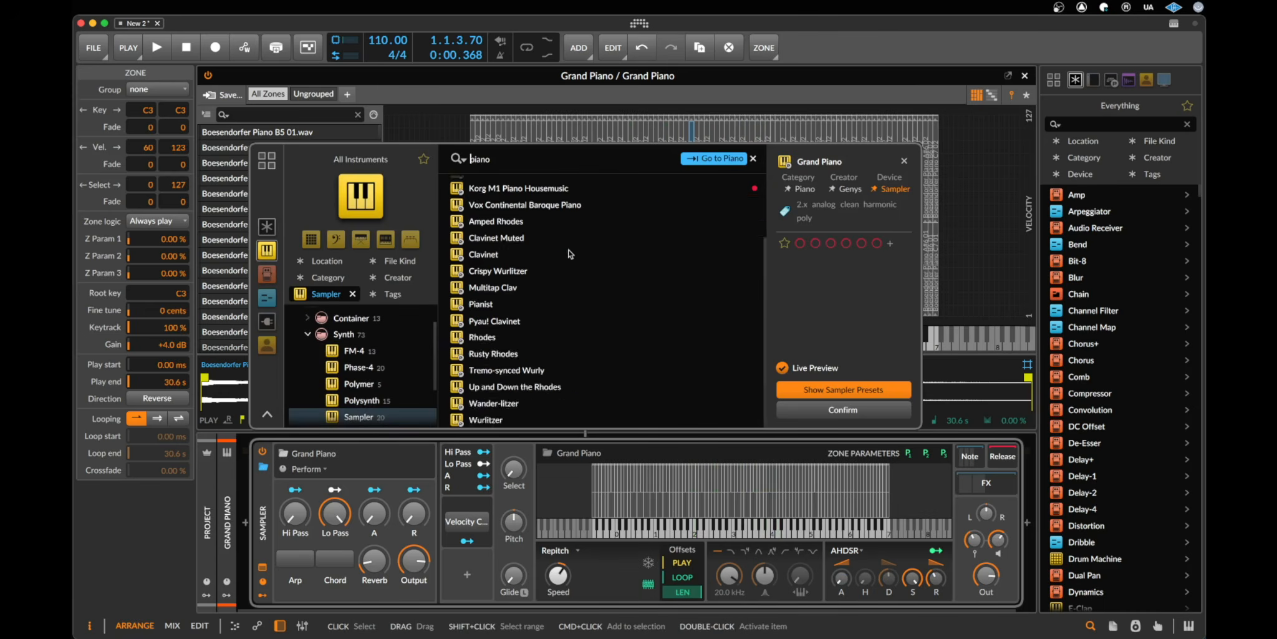
scroll(568, 345, up, 3)
scroll(547, 398, down, 3)
double_click(505, 420)
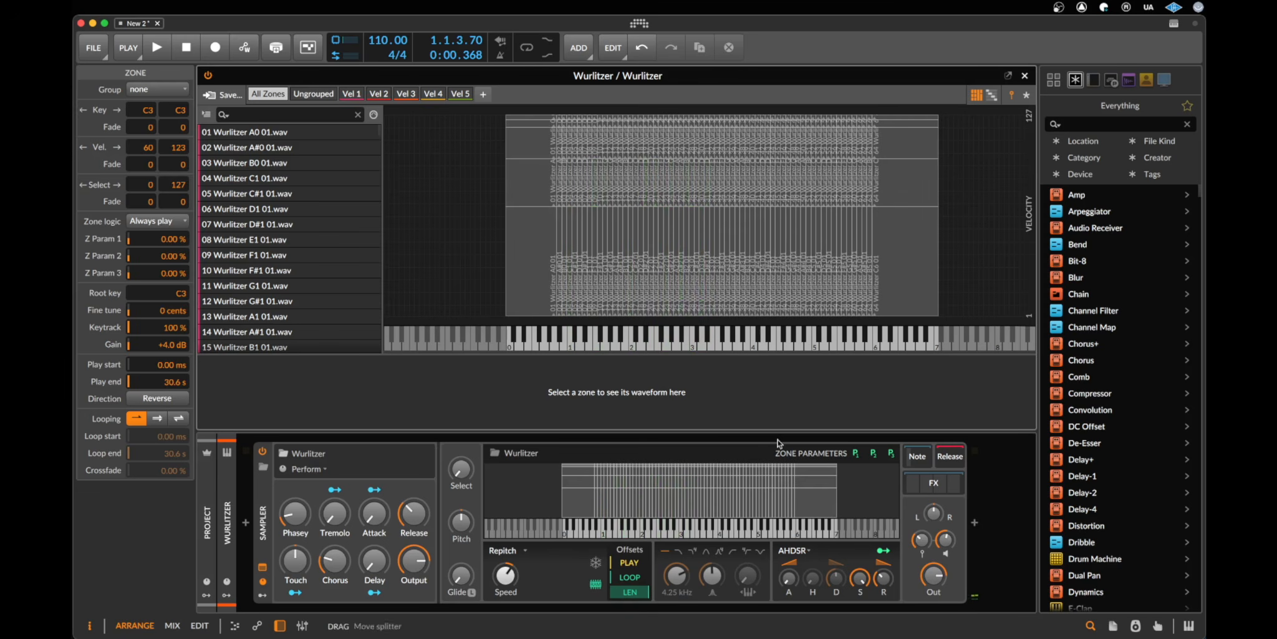
Delete the Sampler from the instrument track and insert the Poly Grid instrument in its place.
click(265, 541)
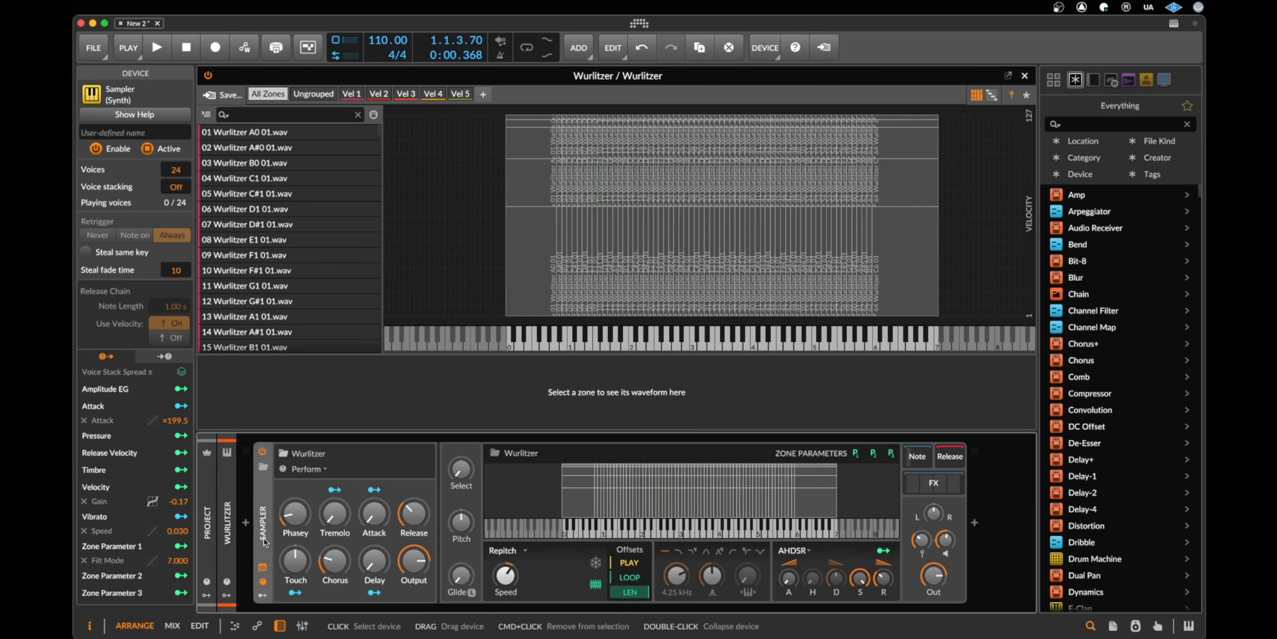
key(Delete)
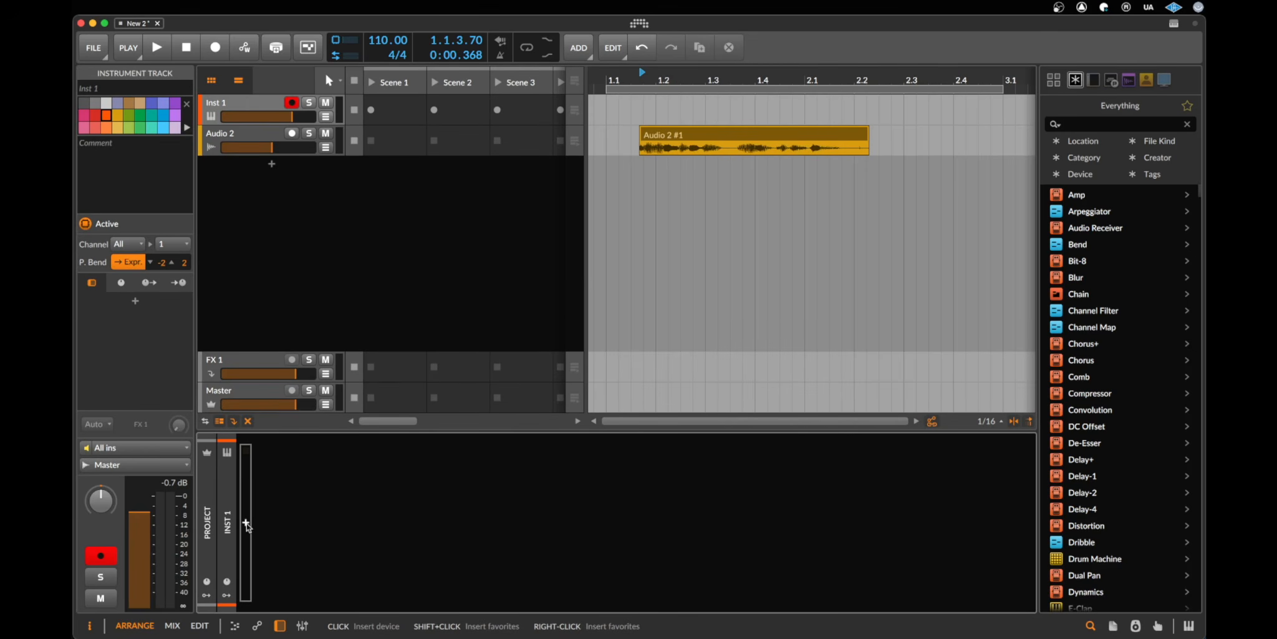
click(246, 524)
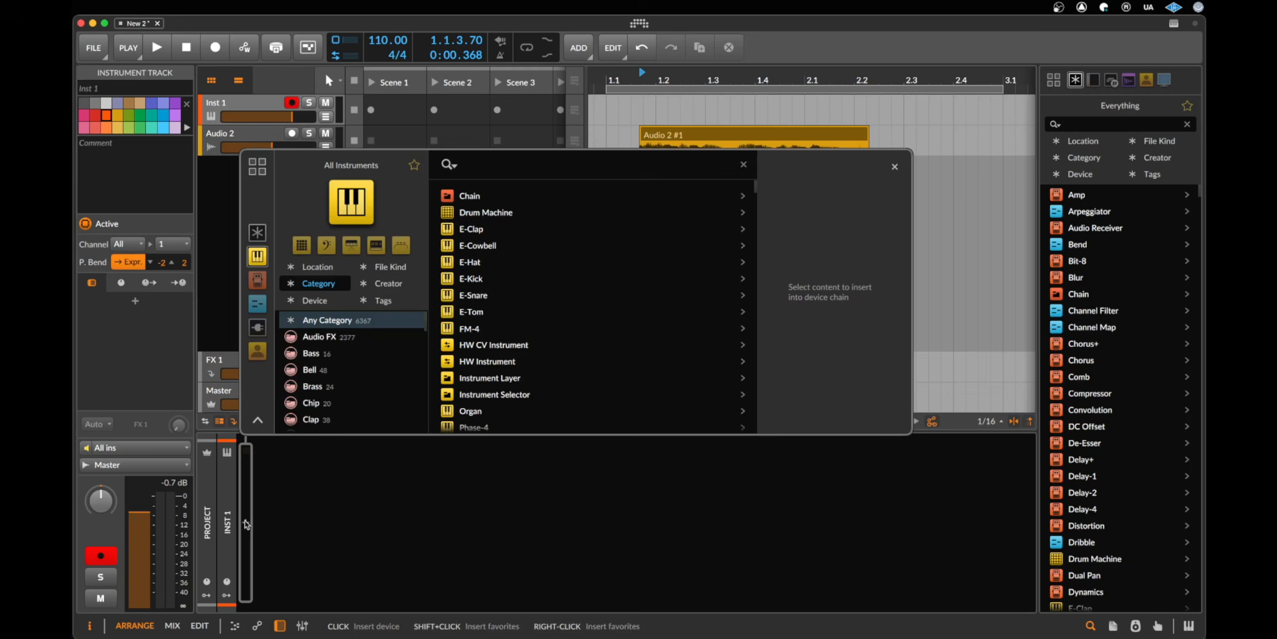
text(grid)
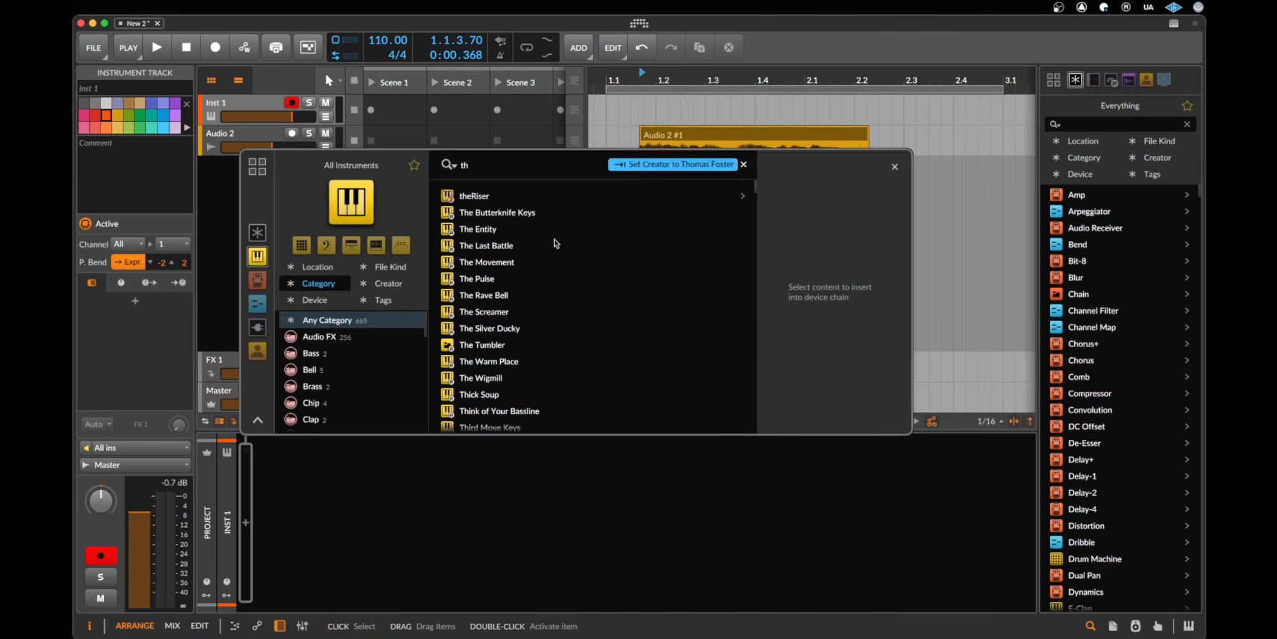
scroll(527, 364, down, 3)
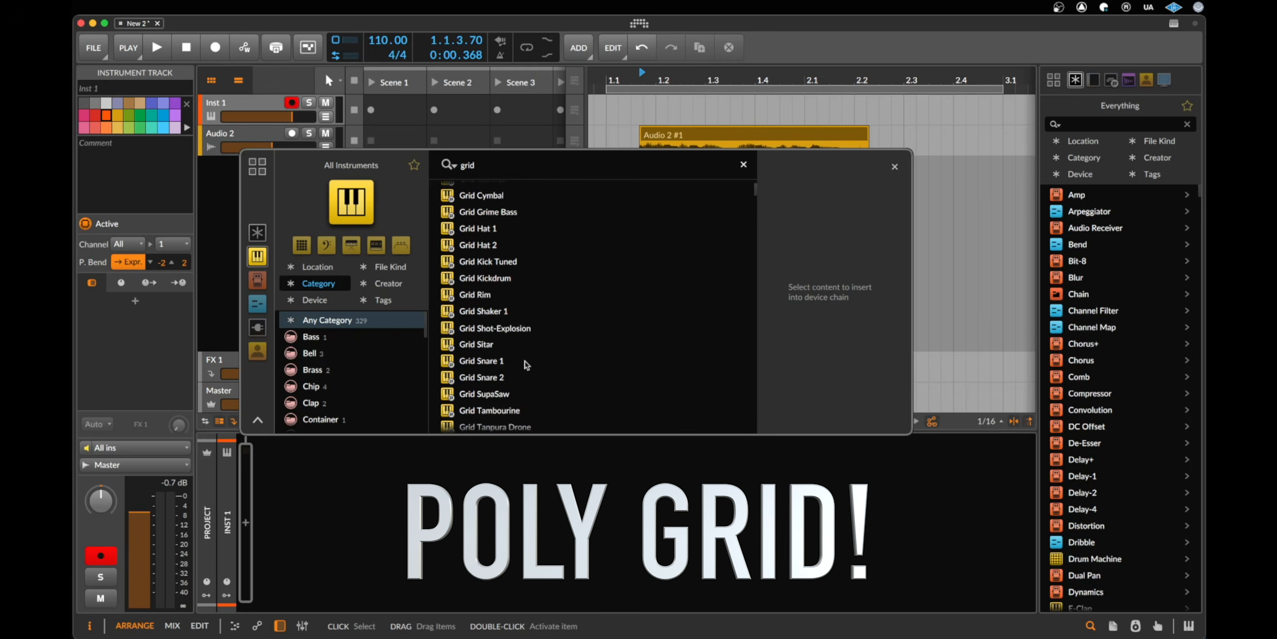
scroll(546, 358, up, 3)
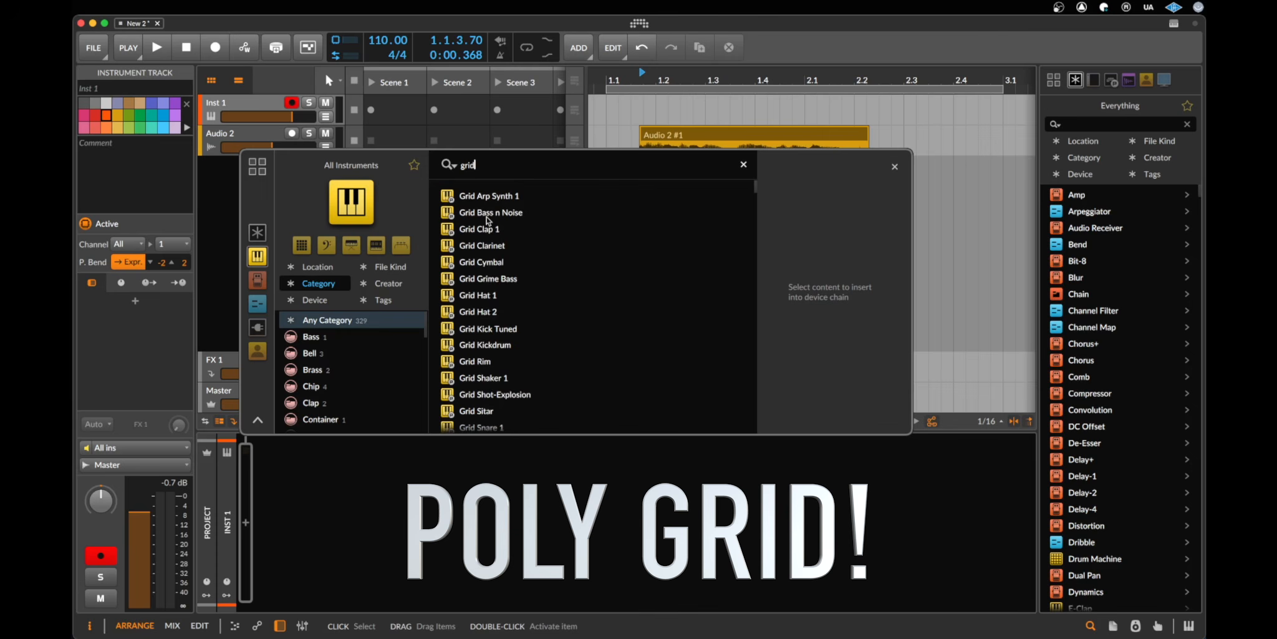
scroll(567, 278, down, 6)
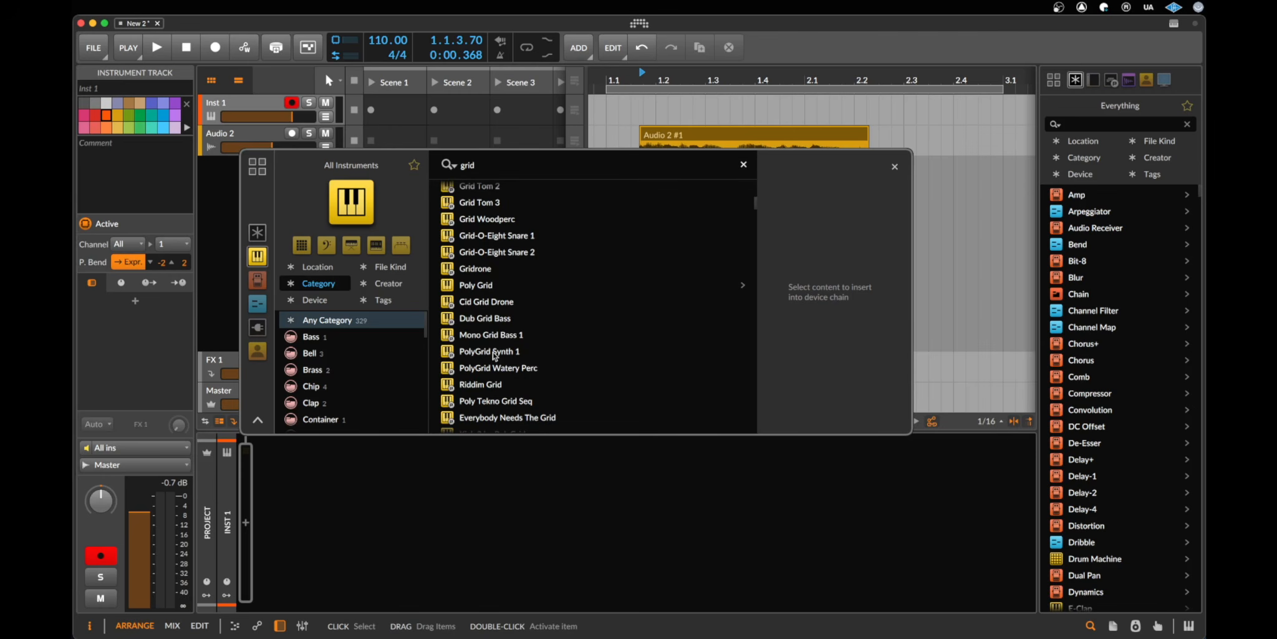
click(477, 284)
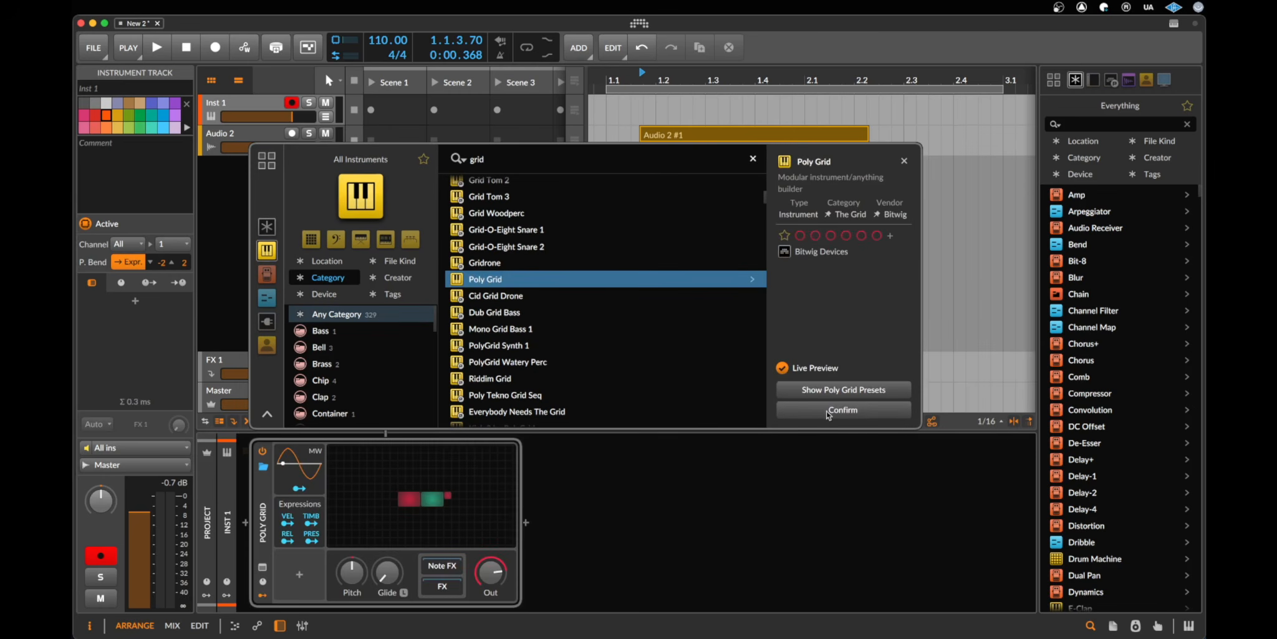
click(828, 412)
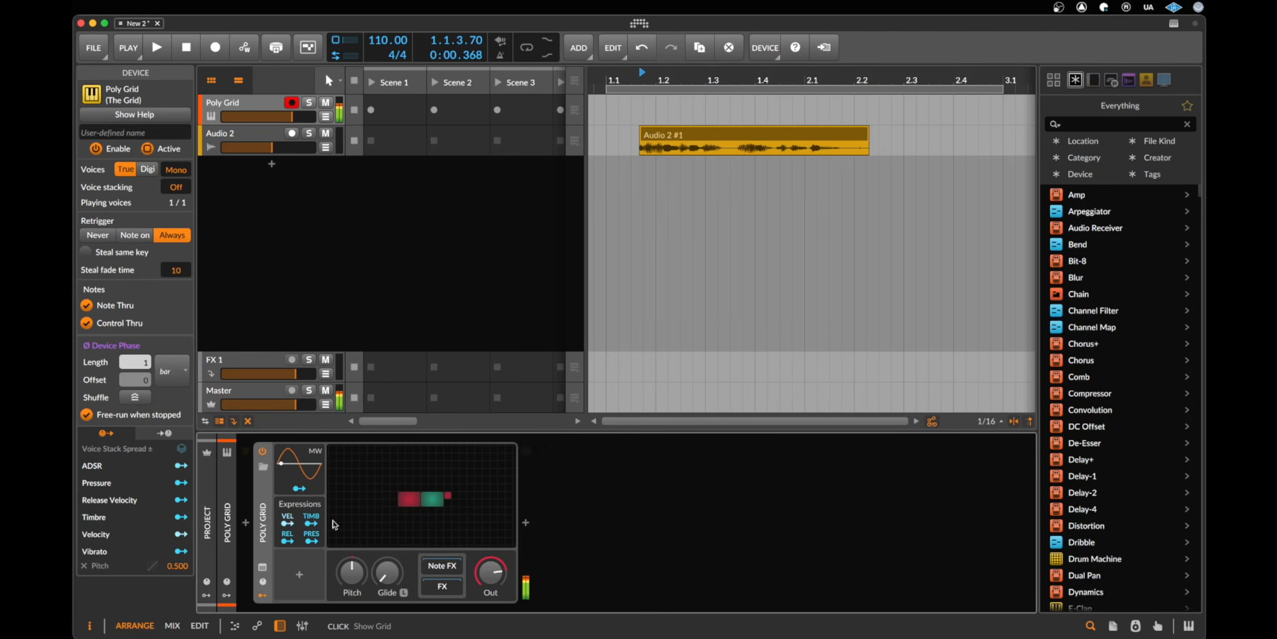
Delete the recorded Audio 2 #1 clip from the arranger.
click(739, 140)
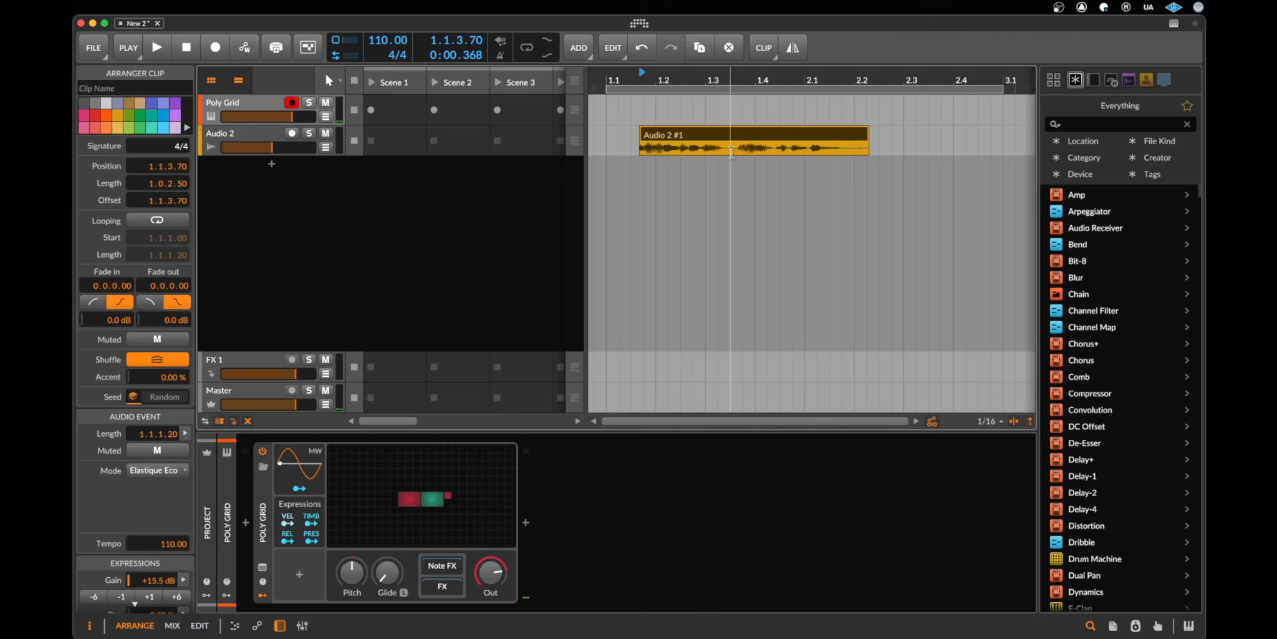
key(Delete)
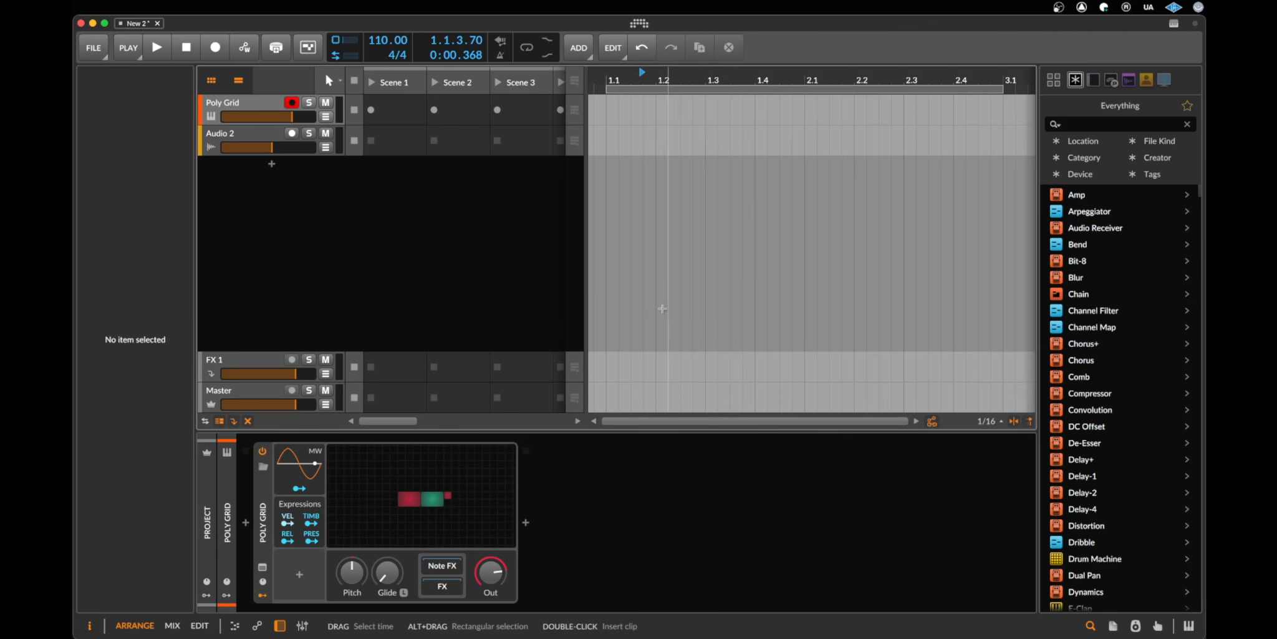
Open the Poly Grid patch for editing and lower the device's output to about -3.1 dB.
click(419, 500)
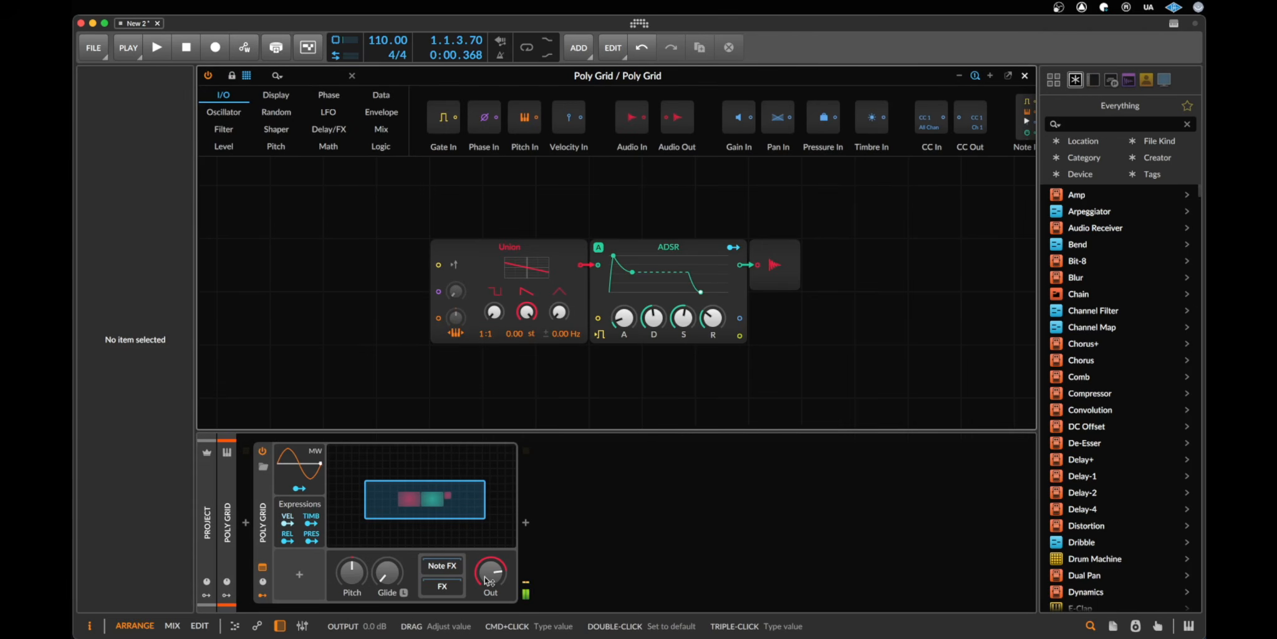
drag(487, 577, 486, 587)
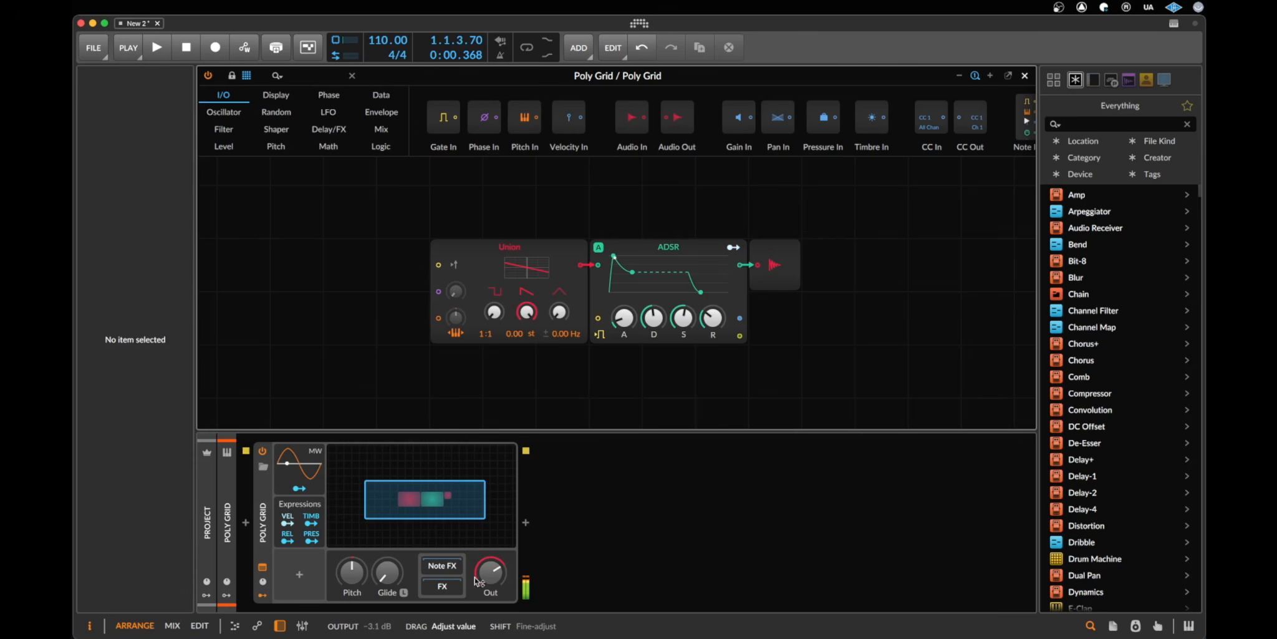
Spread the Union, ADSR and Audio Out modules apart in one row, keeping their signal chain connected.
drag(524, 265, 428, 242)
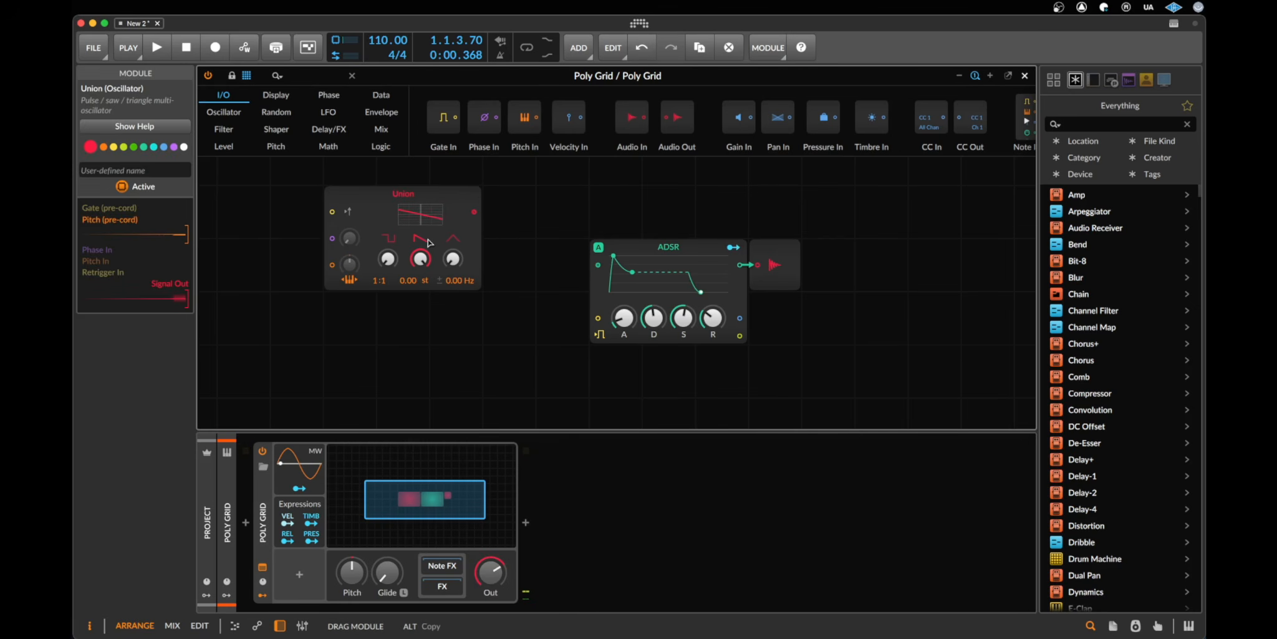
drag(716, 286, 663, 233)
drag(776, 268, 830, 215)
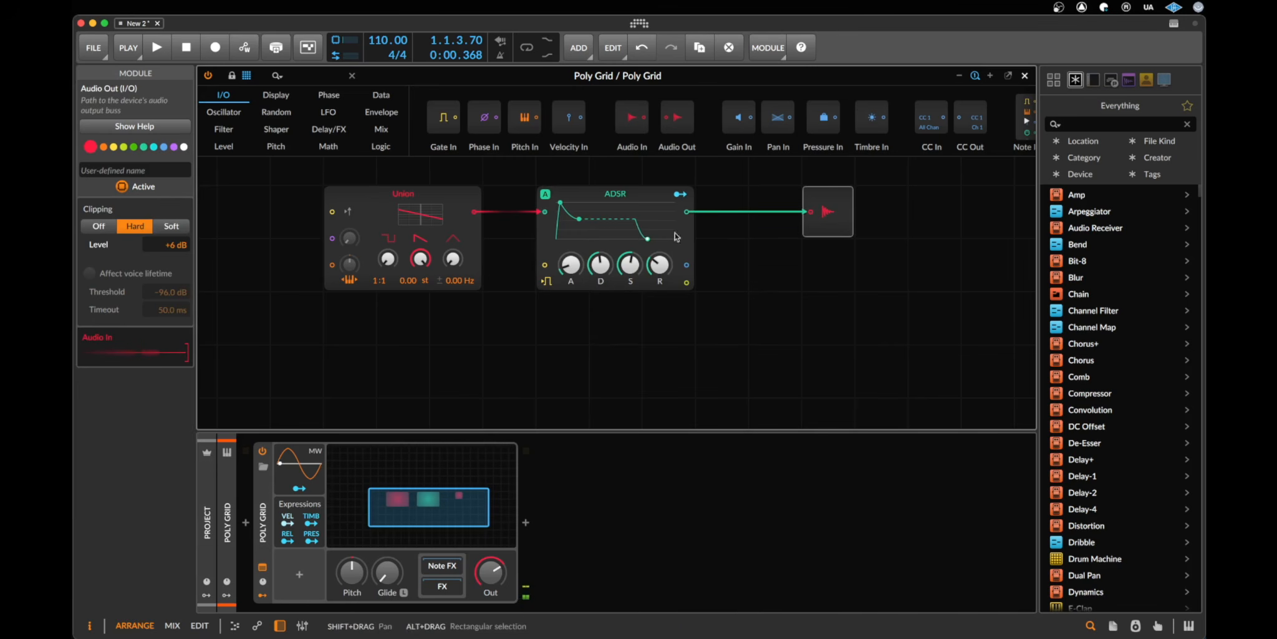
Select the Union module and display the available oscillator modules.
click(424, 203)
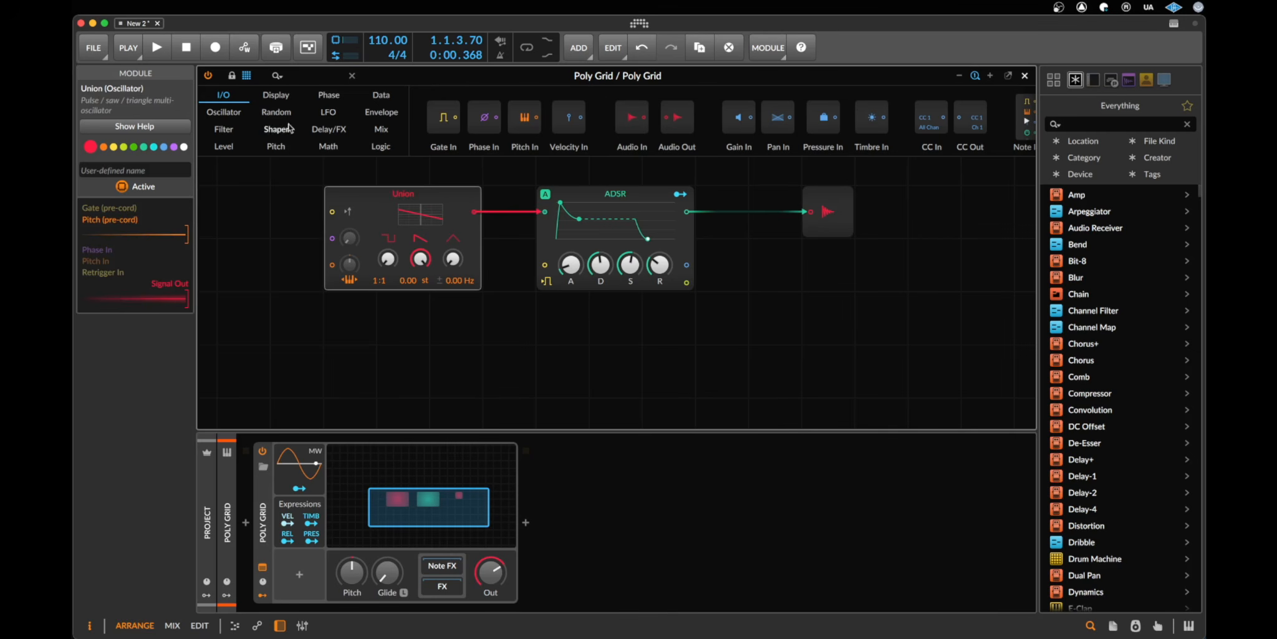
click(230, 111)
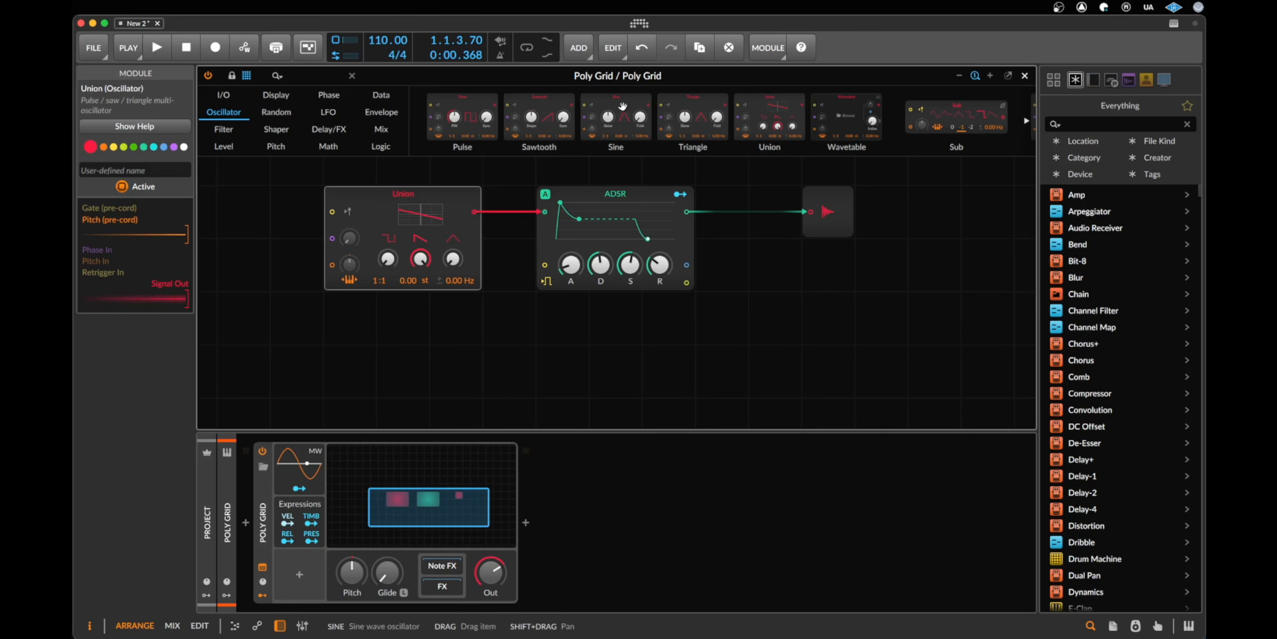
Swap the Union oscillator for a Sine module, and replace that with a Pulse oscillator.
drag(618, 103, 463, 201)
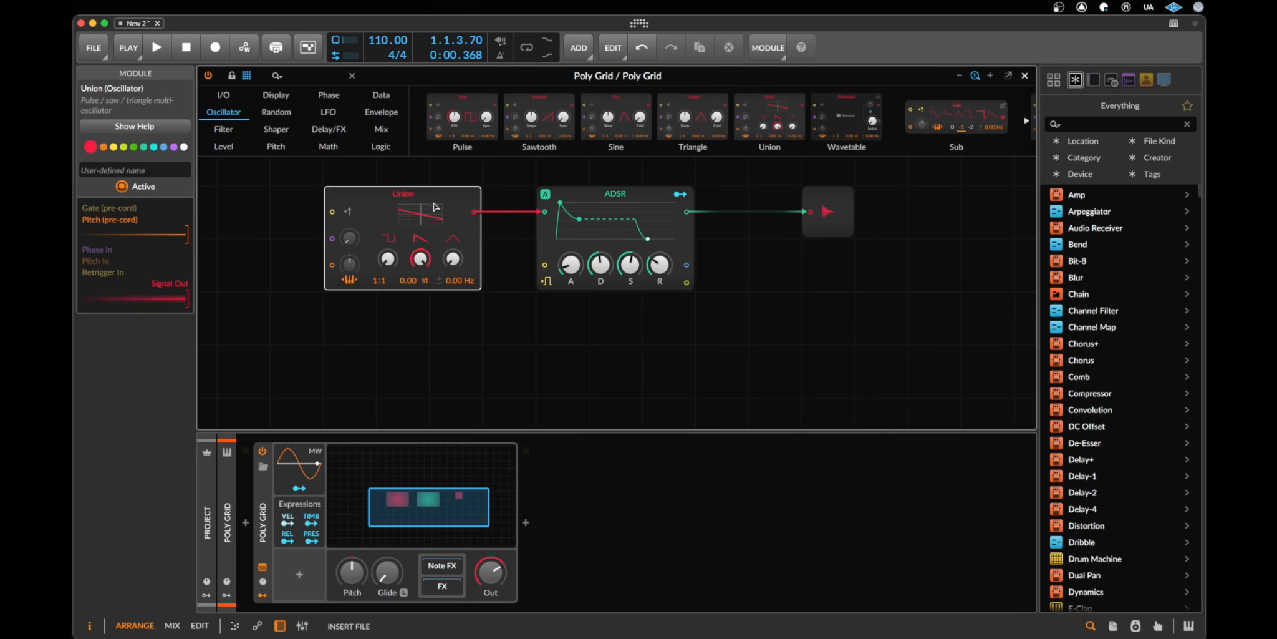
drag(645, 102, 454, 207)
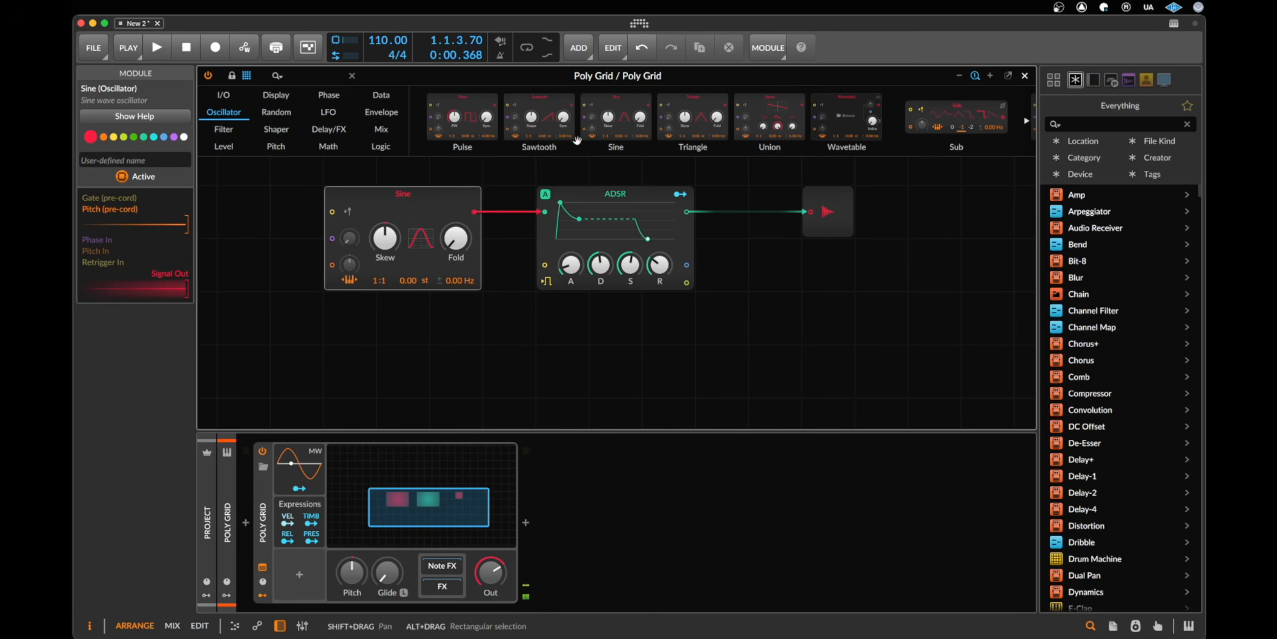
drag(473, 104, 452, 207)
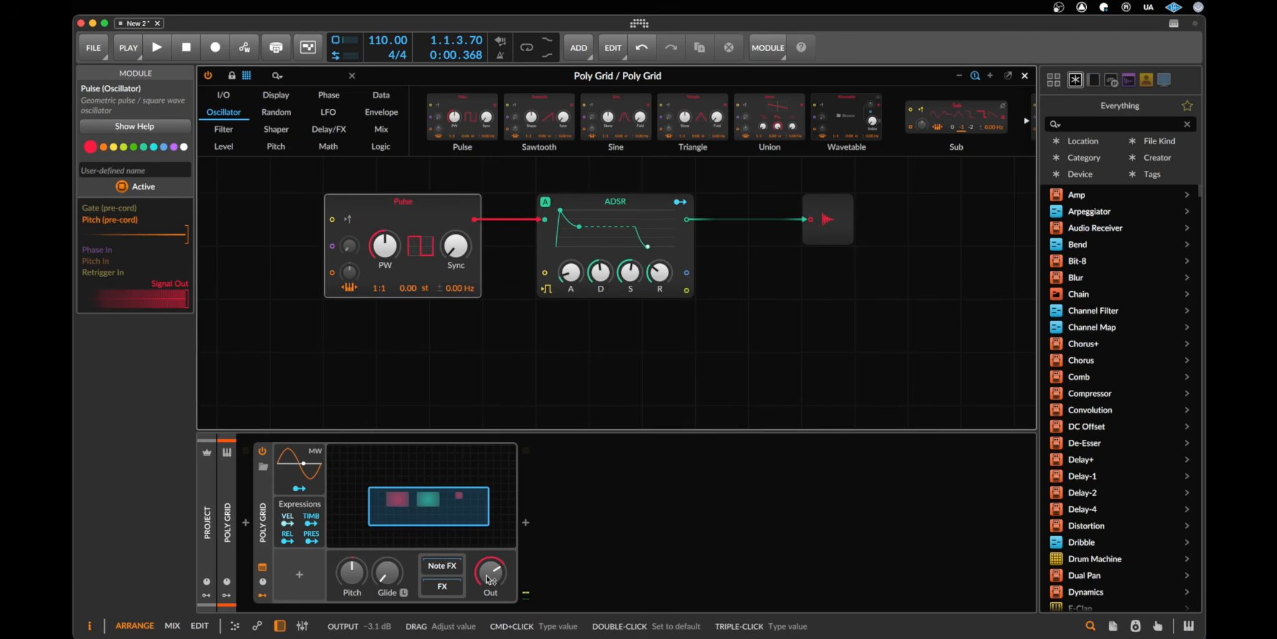
Lower the device's output slightly and adjust the Pulse oscillator's width and sync, detuning it by 0.27 Hz.
drag(491, 571, 491, 580)
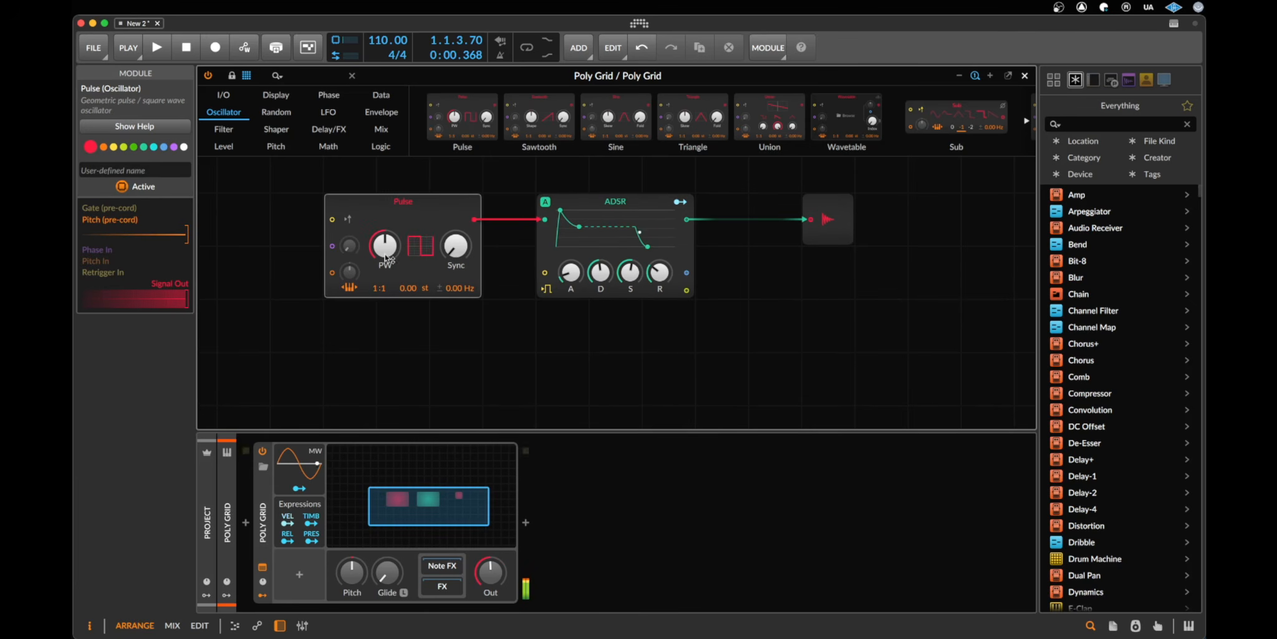
drag(385, 257, 456, 240)
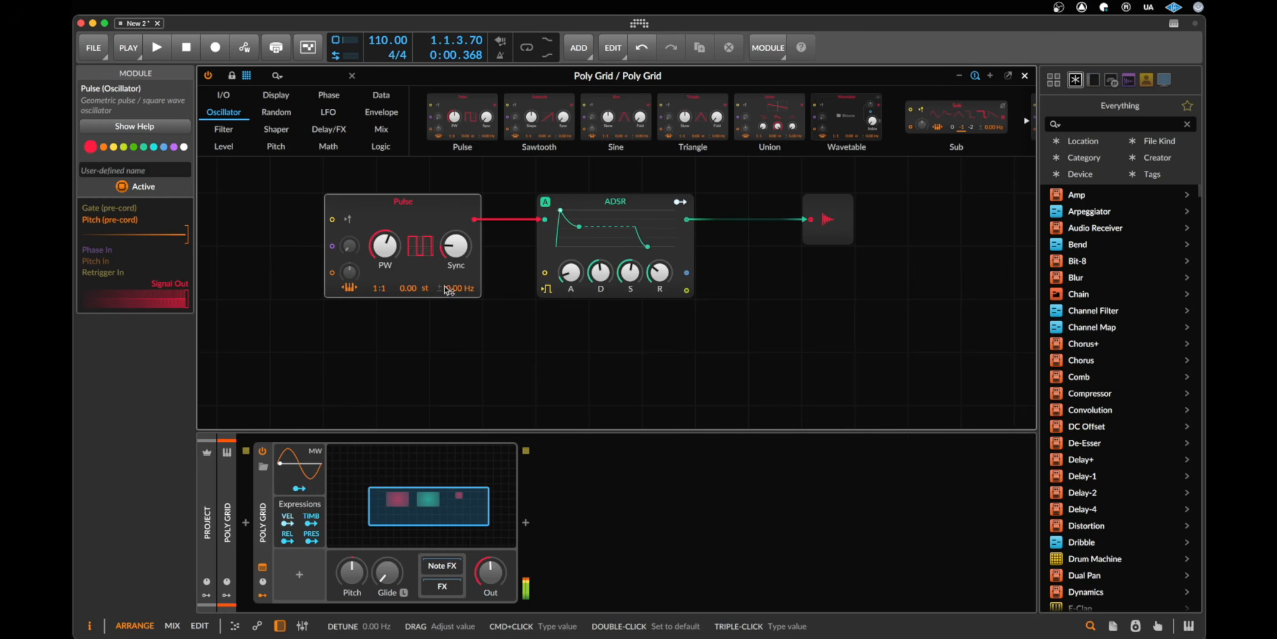
drag(459, 290, 460, 288)
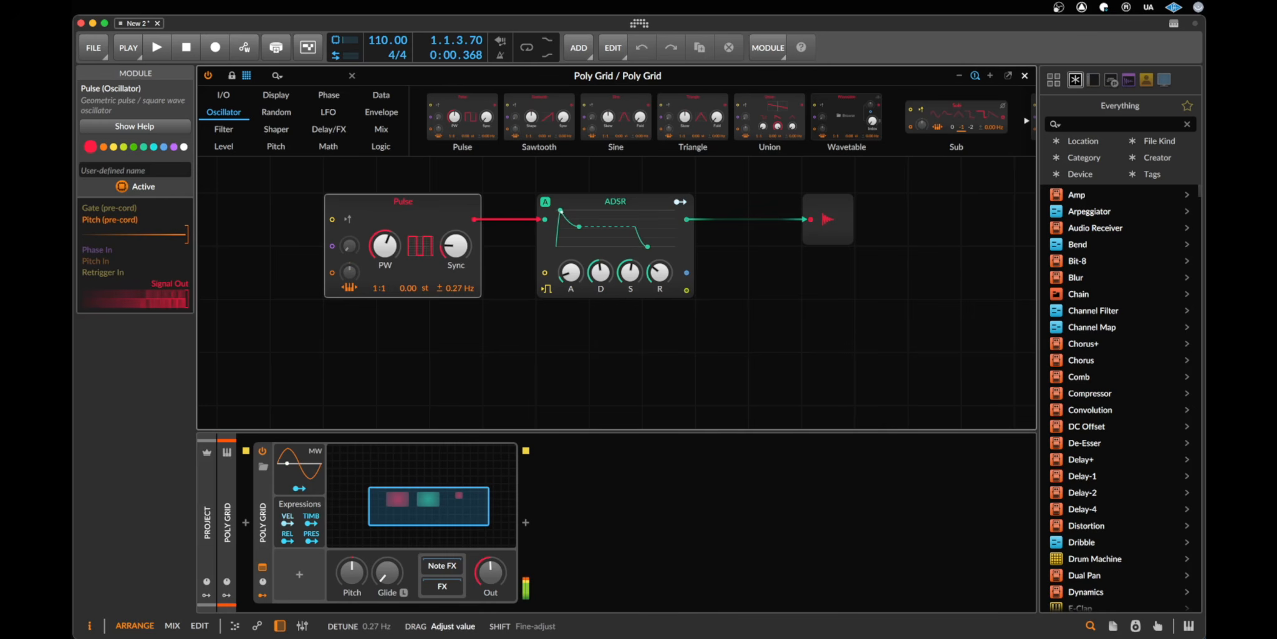
drag(460, 287, 460, 287)
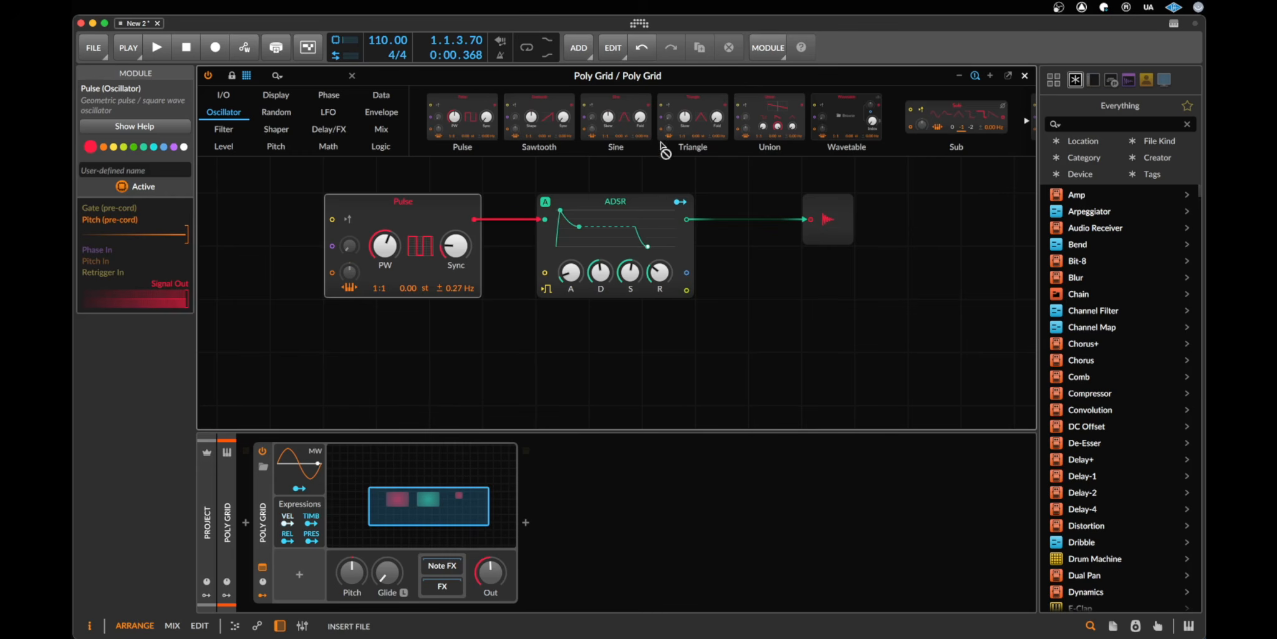
Add a Triangle oscillator below the Pulse at ratio 1:2, blending both through a Mixer ahead of the ADSR.
drag(663, 147, 356, 355)
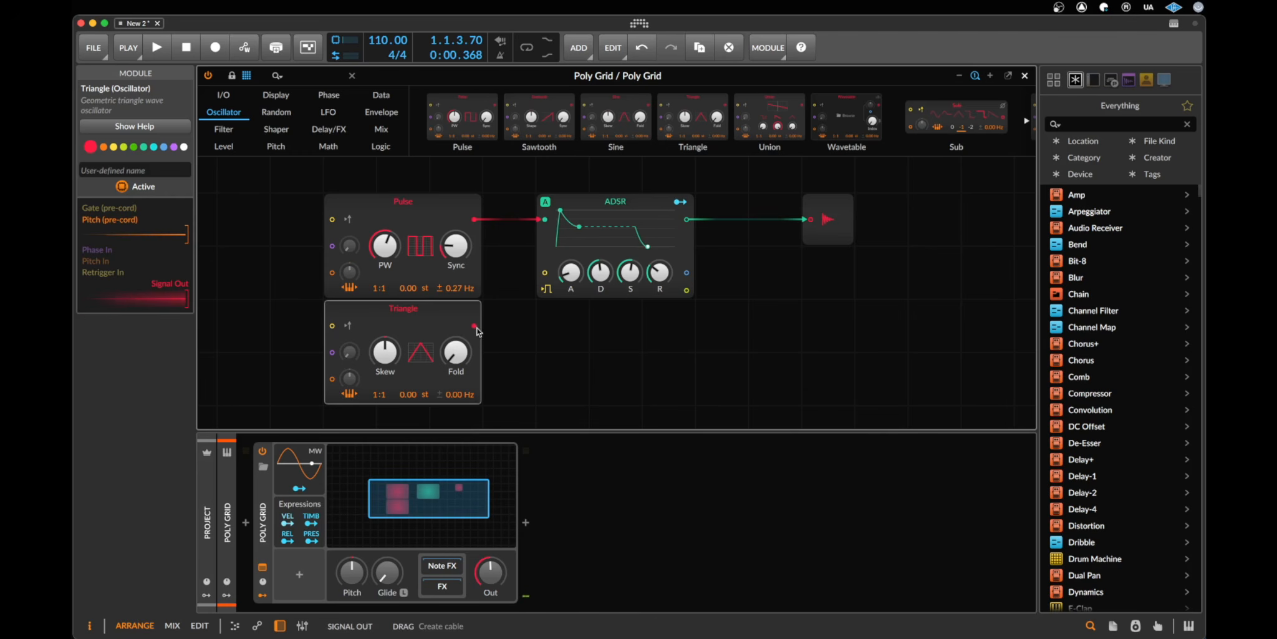
drag(477, 328, 545, 228)
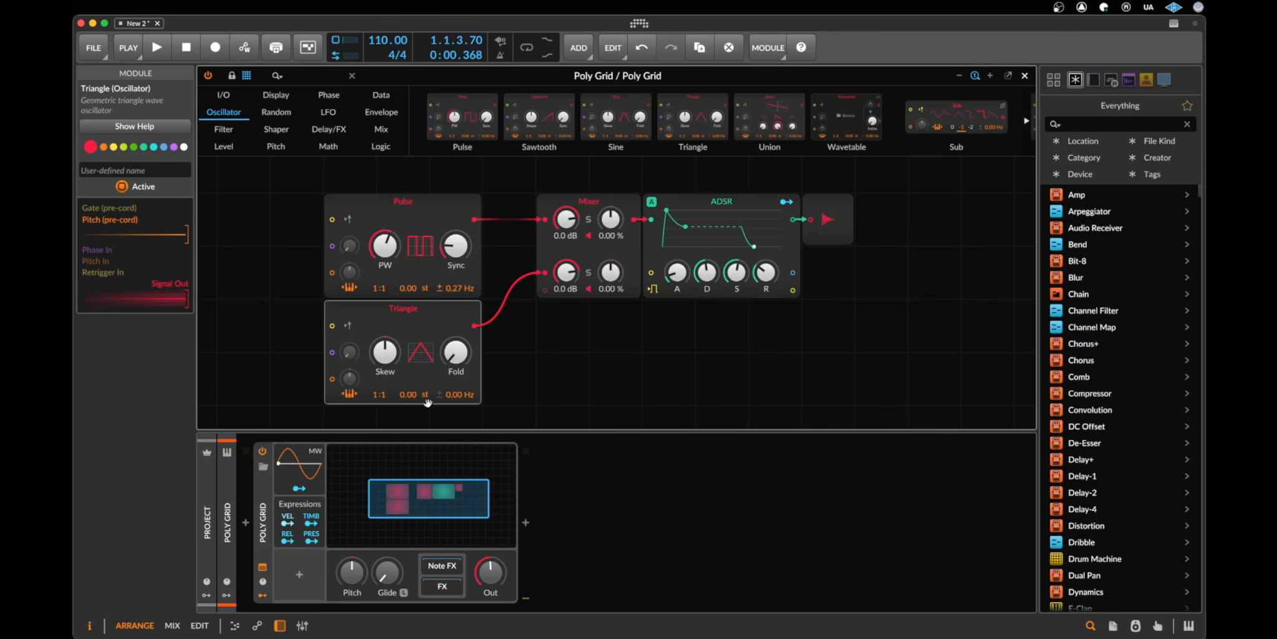
drag(384, 399, 385, 393)
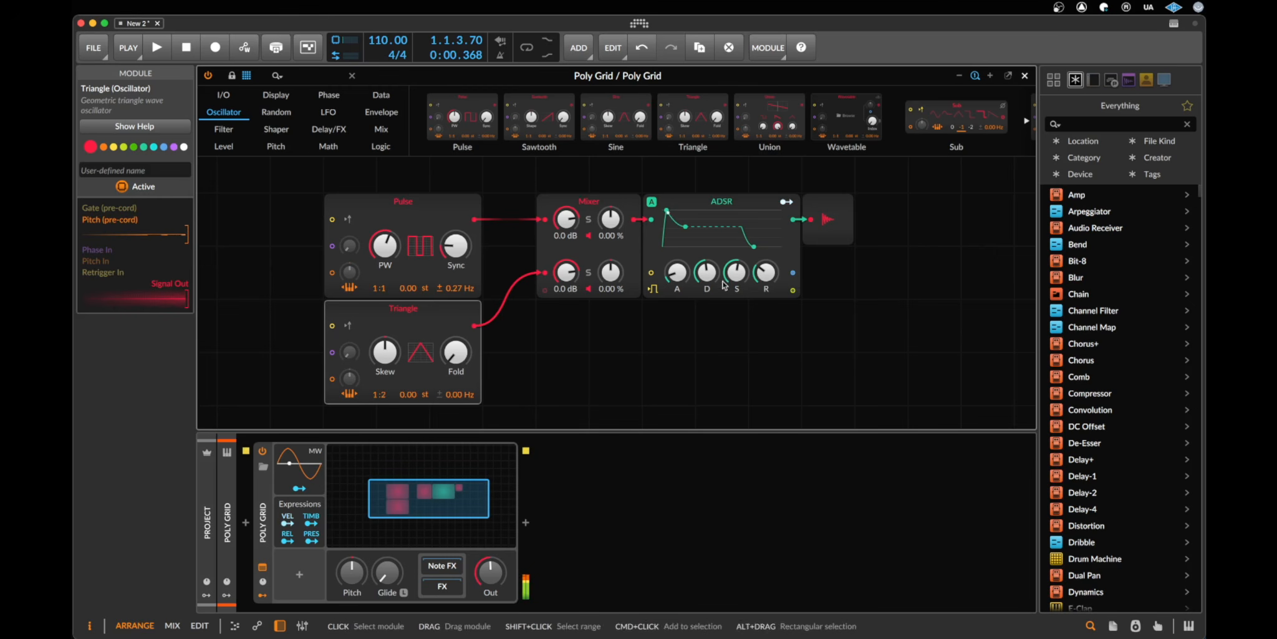
Reduce the ADSR's sustain to zero and insert a Low-pass LD filter between the Mixer and the ADSR.
drag(737, 272, 736, 300)
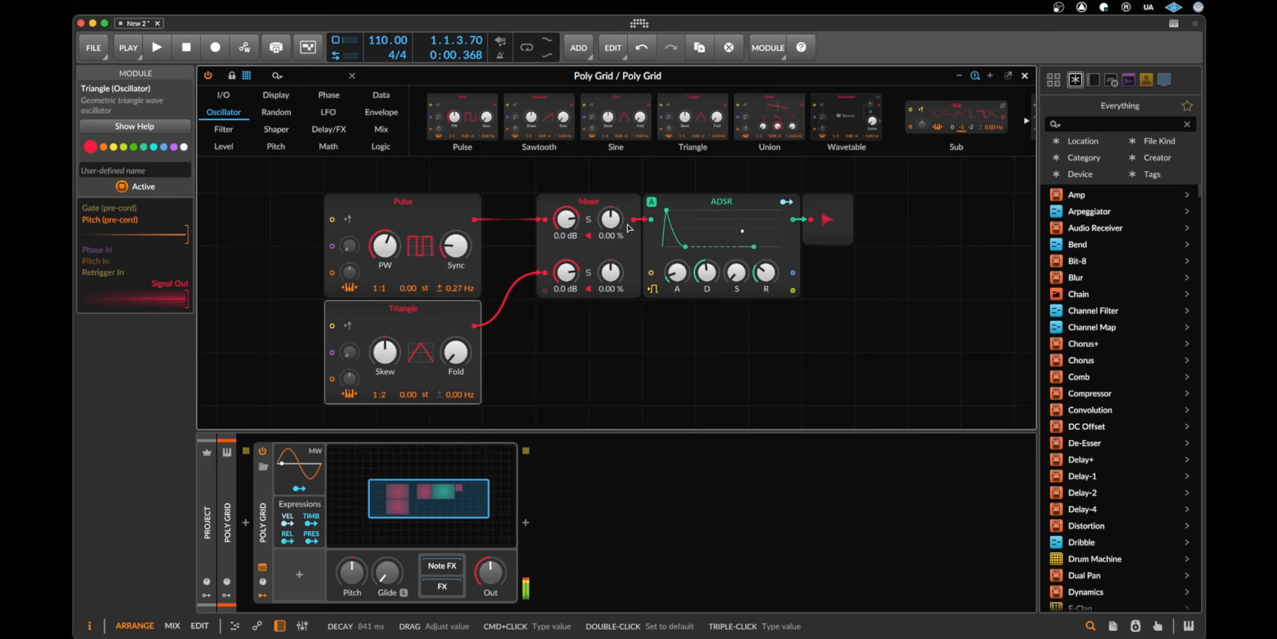
click(287, 114)
click(223, 129)
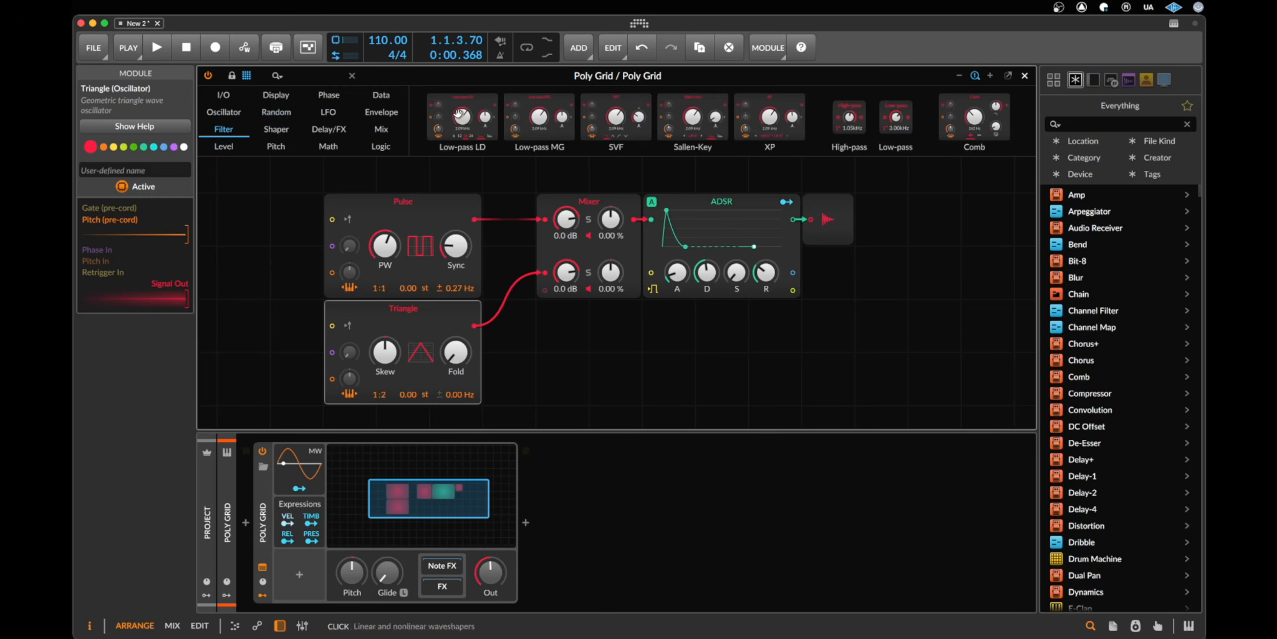
drag(466, 105, 722, 229)
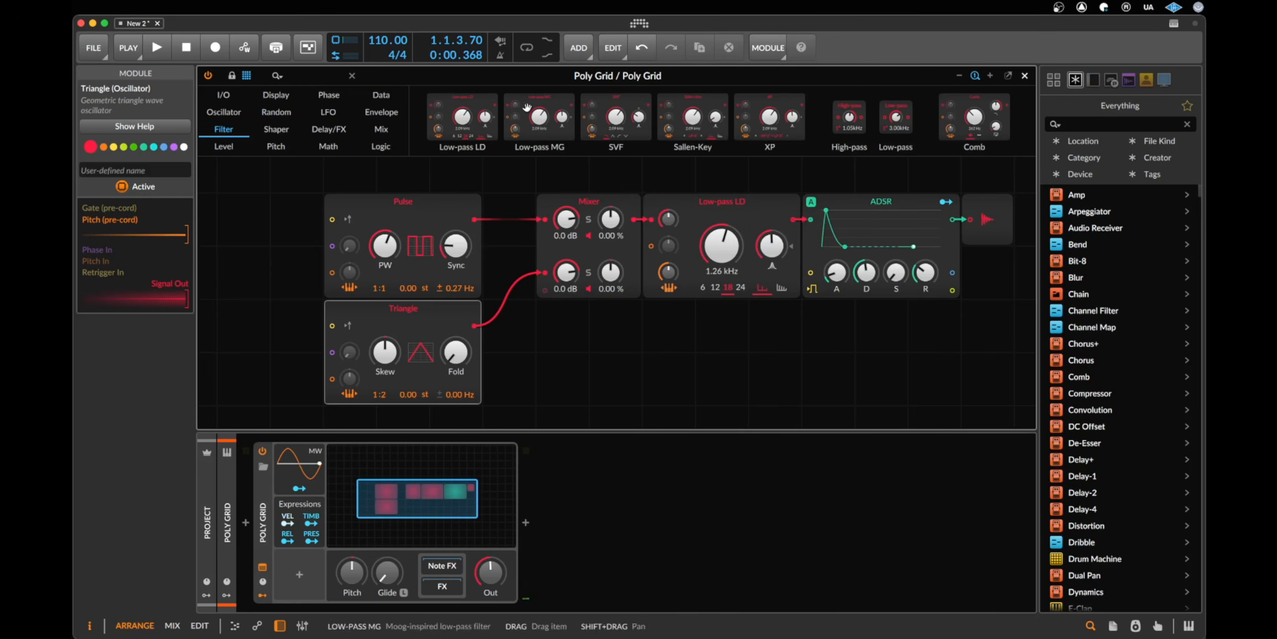
Insert a Low-pass MG after the Low-pass LD, a Sallen-Key before the Mixer, and an SVF feeding the Low-pass LD's modulation input.
drag(556, 155, 805, 219)
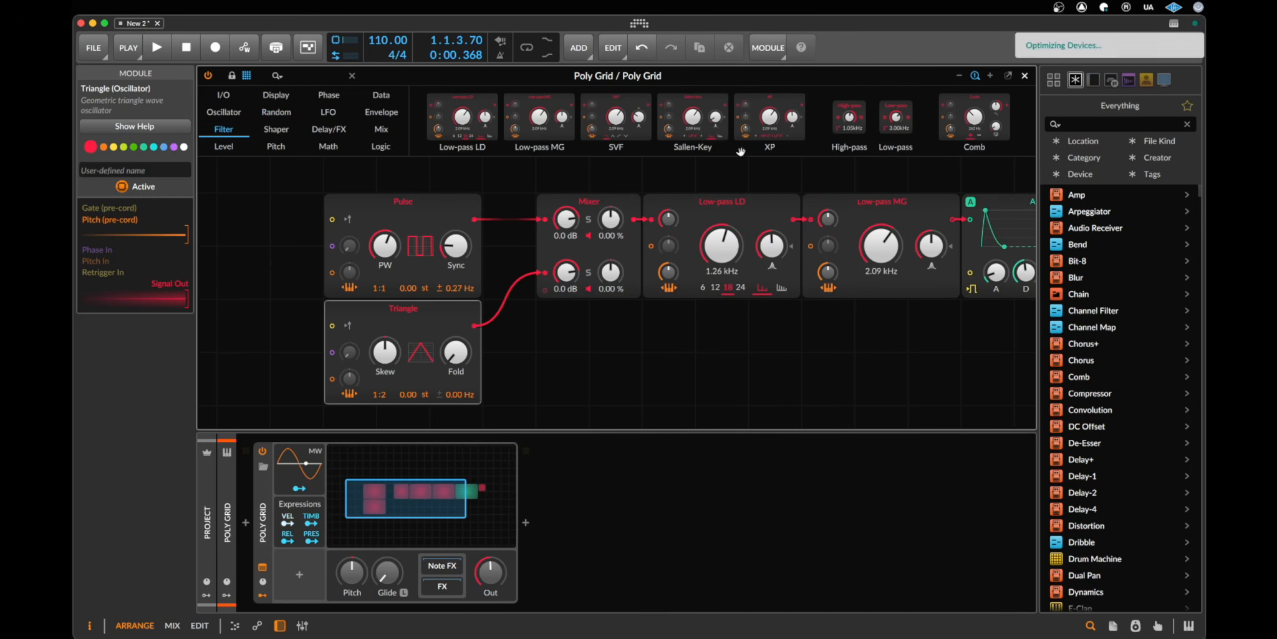
drag(709, 102, 628, 226)
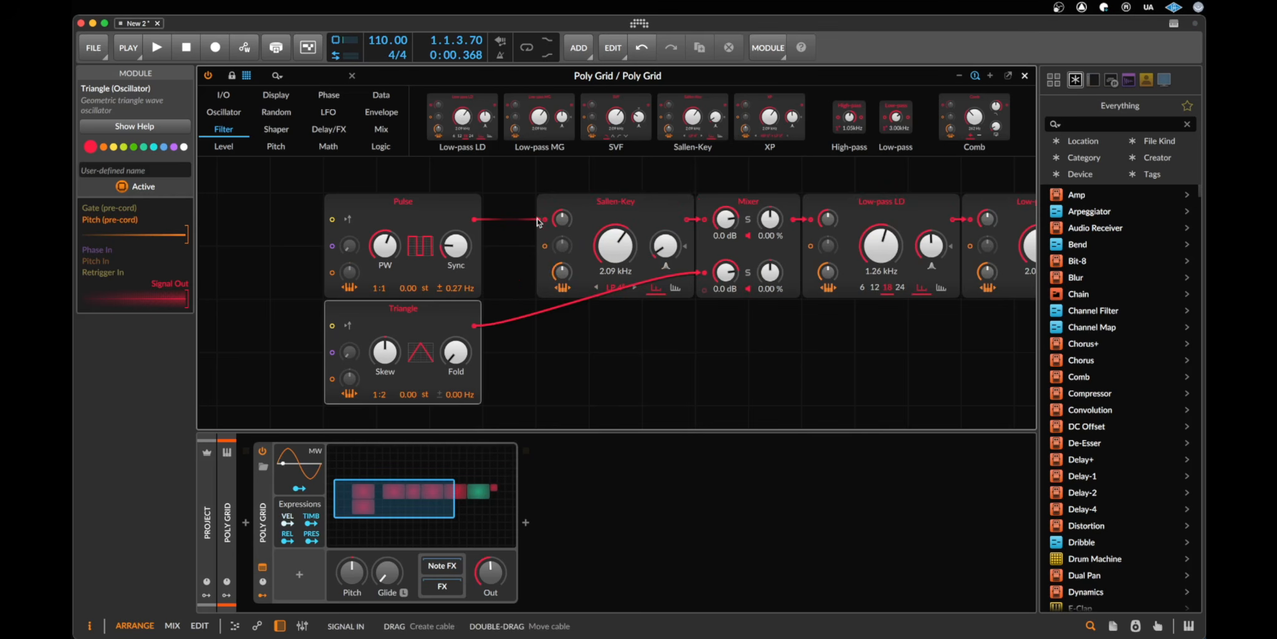
drag(630, 105, 881, 206)
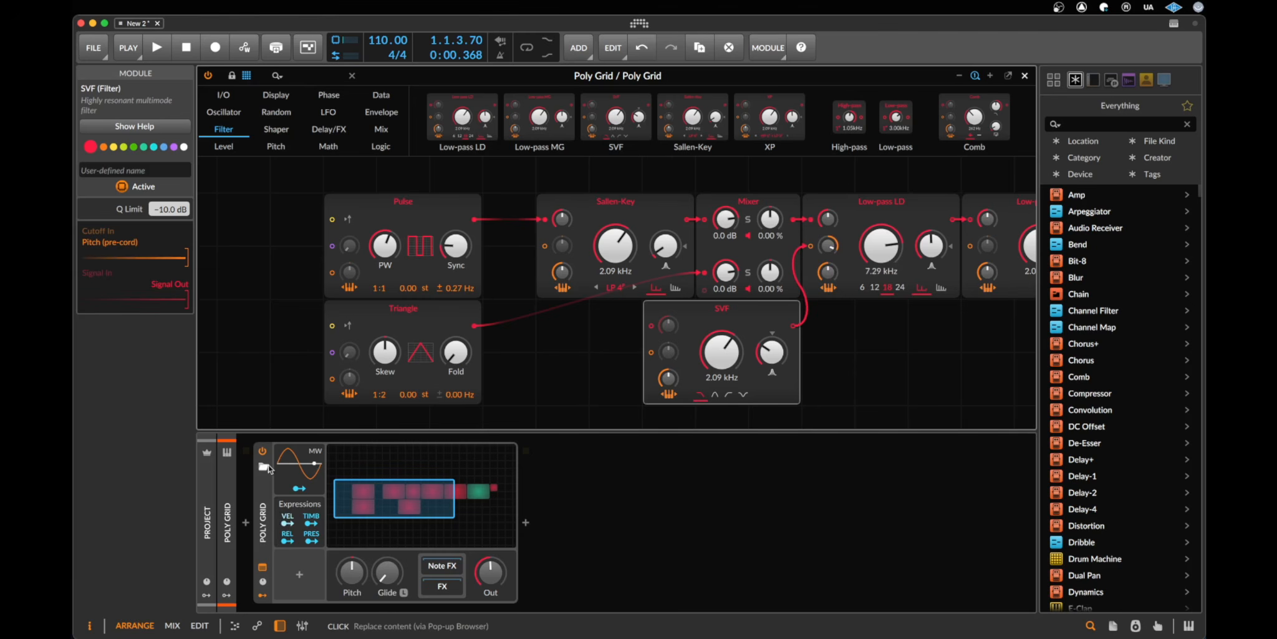
Replace the current patch with the Poly Grid preset Abyssal Plain.
click(263, 467)
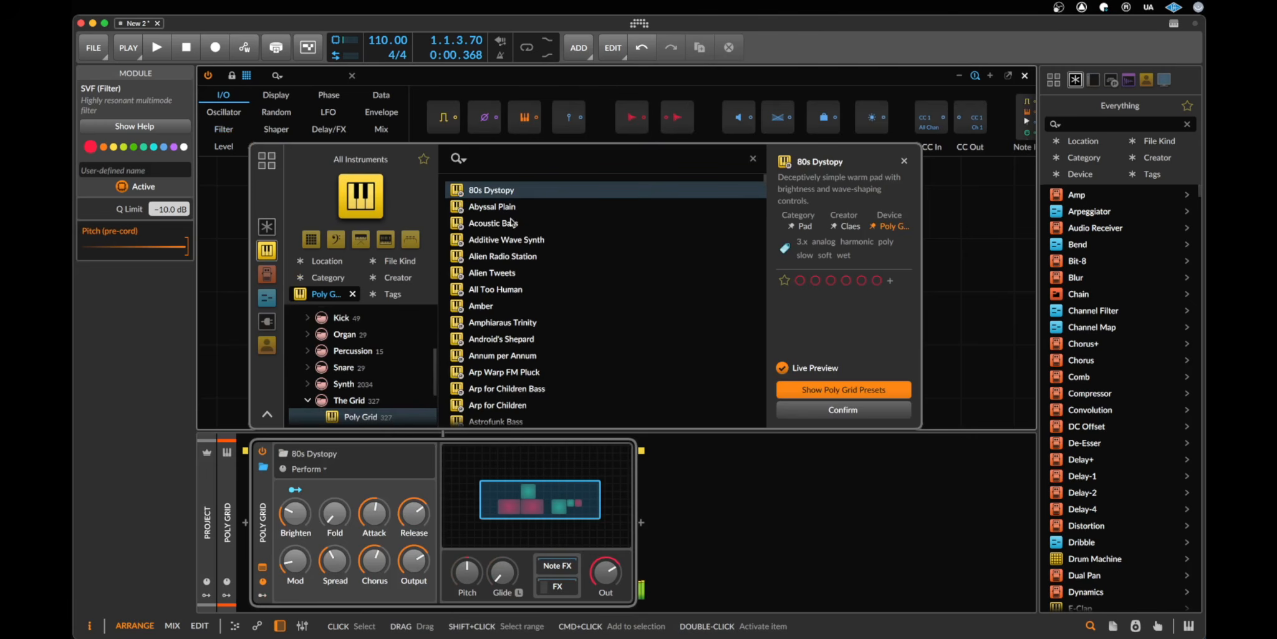
click(514, 207)
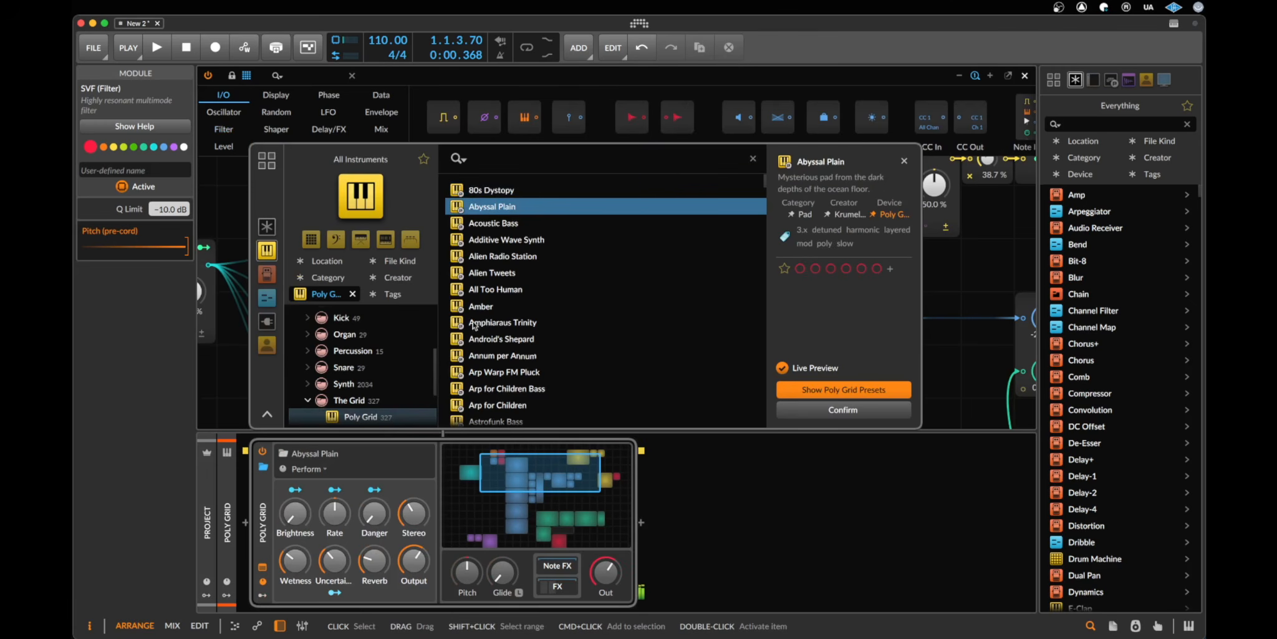
click(858, 410)
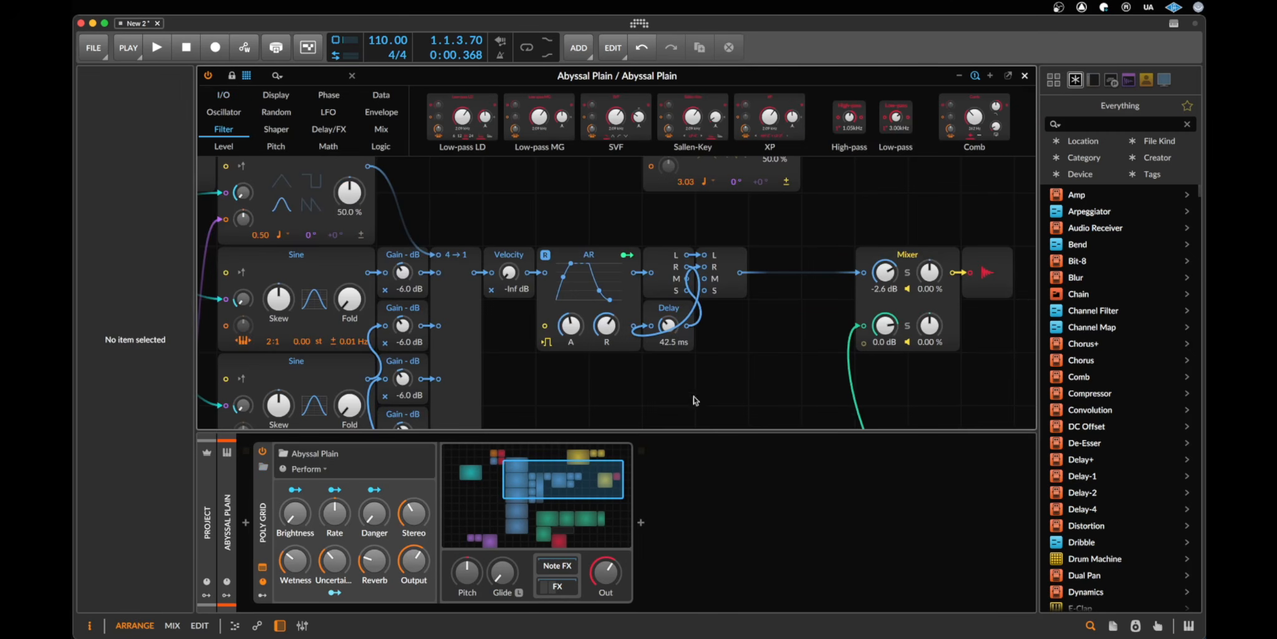
Enlarge the patch view and examine how Abyssal Plain's LFOs, oscillators, envelopes, filters and mixers are connected.
drag(755, 431, 719, 635)
scroll(474, 460, up, 3)
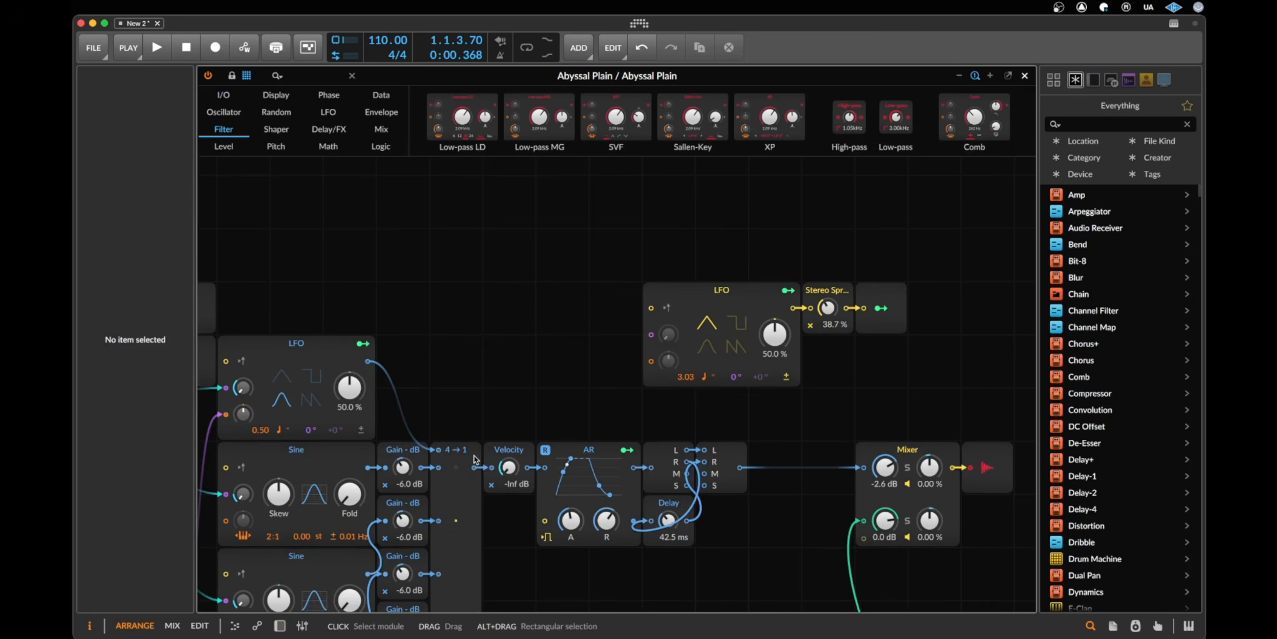
scroll(474, 460, down, 5)
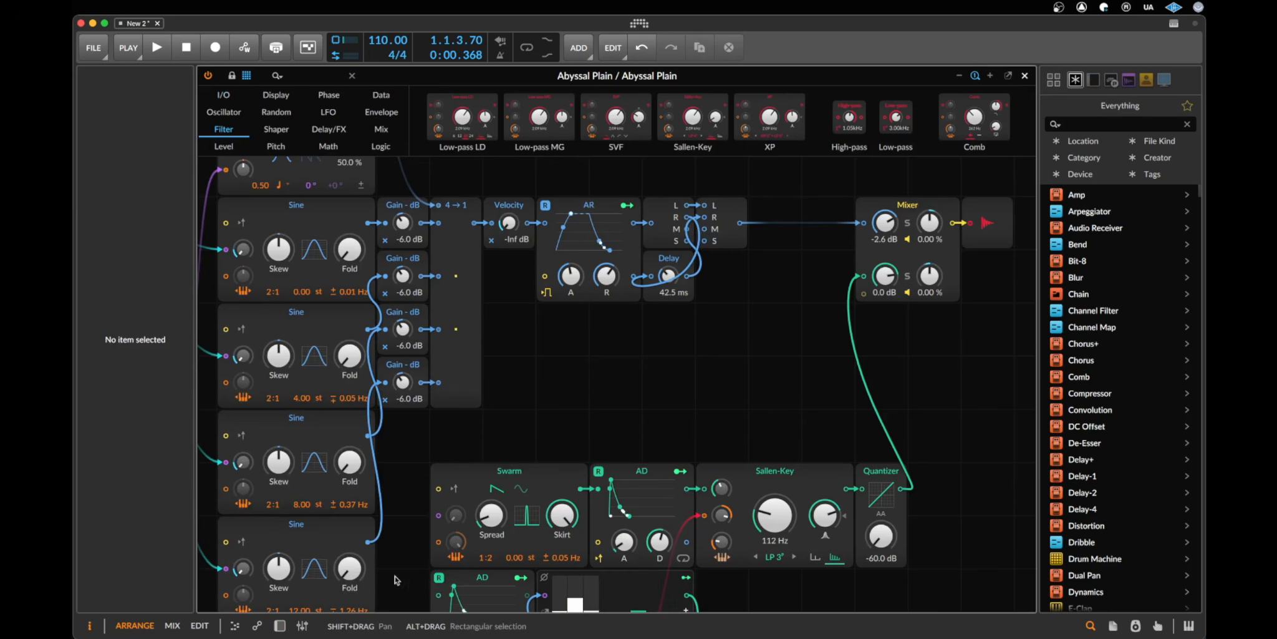
scroll(395, 580, down, 3)
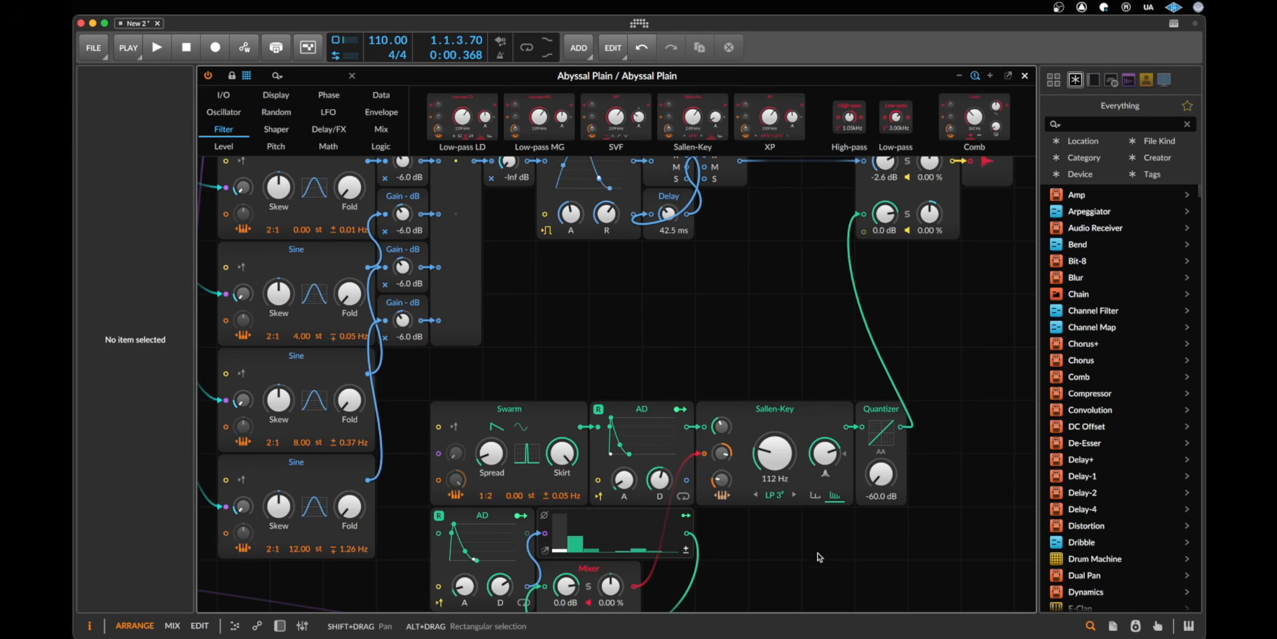
scroll(805, 545, left, 10)
scroll(799, 540, right, 12)
scroll(795, 535, left, 8)
scroll(791, 510, right, 3)
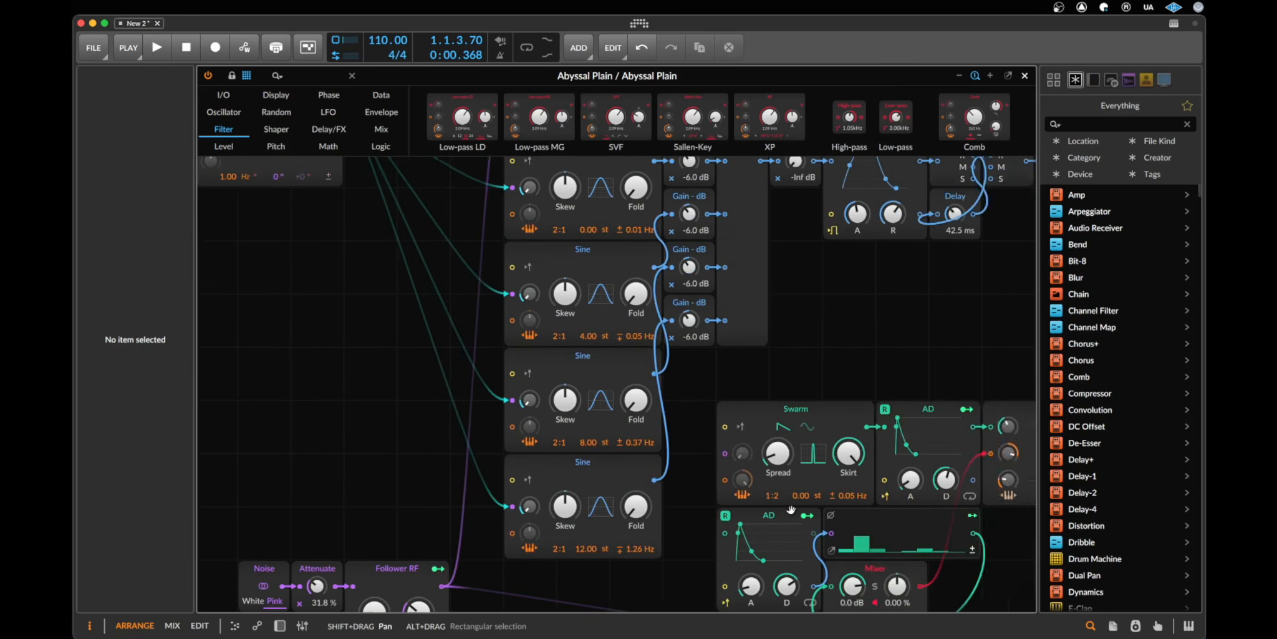
scroll(791, 509, left, 2)
scroll(790, 505, up, 4)
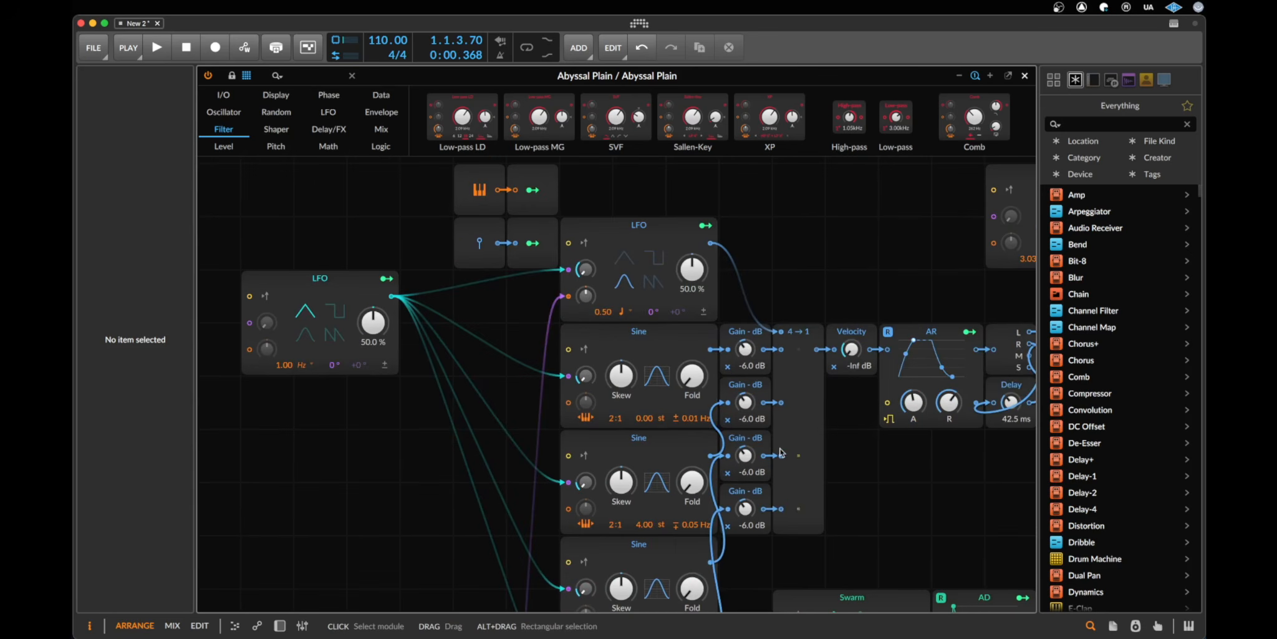
scroll(780, 452, down, 9)
scroll(780, 452, up, 3)
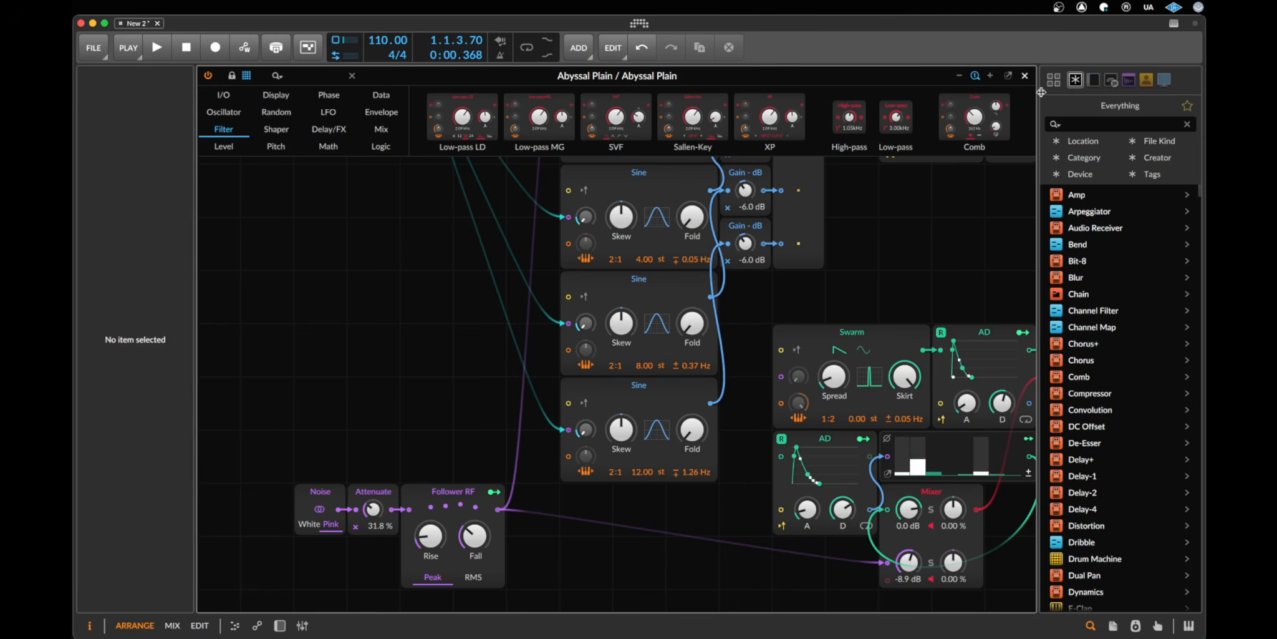
Clear the Abyssal Plain device from the instrument track and insert an empty Drum Machine in its place.
click(1025, 75)
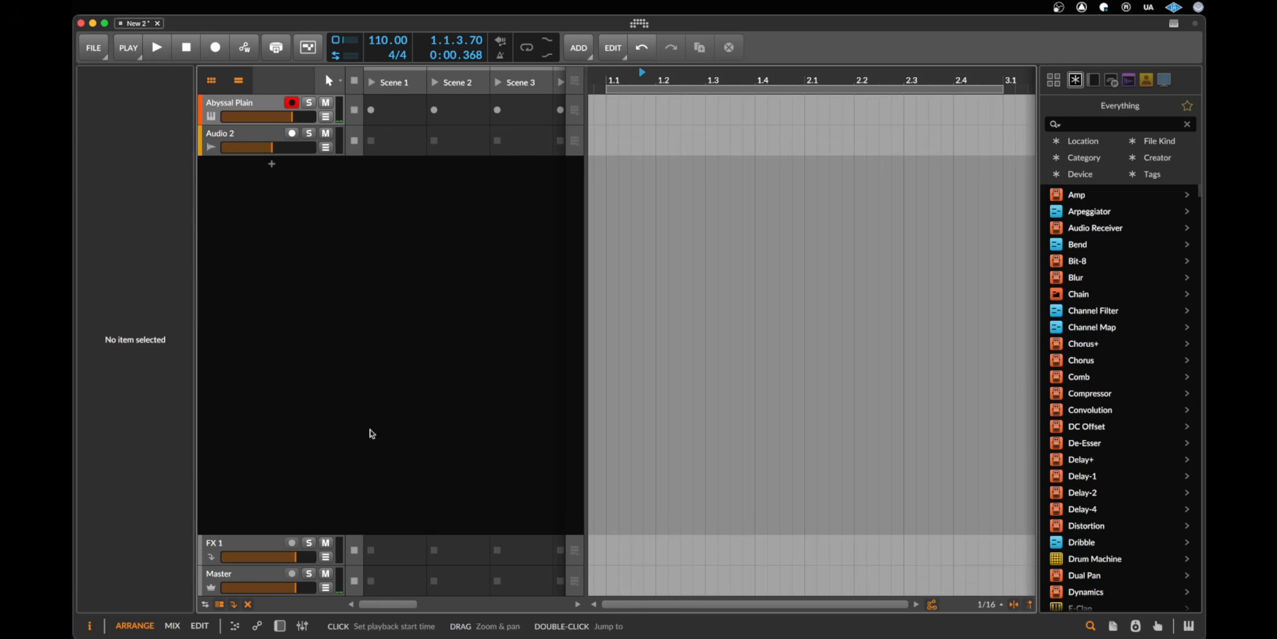
click(262, 104)
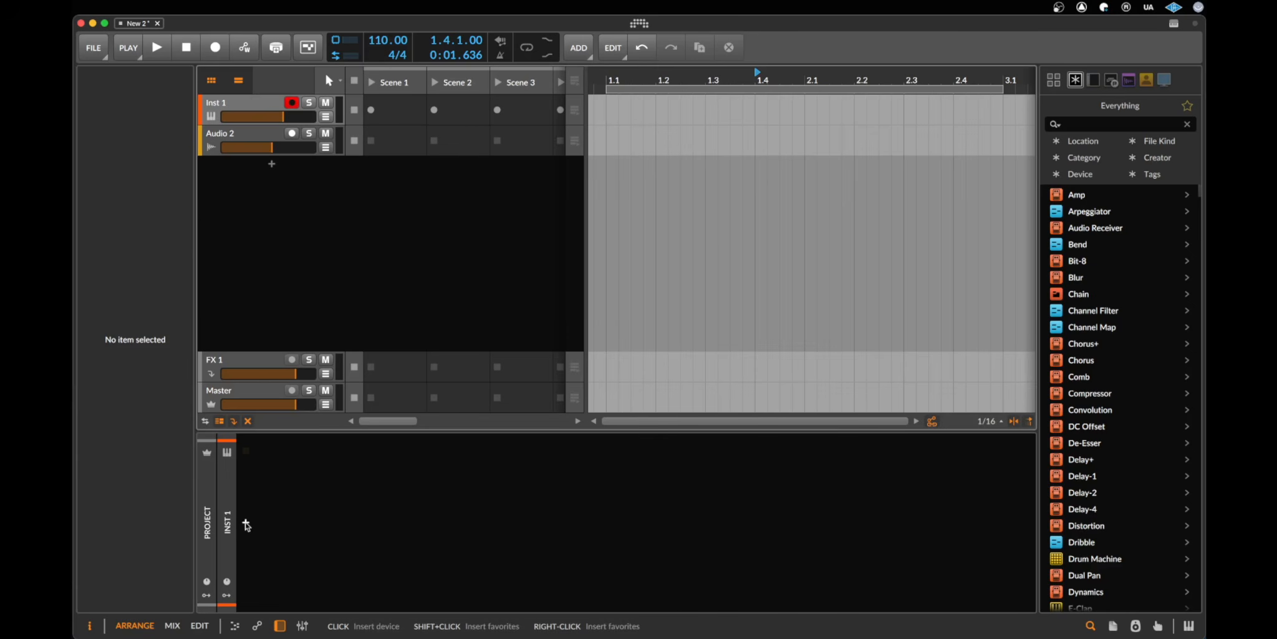
click(246, 524)
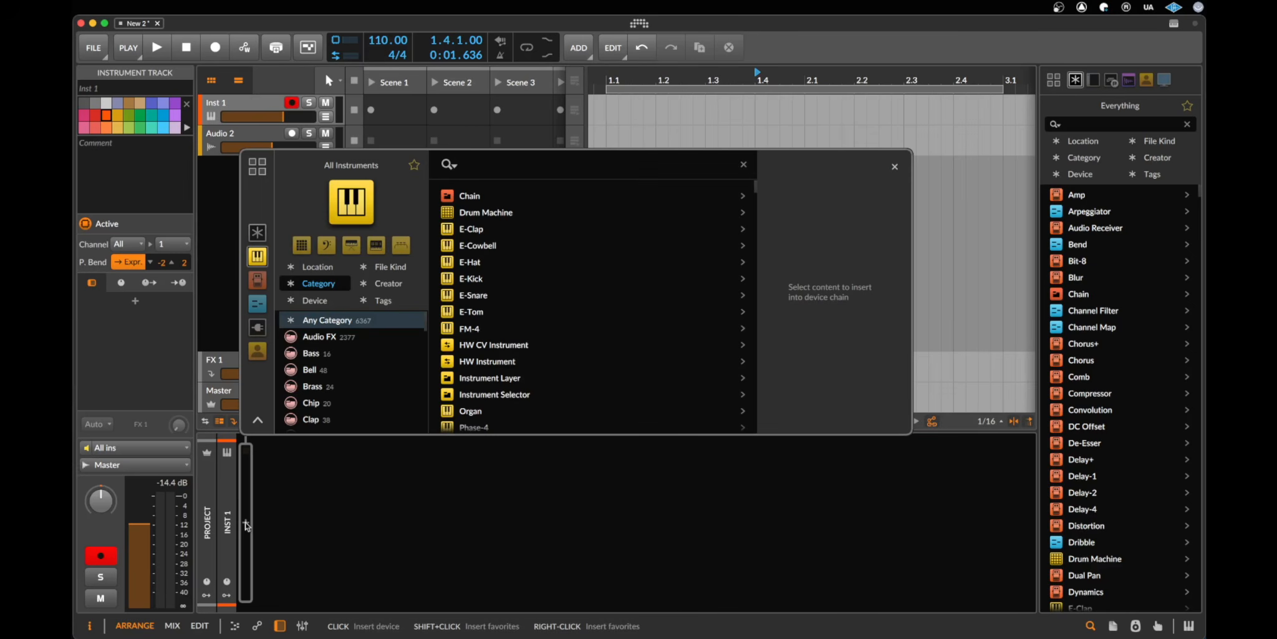
click(475, 215)
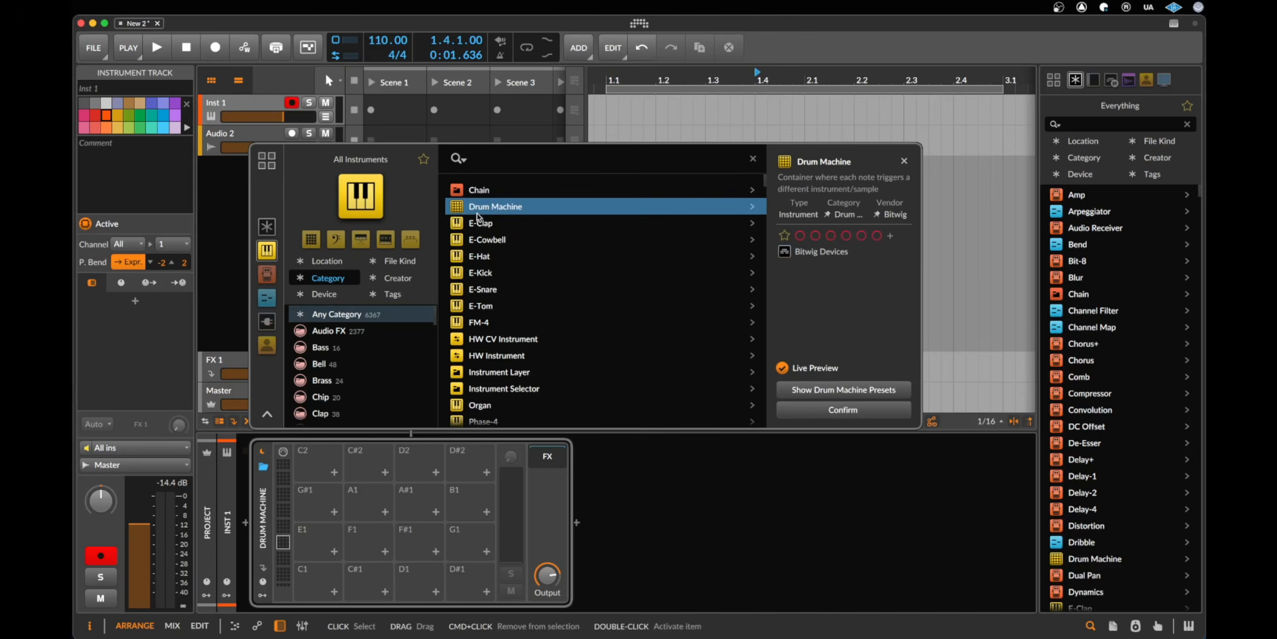
click(851, 413)
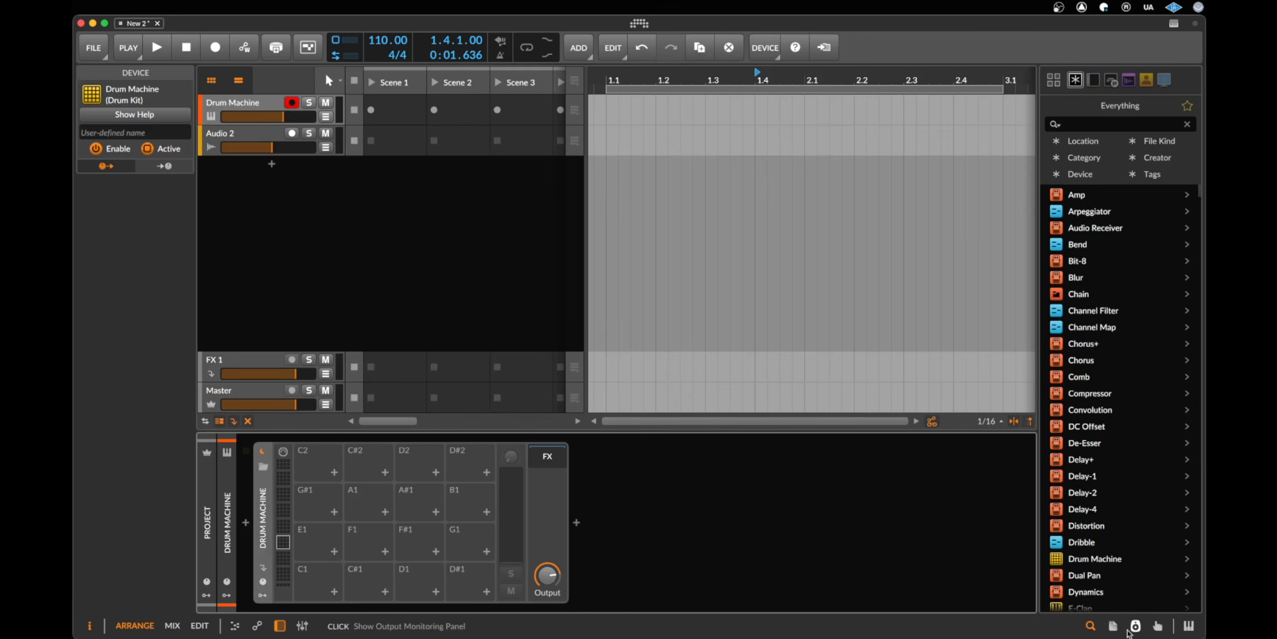
Search for "snare" and load Snare Black Beauty 1 A through 2 A onto the Drum Machine's pads C1 to D#1.
click(1124, 124)
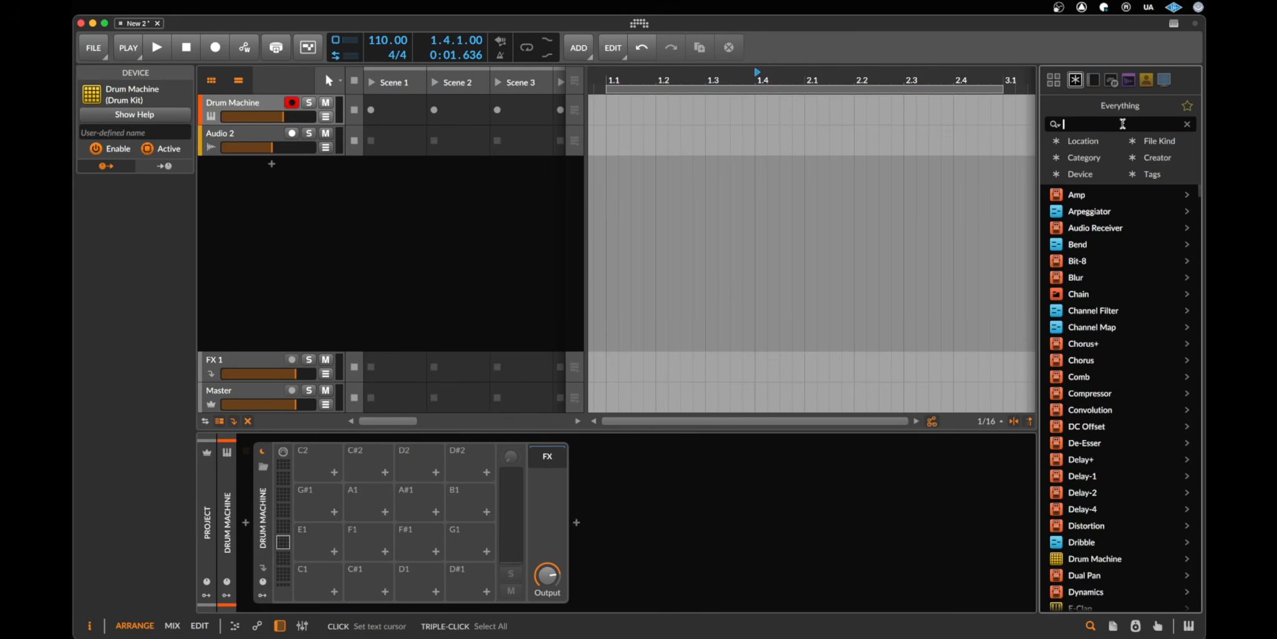
text(snare)
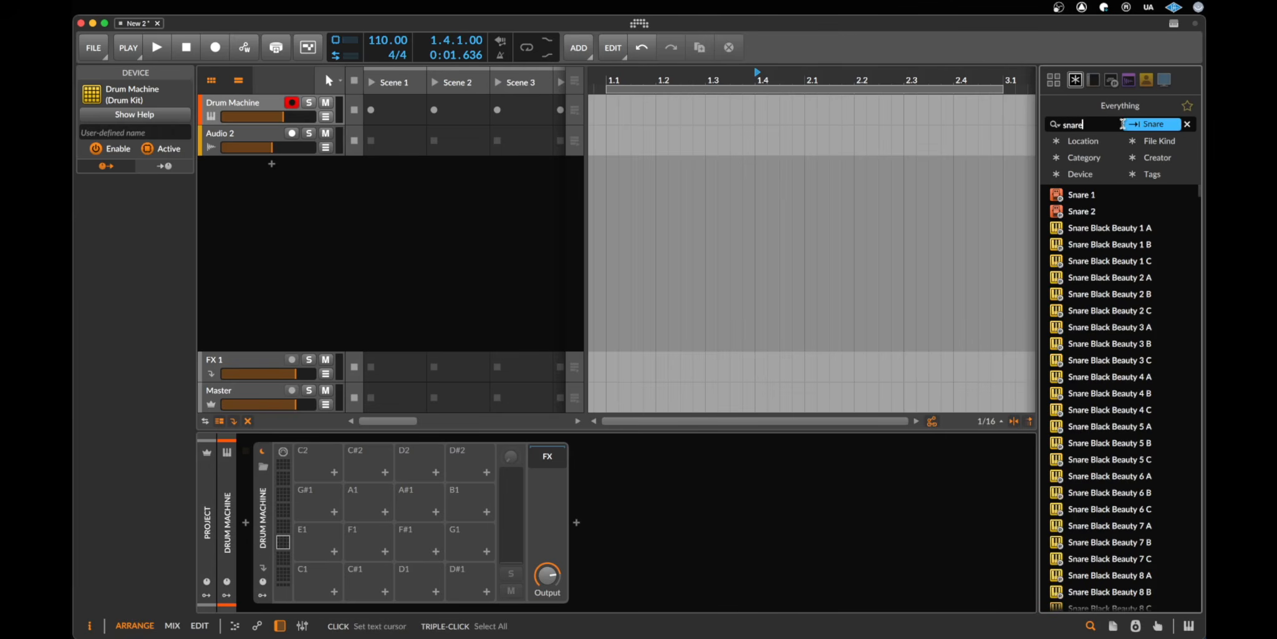
click(1148, 234)
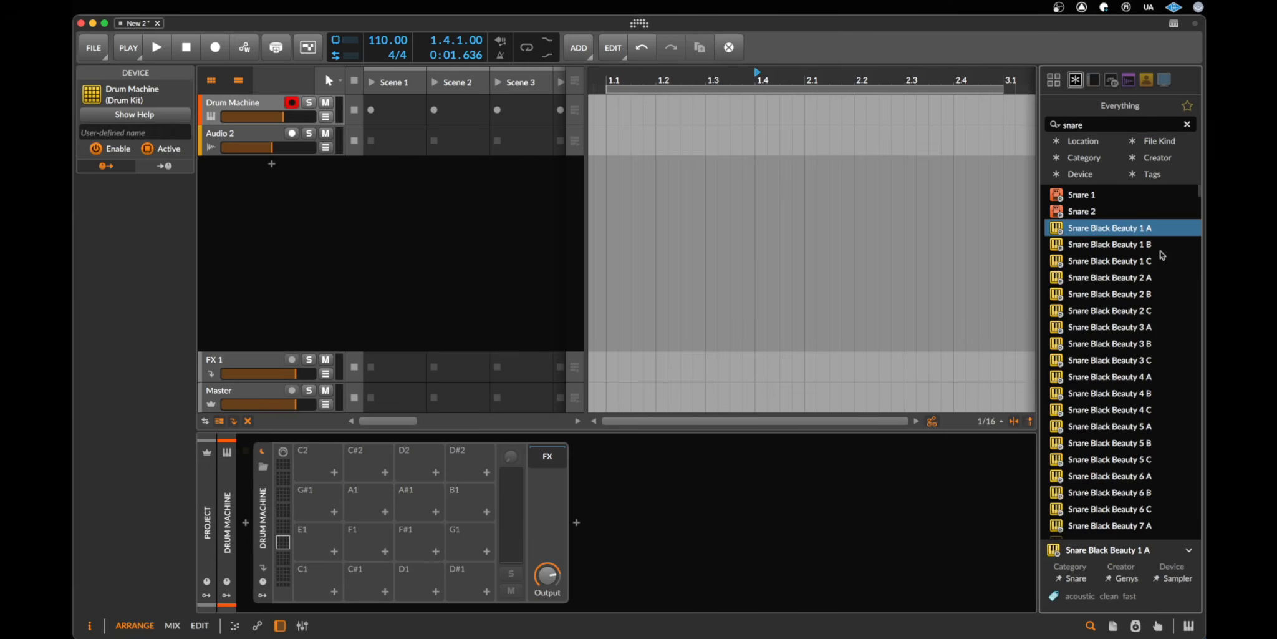
shift+click(1115, 278)
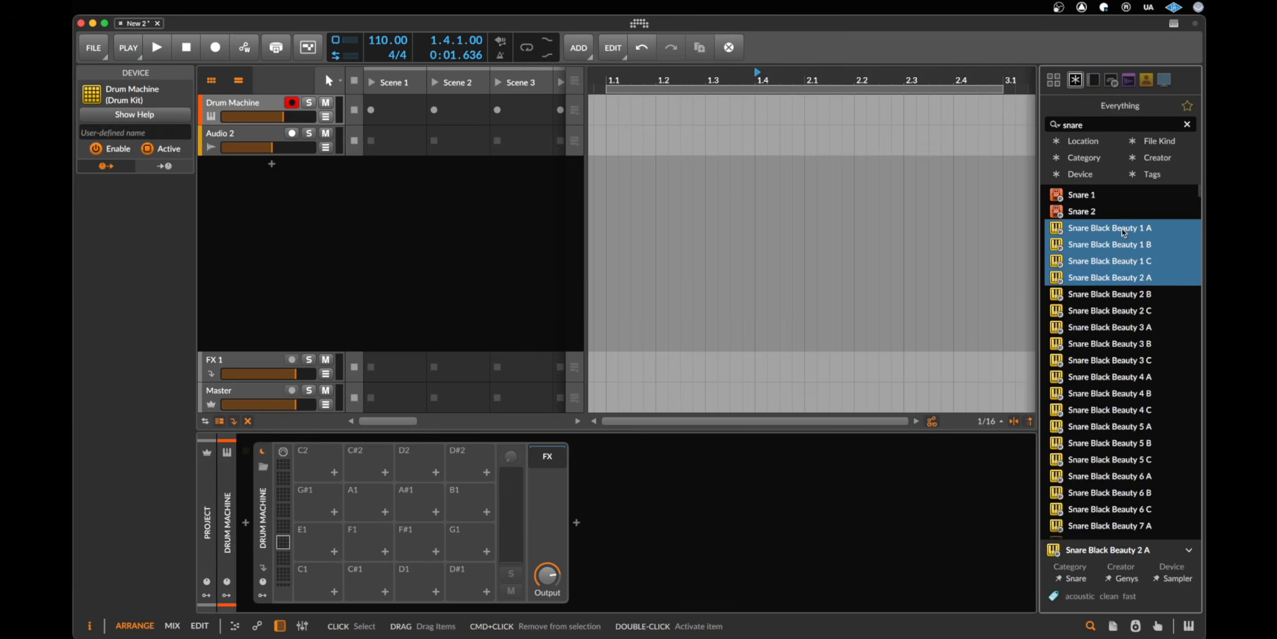
drag(1124, 232, 332, 570)
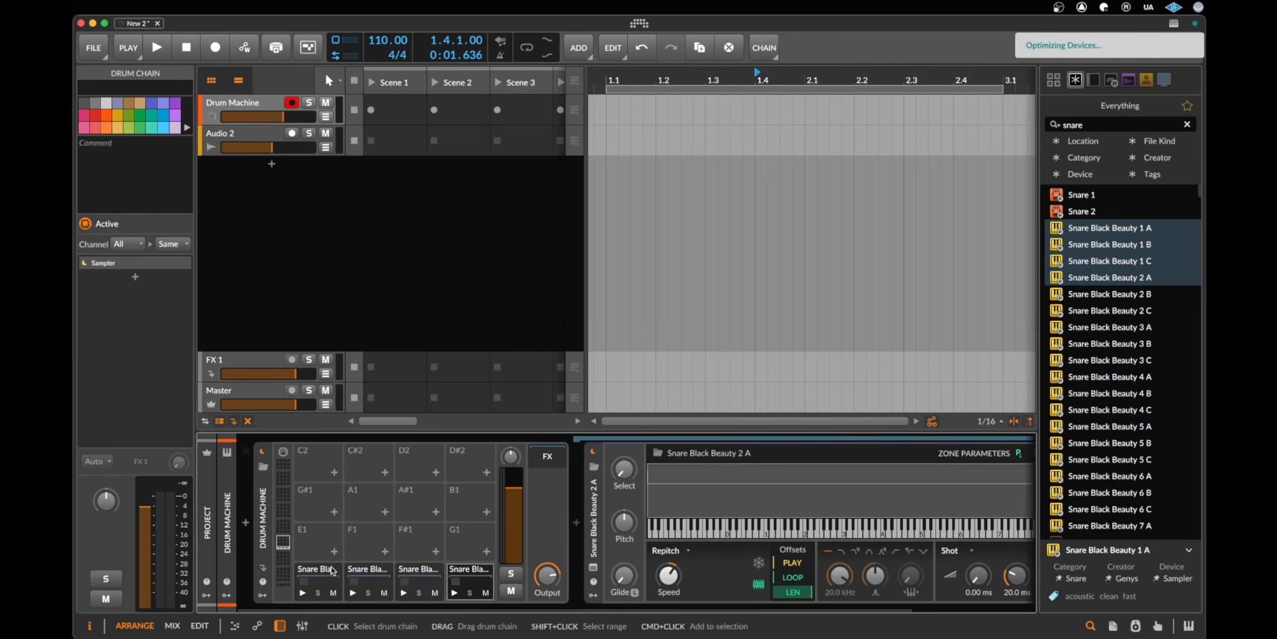
Audition the four Snare Black Beauty pads of the Drum Machine one after another.
click(303, 592)
click(304, 593)
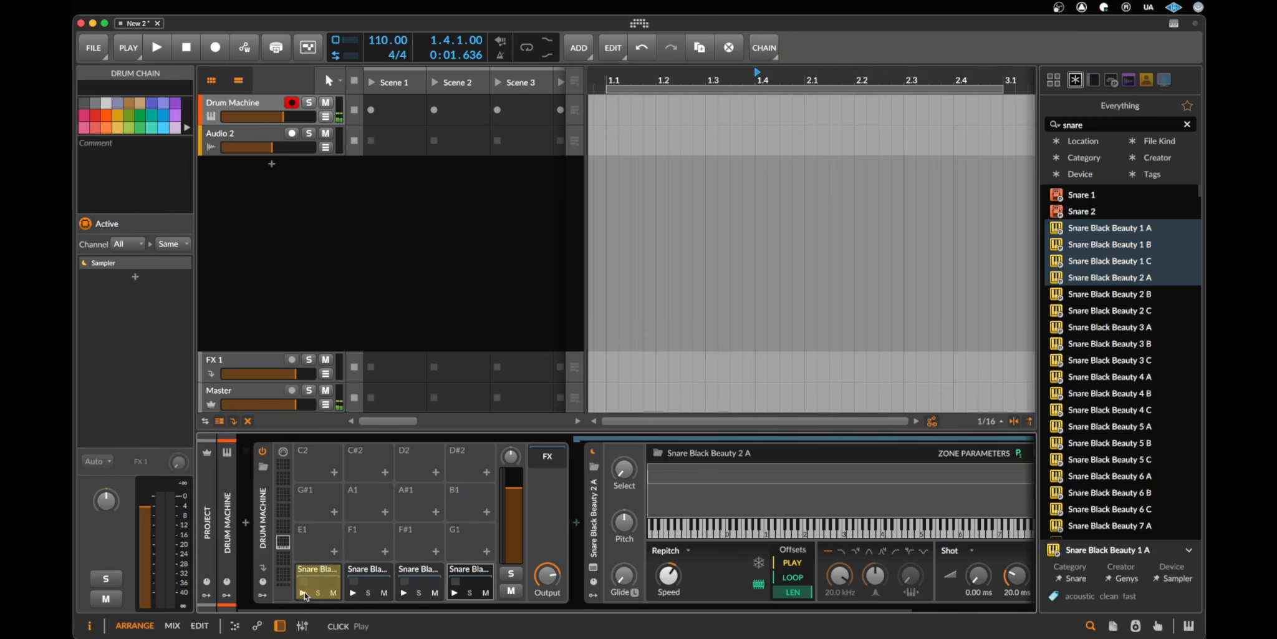
click(353, 593)
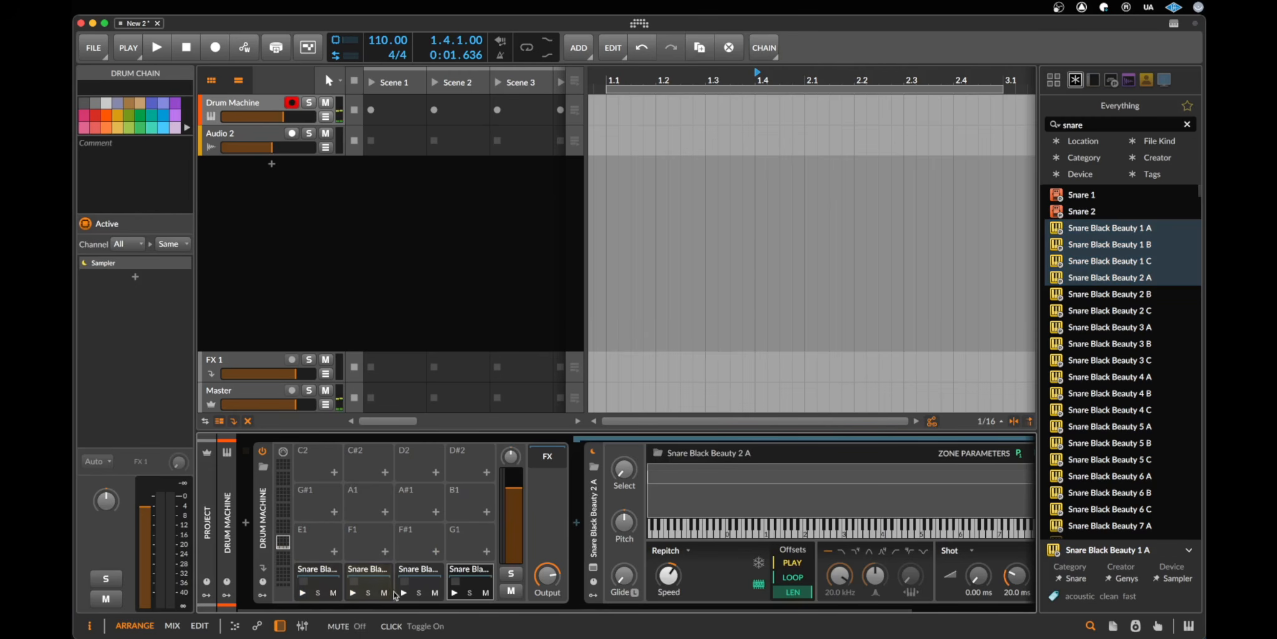
click(404, 593)
click(454, 593)
click(455, 593)
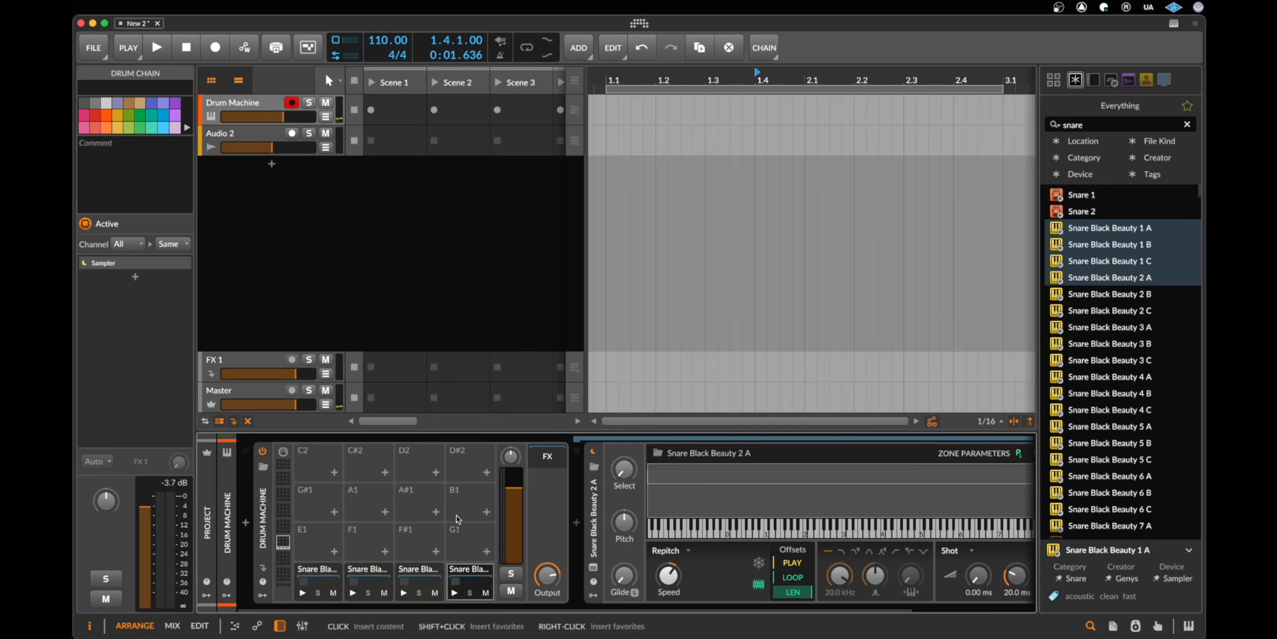
Replace the Drum Machine's content with the preset 808 Original (Bass-08) and bring its pads into view.
click(267, 530)
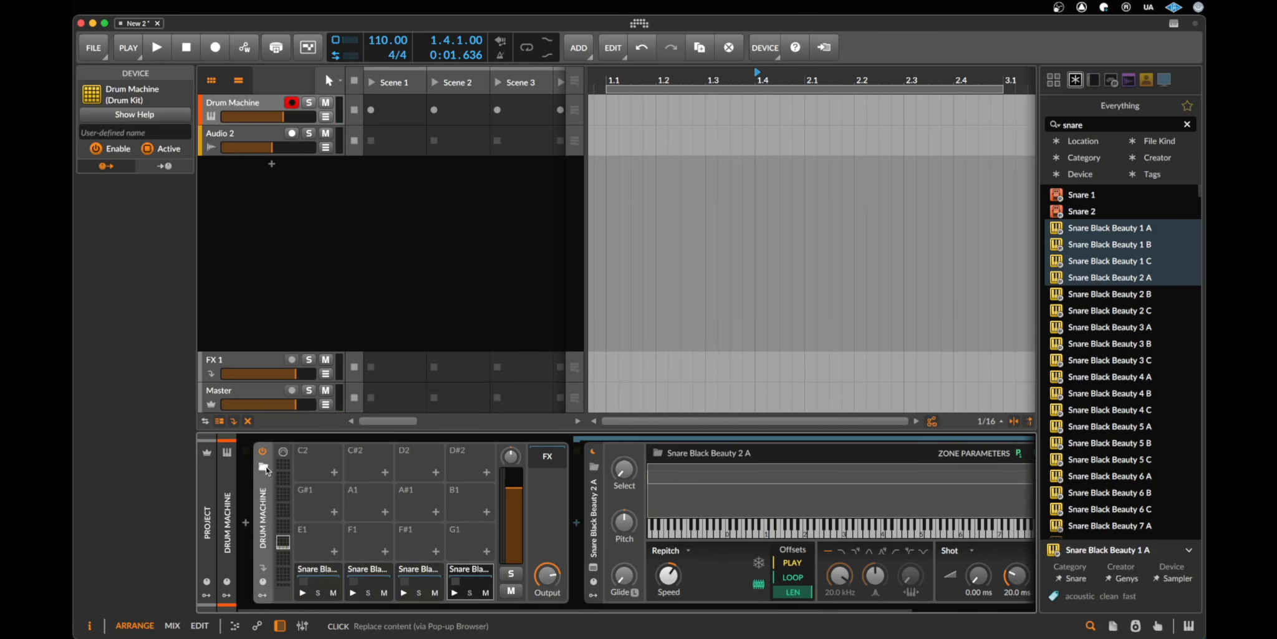
click(264, 468)
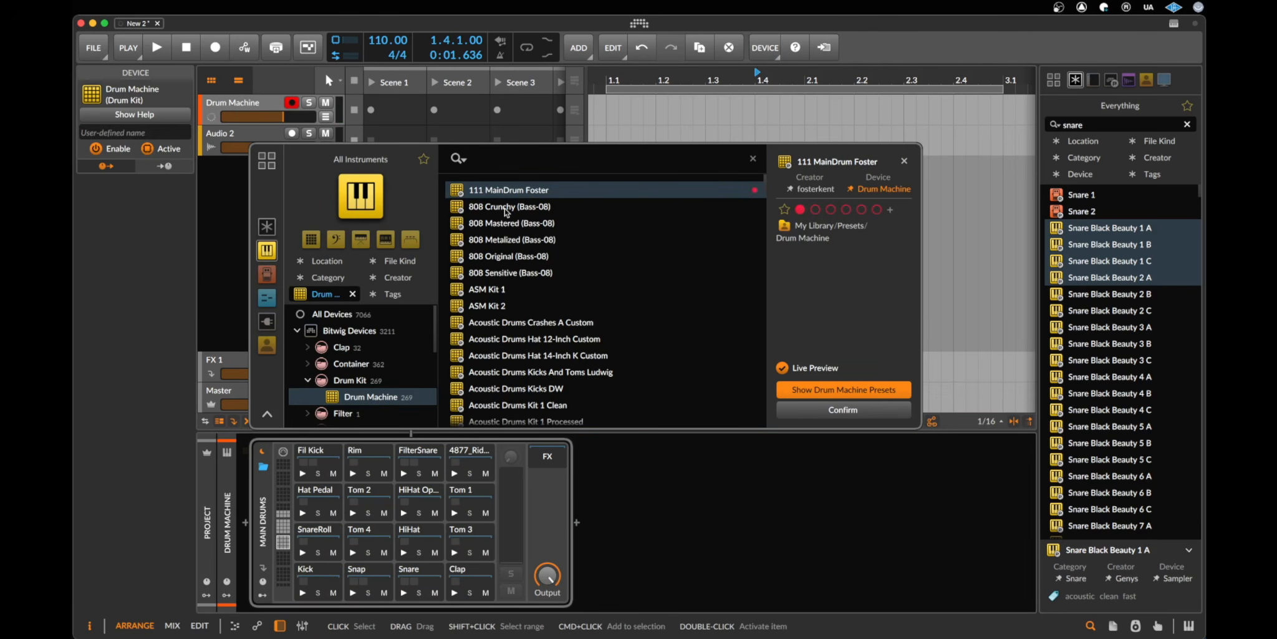
click(512, 256)
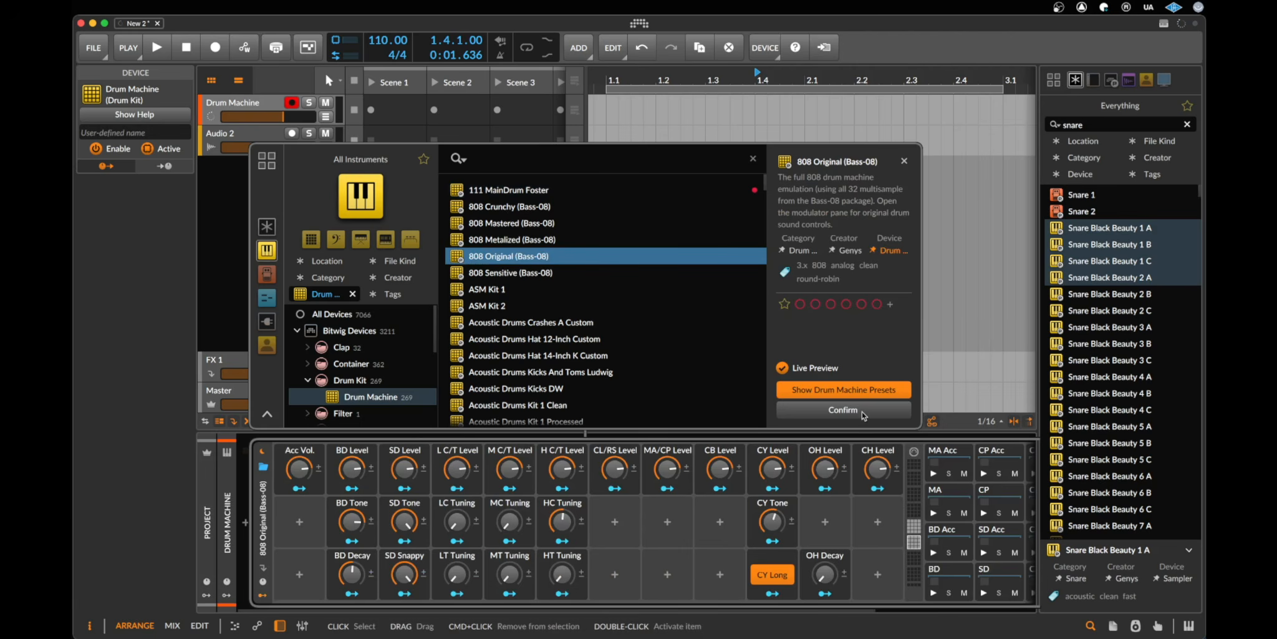
key(Return)
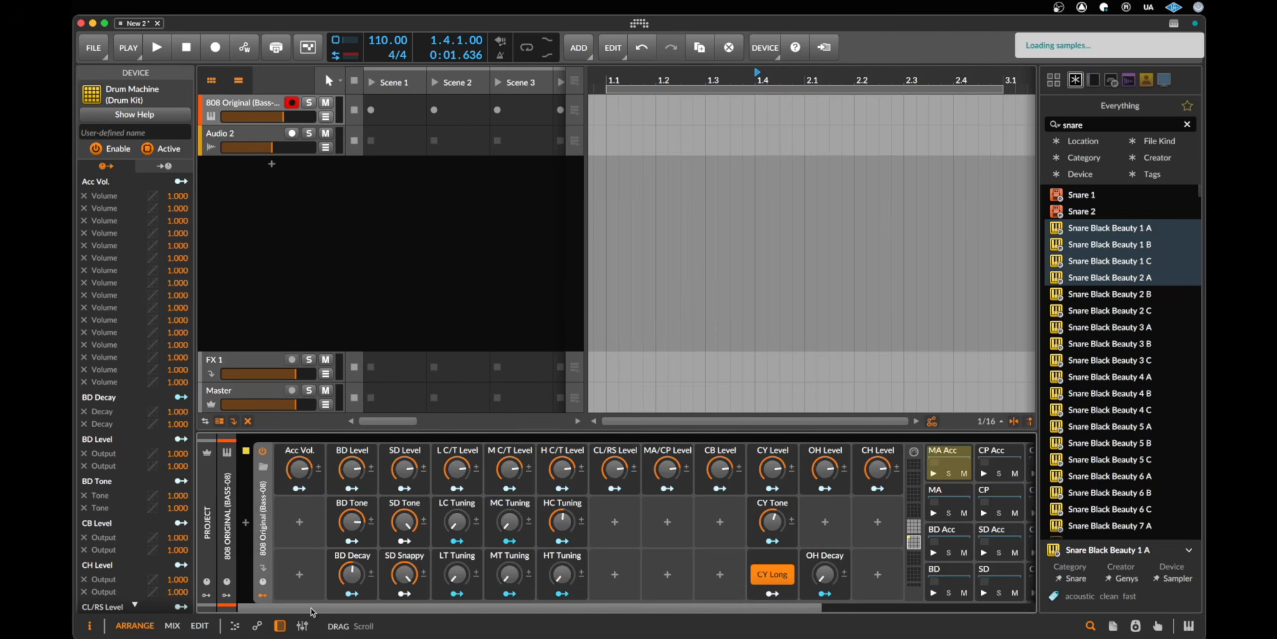
drag(312, 611, 590, 632)
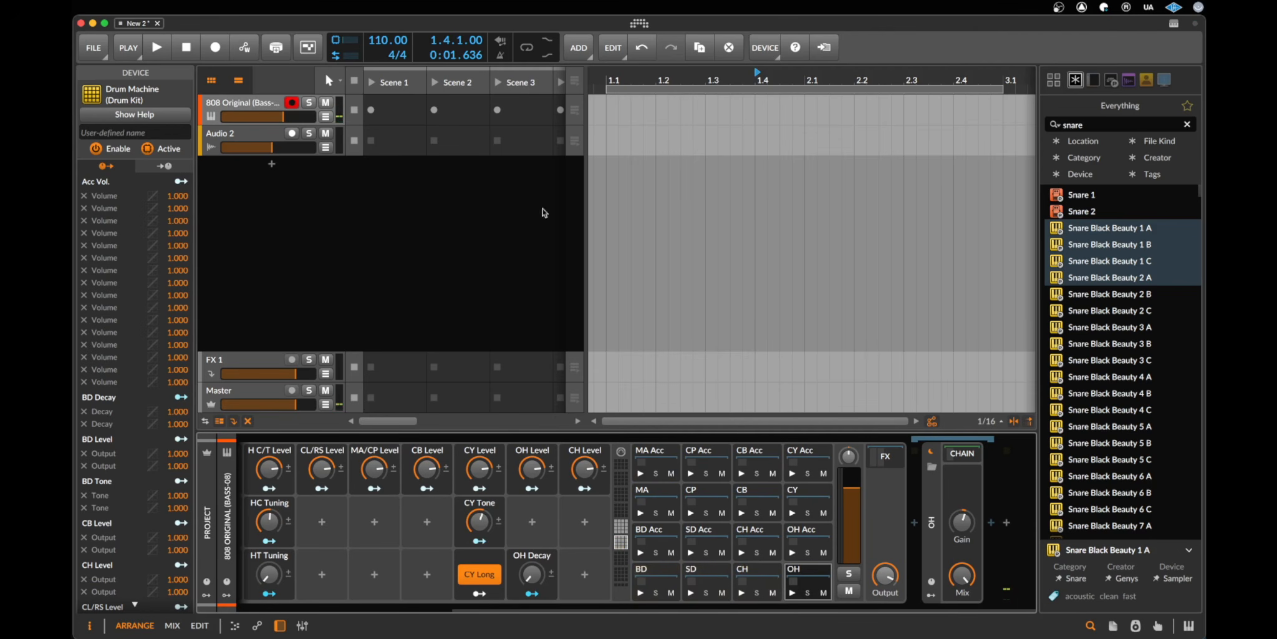
Record a bass drum, snare and closed hi-hat pattern on the 808 track, starting from 1.1.1.
click(589, 111)
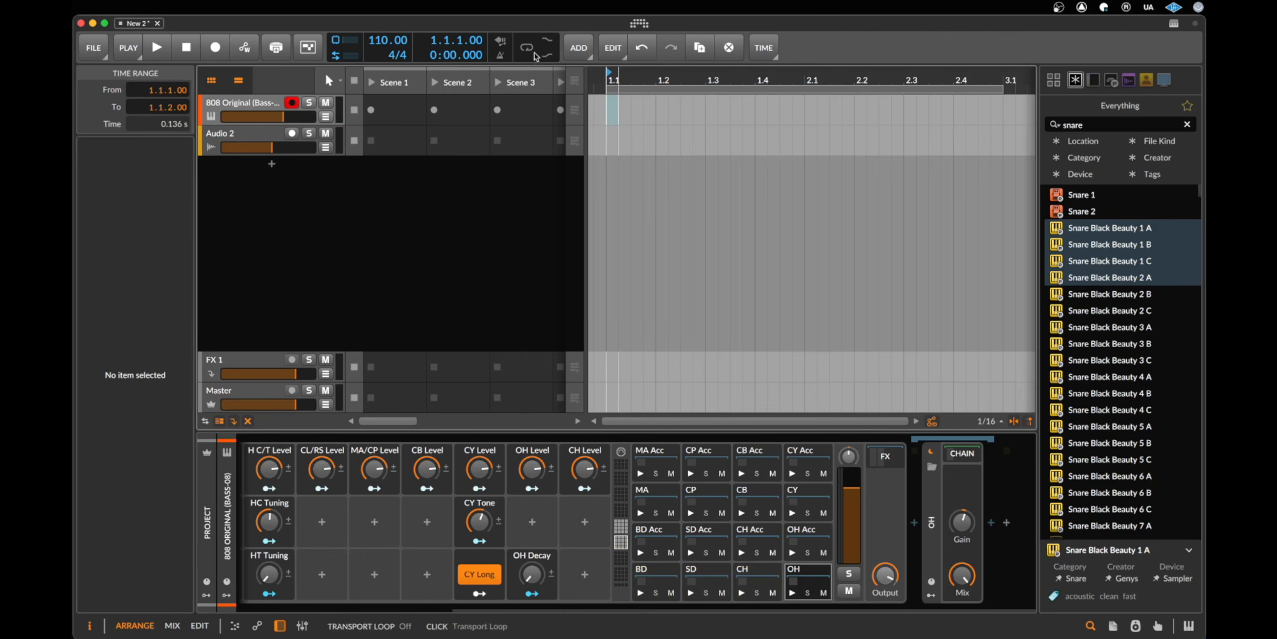
click(215, 48)
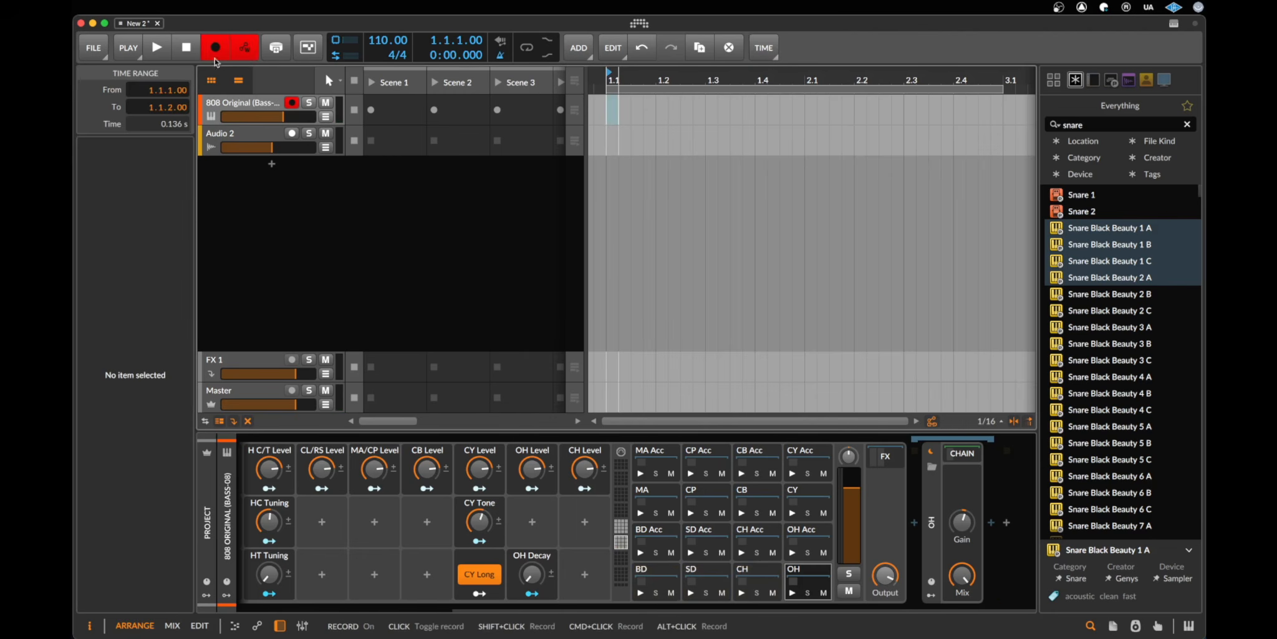
click(157, 49)
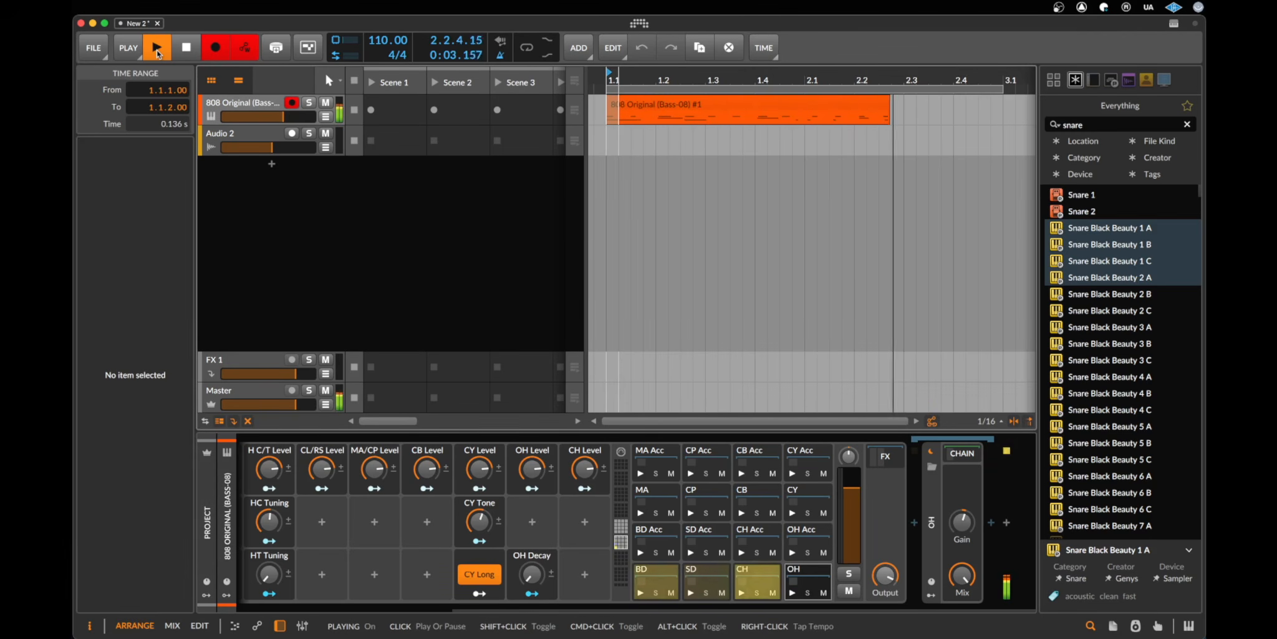
click(157, 50)
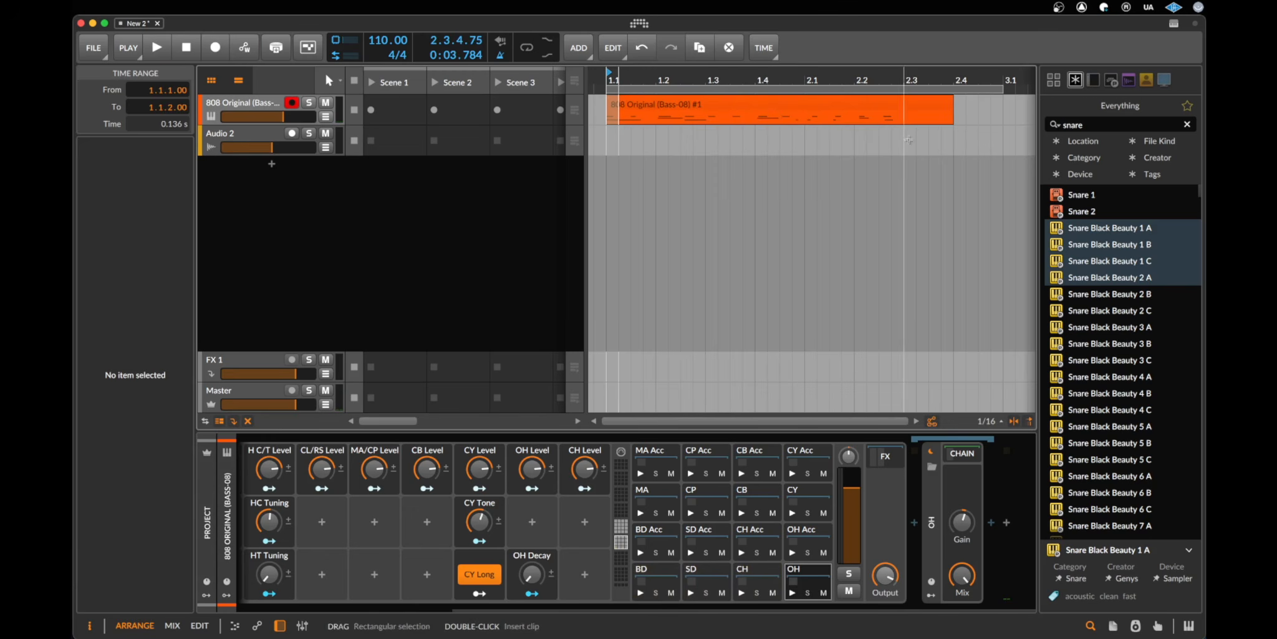
Extend the recorded 808 clip to two bars, play it back and show its notes in an enlarged editor.
drag(948, 100, 1003, 109)
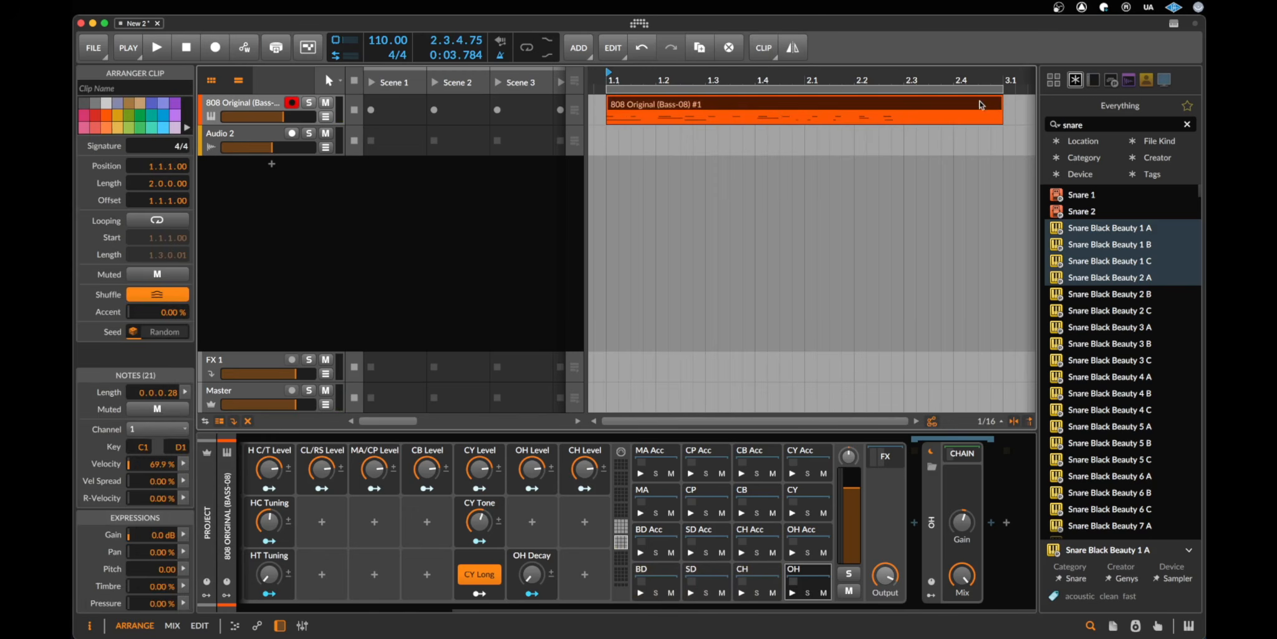
double_click(981, 105)
key(space)
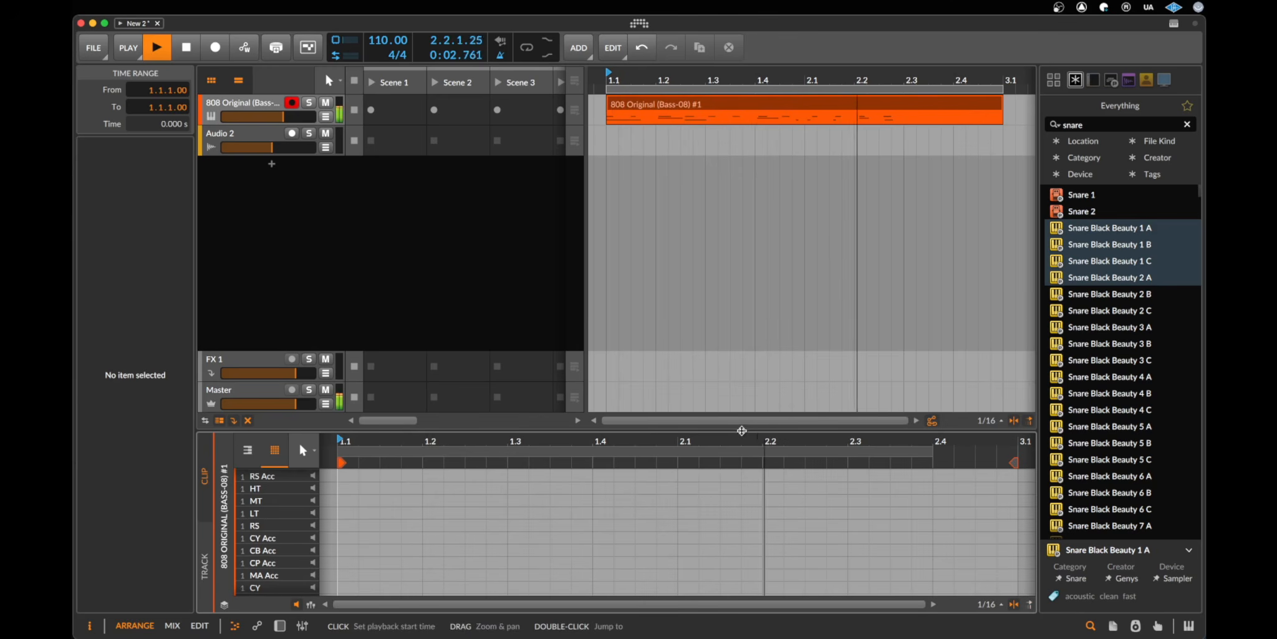
drag(741, 430, 721, 190)
key(space)
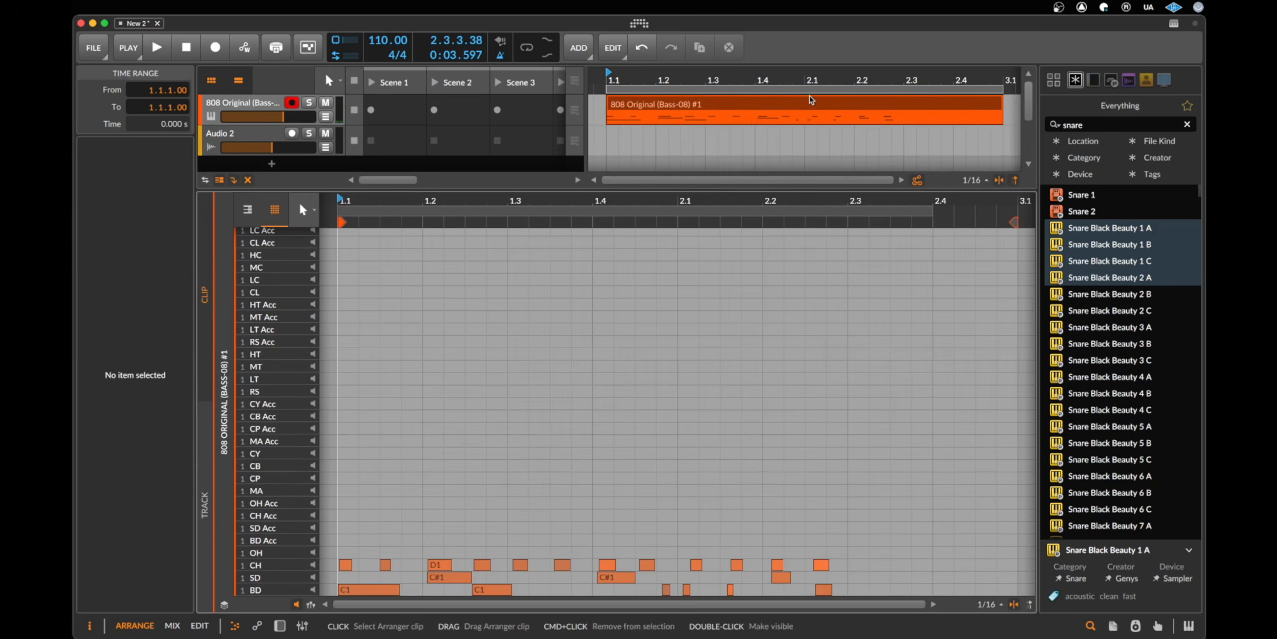
click(811, 101)
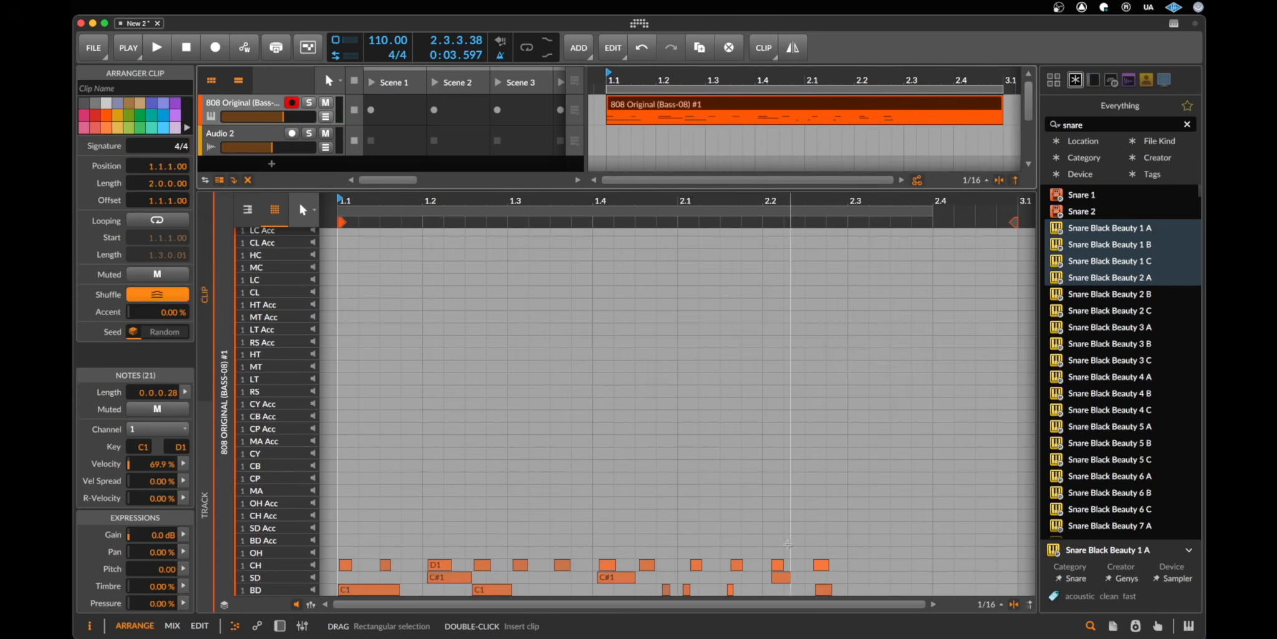
Quantize all notes of the recorded drum pattern and play back the result.
drag(912, 495, 337, 603)
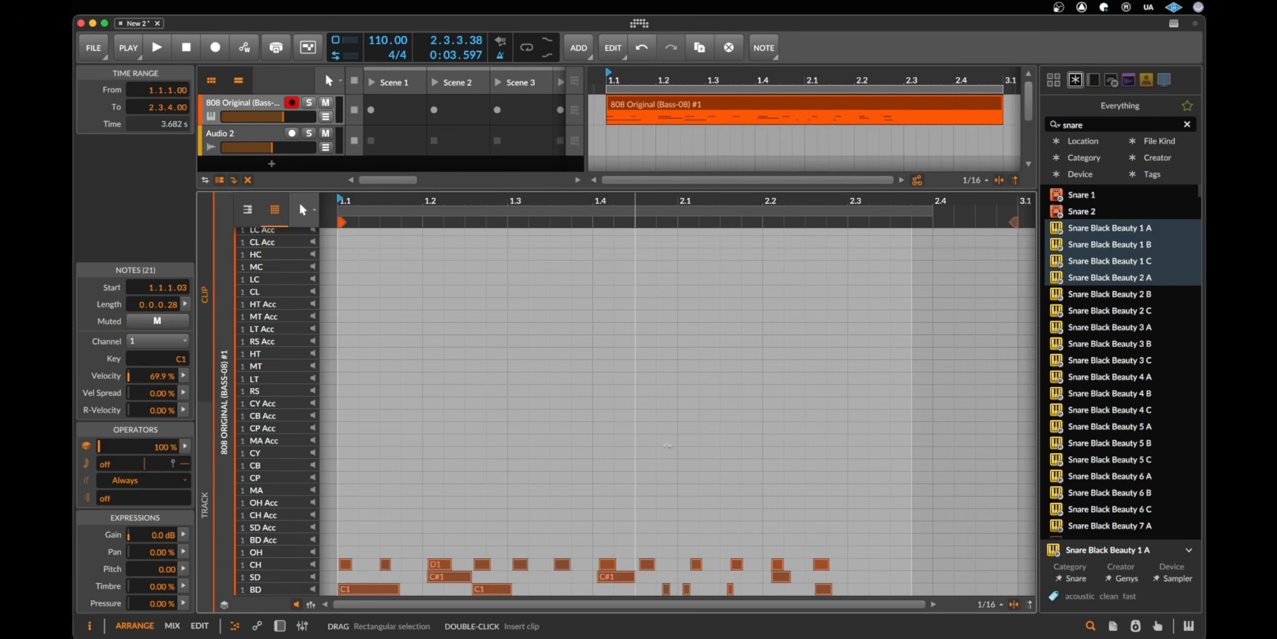
key(q)
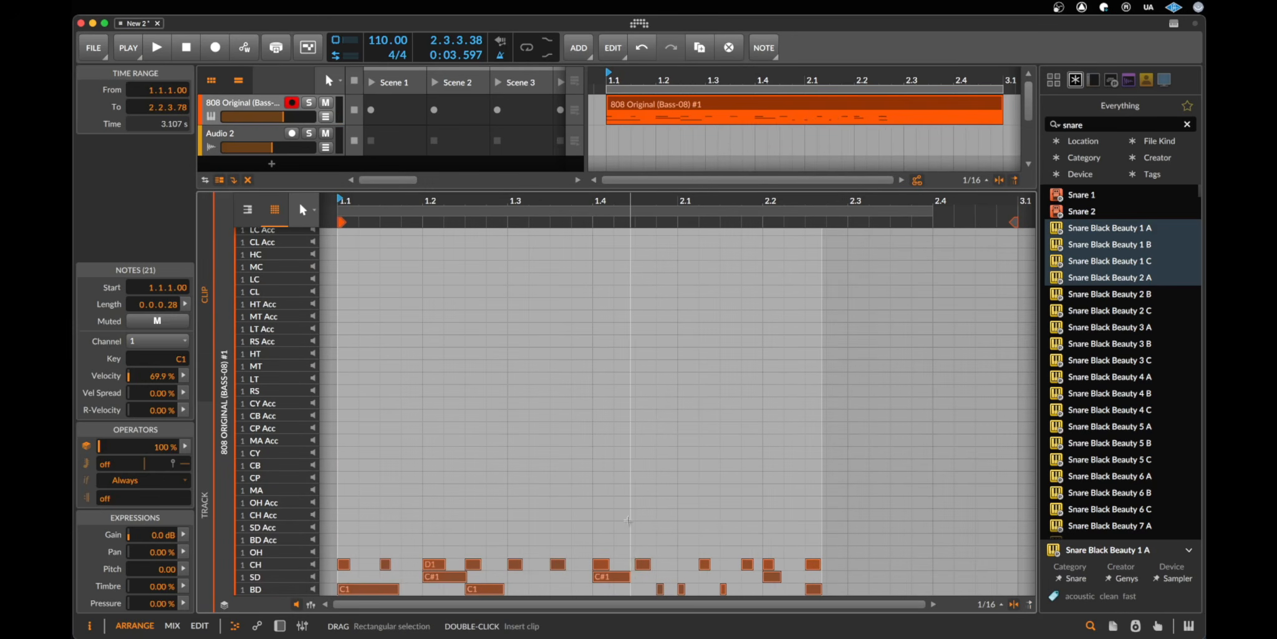
key(space)
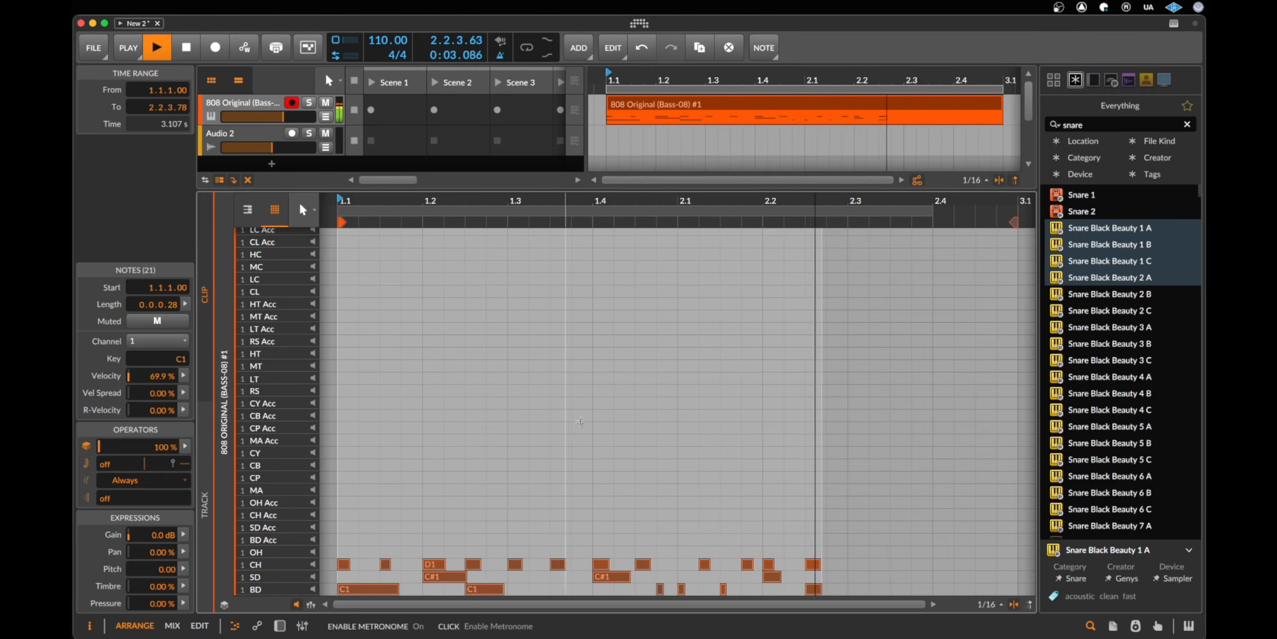
key(space)
Delete the recorded 808 clip from the arrangement and remove the 808 Original device from its track.
drag(852, 190, 909, 471)
key(Delete)
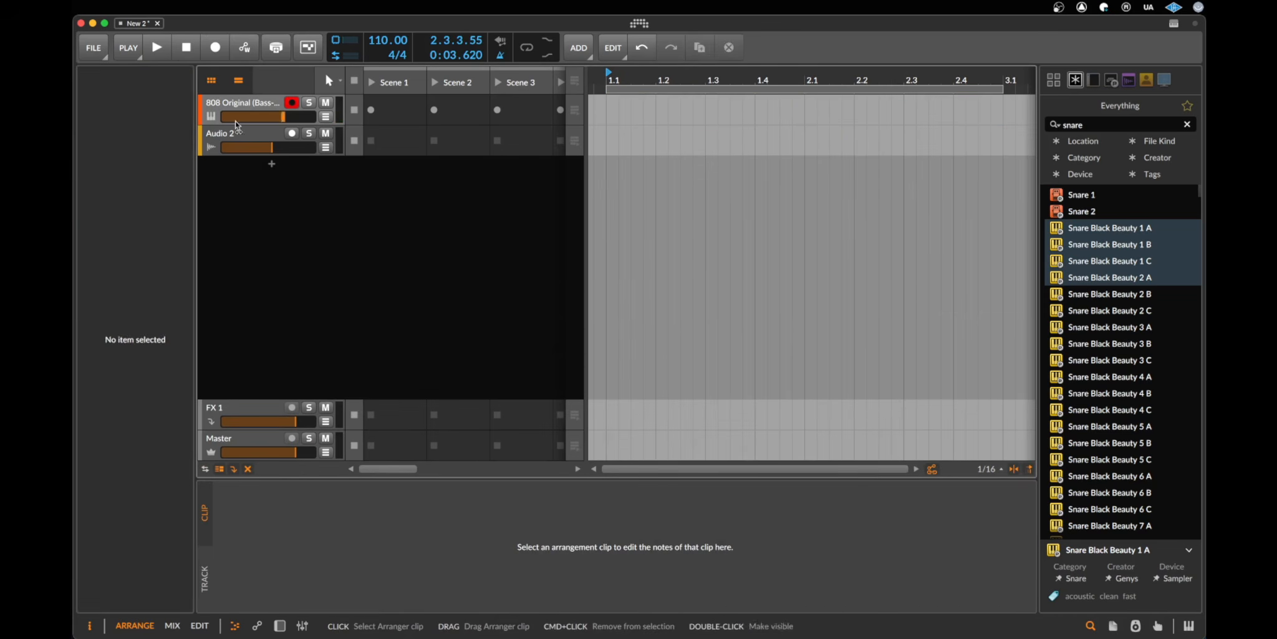
double_click(247, 107)
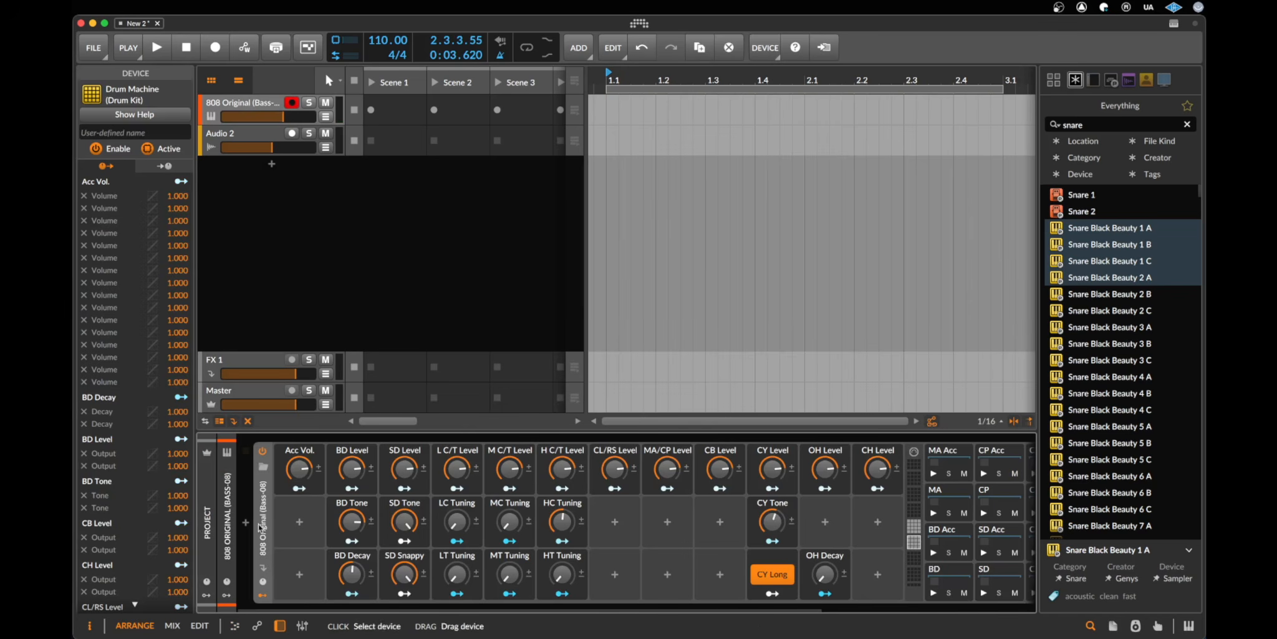
key(Delete)
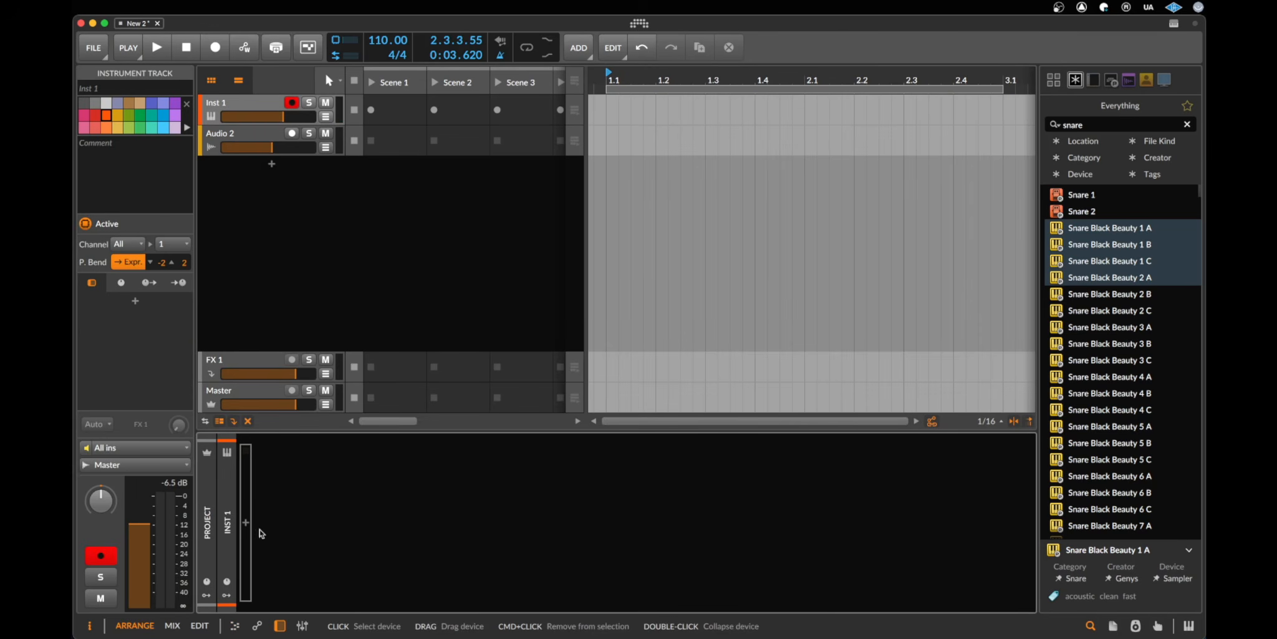
Insert an E-Kick on the instrument track, vary its pitch modulation Amount, and raise its modulation Decay, Tune and generator Decay.
click(246, 522)
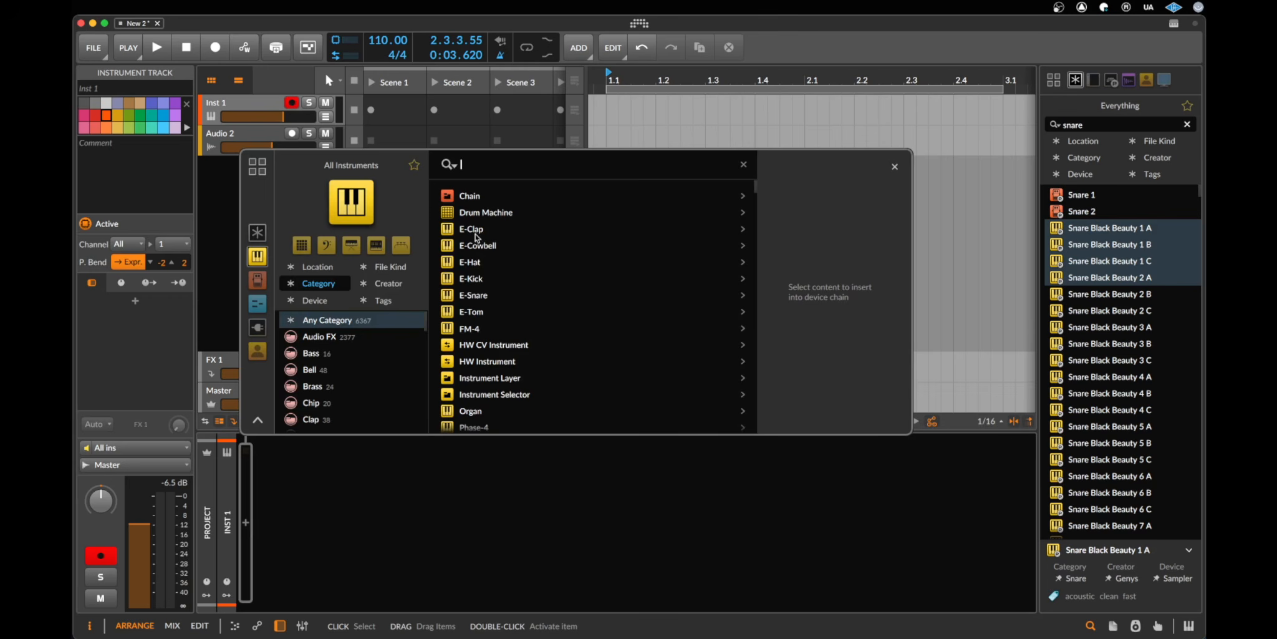
double_click(475, 279)
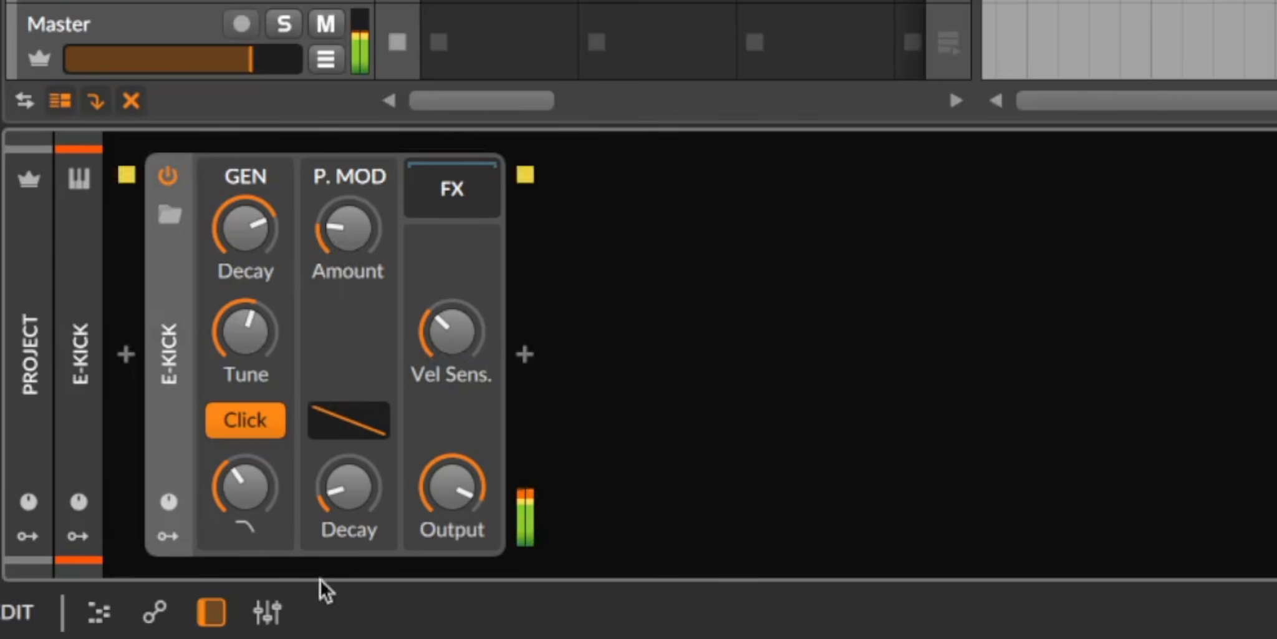
drag(345, 249, 345, 209)
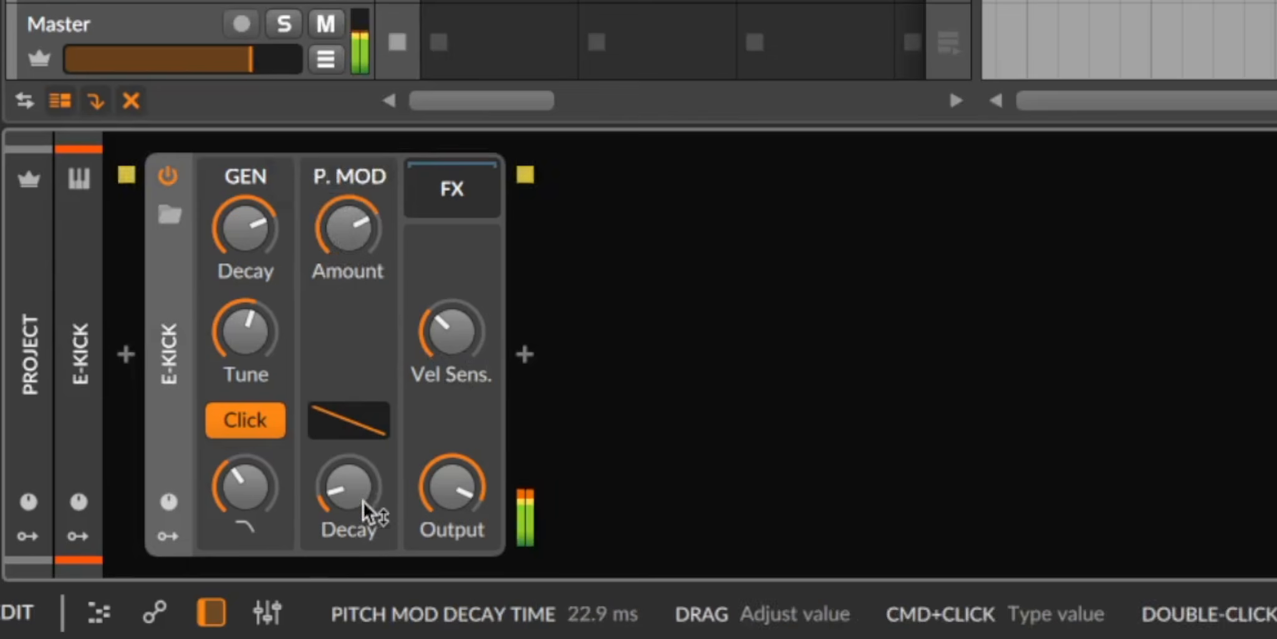
mouse_move(371, 513)
mouse_down()
mouse_move(371, 486)
mouse_move(370, 502)
mouse_up()
drag(348, 227, 348, 244)
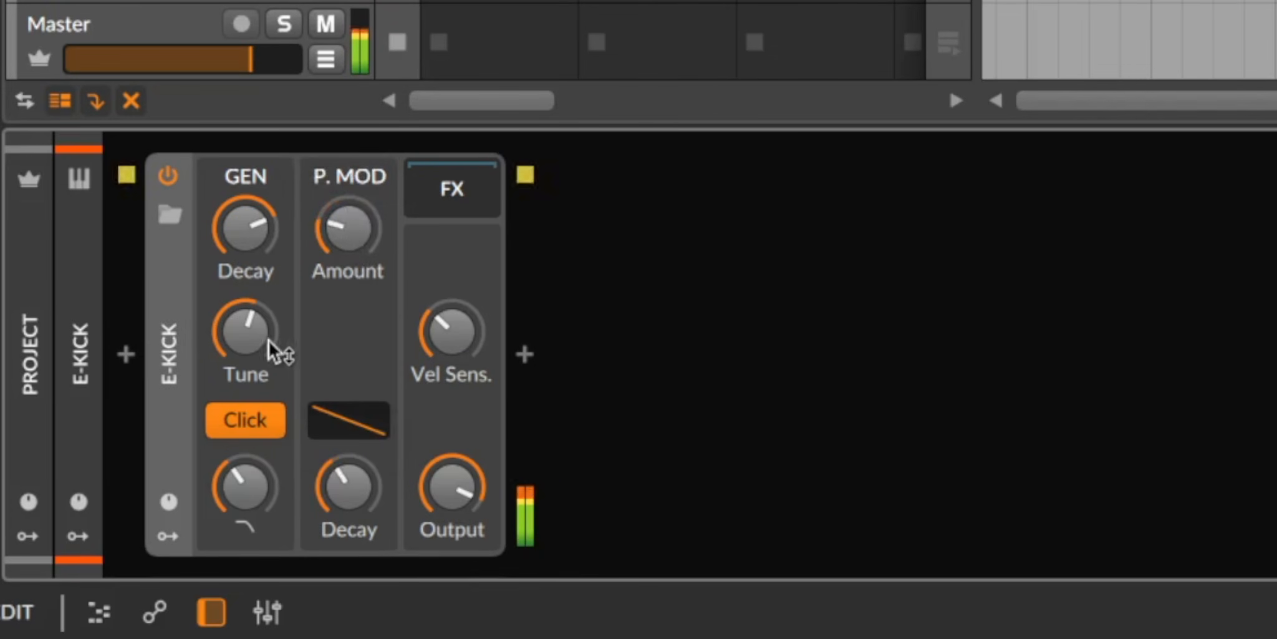
mouse_move(276, 348)
mouse_down()
mouse_move(276, 336)
mouse_move(276, 349)
mouse_up()
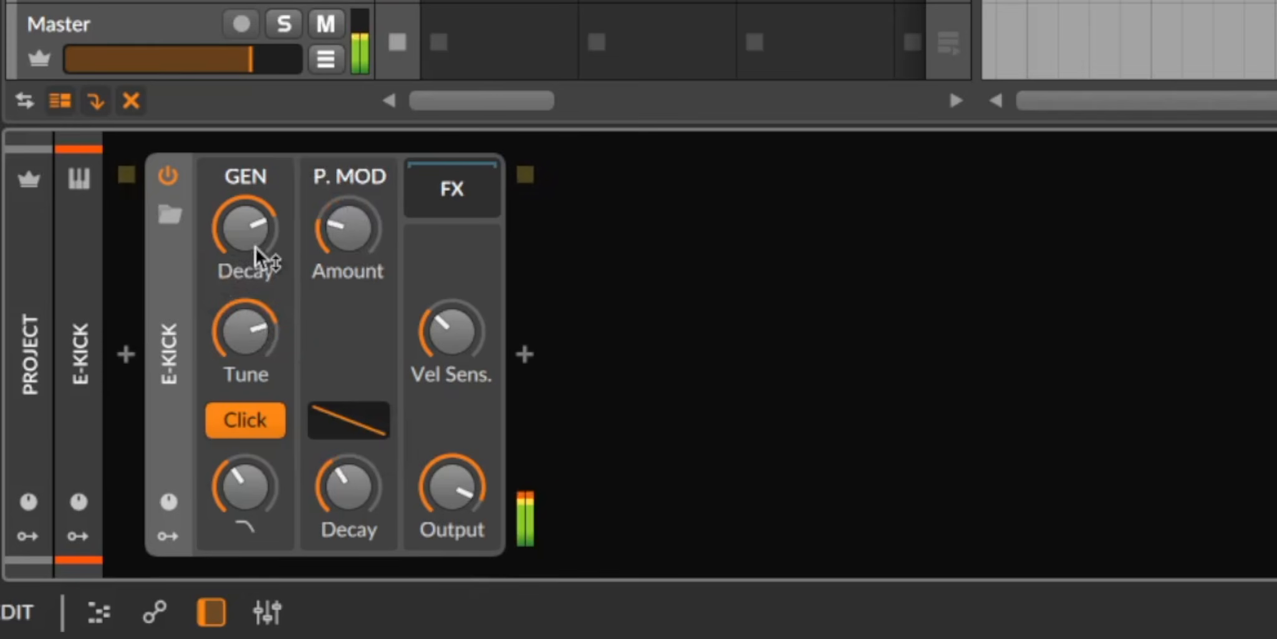
mouse_move(254, 249)
mouse_down()
mouse_move(254, 237)
mouse_move(255, 281)
mouse_move(254, 251)
mouse_up()
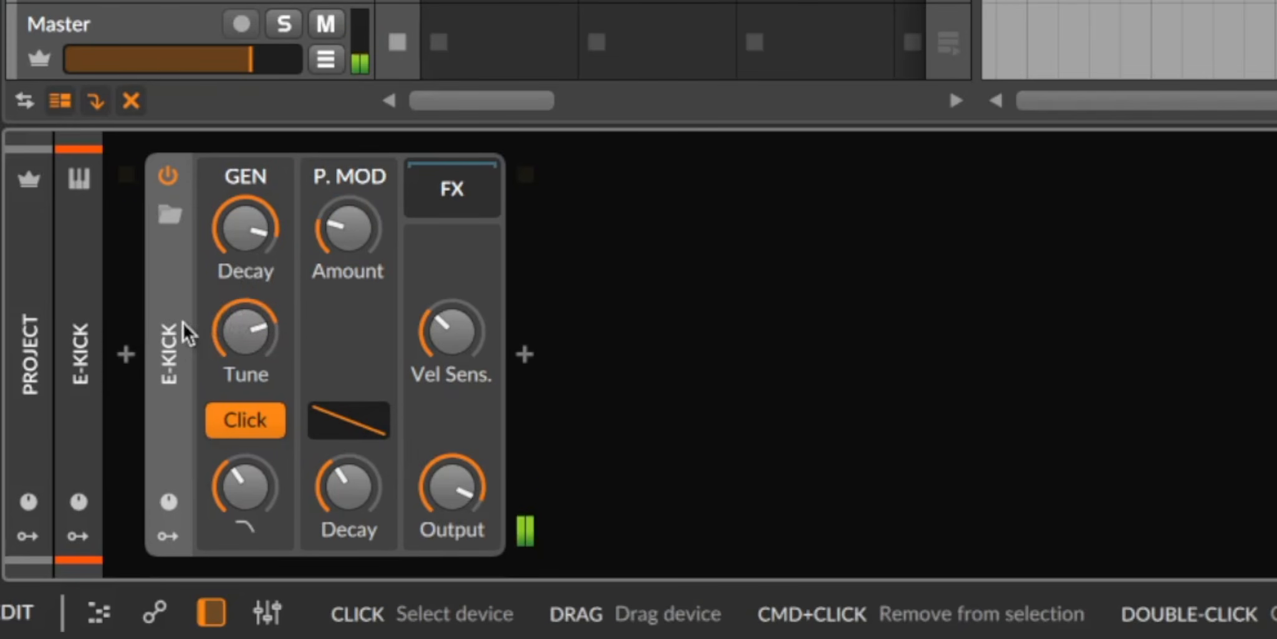
Remove the E-Kick from the instrument track and insert an E-Clap in its place.
key(Delete)
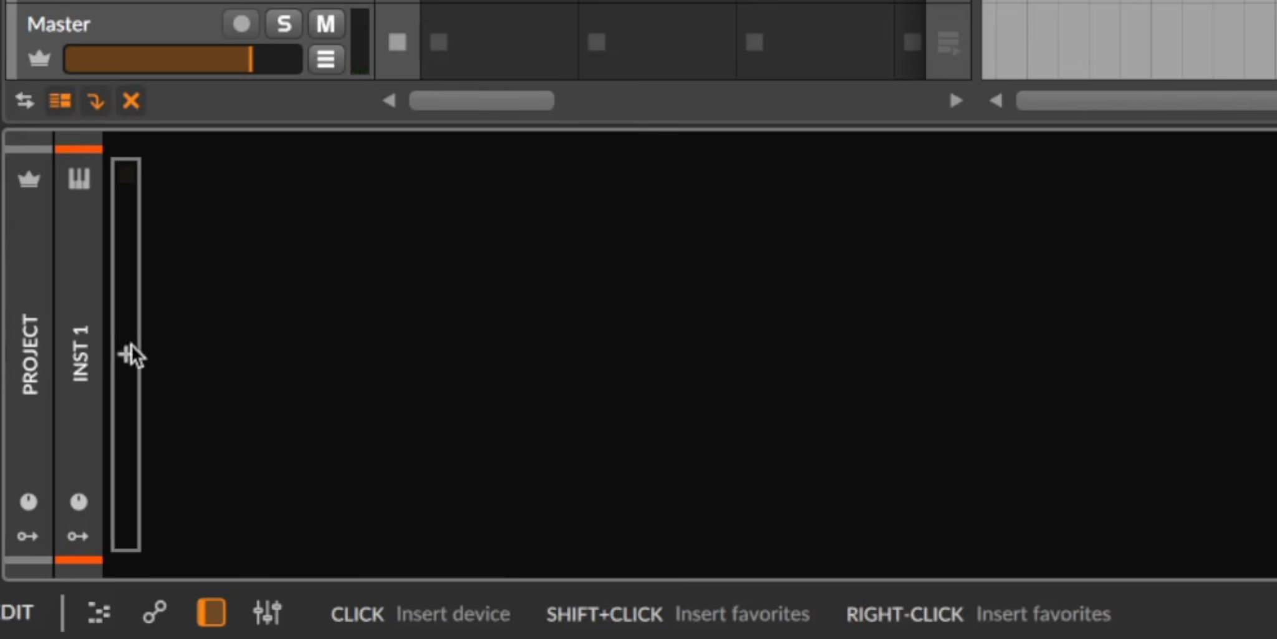
click(128, 354)
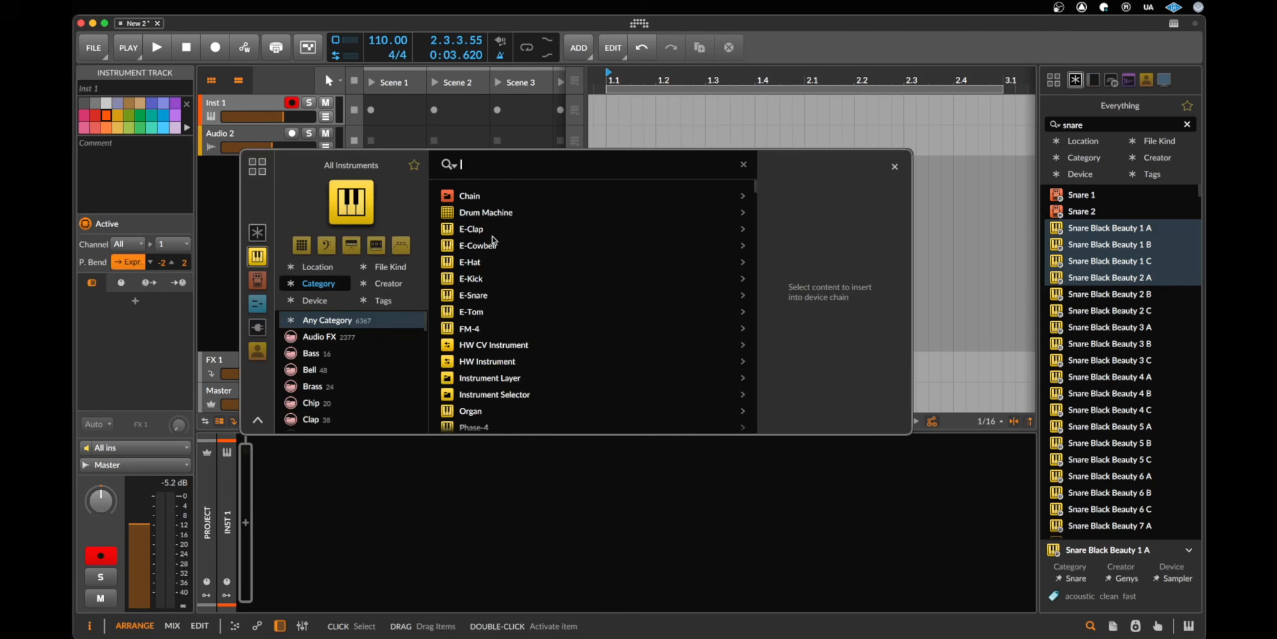
click(493, 232)
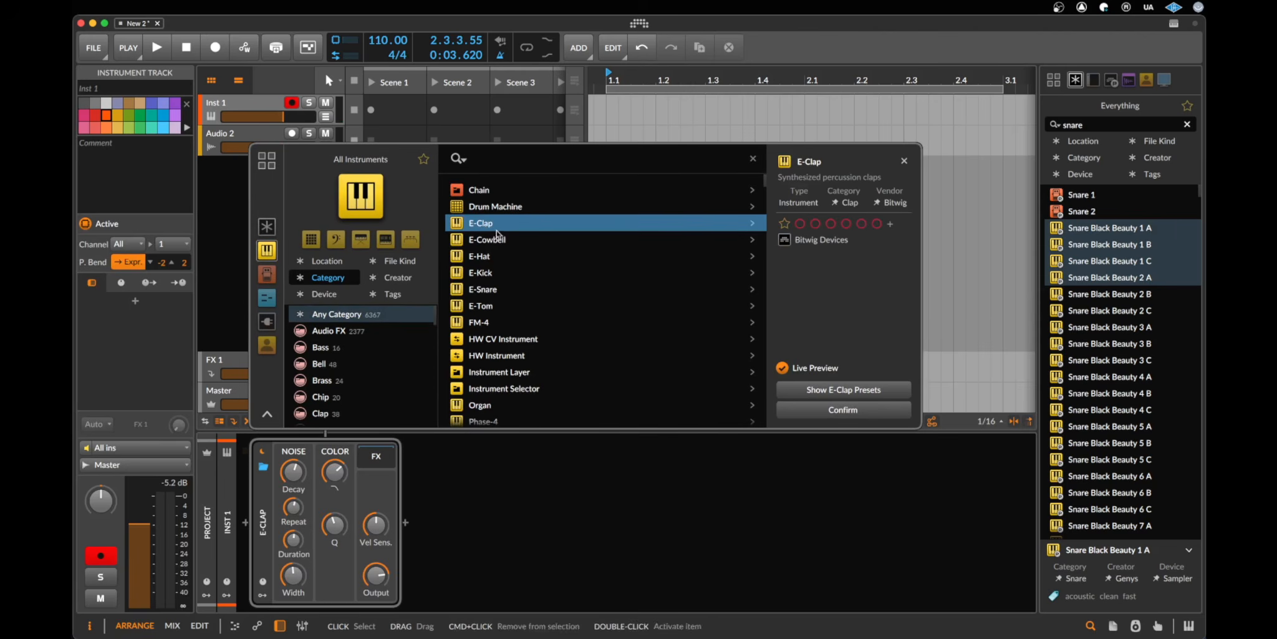
click(818, 410)
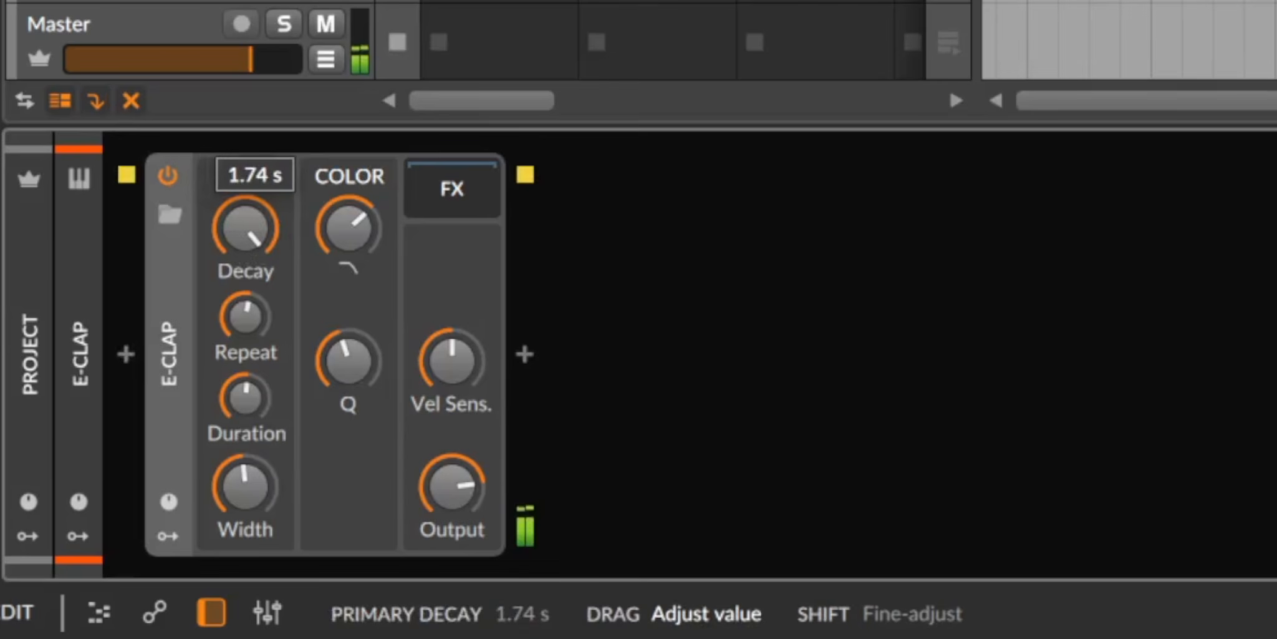
Shape the E-Clap by shortening Decay and Duration, varying Repeat, and raising the color section's Q and filter frequency.
drag(245, 229, 245, 312)
drag(245, 398, 245, 380)
drag(245, 316, 245, 340)
mouse_move(348, 361)
mouse_down()
mouse_move(348, 334)
mouse_move(348, 346)
mouse_up()
drag(368, 246, 388, 228)
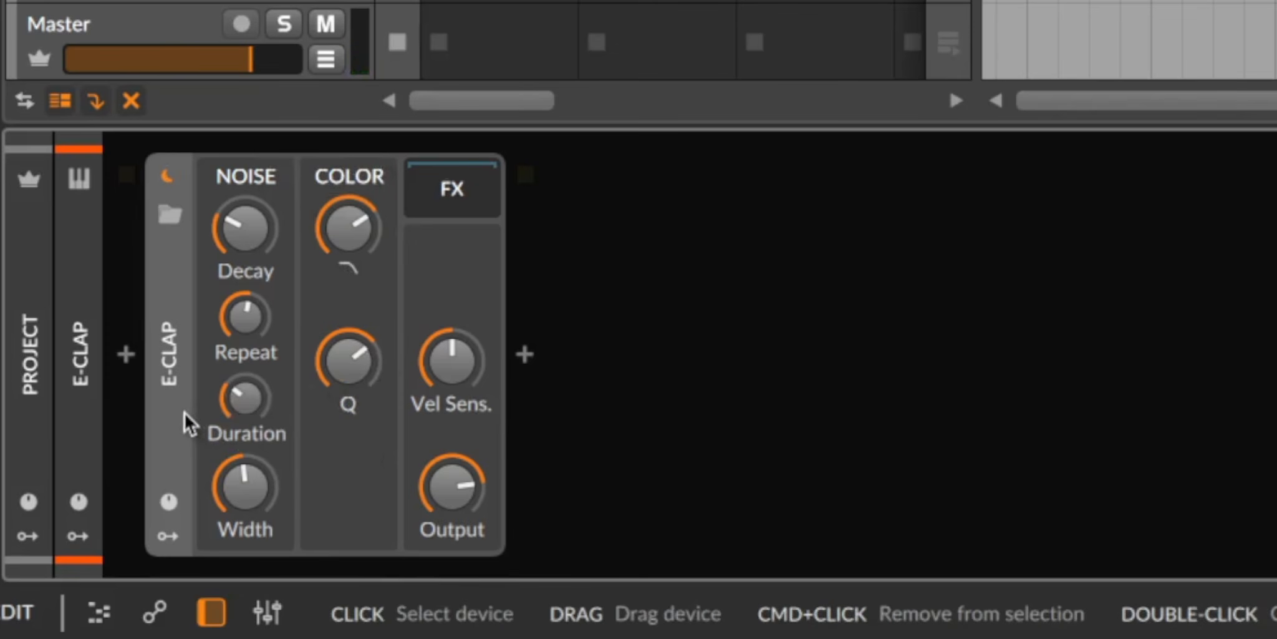
Remove the E-Clap from the instrument track and insert an E-Tom in its place.
key(Delete)
click(137, 354)
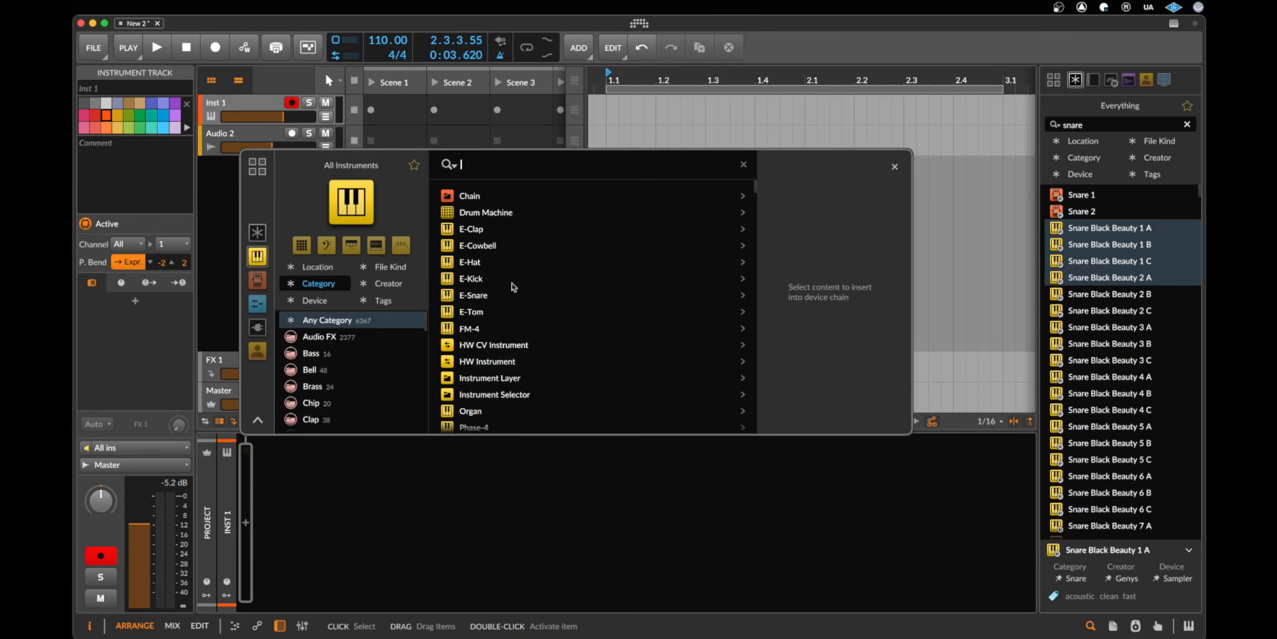
double_click(485, 310)
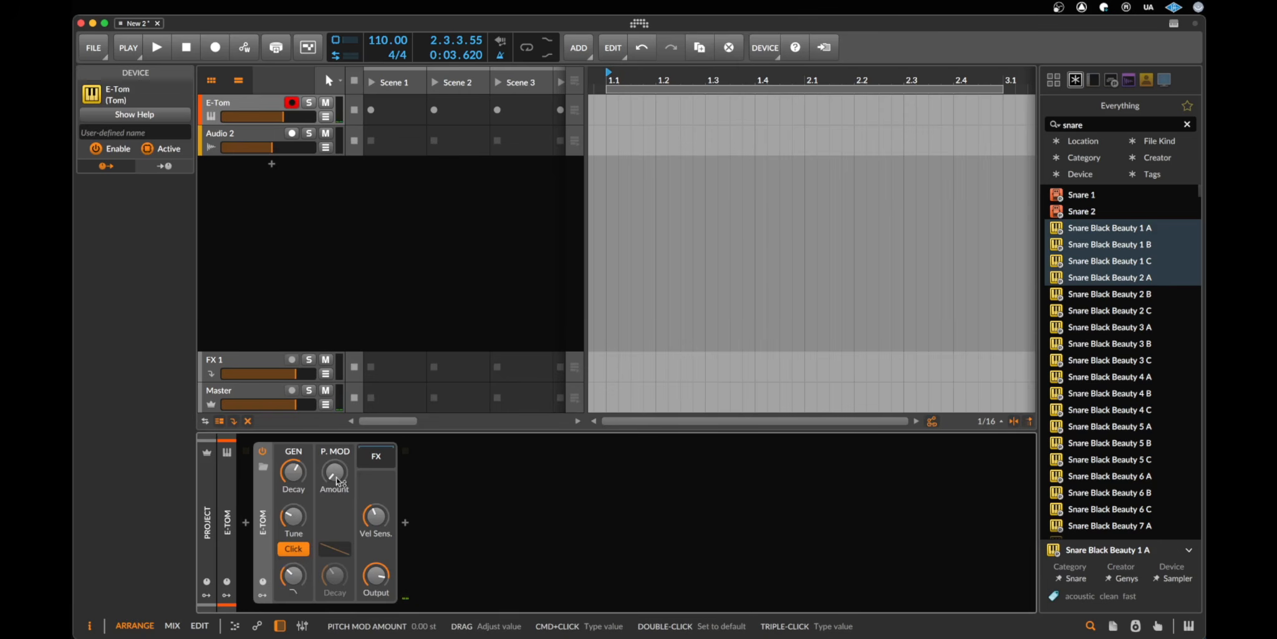
Raise the E-Tom's pitch modulation Amount and lengthen its generator Decay.
mouse_move(341, 481)
mouse_down()
mouse_move(341, 437)
mouse_move(350, 480)
mouse_up()
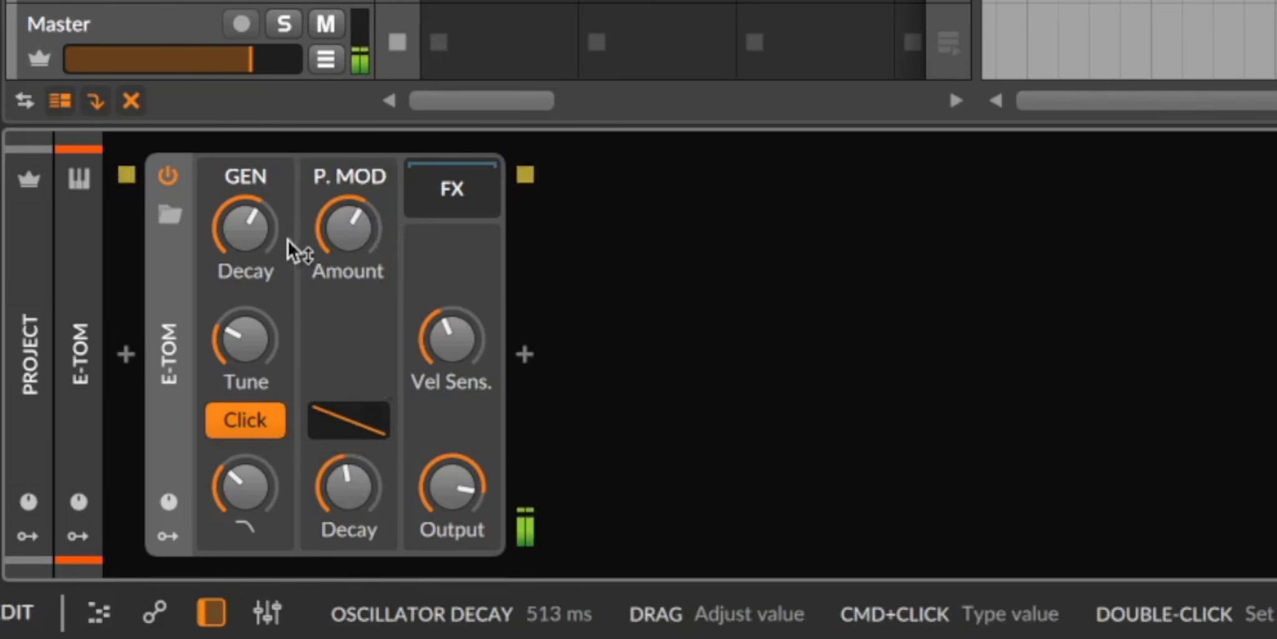
drag(272, 228, 273, 207)
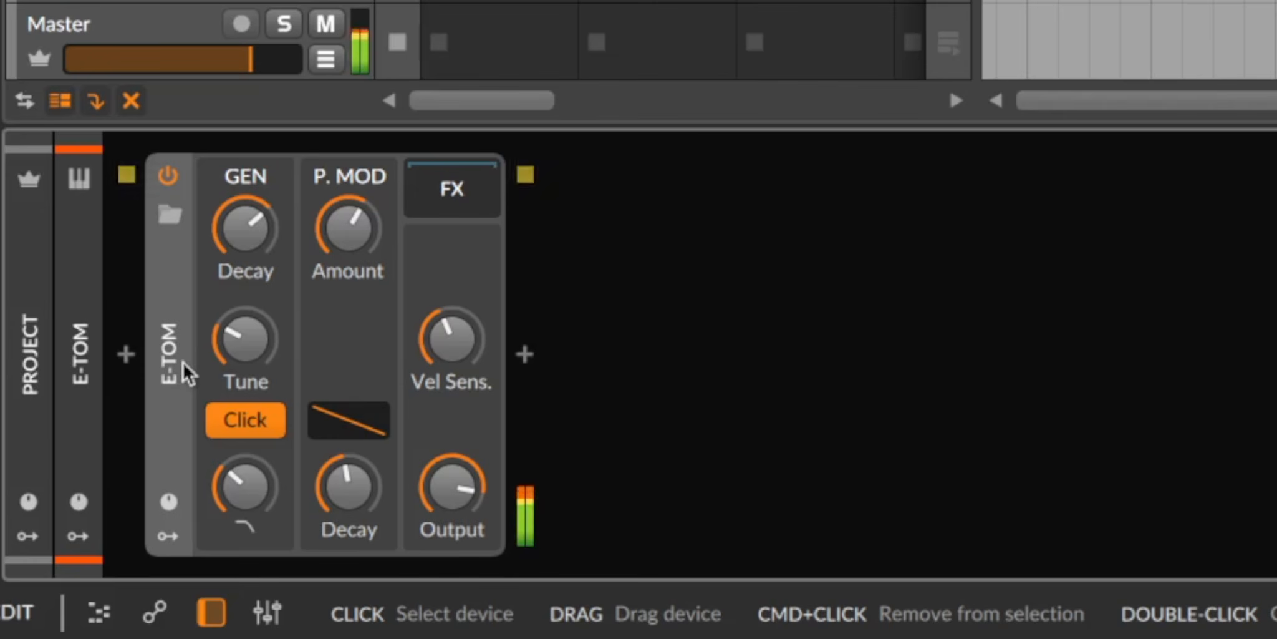
Remove the E-Tom from the instrument track and insert an Organ in its place.
key(Delete)
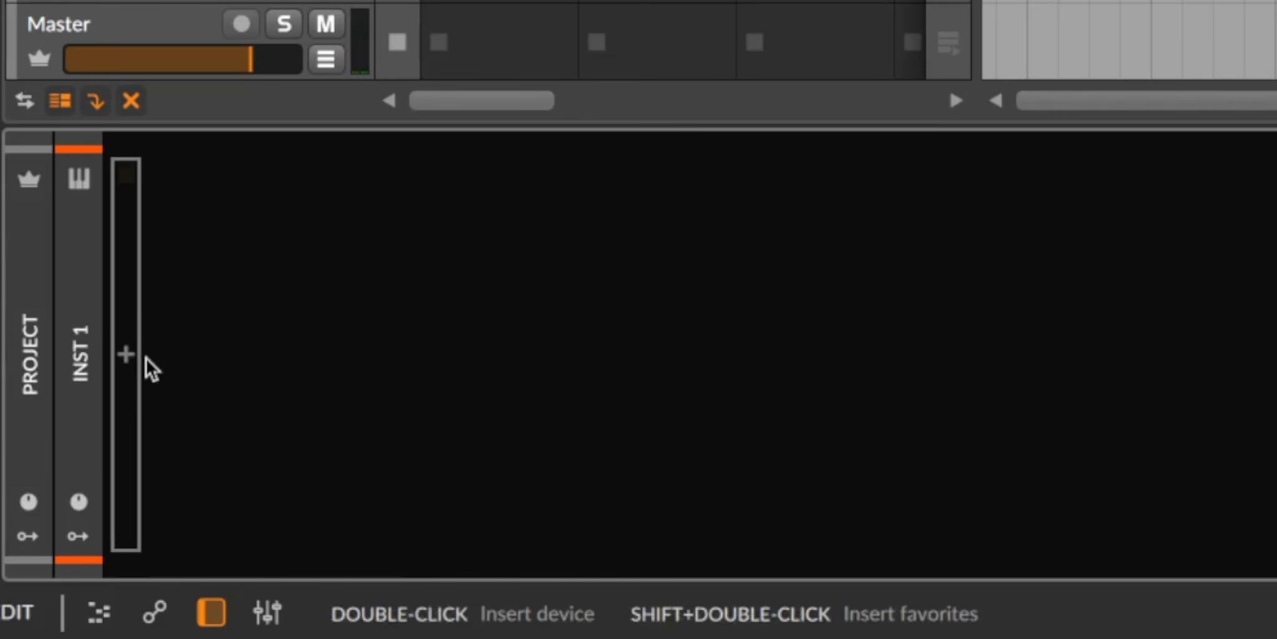
click(125, 353)
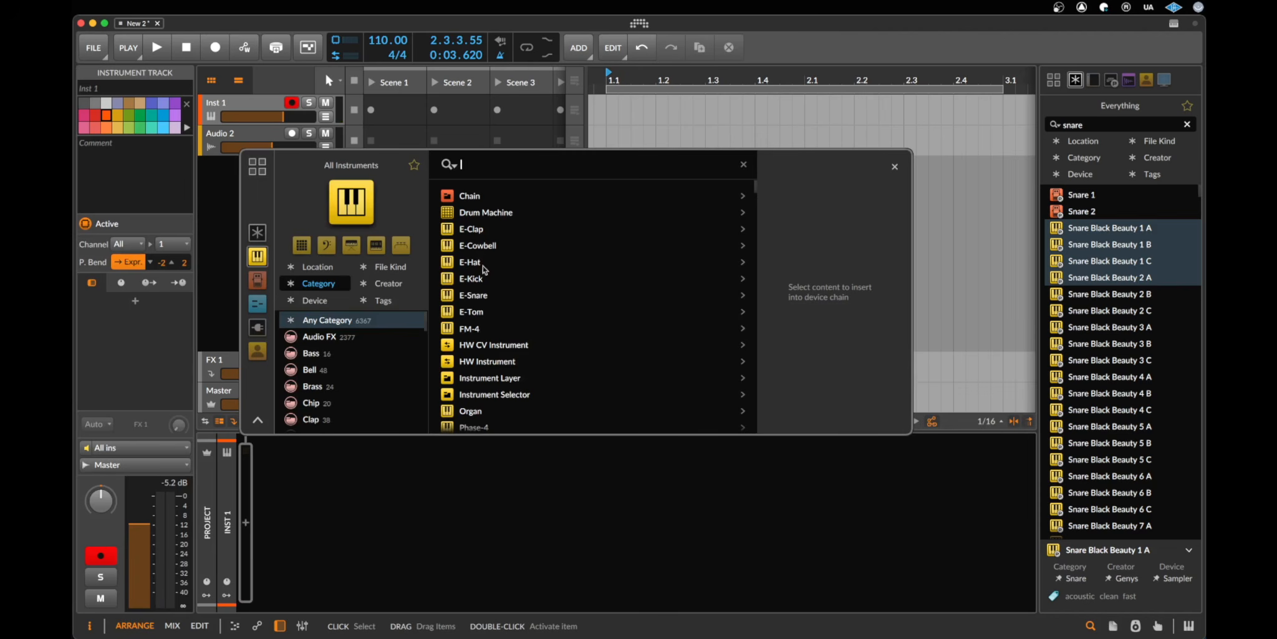
scroll(524, 307, down, 3)
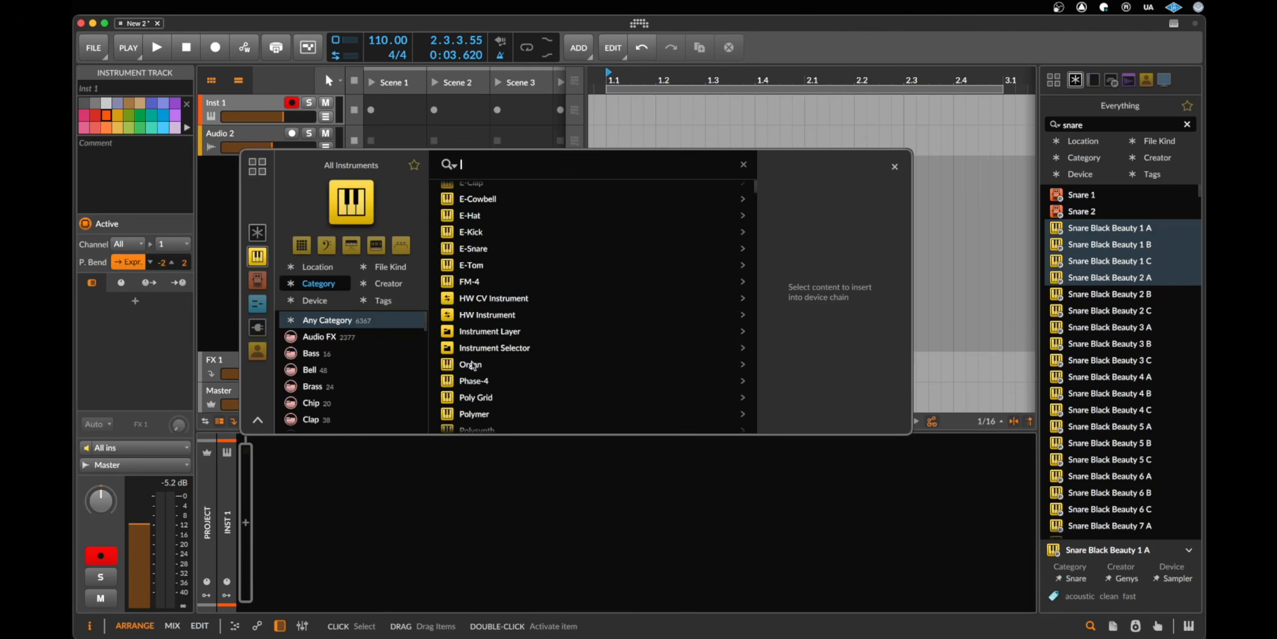
double_click(491, 368)
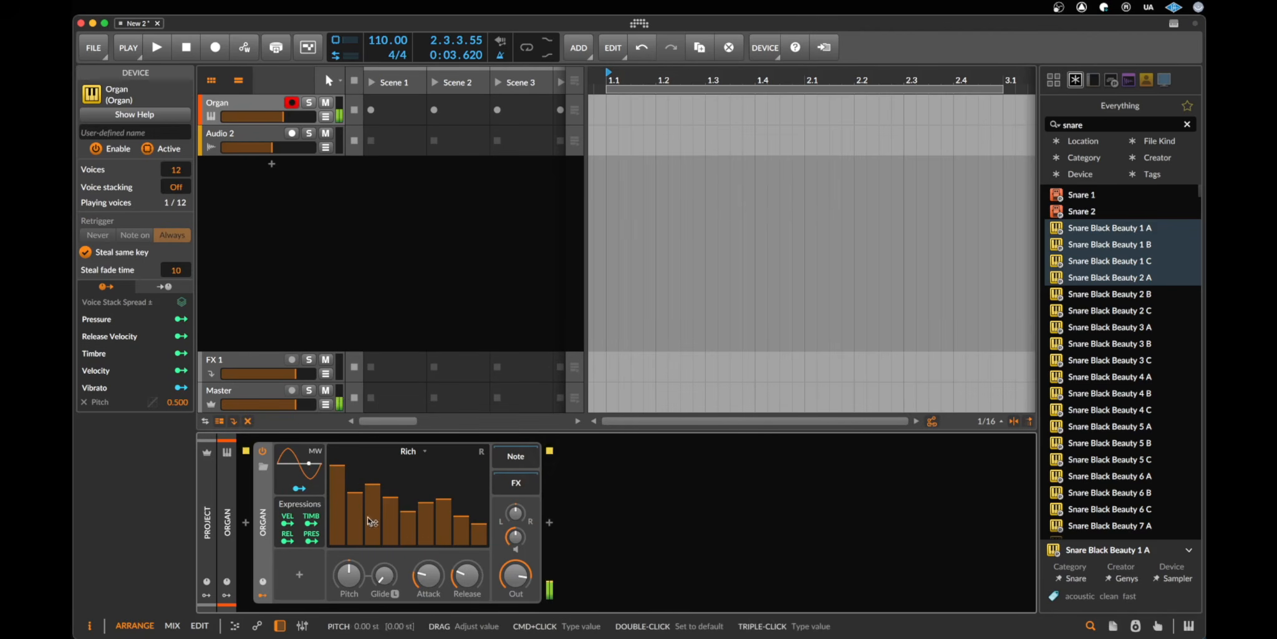
Reshape the Organ's drawbar levels, raising several upper harmonics and lowering the first few bars.
drag(355, 482, 354, 458)
mouse_move(403, 492)
mouse_down()
mouse_move(404, 453)
mouse_move(424, 478)
mouse_up()
drag(443, 503, 446, 485)
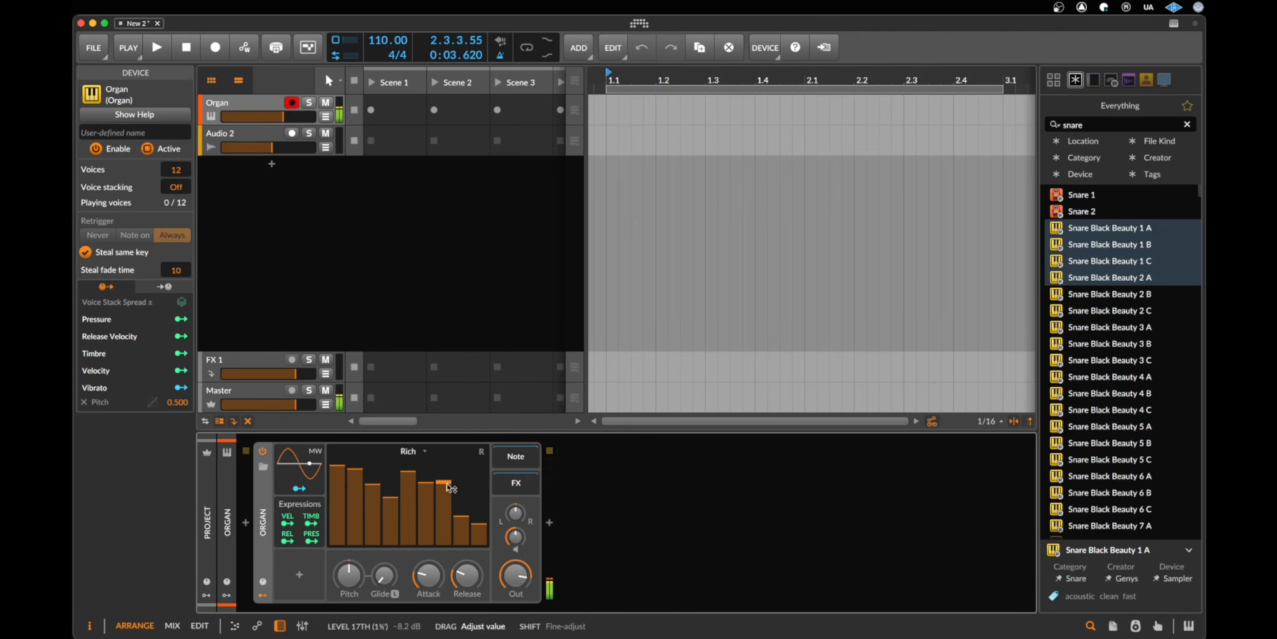
drag(474, 542, 473, 502)
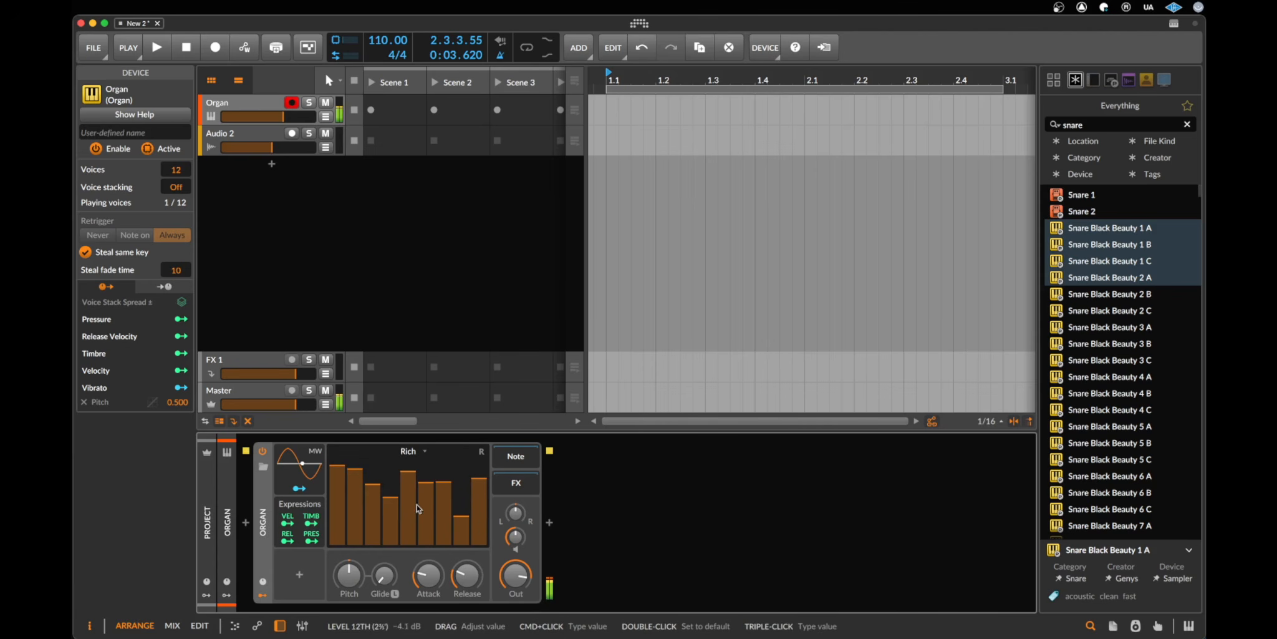
mouse_move(391, 498)
mouse_down()
mouse_move(391, 519)
mouse_move(356, 525)
mouse_move(378, 518)
mouse_up()
mouse_move(443, 487)
mouse_down()
mouse_move(442, 500)
mouse_move(459, 476)
mouse_up()
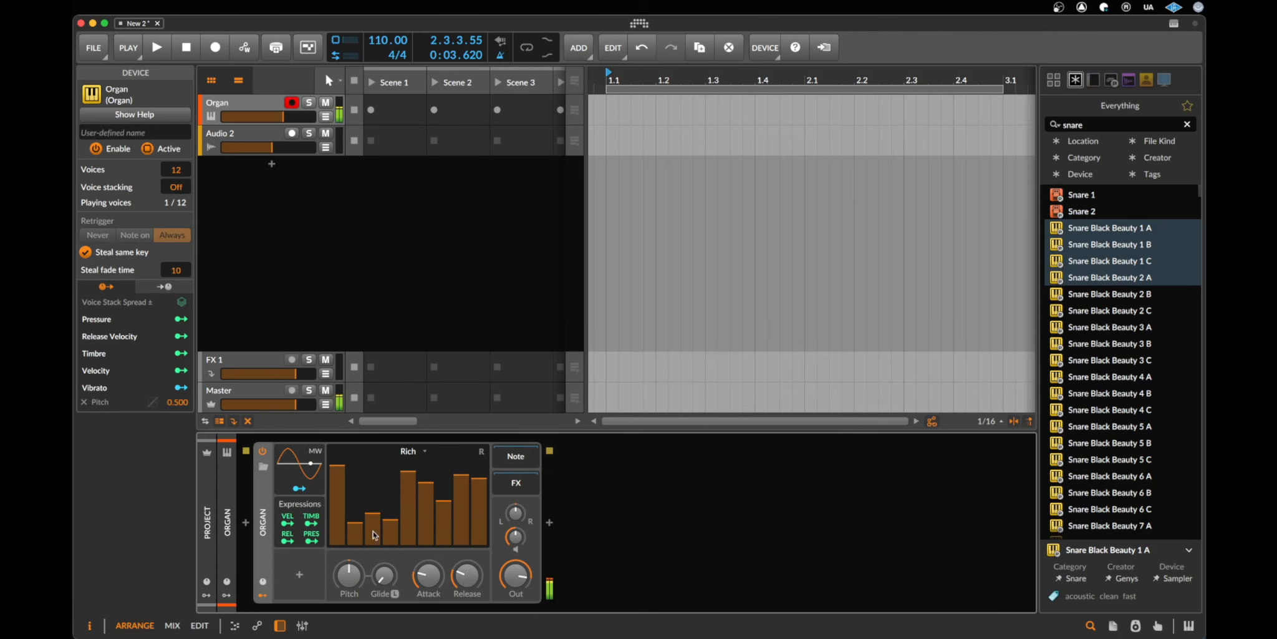
drag(373, 512, 373, 466)
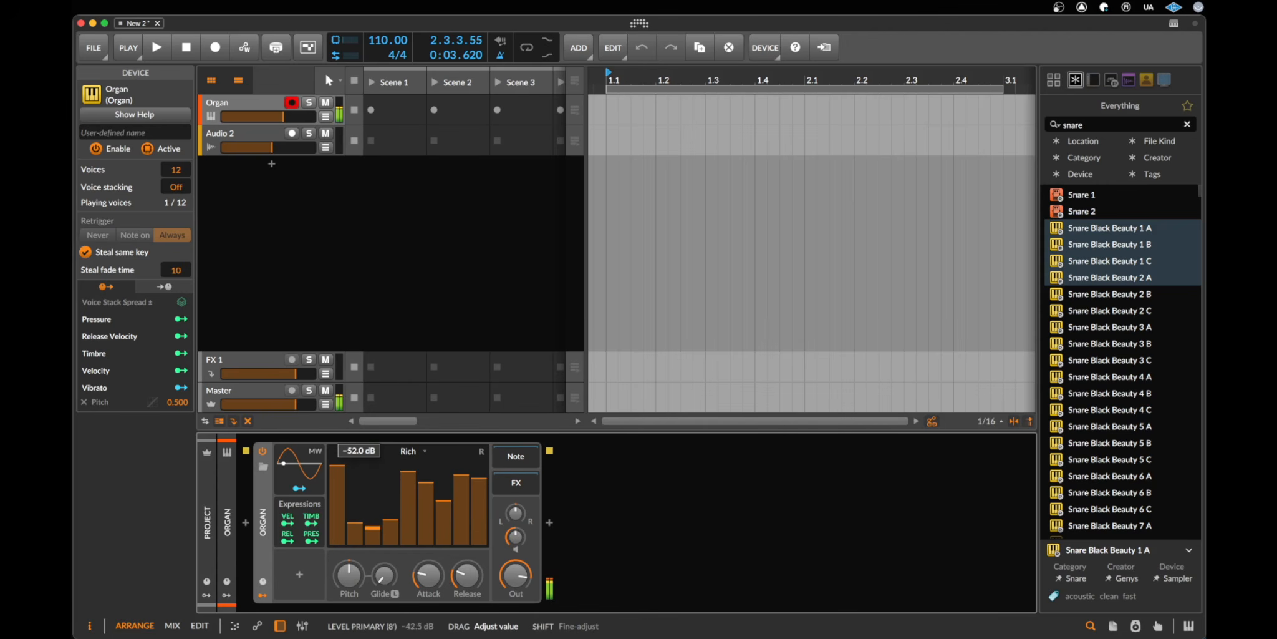
drag(337, 502, 338, 542)
drag(338, 483, 338, 480)
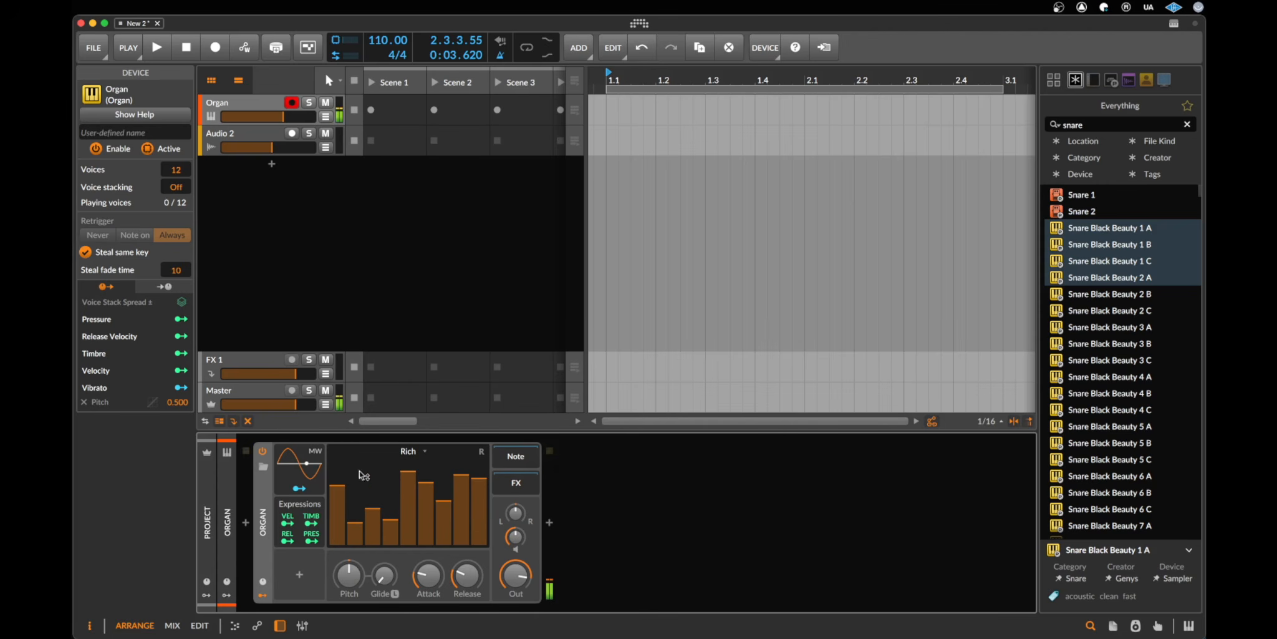
Remove the Organ from the instrument track and insert a Polymer in its place.
key(Delete)
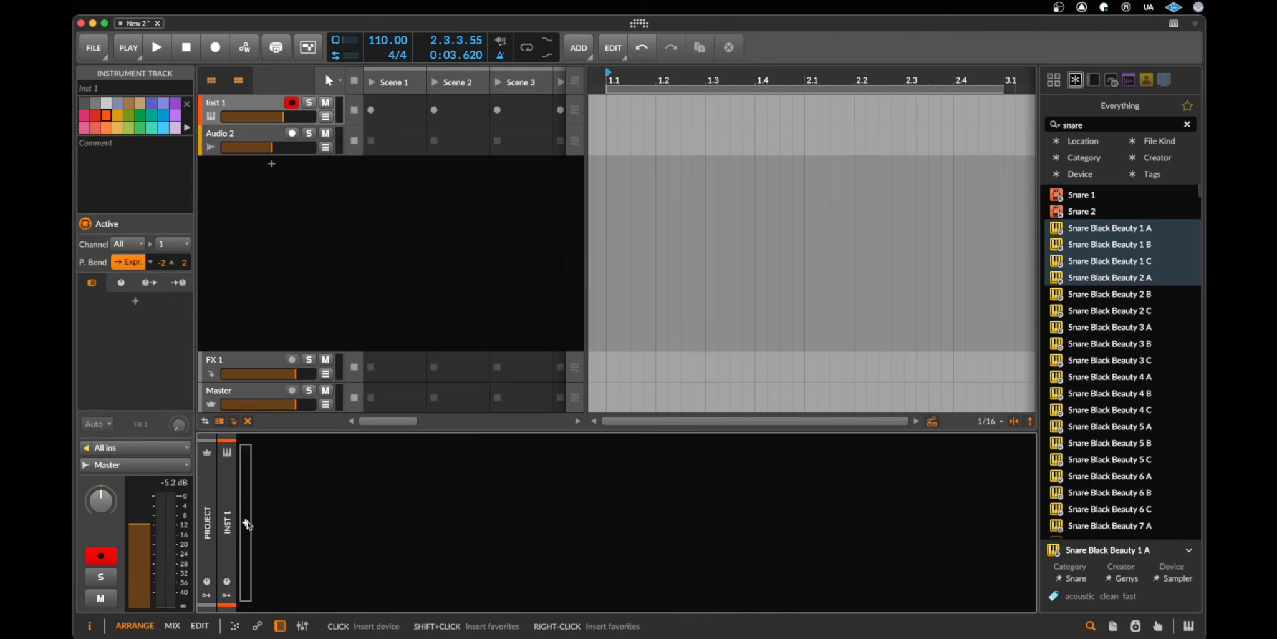
click(246, 522)
scroll(507, 293, down, 3)
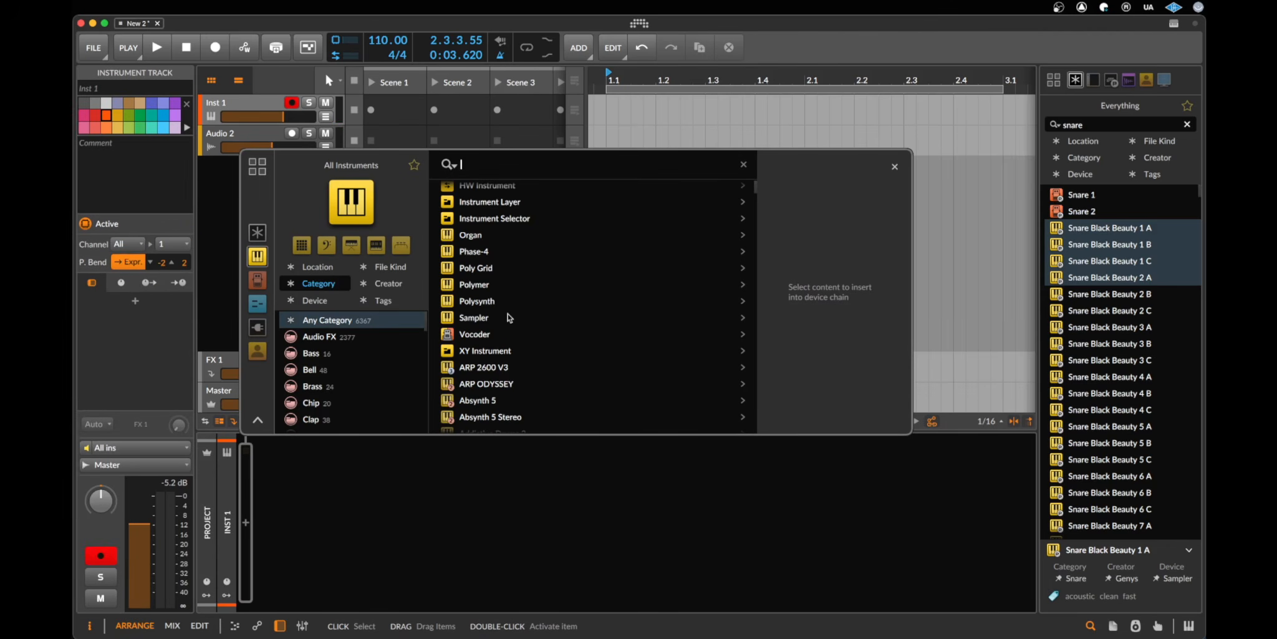
double_click(488, 287)
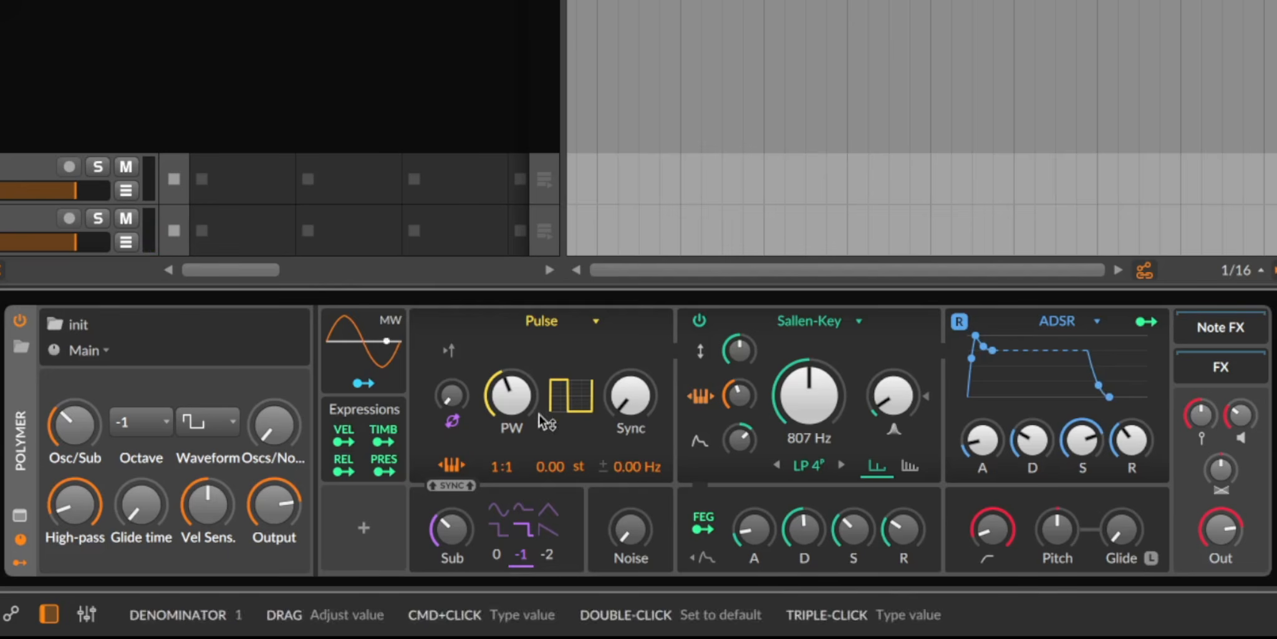
Try the Union oscillator in the Polymer and adjust it briefly, finally choosing the Phase-1 oscillator.
click(561, 319)
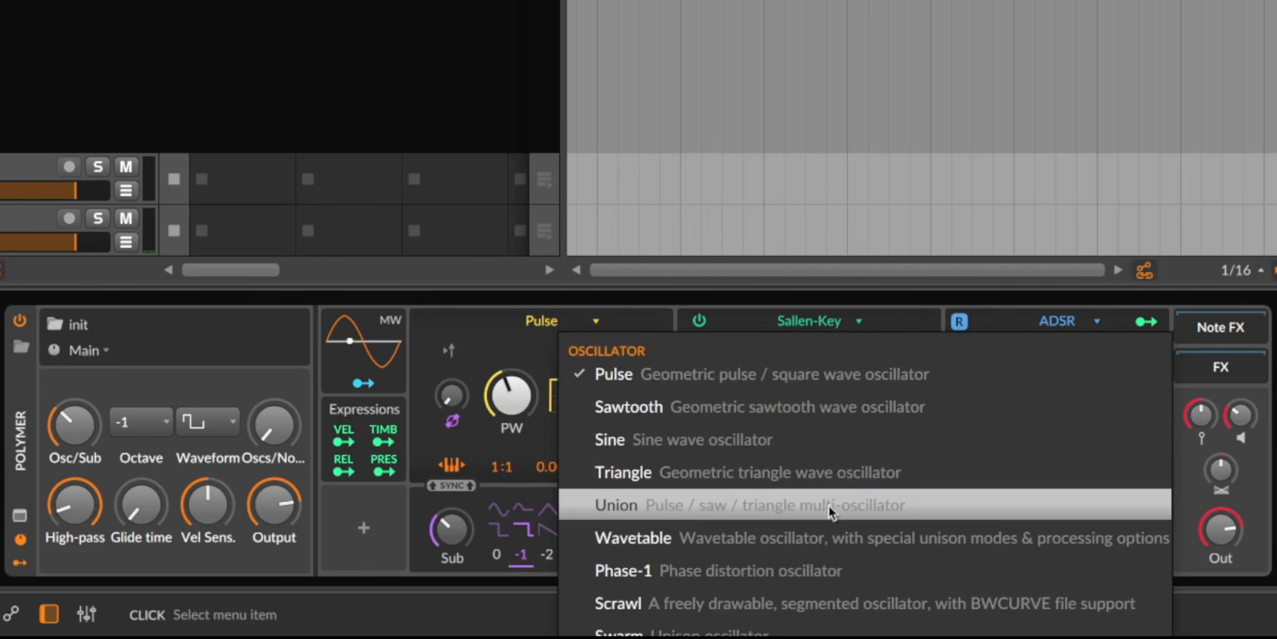
click(830, 506)
drag(572, 438, 566, 397)
click(561, 321)
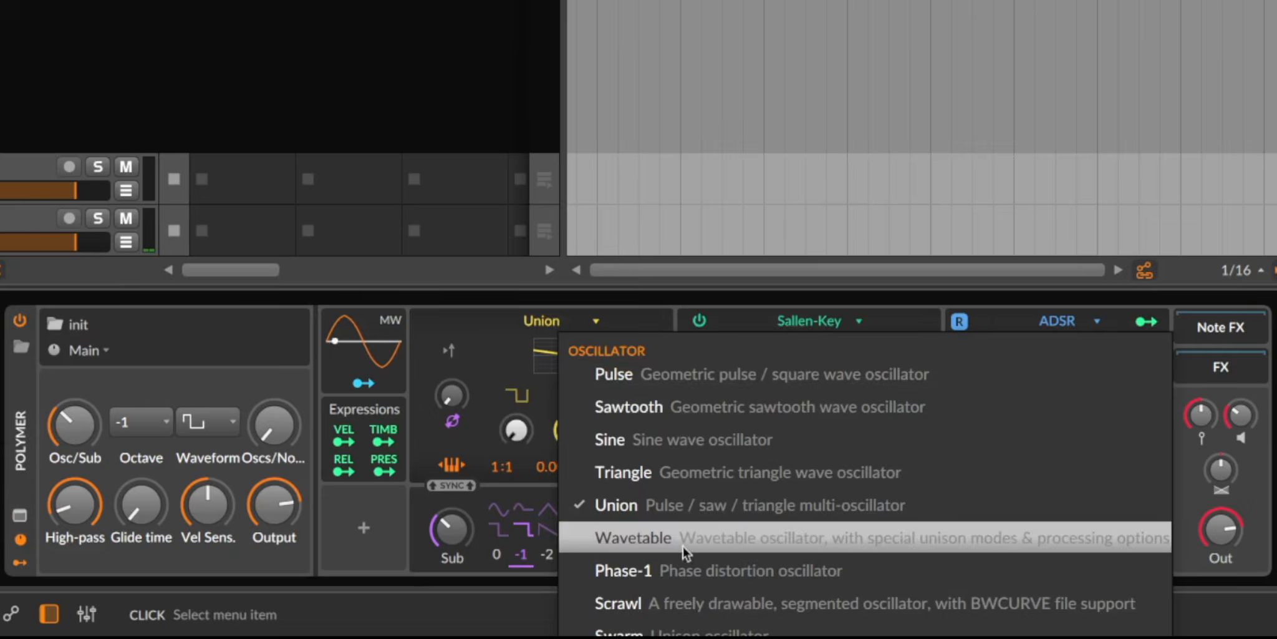
click(712, 579)
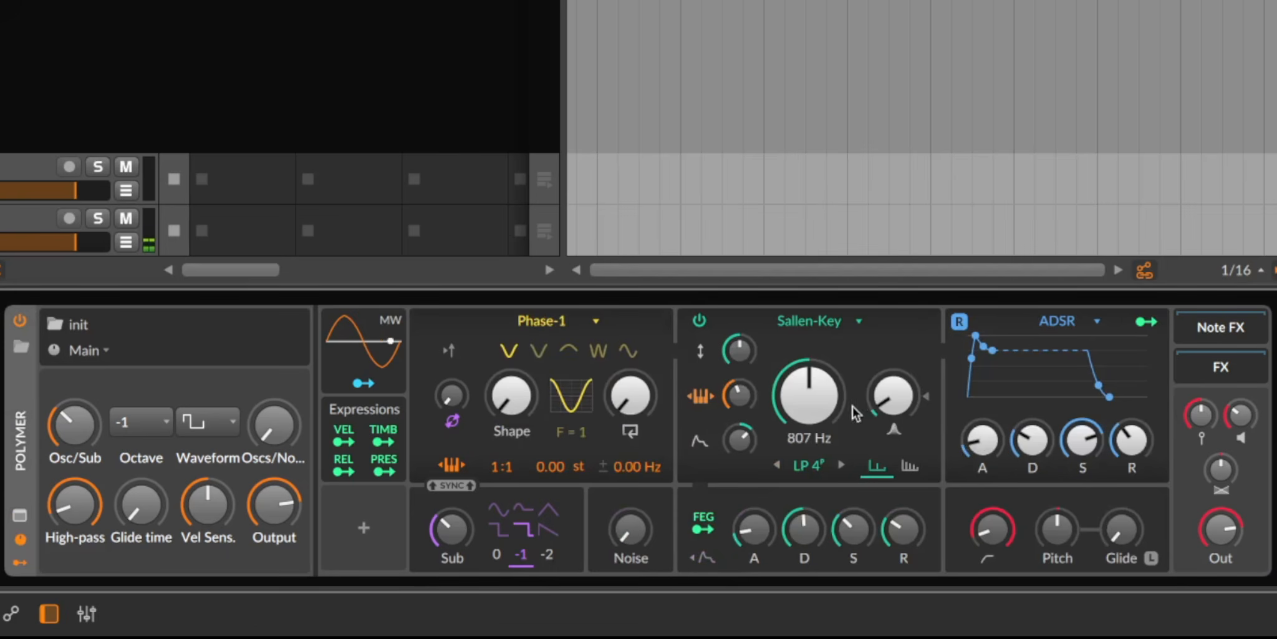
Set the Polymer's Sallen-Key filter cutoff to 1.28 kHz and raise the ADSR envelope's sustain slightly.
click(822, 329)
click(778, 361)
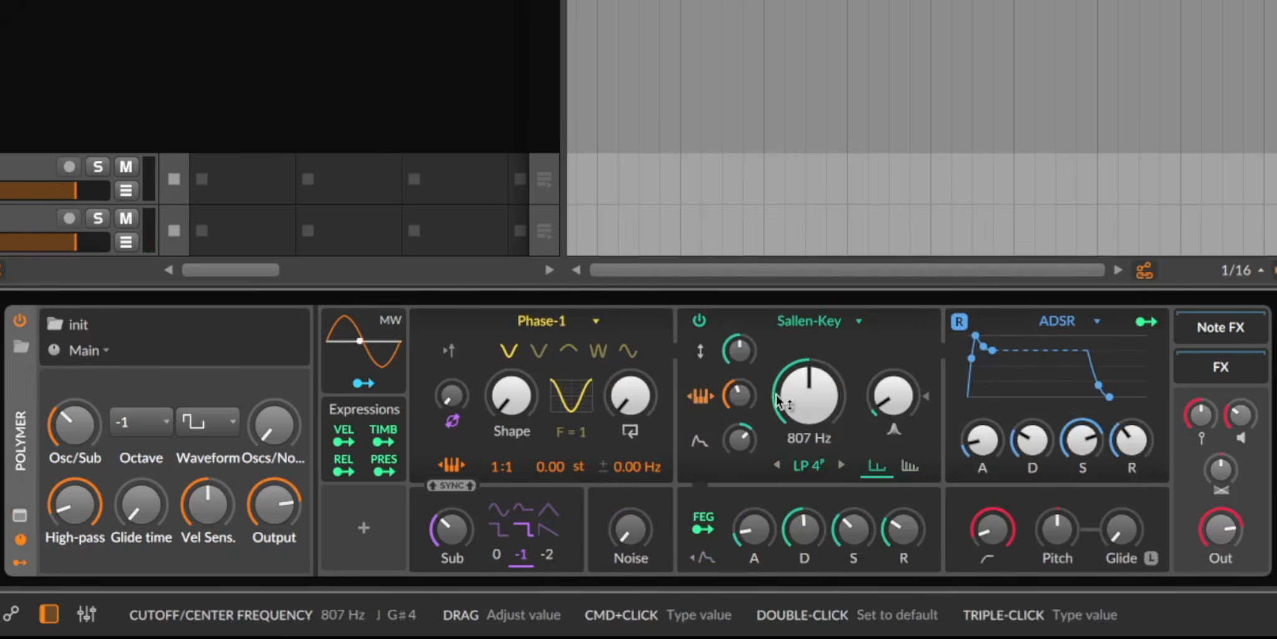
mouse_move(783, 395)
mouse_down()
mouse_move(782, 340)
mouse_move(782, 415)
mouse_move(783, 386)
mouse_up()
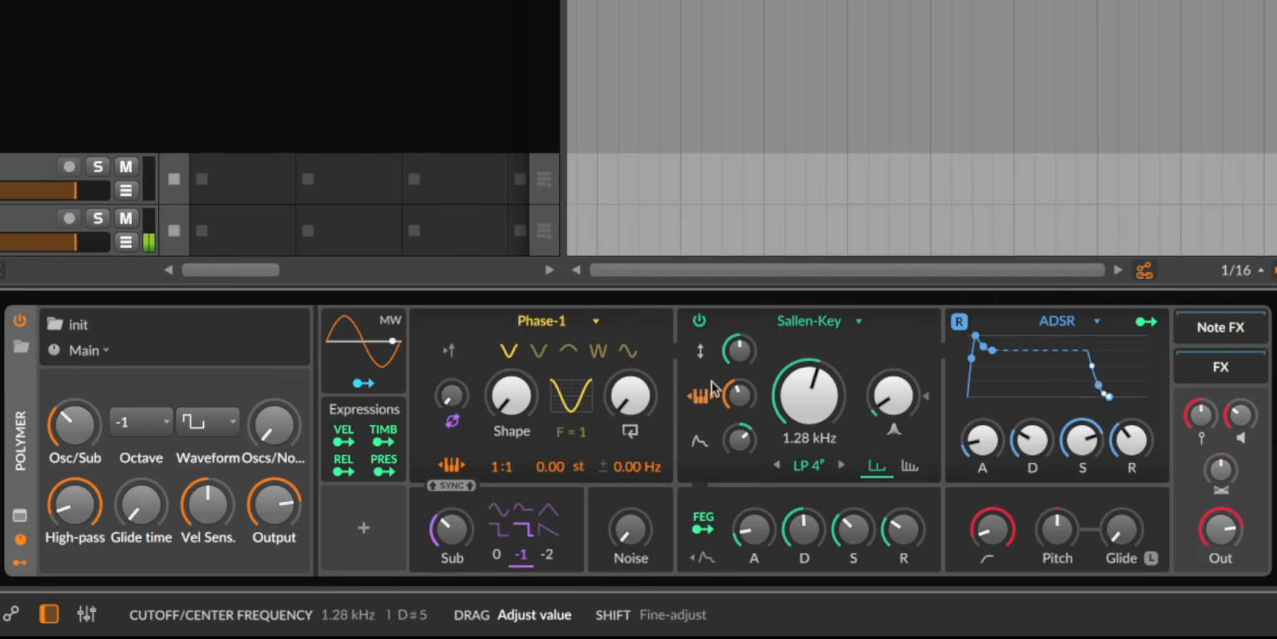
mouse_move(438, 535)
mouse_down()
mouse_move(439, 474)
mouse_move(438, 518)
mouse_up()
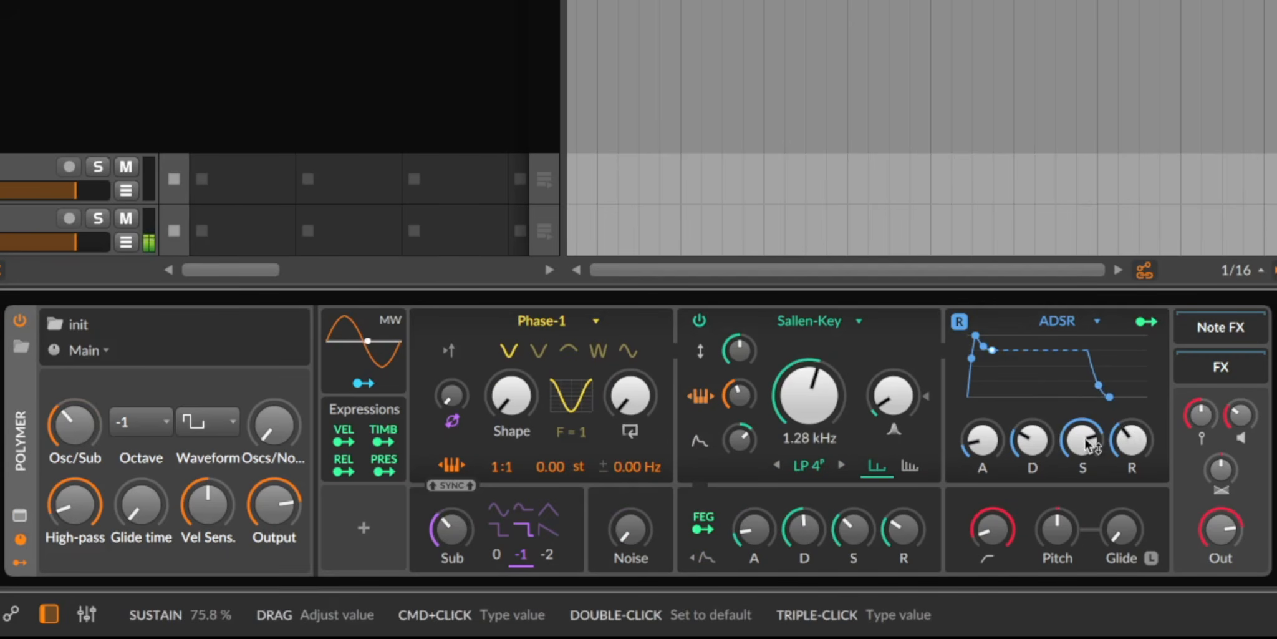
drag(1086, 444, 1086, 361)
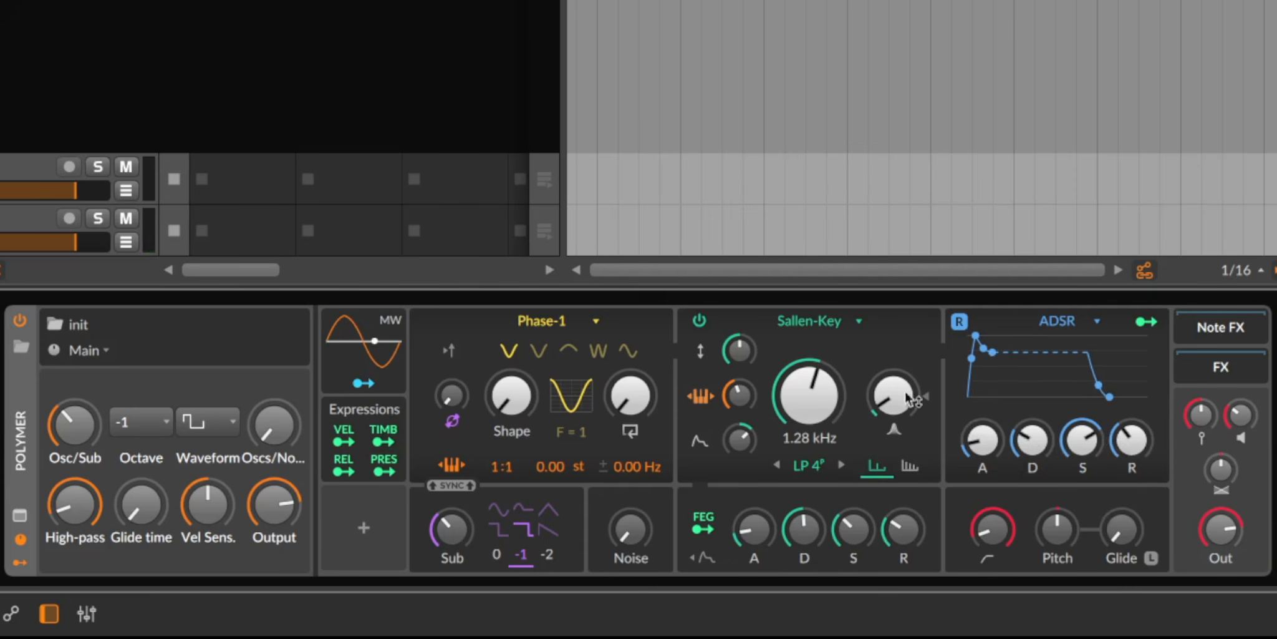
Convert the Polymer device to a Poly Grid.
right_click(1186, 457)
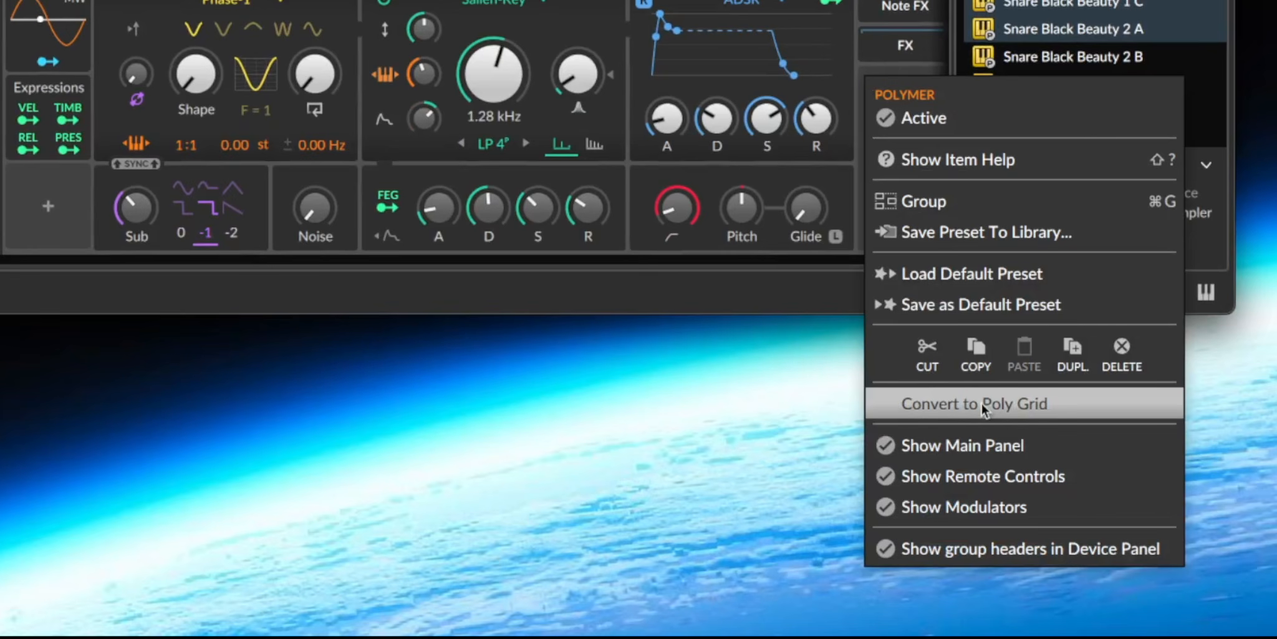
click(981, 403)
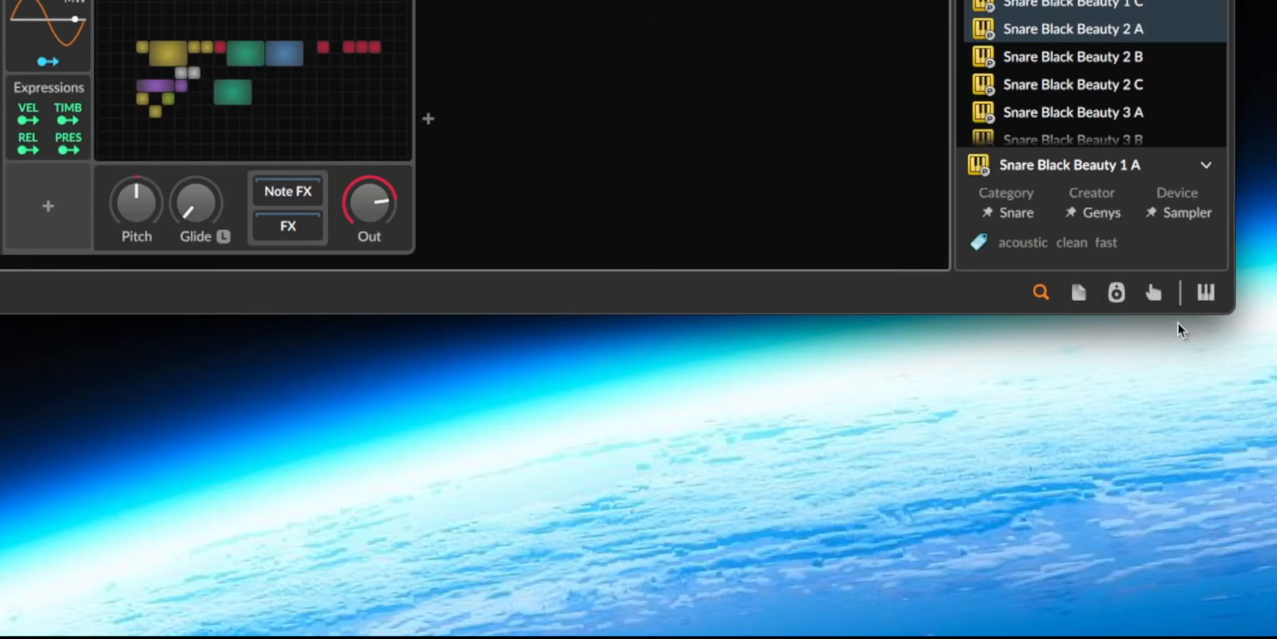
drag(1229, 301, 1203, 634)
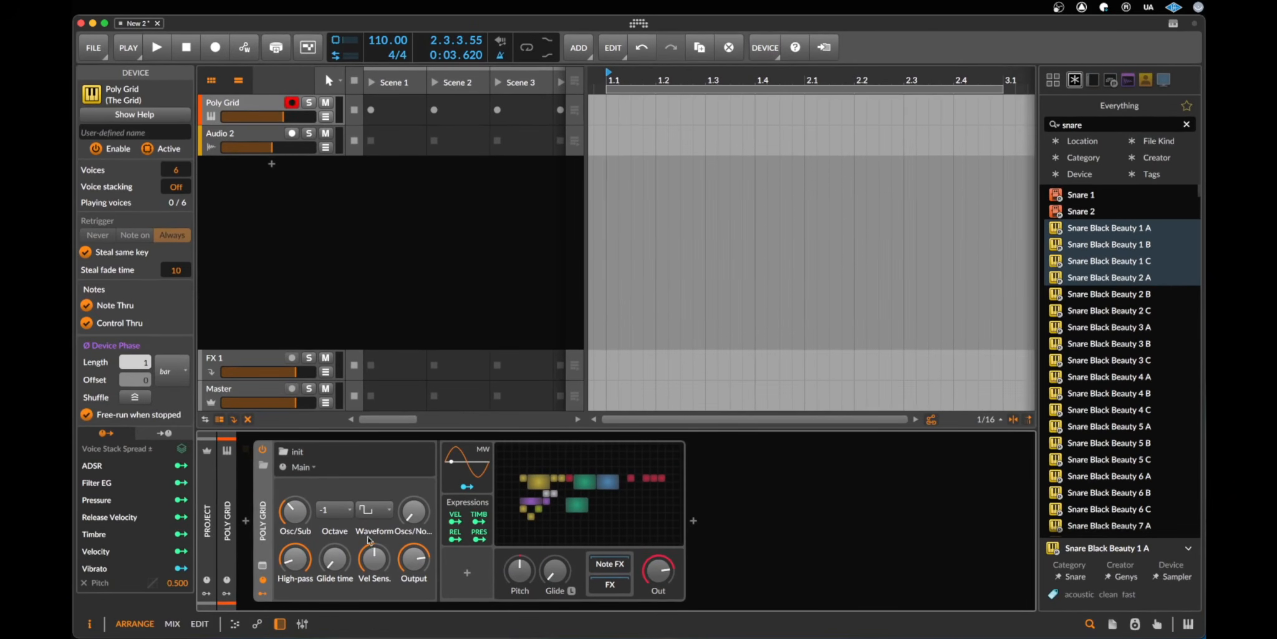
Open the converted patch in the grid editor and add a Sine oscillator module beneath the ADSR module.
click(586, 484)
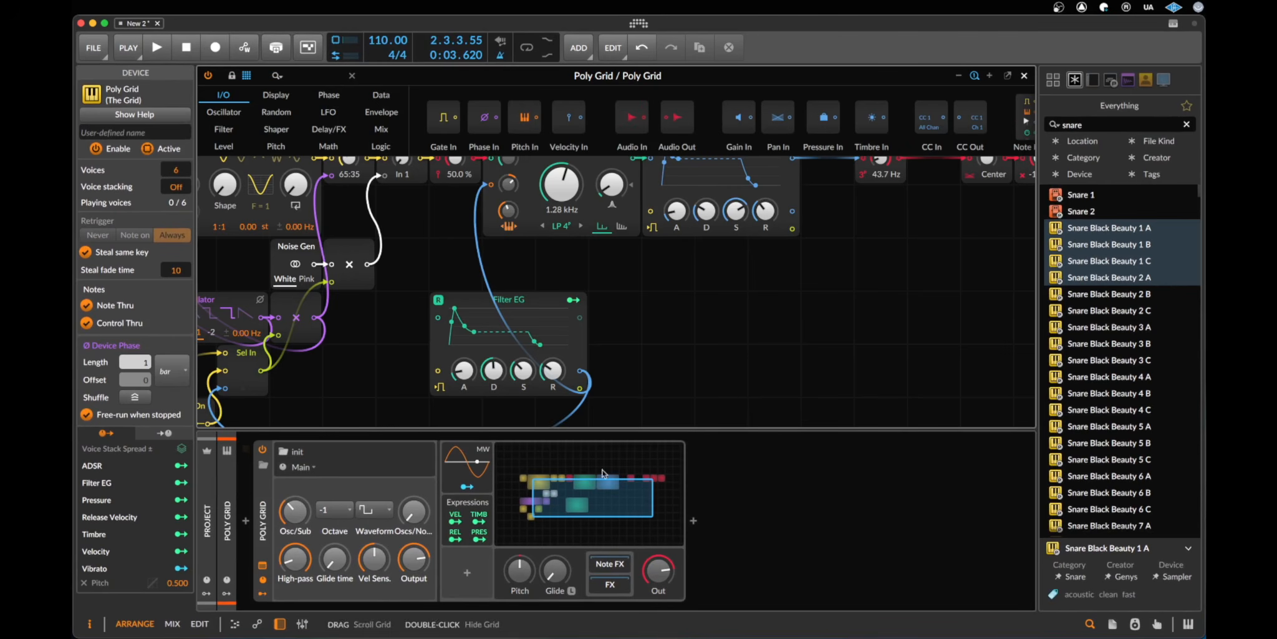
scroll(709, 254, up, 2)
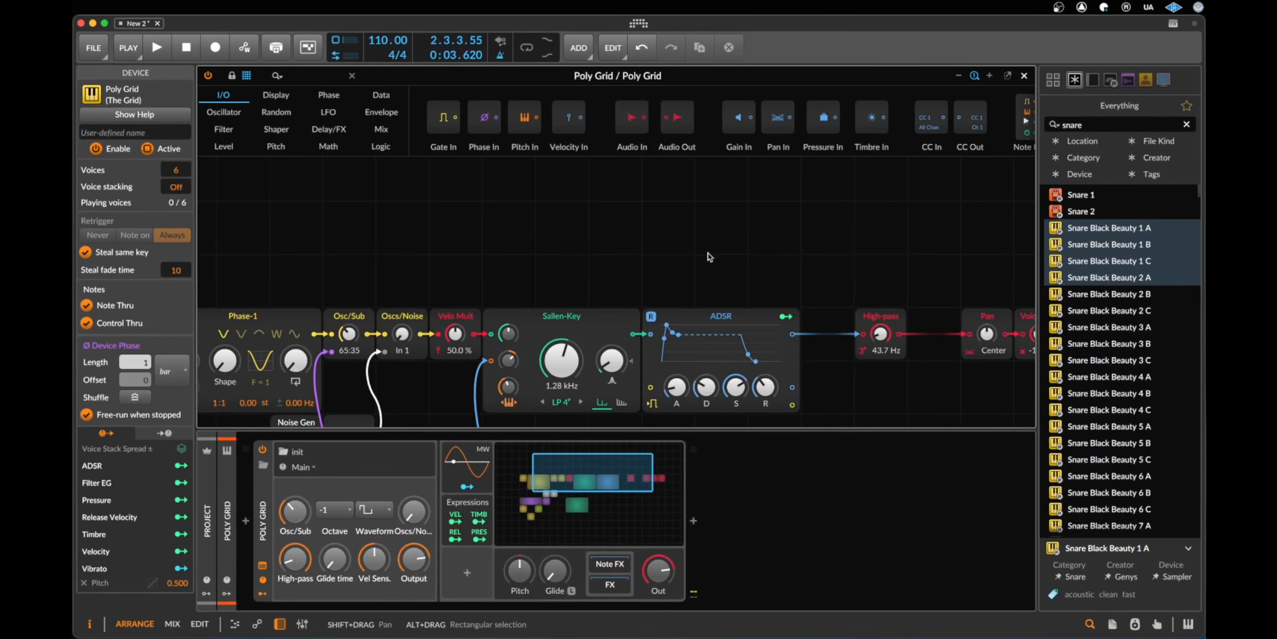
scroll(709, 254, down, 2)
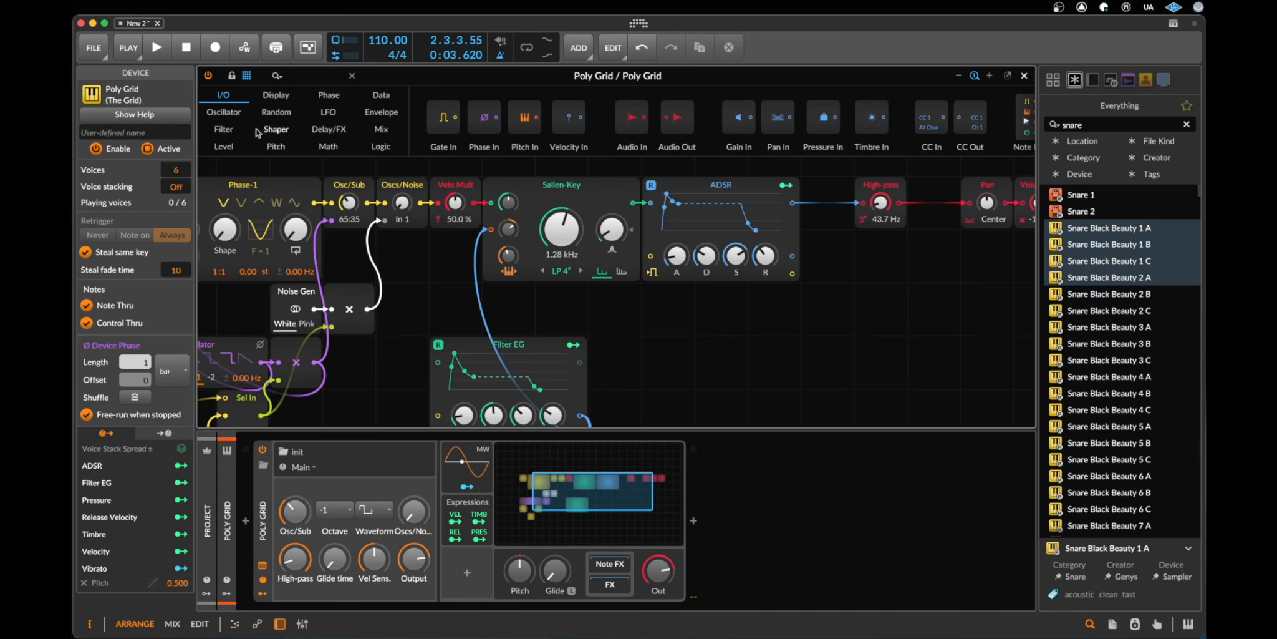
click(224, 112)
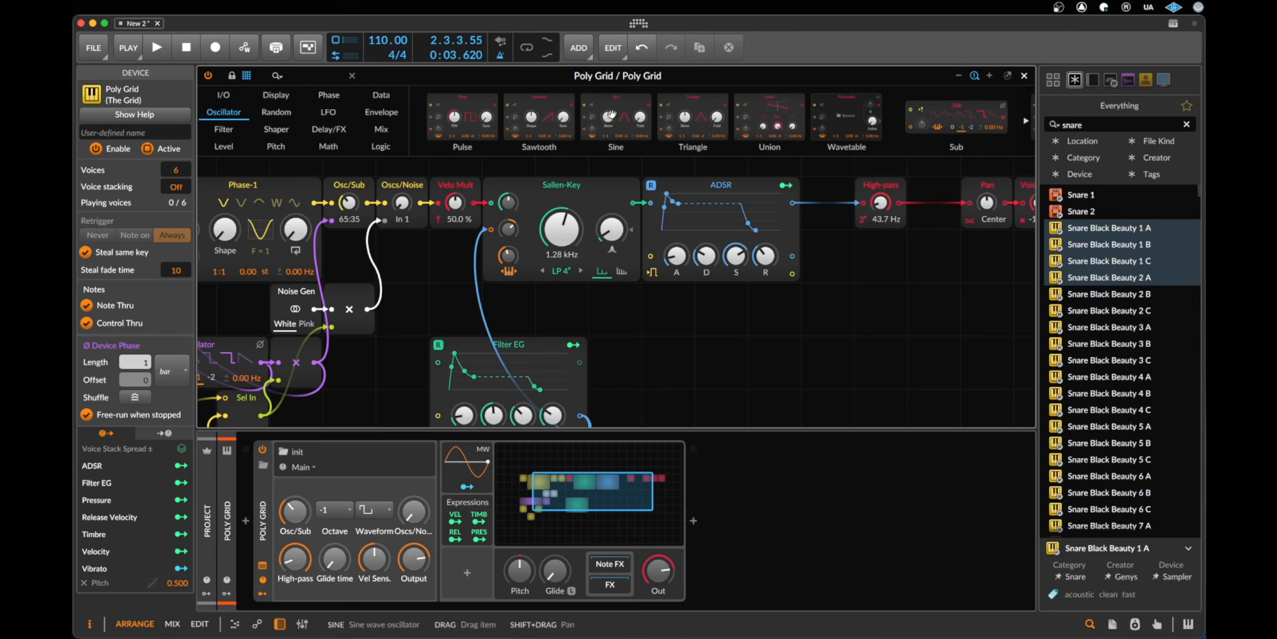
drag(611, 115, 720, 300)
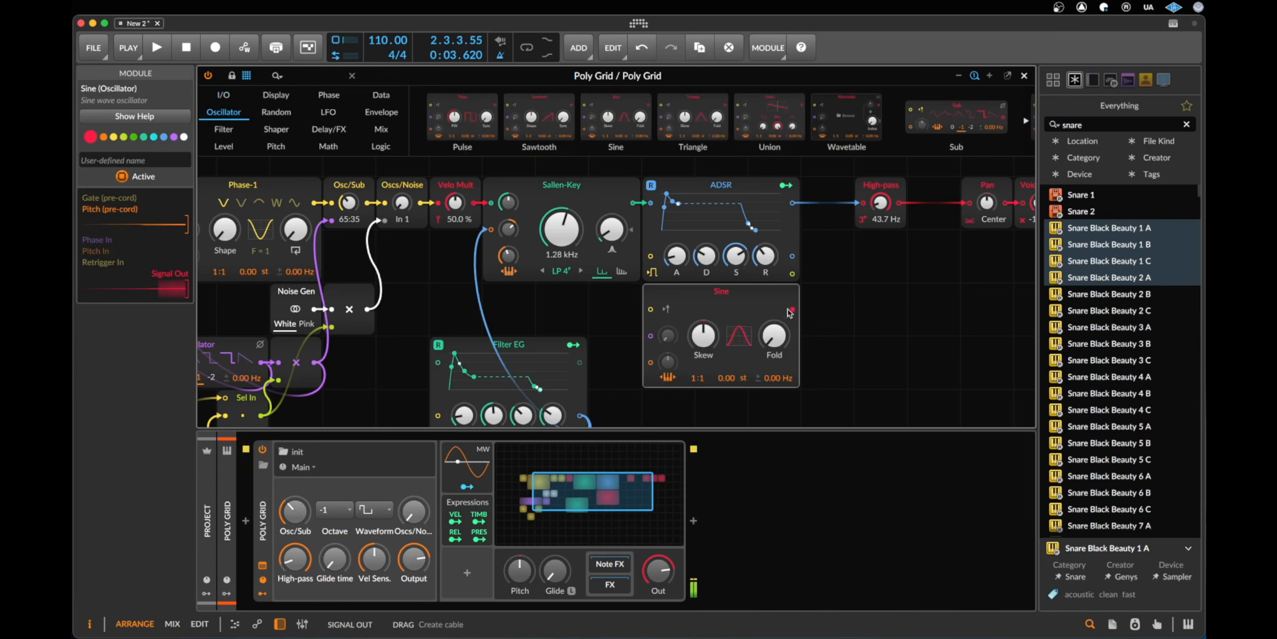
Remove the Poly Grid from the instrument track and insert a Vocoder in its place.
click(267, 531)
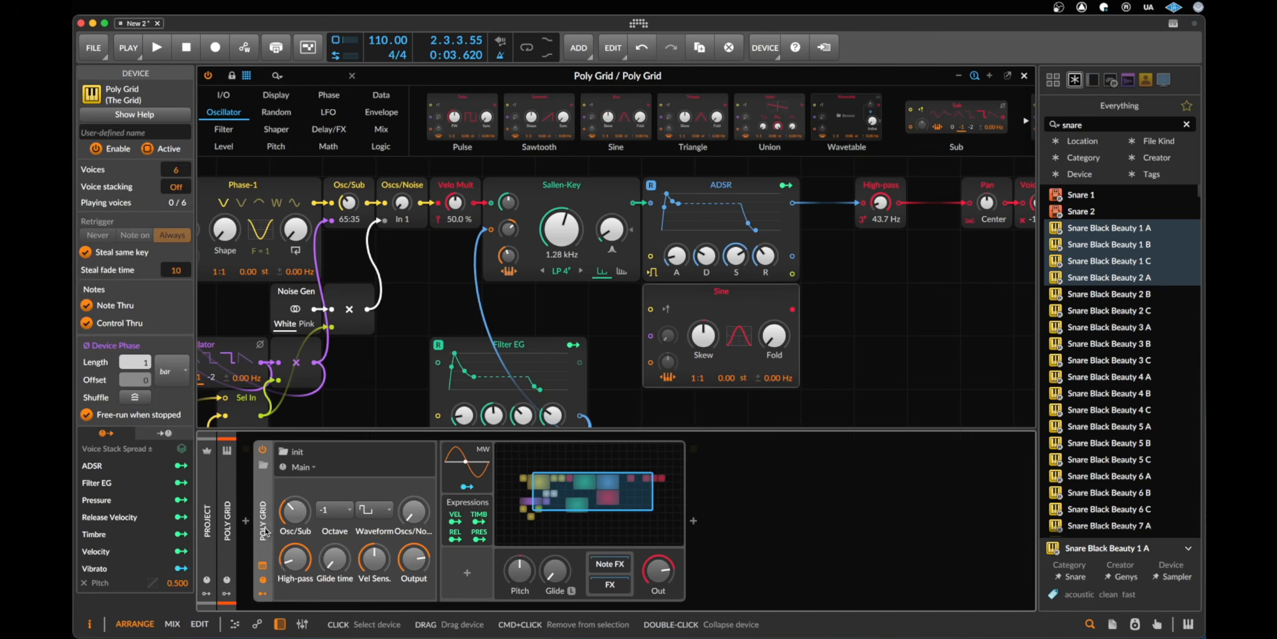
key(Delete)
click(246, 520)
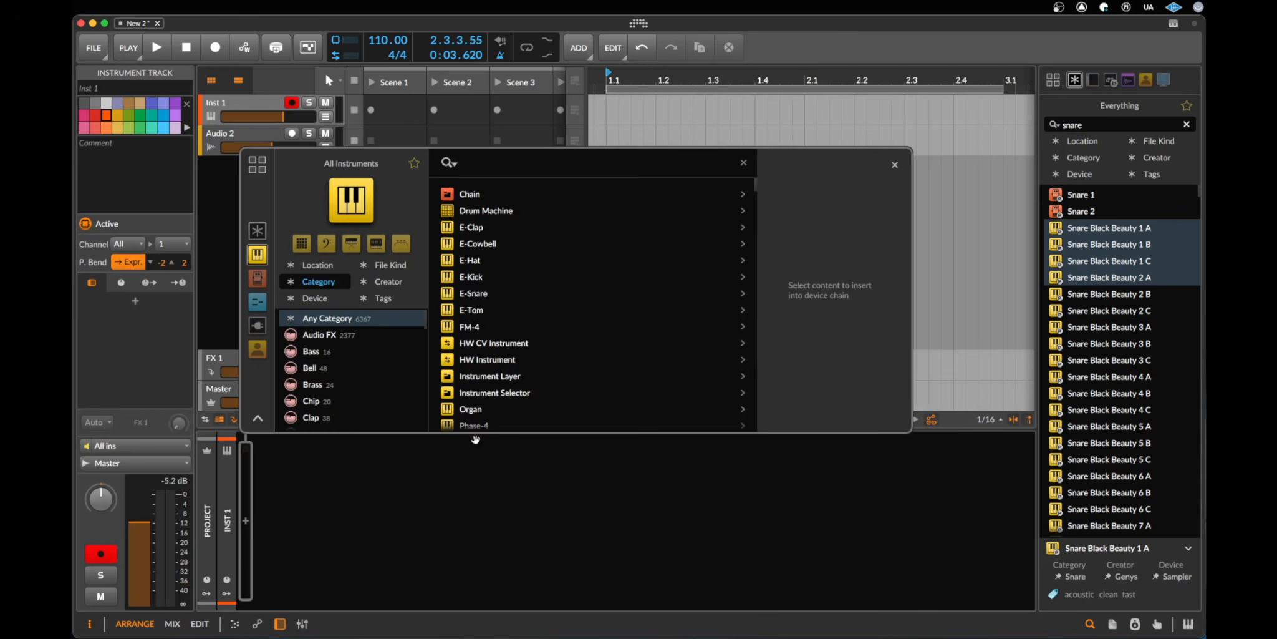
scroll(529, 377, down, 5)
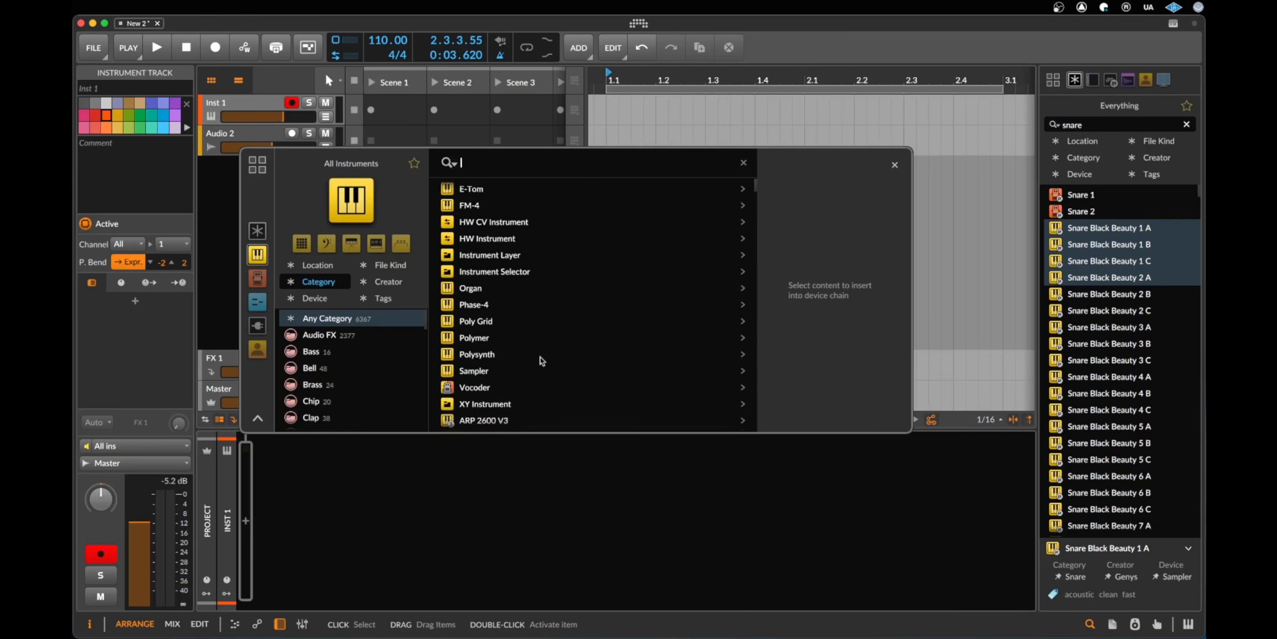
scroll(540, 357, down, 1)
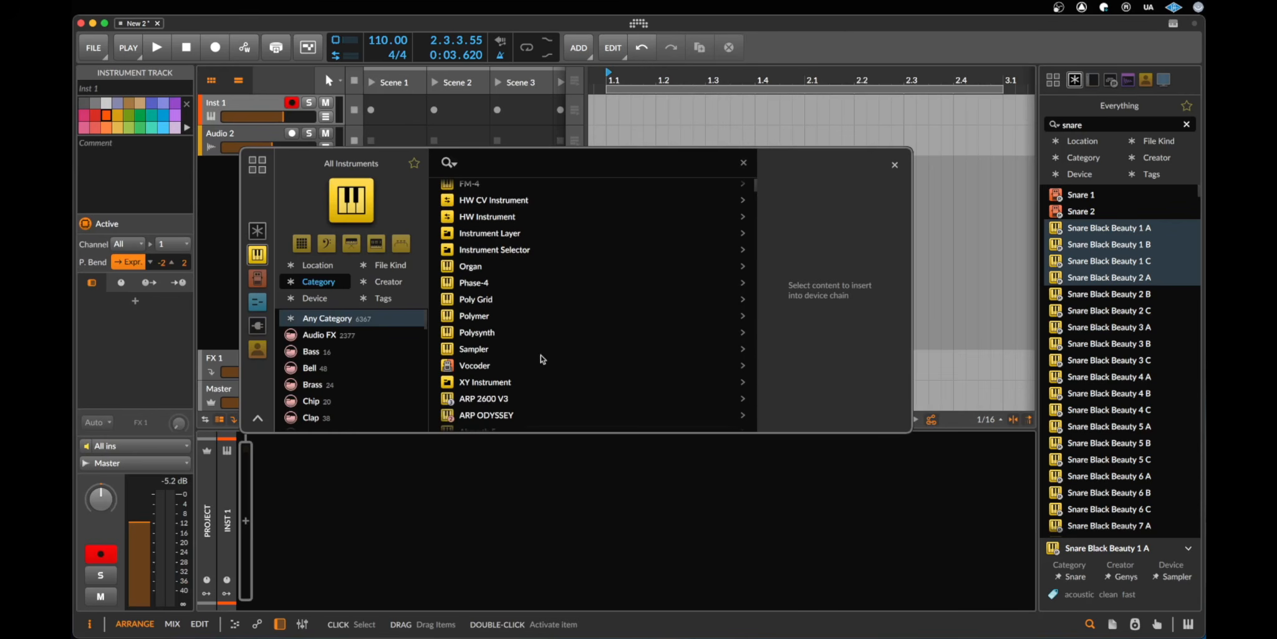
click(492, 366)
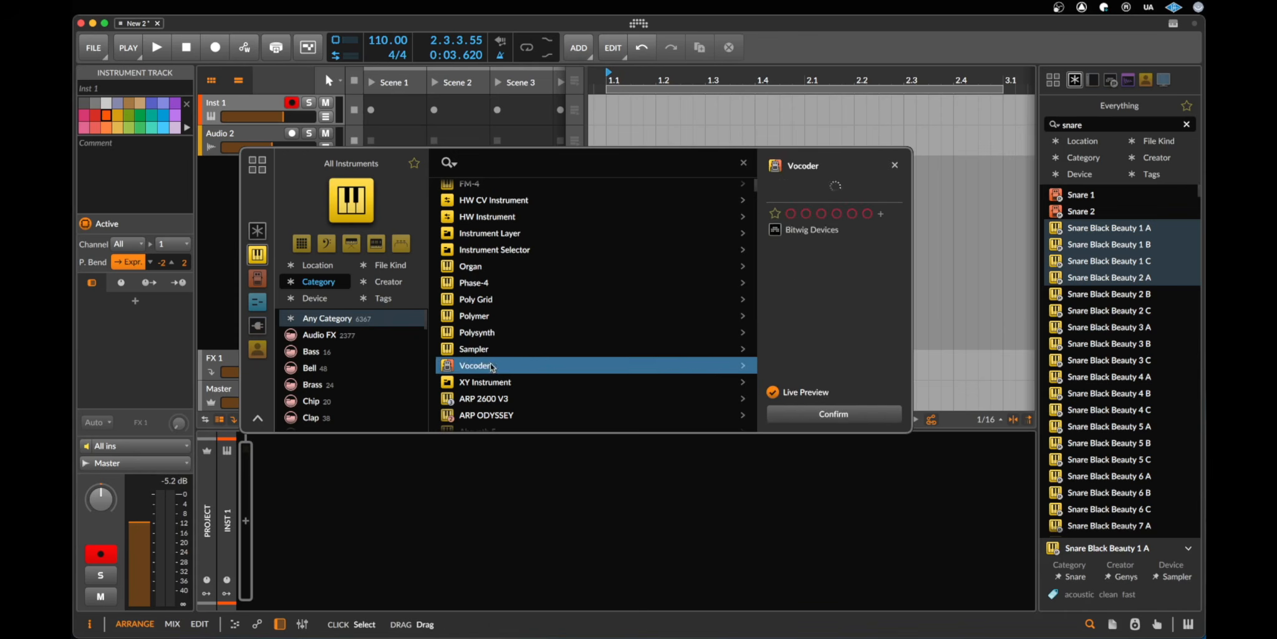
click(860, 405)
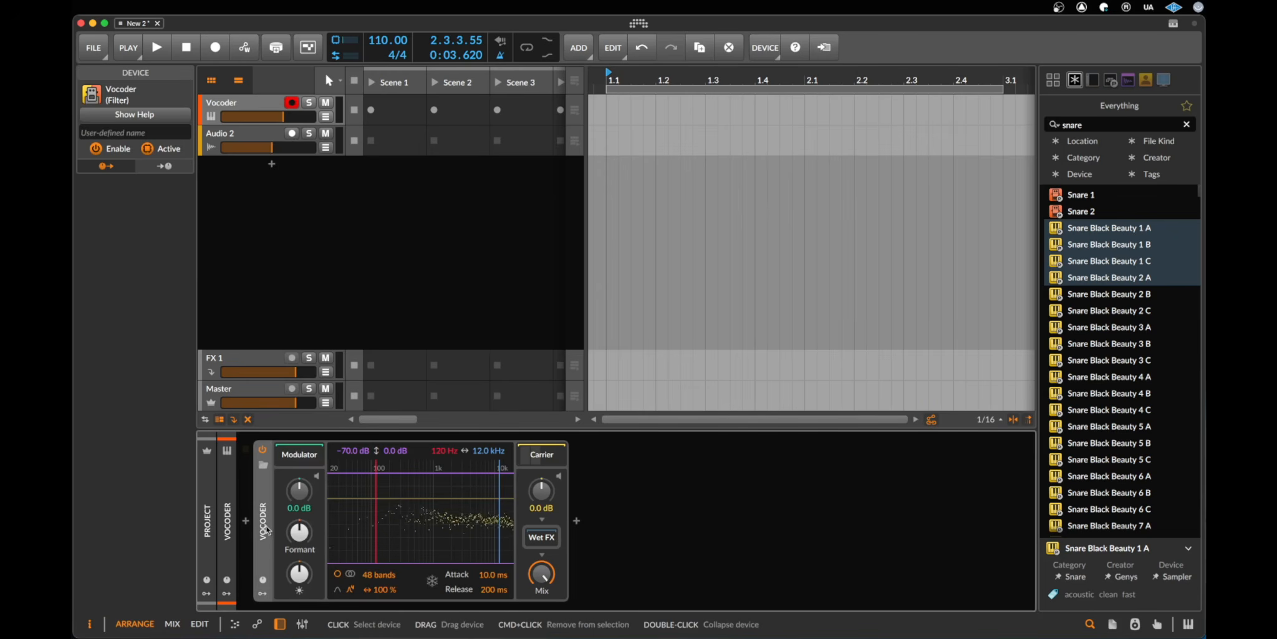
Remove the Vocoder from the instrument track and browse the full list of instruments available for the empty device chain.
key(Delete)
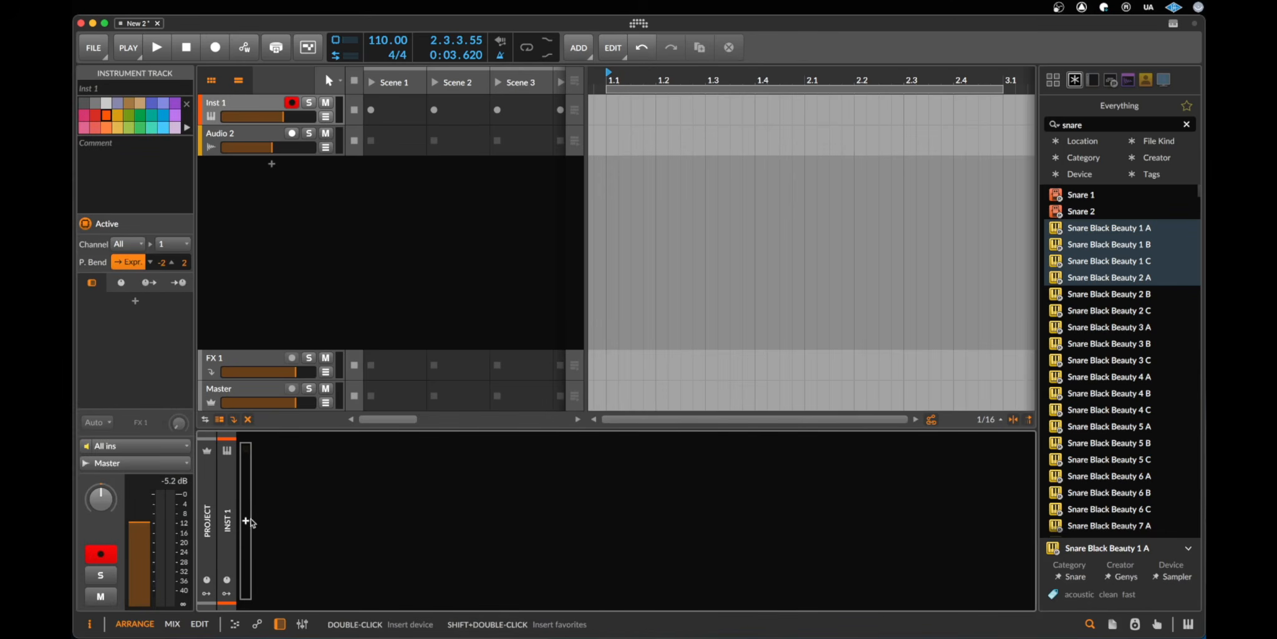
click(246, 520)
scroll(564, 349, down, 8)
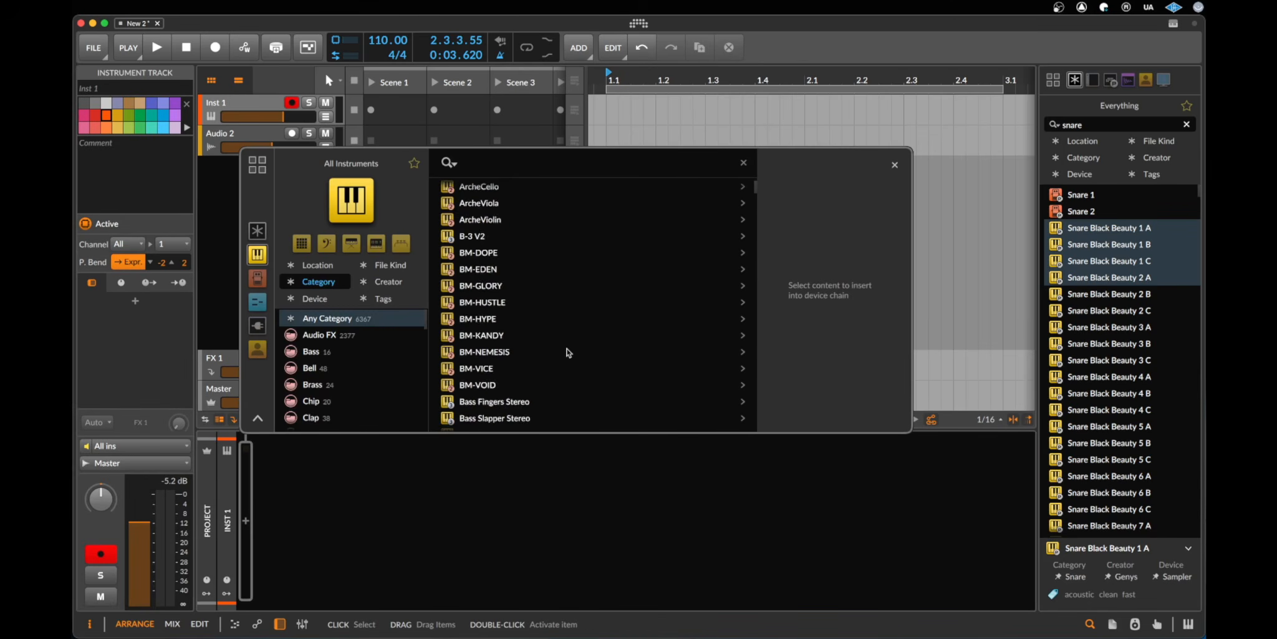
scroll(567, 353, up, 8)
scroll(567, 351, down, 15)
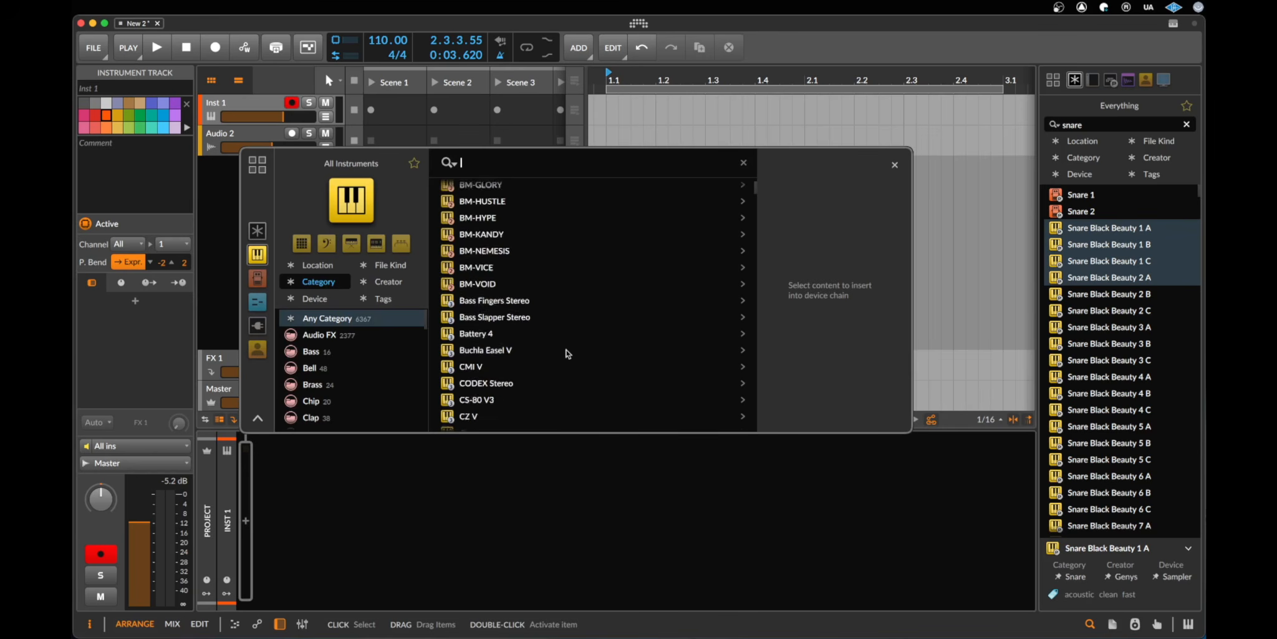
scroll(568, 353, down, 15)
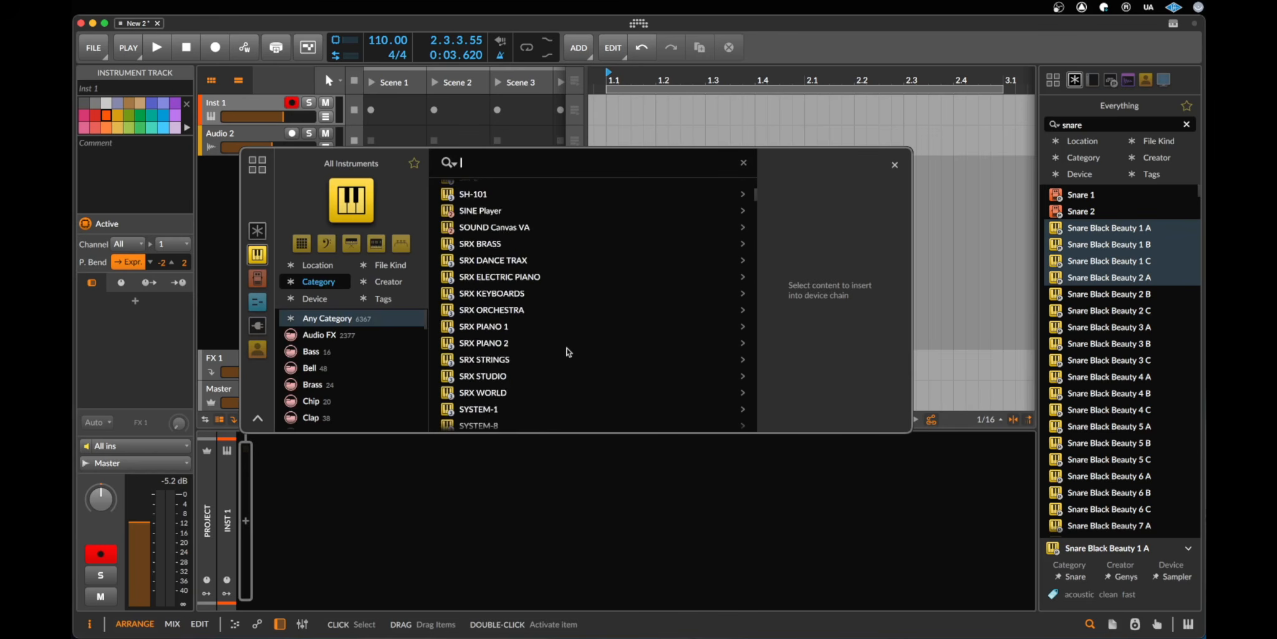
scroll(568, 354, down, 15)
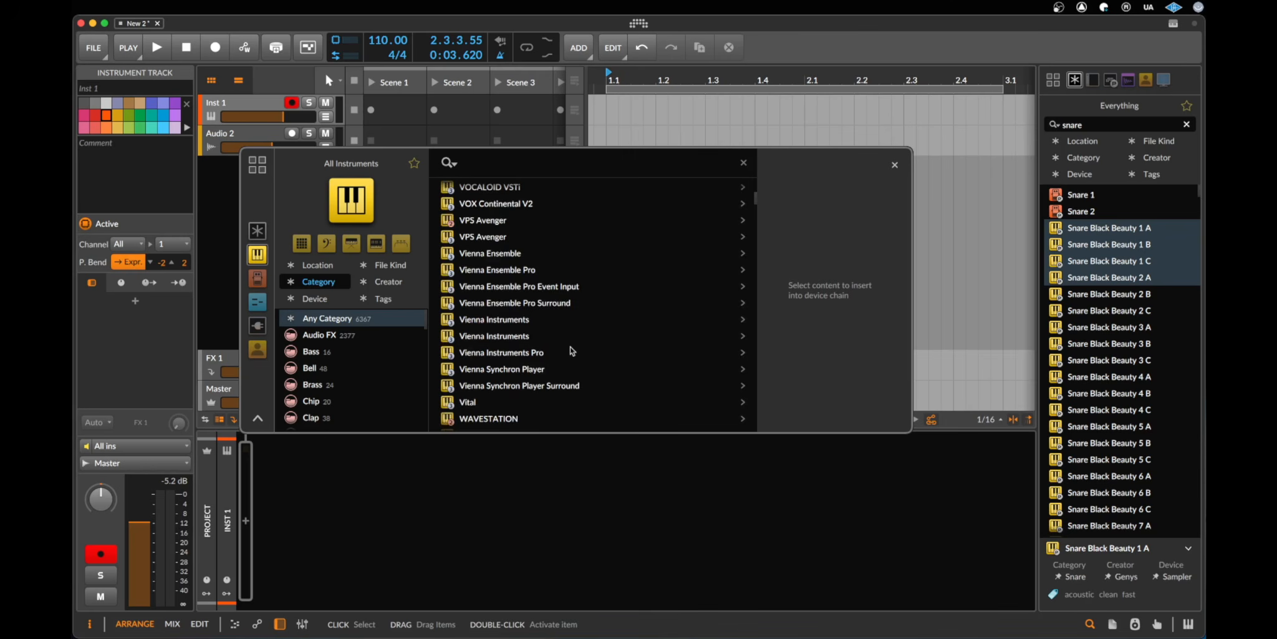
scroll(573, 349, down, 10)
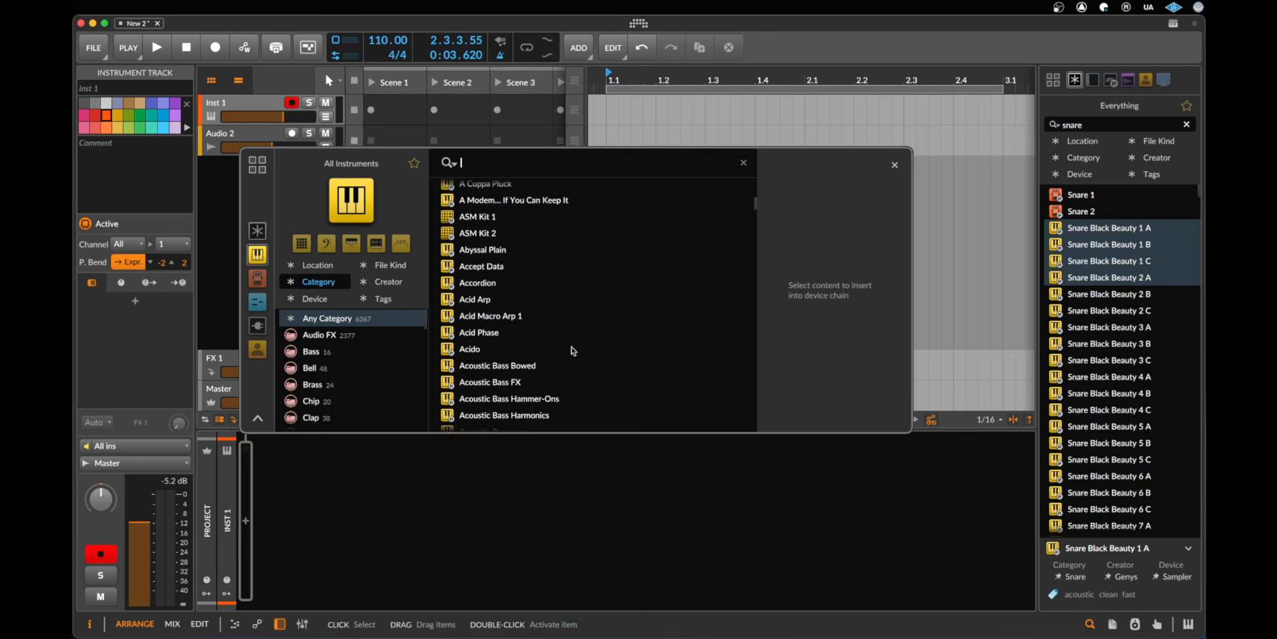
scroll(574, 349, up, 15)
scroll(574, 348, up, 10)
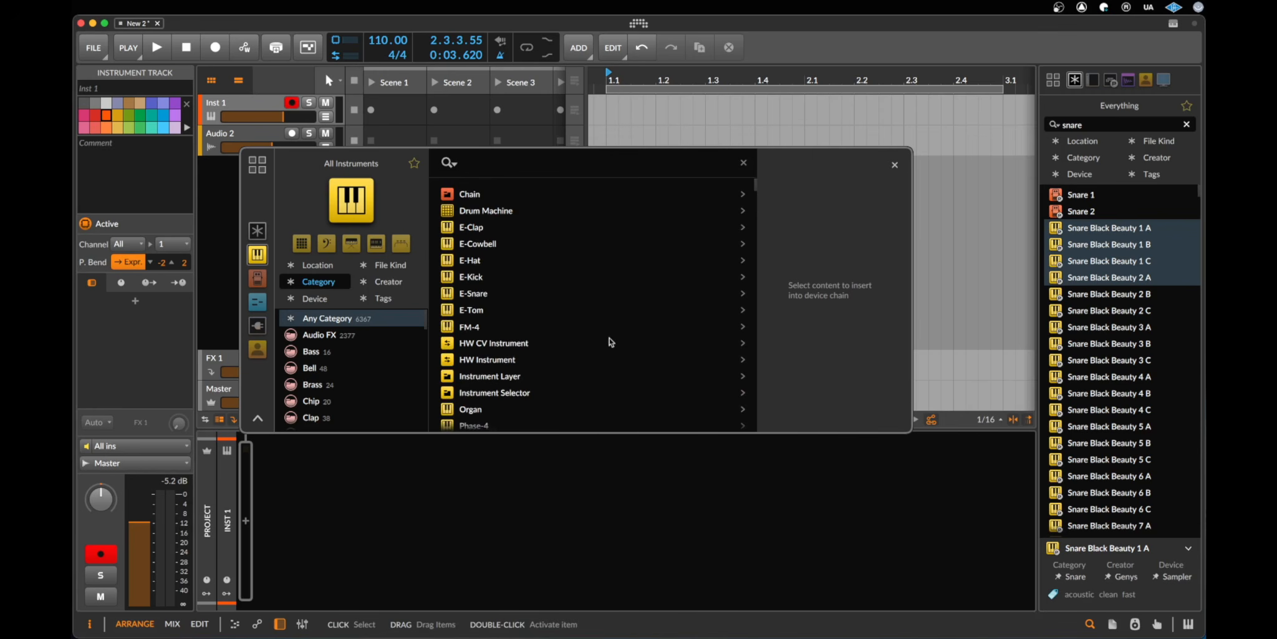
Filter the instruments to the creator Bitwig and insert a Phase-4 on the track.
click(388, 282)
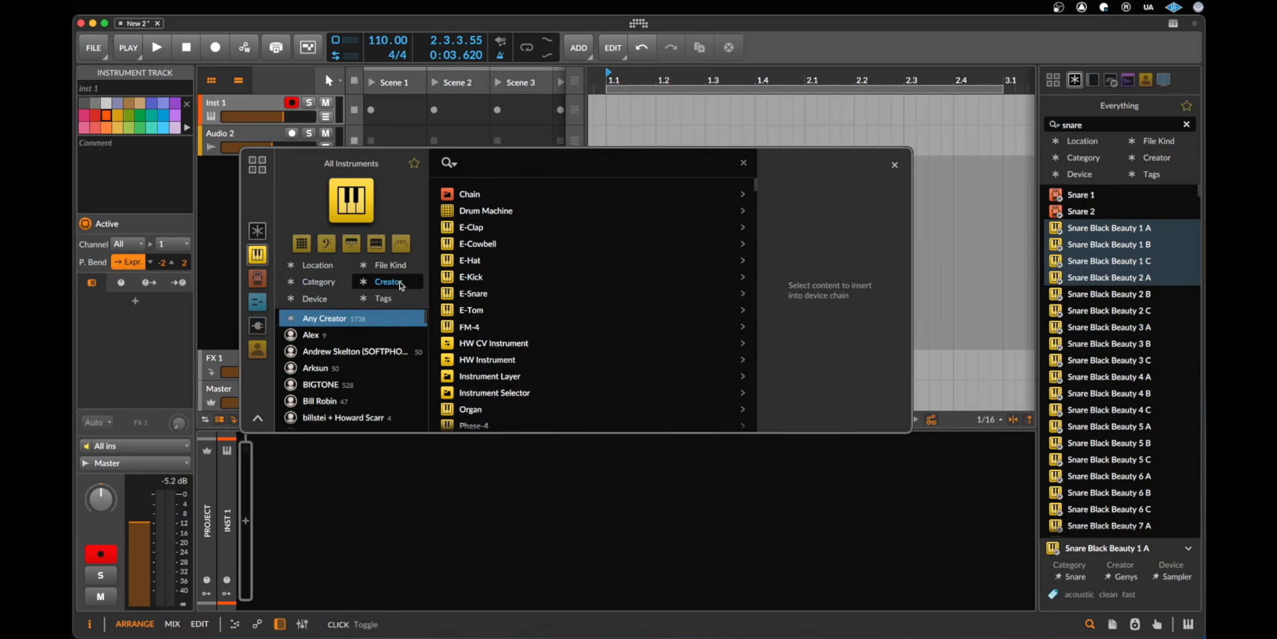
scroll(351, 374, down, 3)
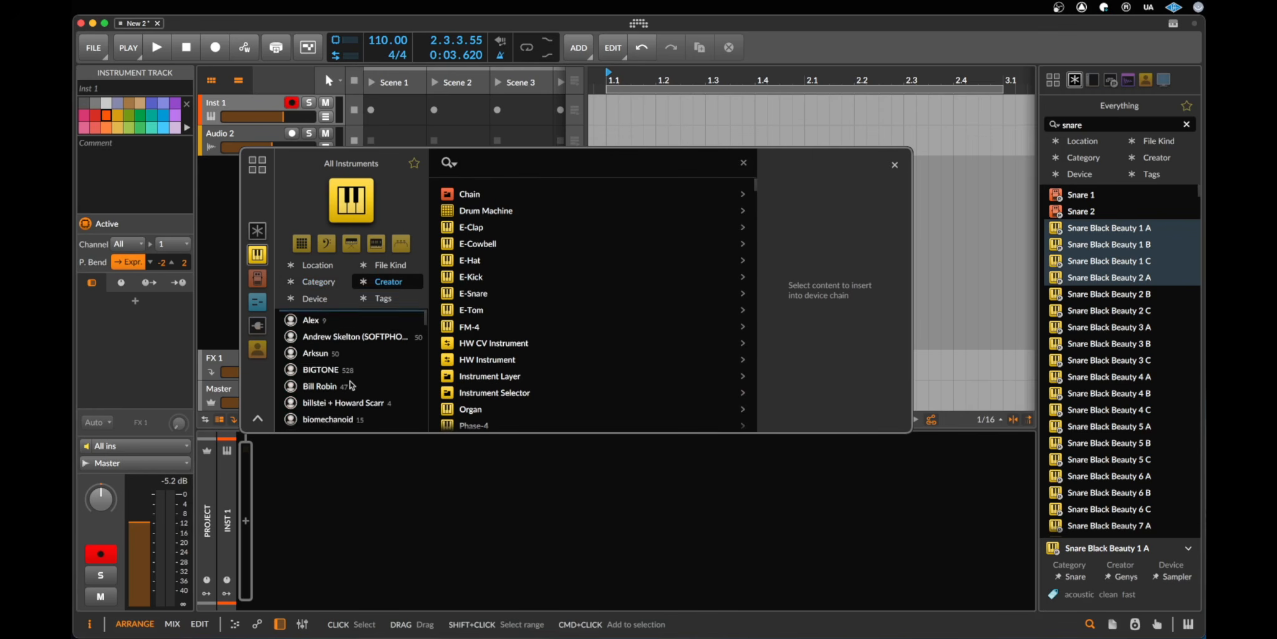
scroll(351, 371, down, 2)
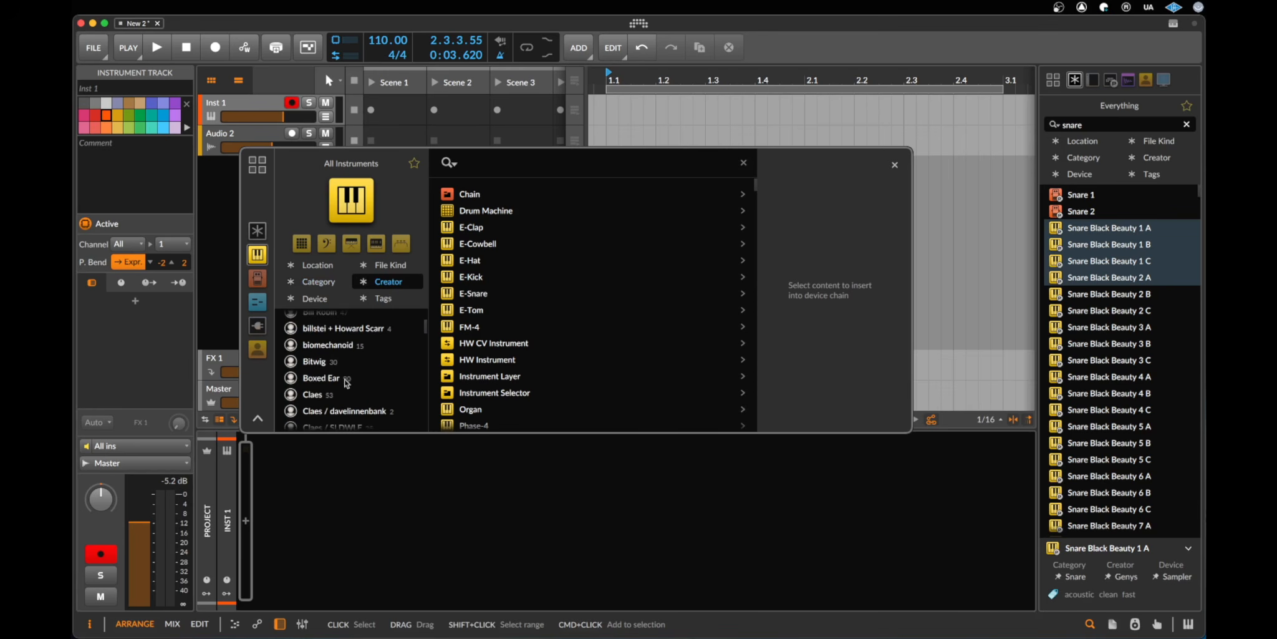
click(320, 373)
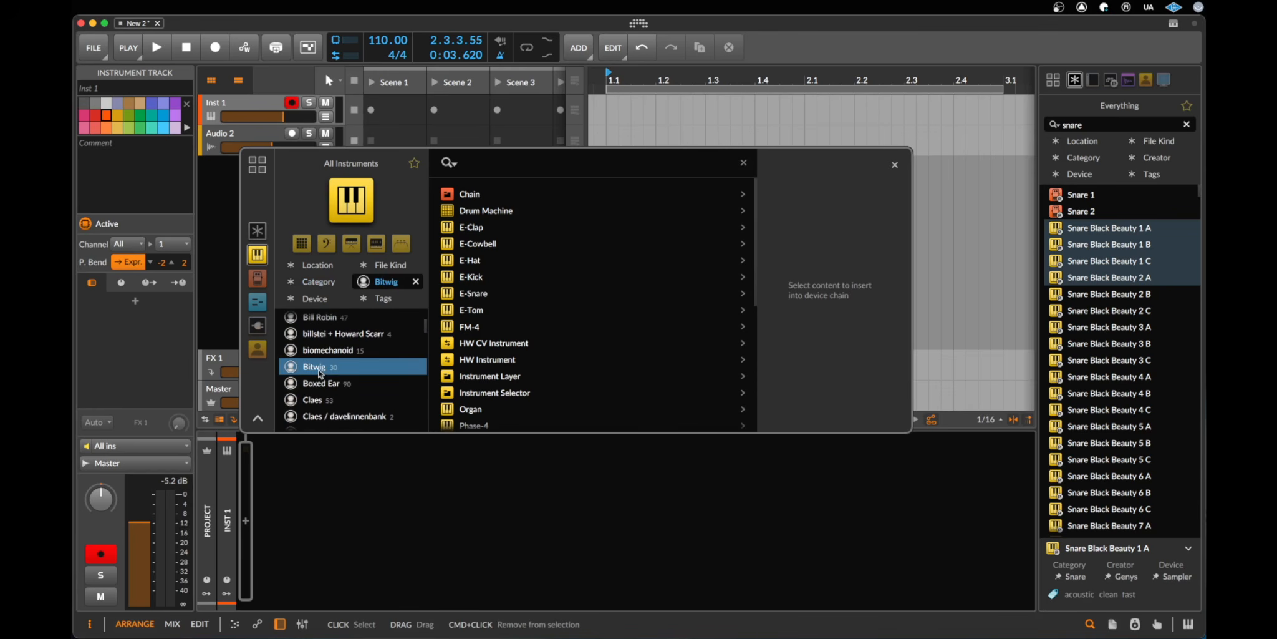
scroll(493, 330, down, 5)
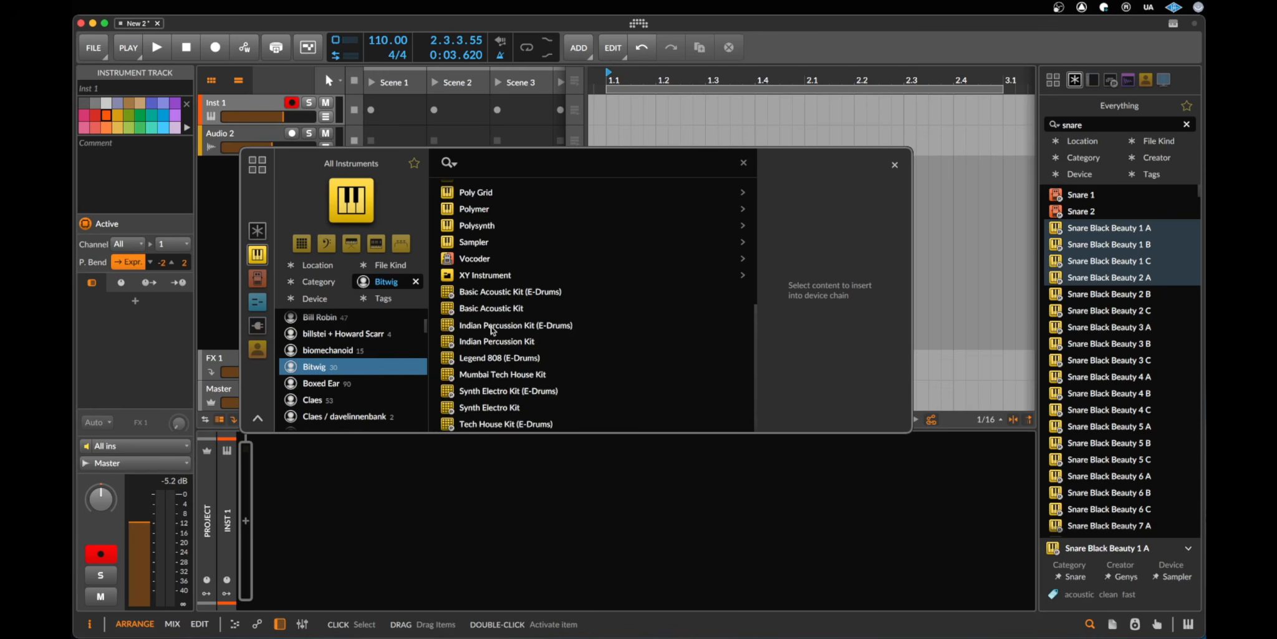
scroll(499, 392, up, 2)
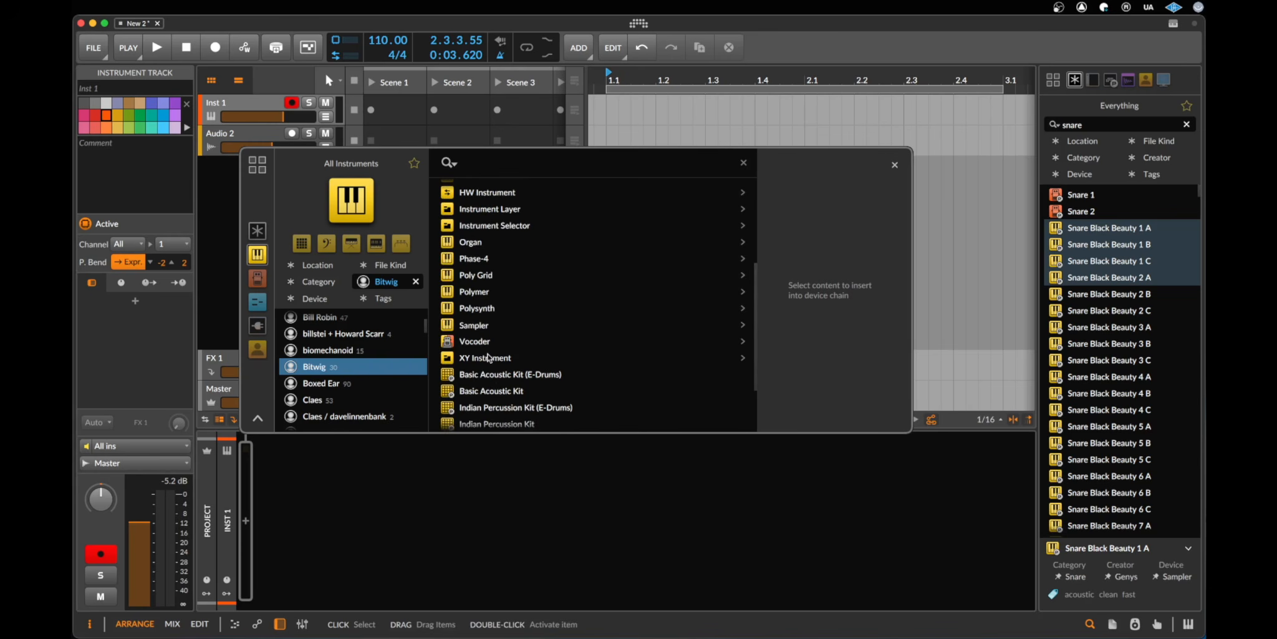
double_click(477, 265)
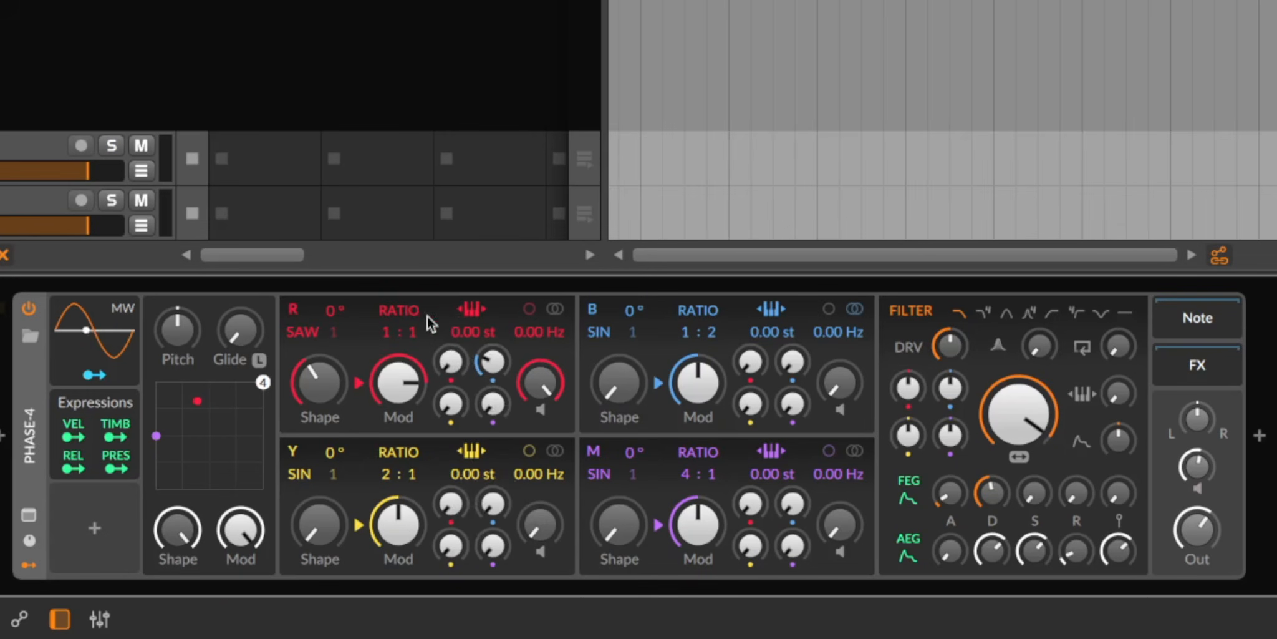
Raise the Y and M modulation amounts of the Phase-4's red oscillator.
mouse_move(461, 399)
mouse_down()
mouse_move(461, 368)
mouse_move(462, 399)
mouse_up()
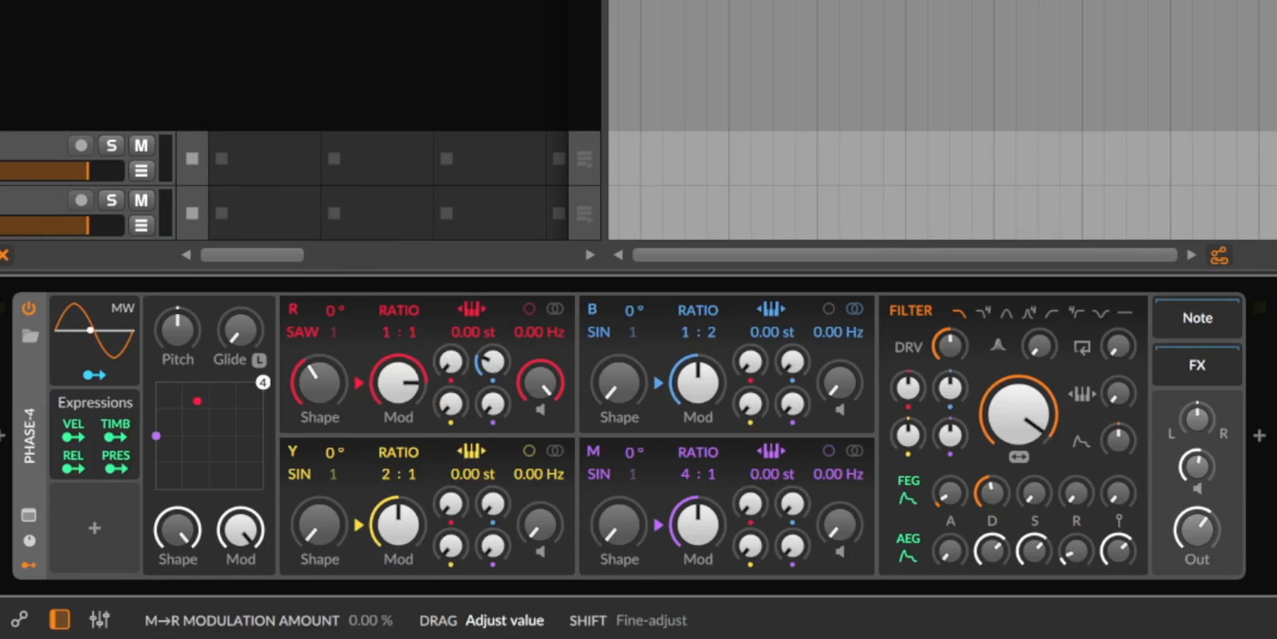
drag(492, 403, 451, 388)
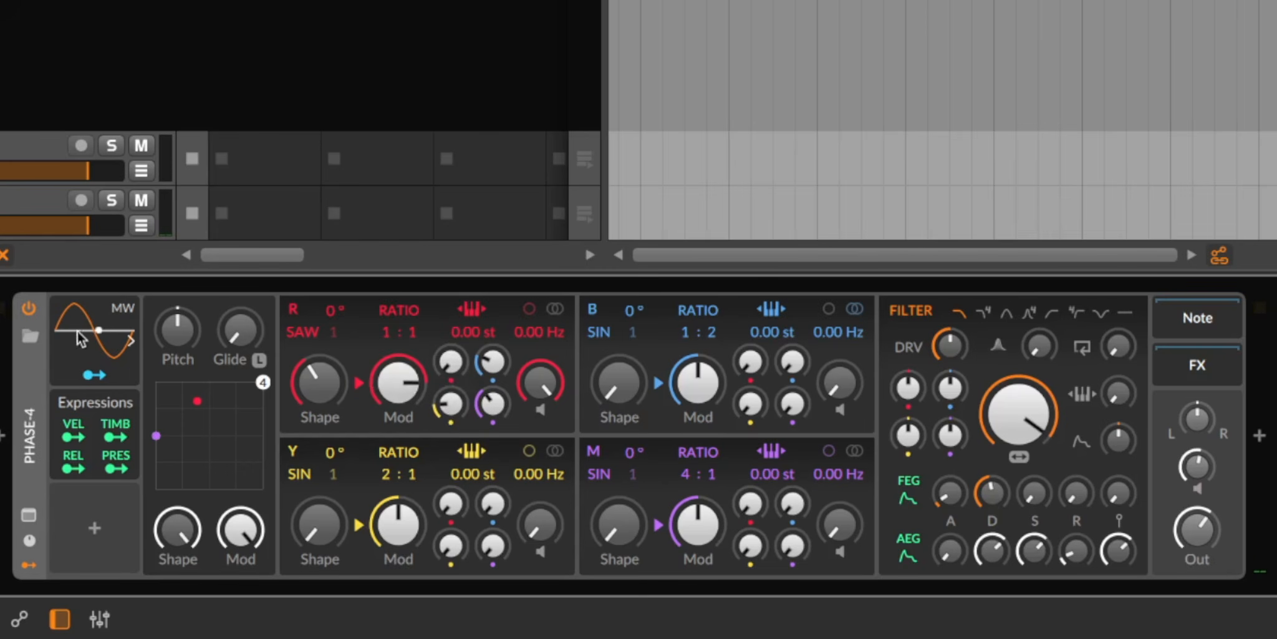
Open the Phase-4 presets and preview 90's Ambient, Alien Choir, All Arpologies and Ambient Strings.
click(30, 335)
click(428, 1)
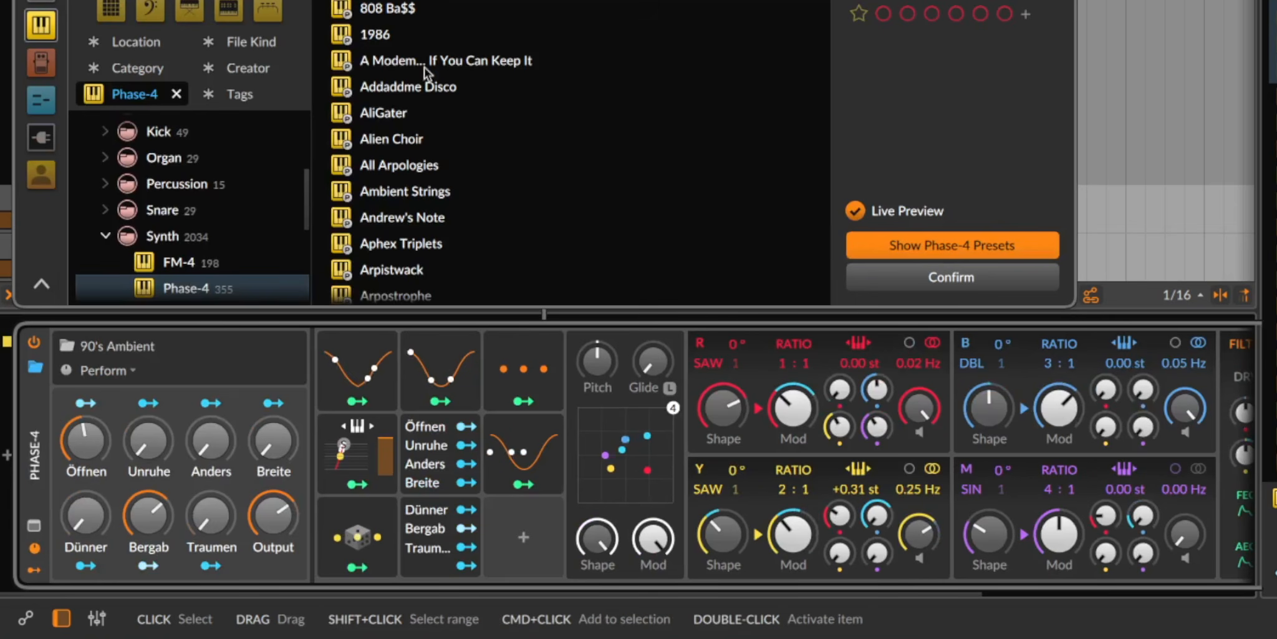
click(402, 143)
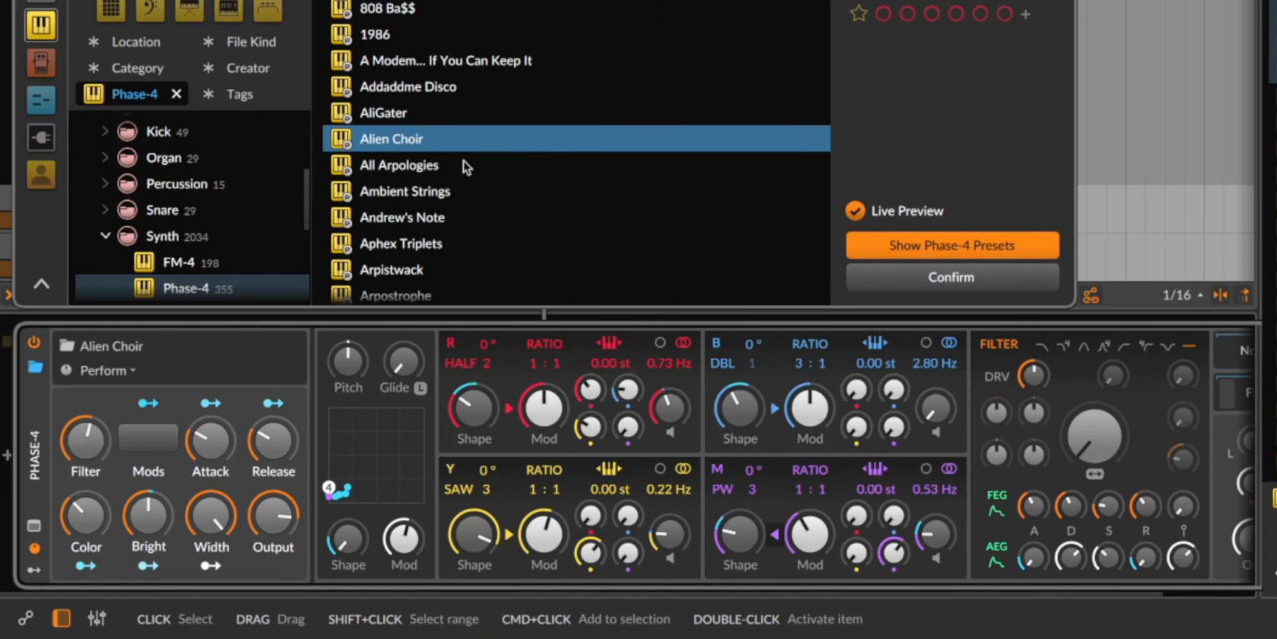
click(463, 162)
click(465, 189)
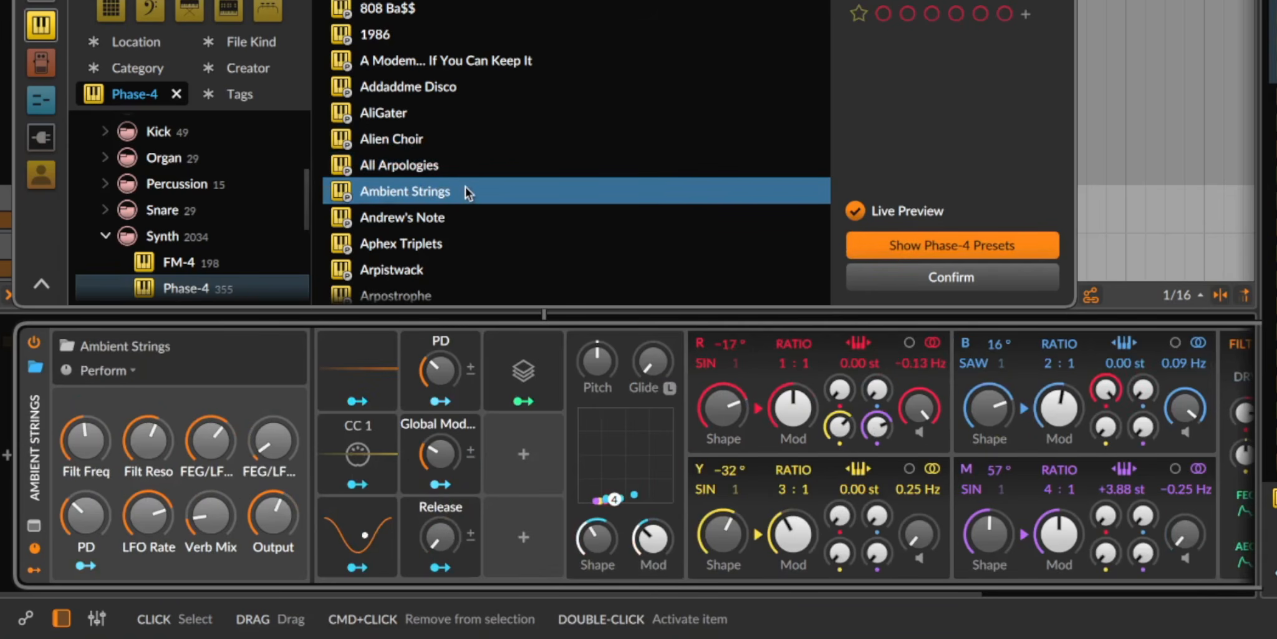
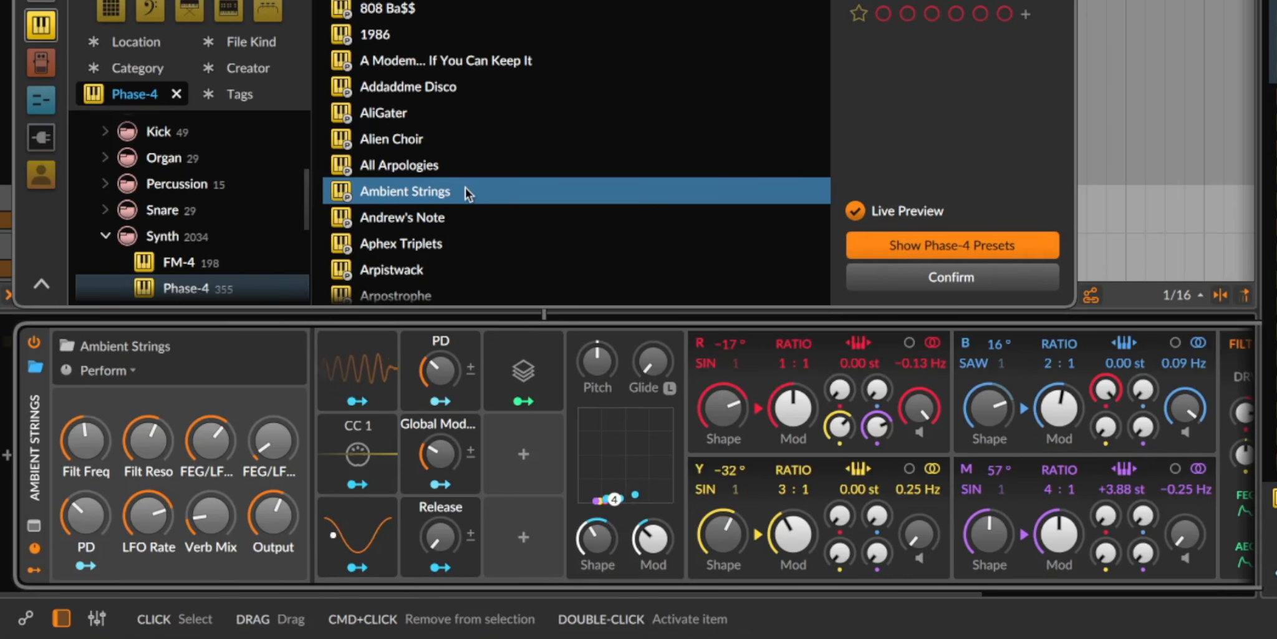
Load the Bend Repeater preset into the Phase-4 and confirm the choice.
scroll(489, 174, down, 5)
click(490, 176)
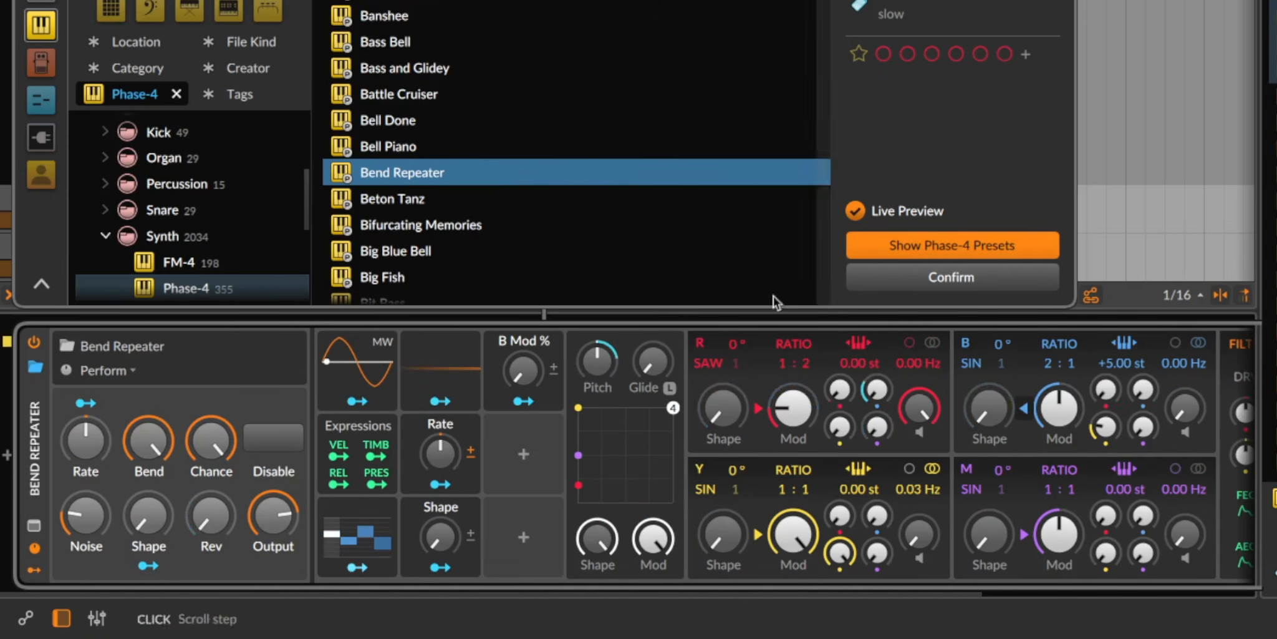
click(946, 281)
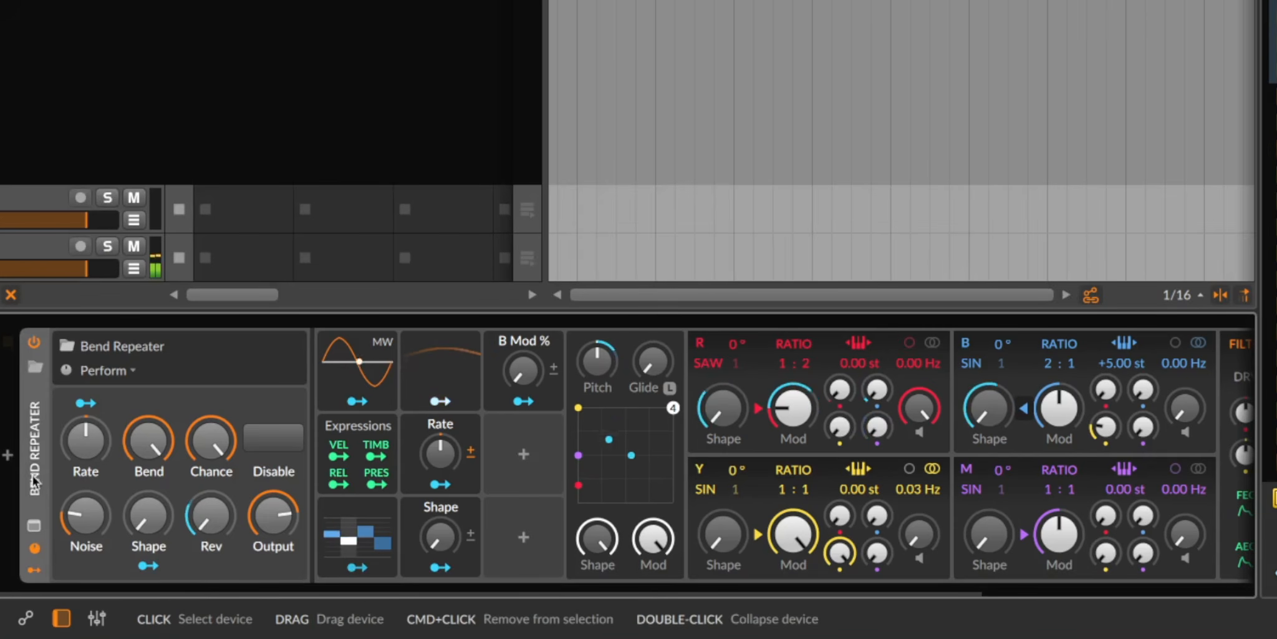
Remove the Bend Repeater device and insert an Instrument Selector from the Bitwig creator's instruments in its place.
key(Delete)
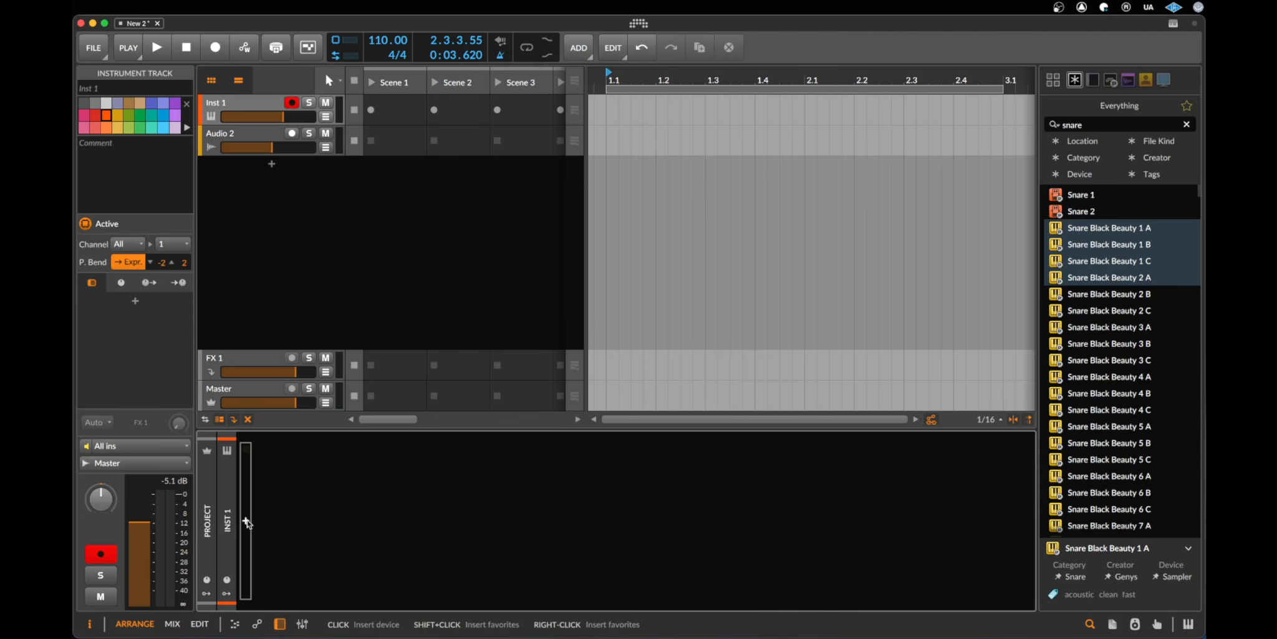
click(247, 521)
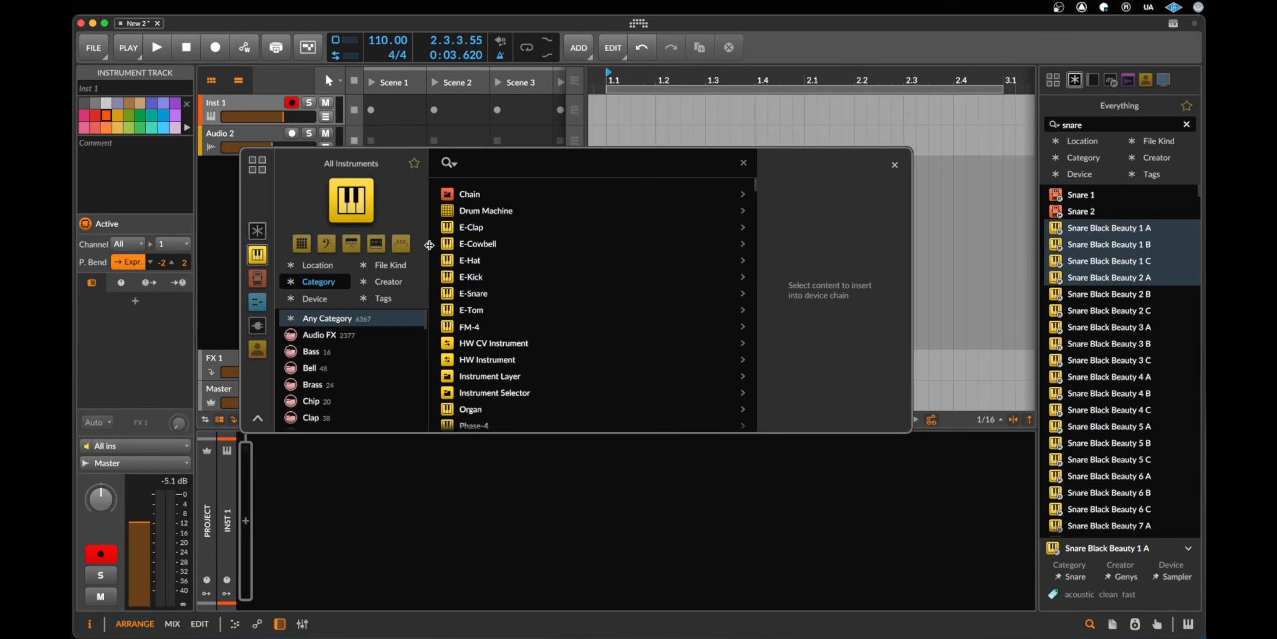
click(388, 280)
scroll(350, 377, down, 5)
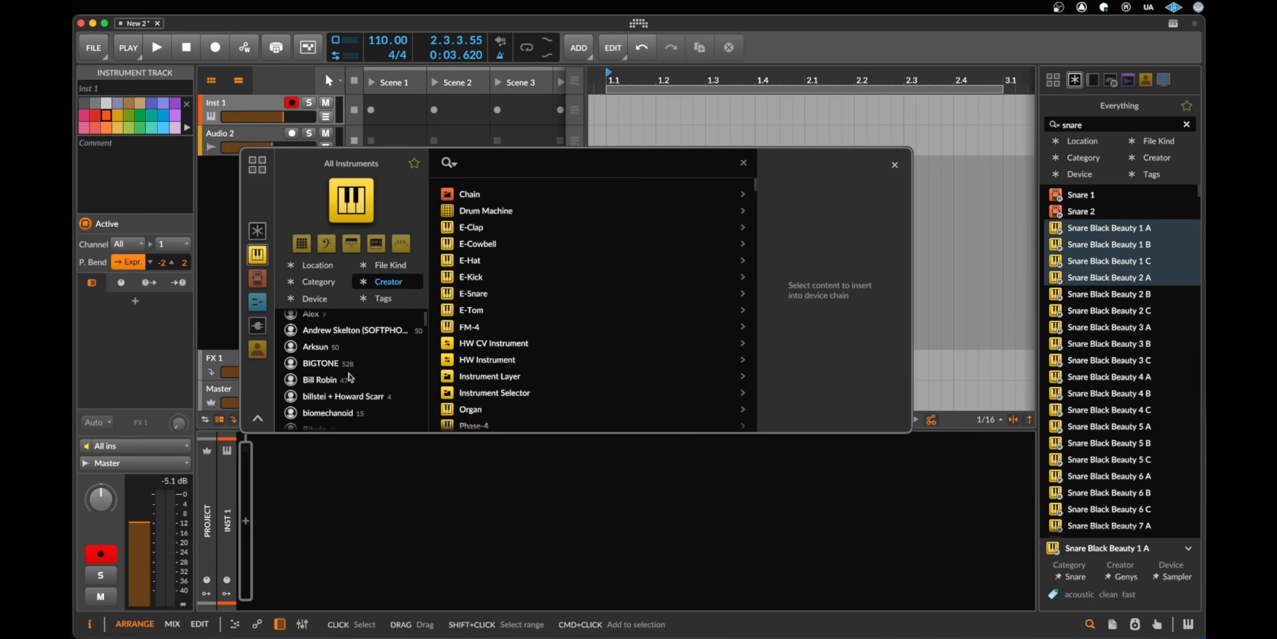
scroll(350, 376, up, 2)
scroll(327, 377, up, 2)
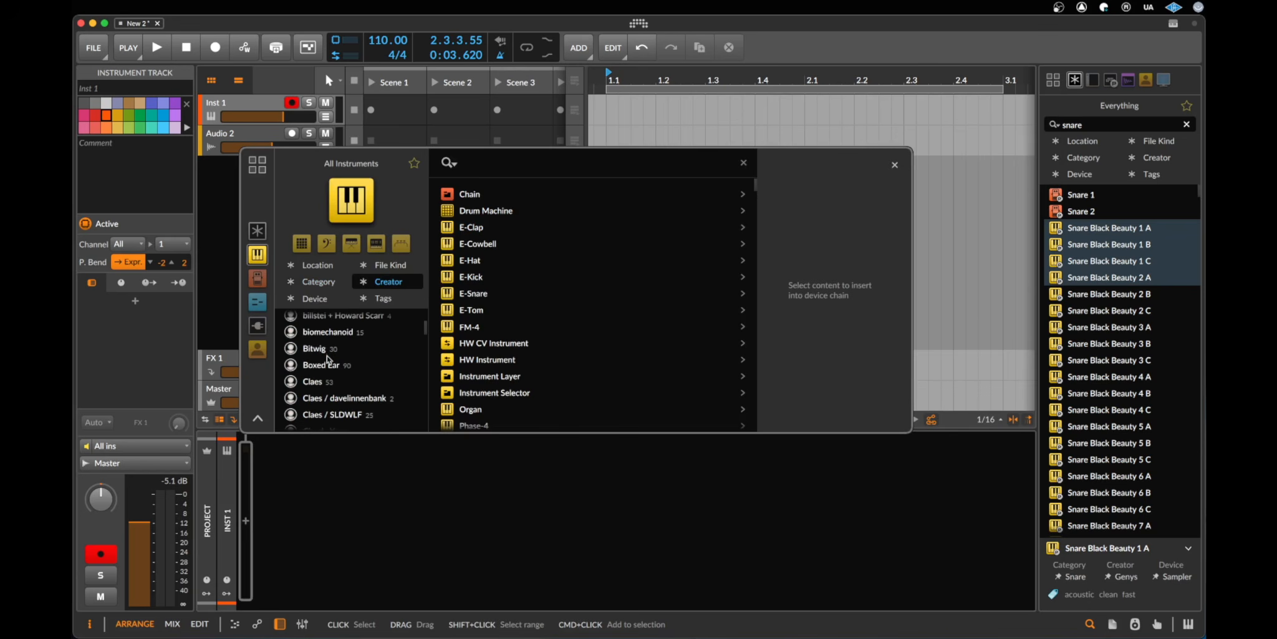
click(328, 348)
scroll(601, 367, down, 3)
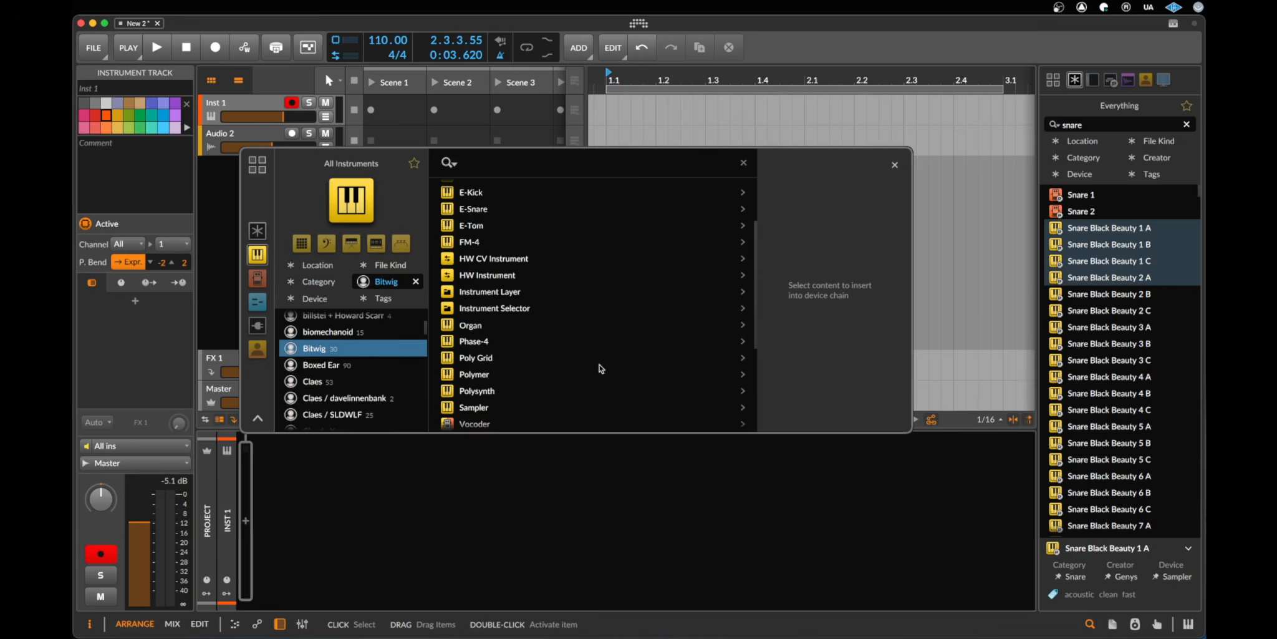
double_click(523, 310)
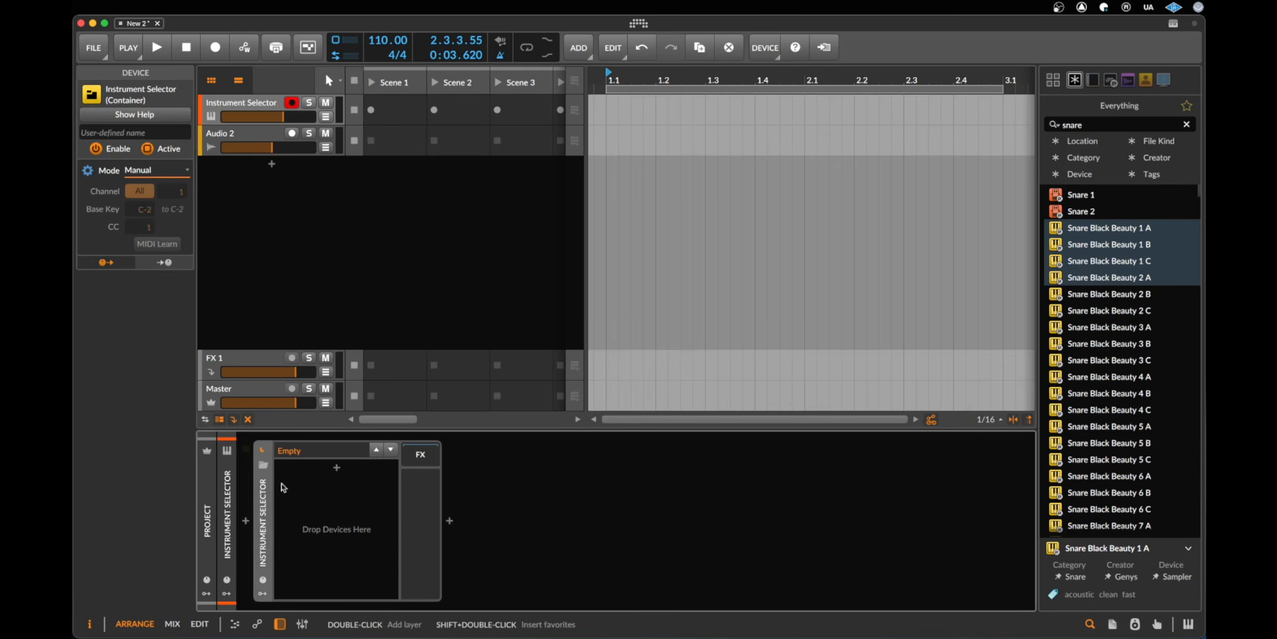
Add a Polysynth as the first layer of the Instrument Selector and set its first oscillator's unison to 6 voices.
click(346, 468)
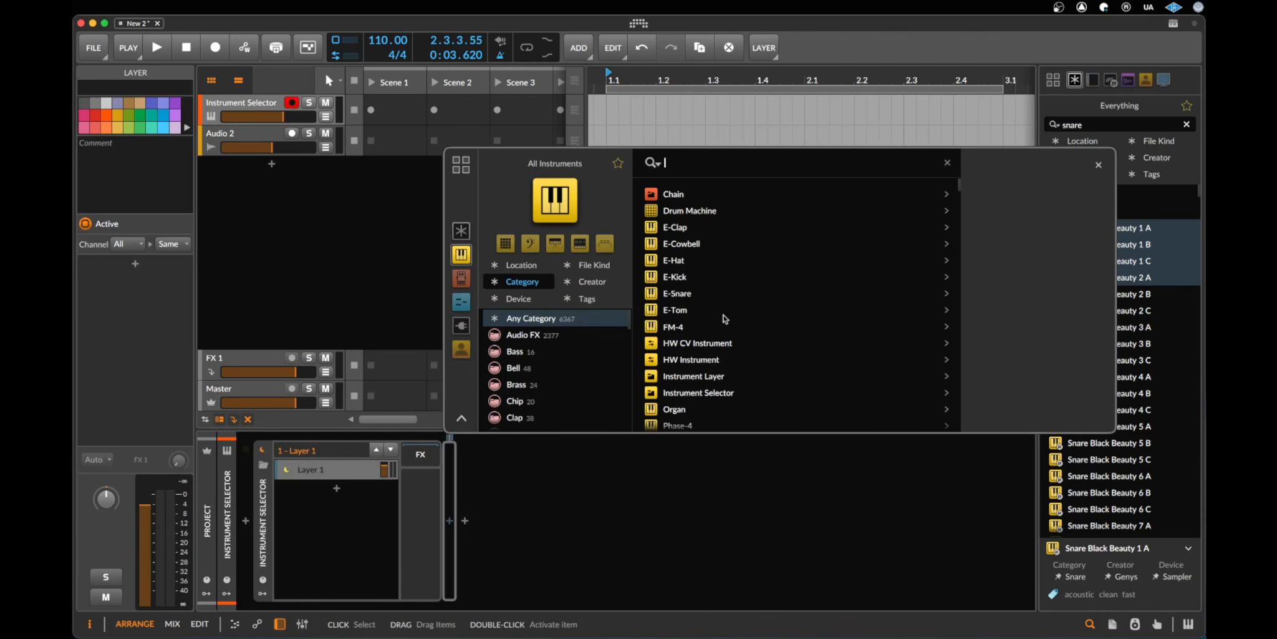
text(pol)
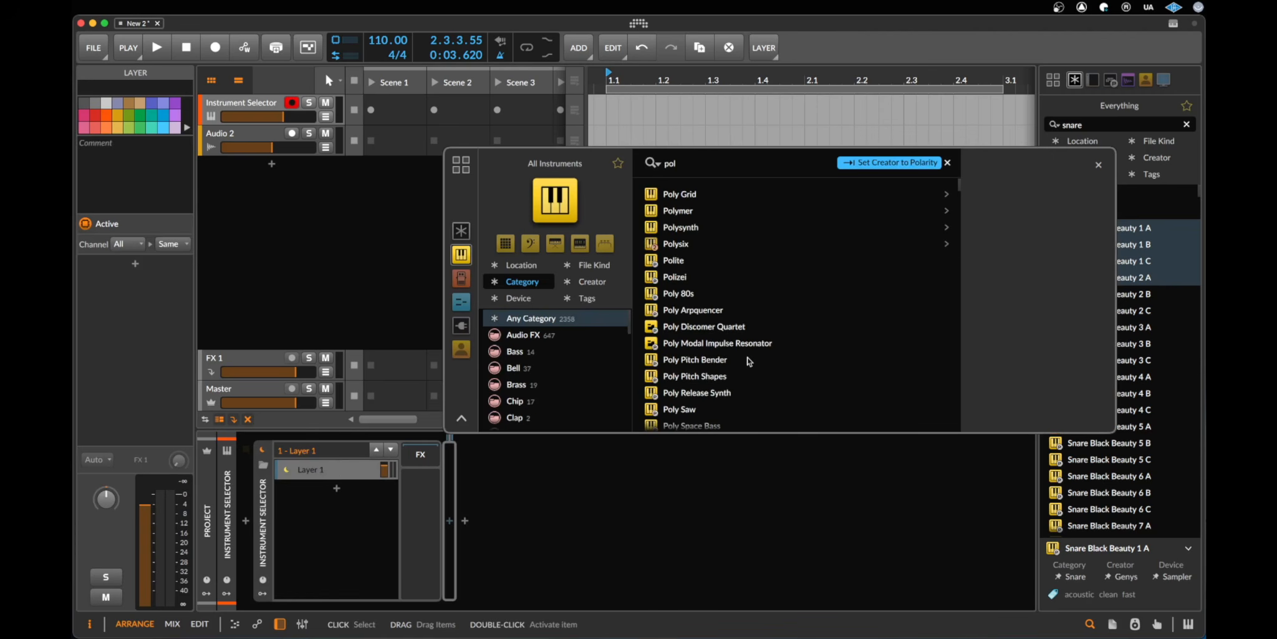
double_click(689, 228)
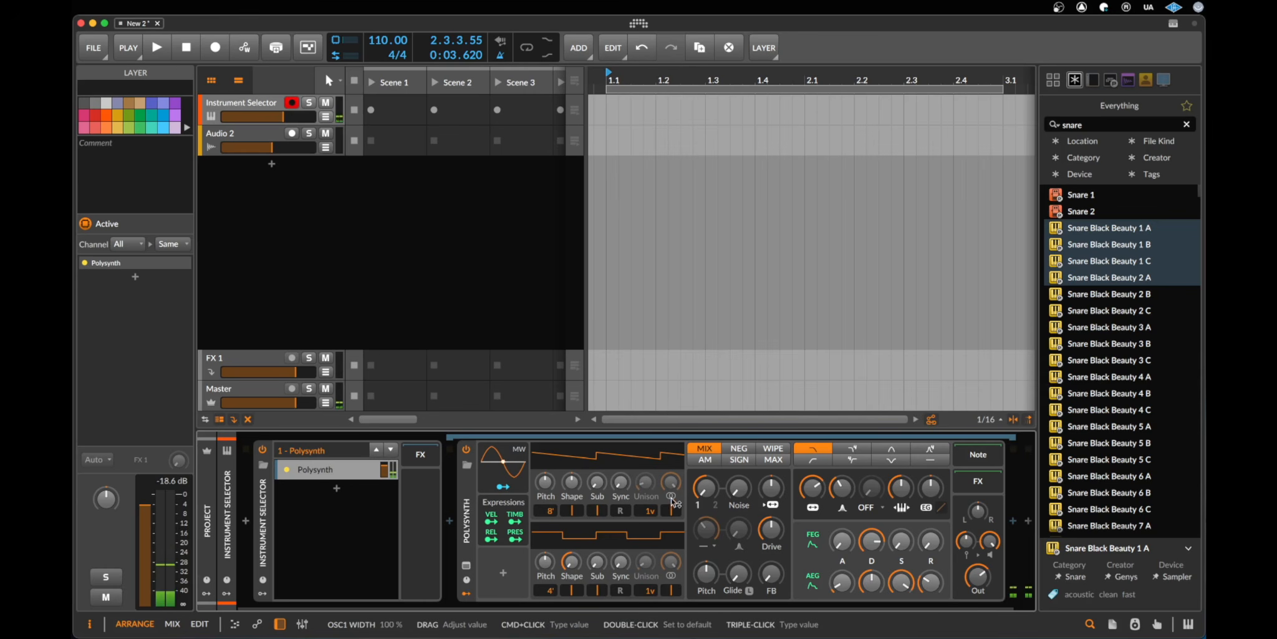
drag(652, 510, 652, 494)
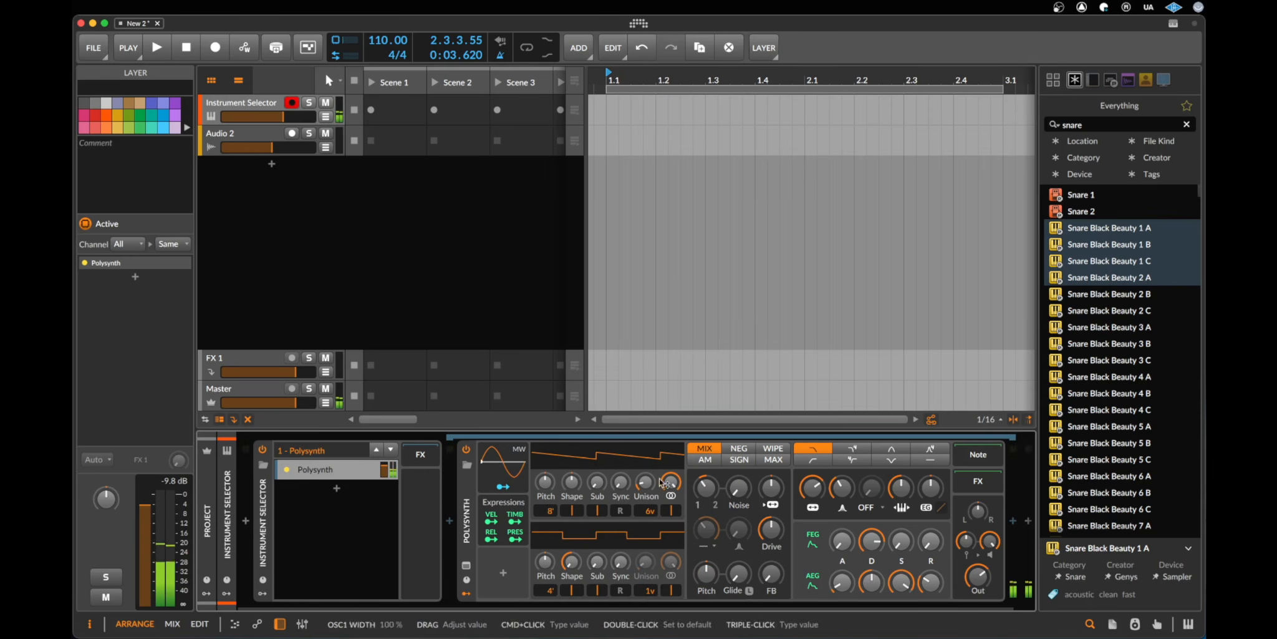
Add a Polymer as the second layer of the Instrument Selector.
click(336, 491)
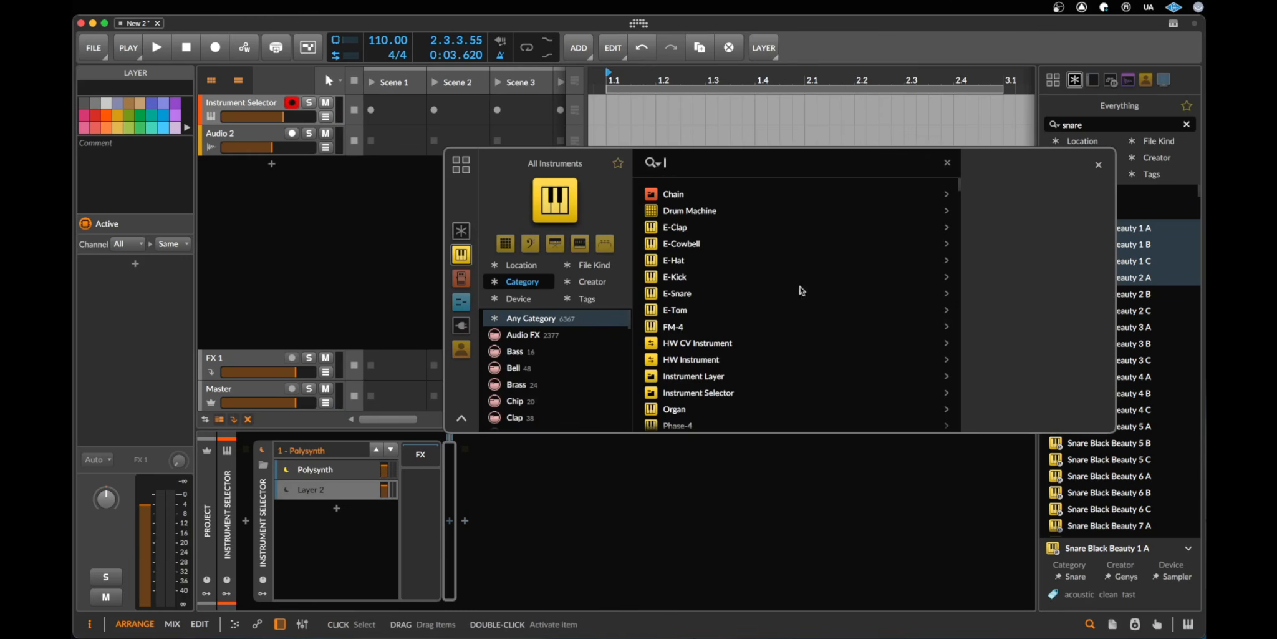
text(pol)
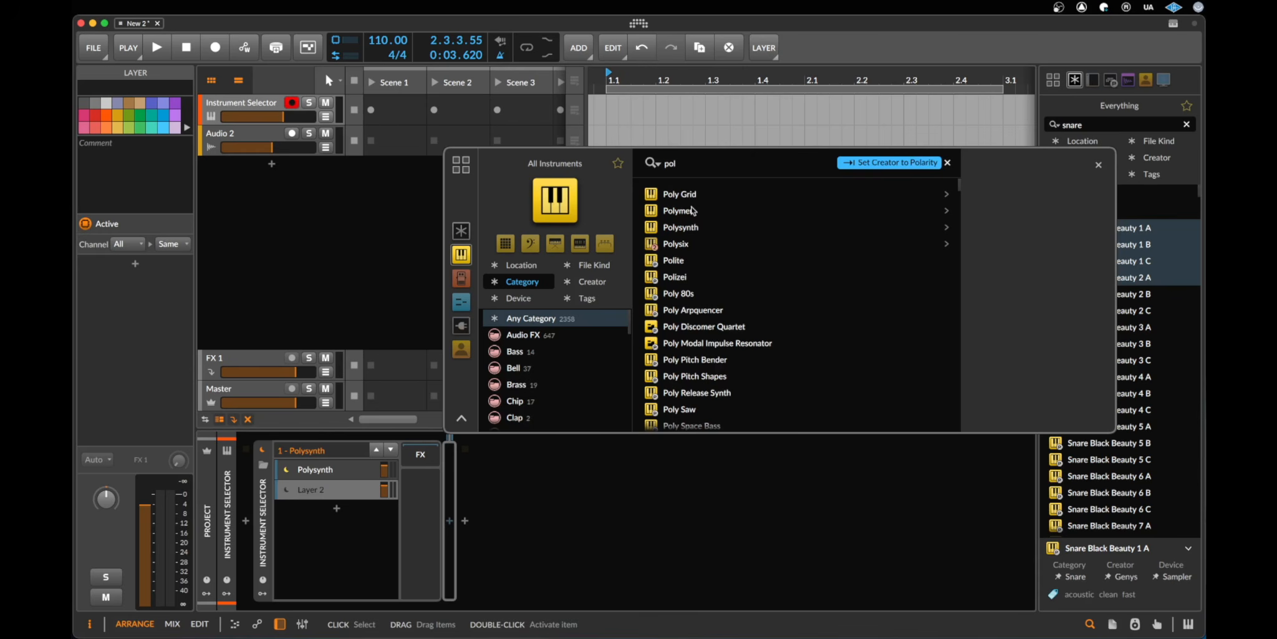
double_click(692, 211)
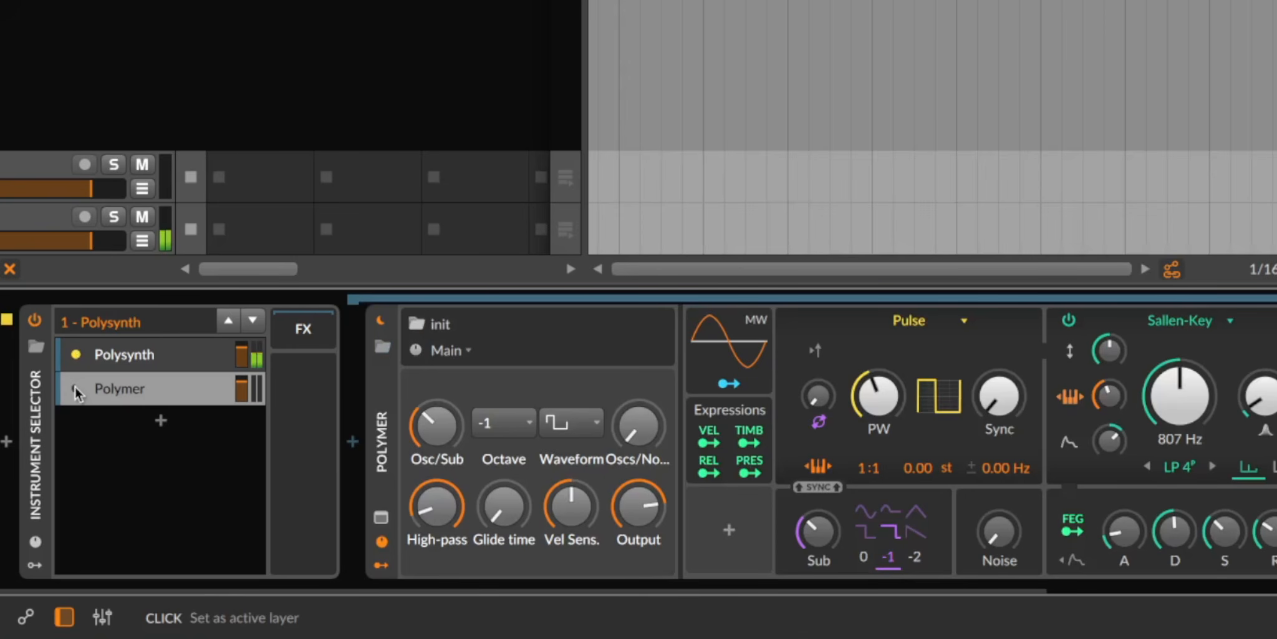
Switch the Instrument Selector's active layer back and forth between Polymer and Polysynth to compare their sounds.
click(75, 386)
click(78, 362)
click(75, 388)
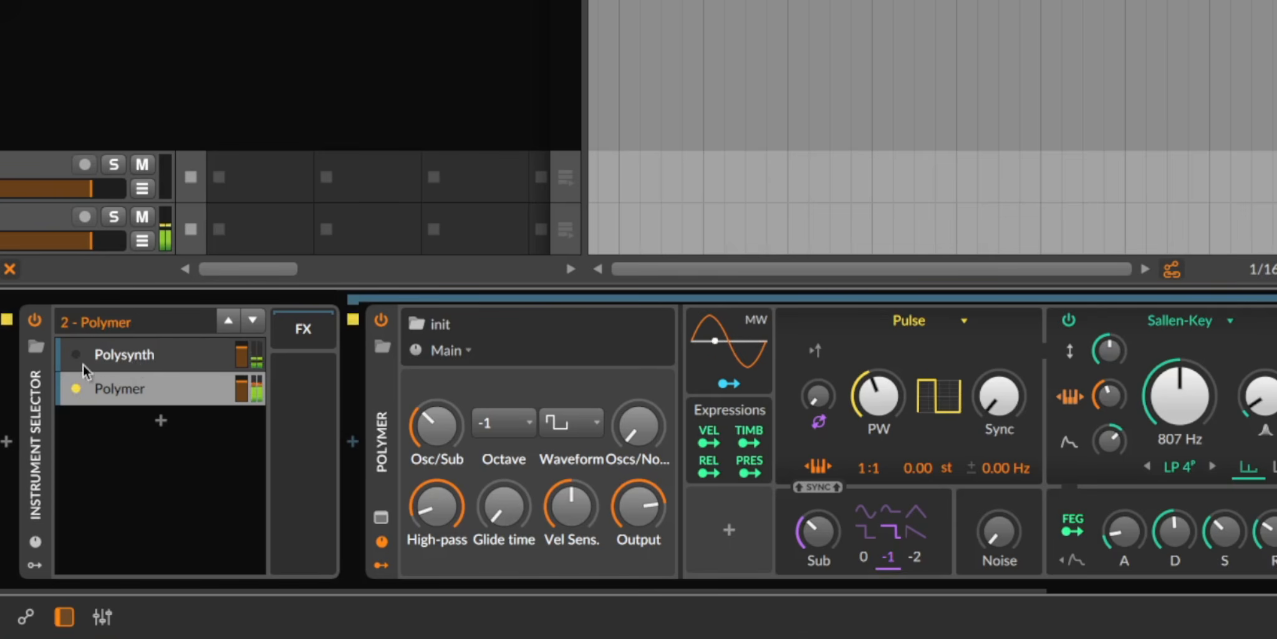
click(81, 361)
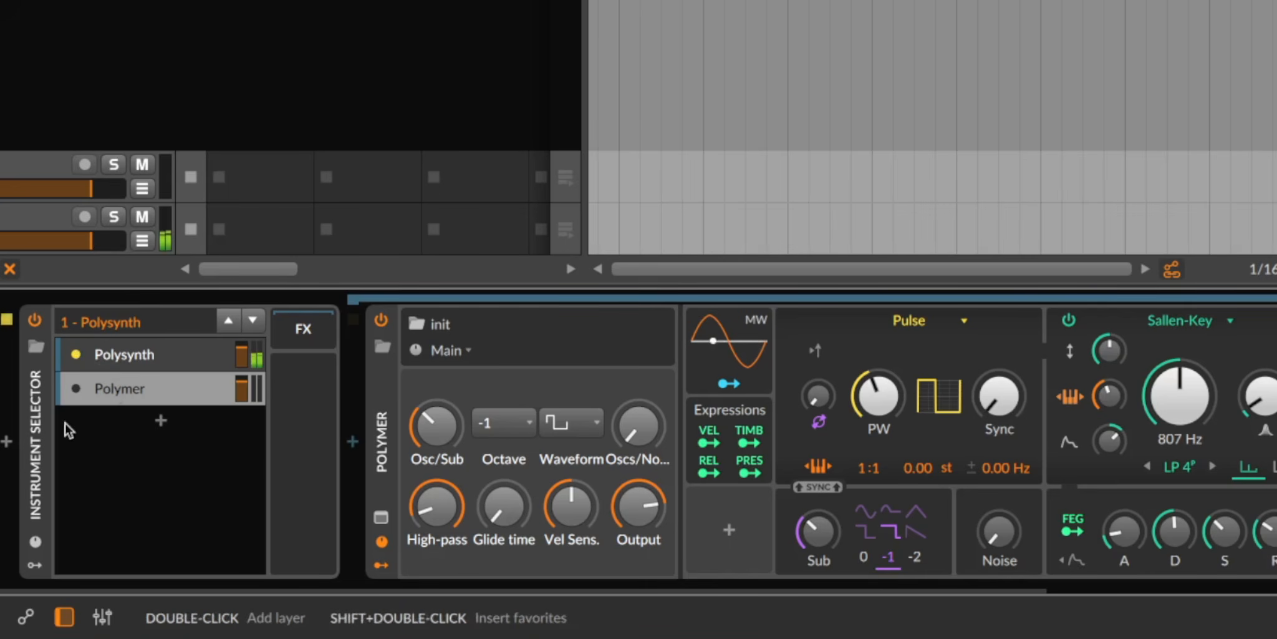
click(75, 388)
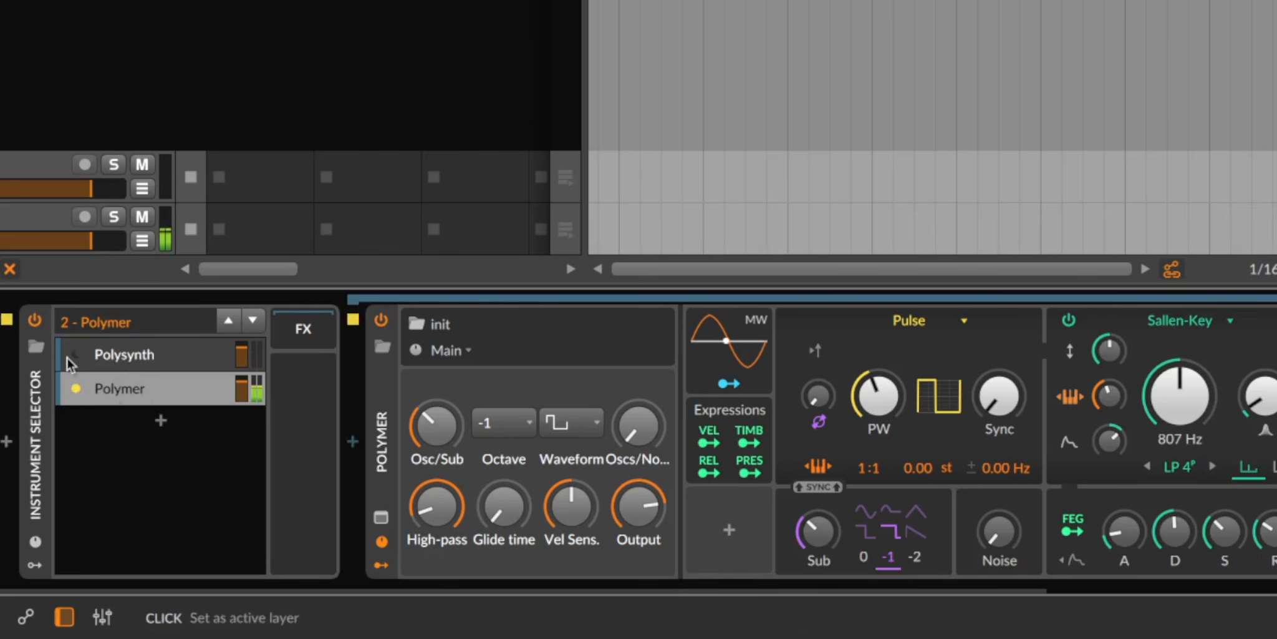
click(68, 358)
click(76, 387)
click(78, 362)
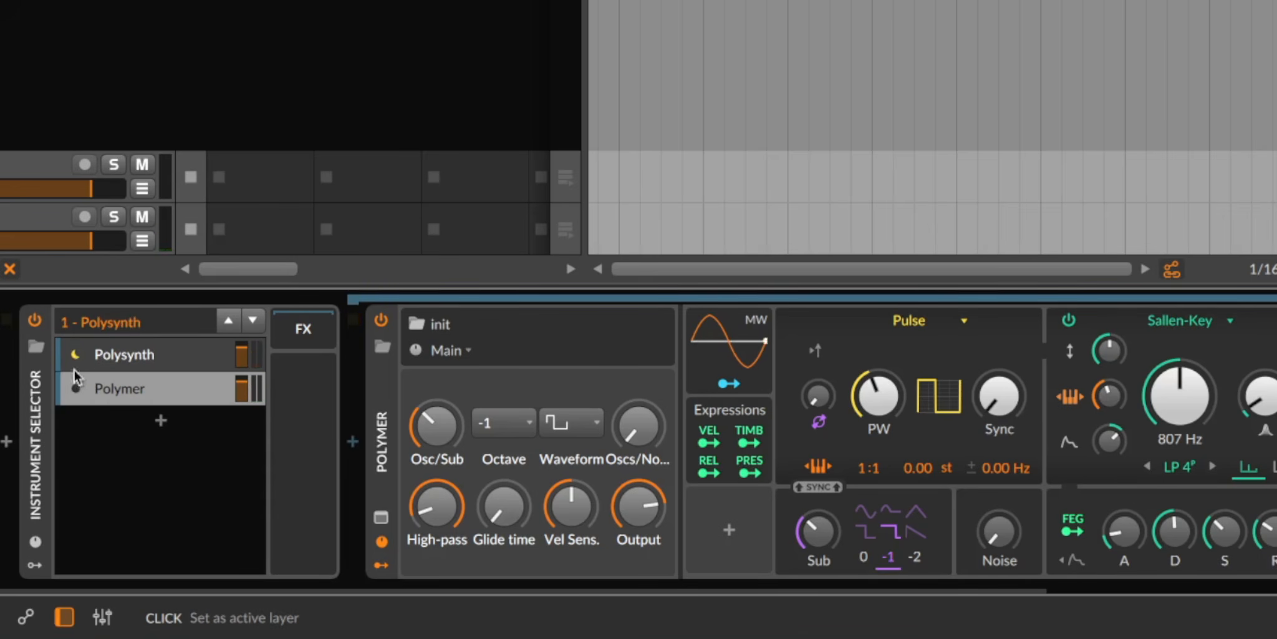
click(77, 381)
click(77, 358)
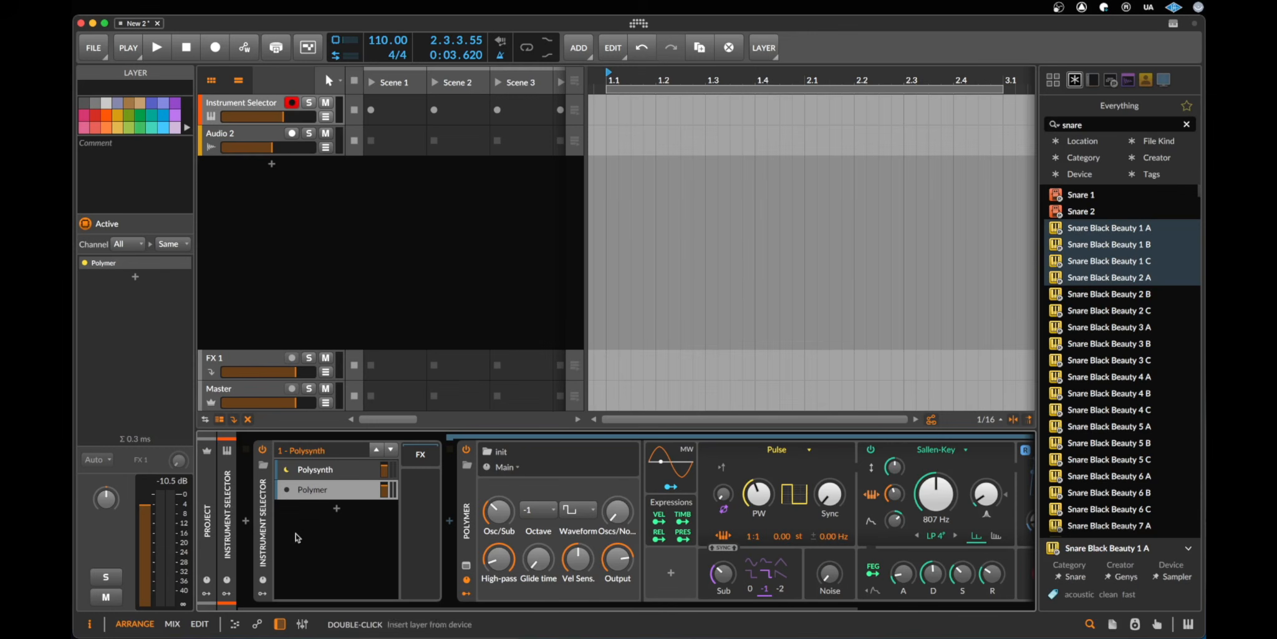
Remove the Instrument Selector and insert an Instrument Layer device in its place.
click(266, 547)
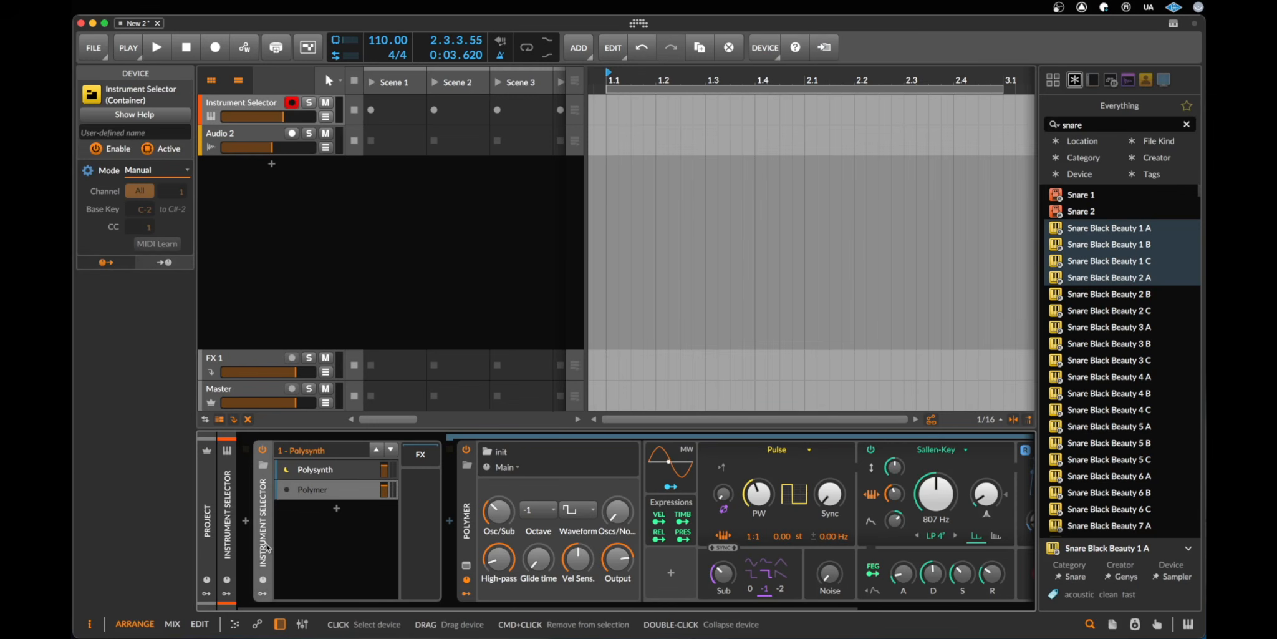
key(Delete)
click(246, 520)
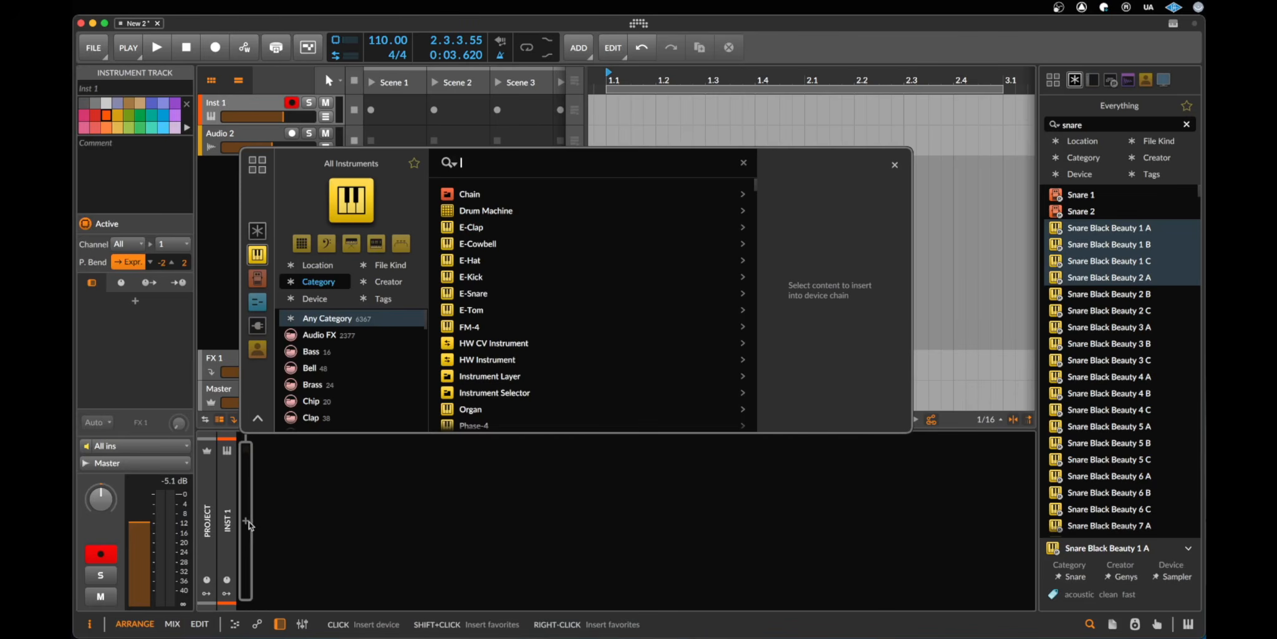
text(ins)
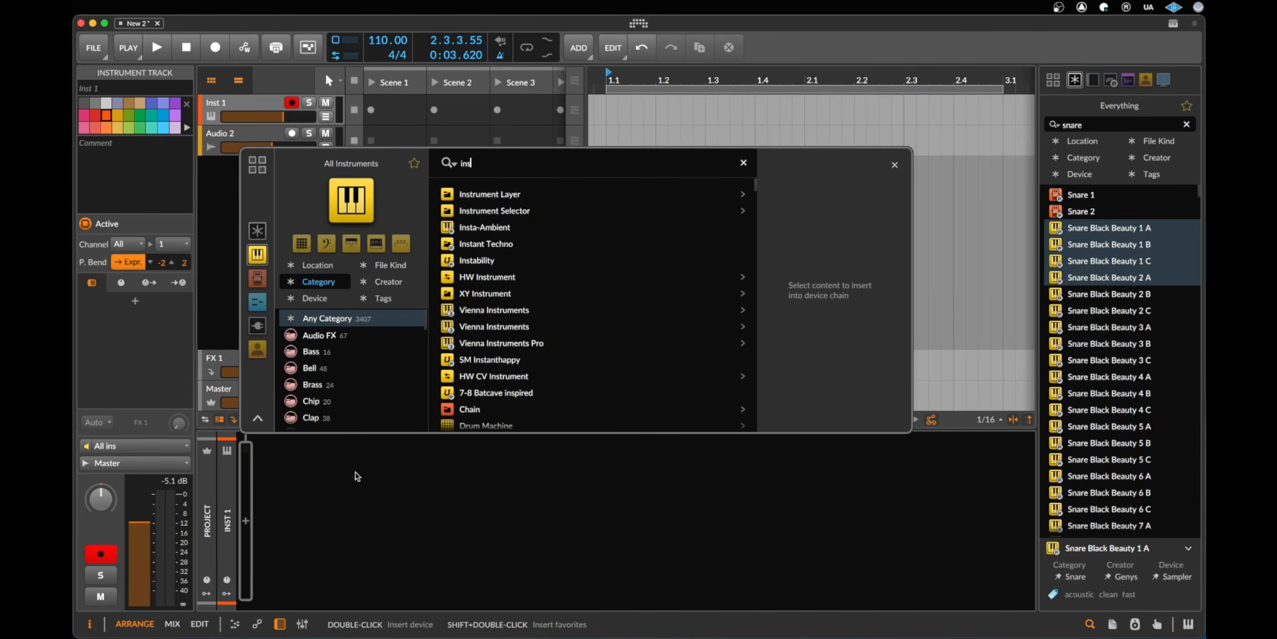
double_click(515, 197)
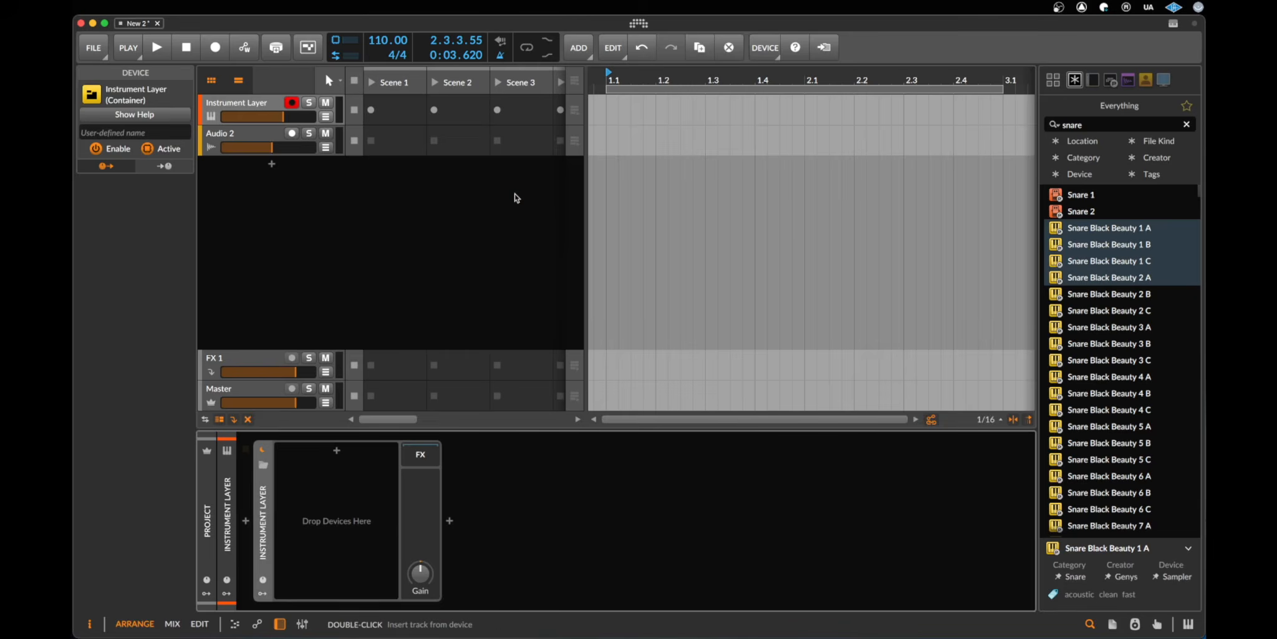
Add a Polysynth as the first layer of the Instrument Layer and set its first oscillator's unison to 5 voices.
double_click(155, 333)
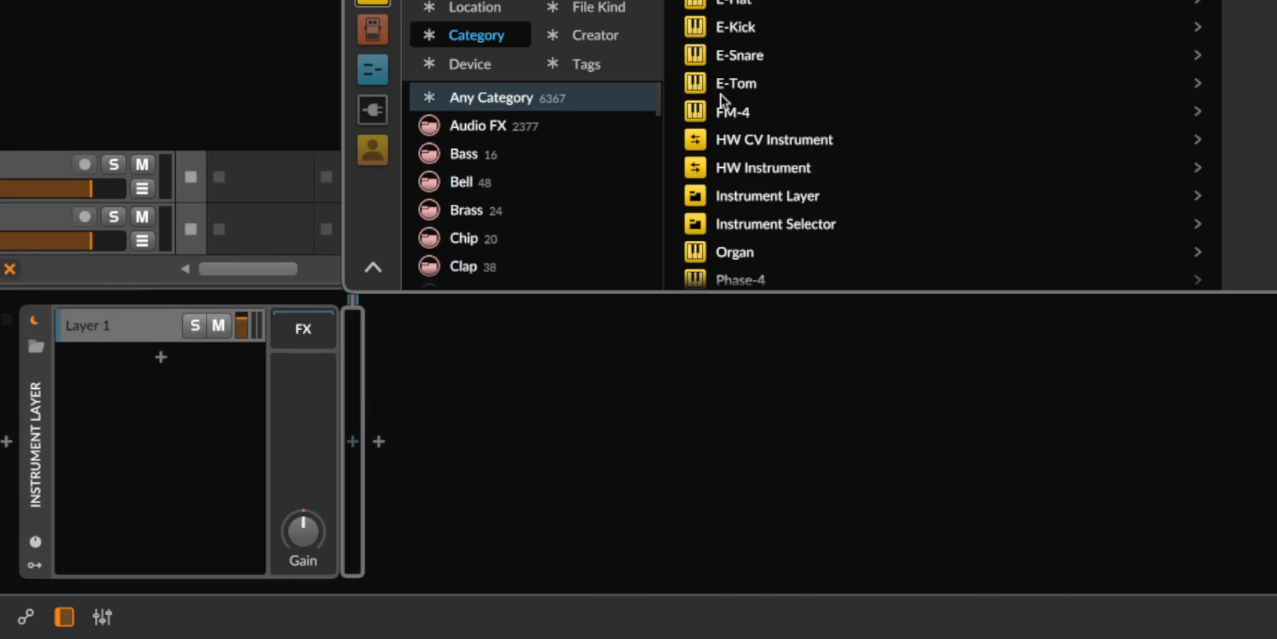
text(poly)
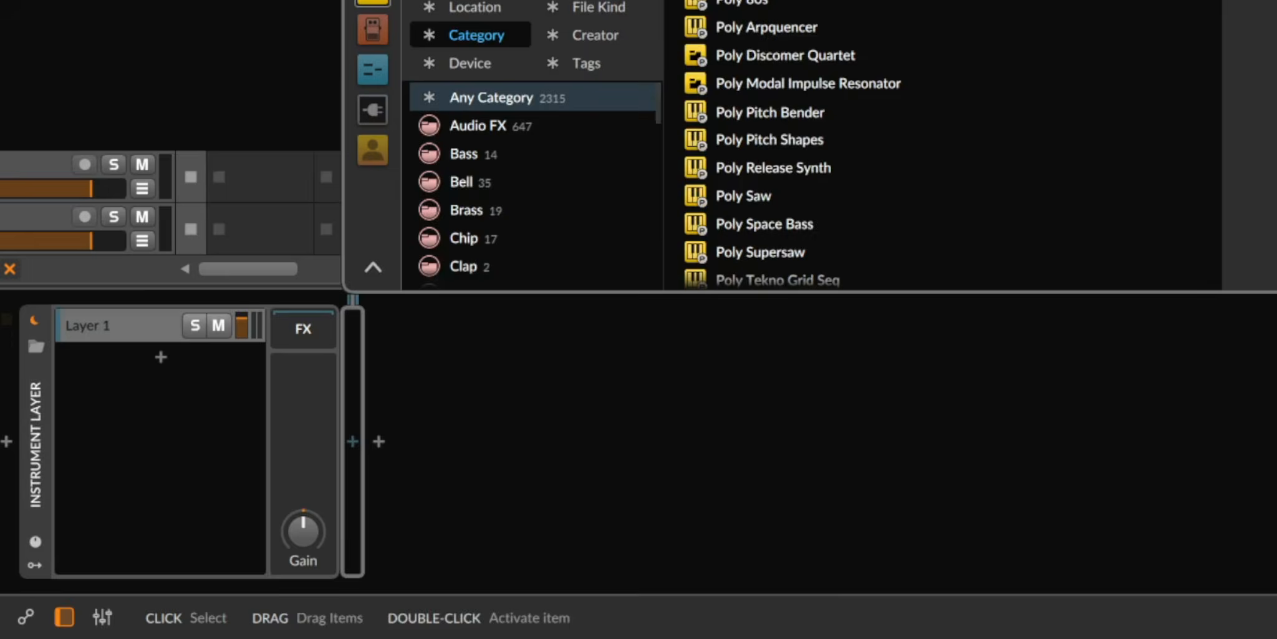
key(Return)
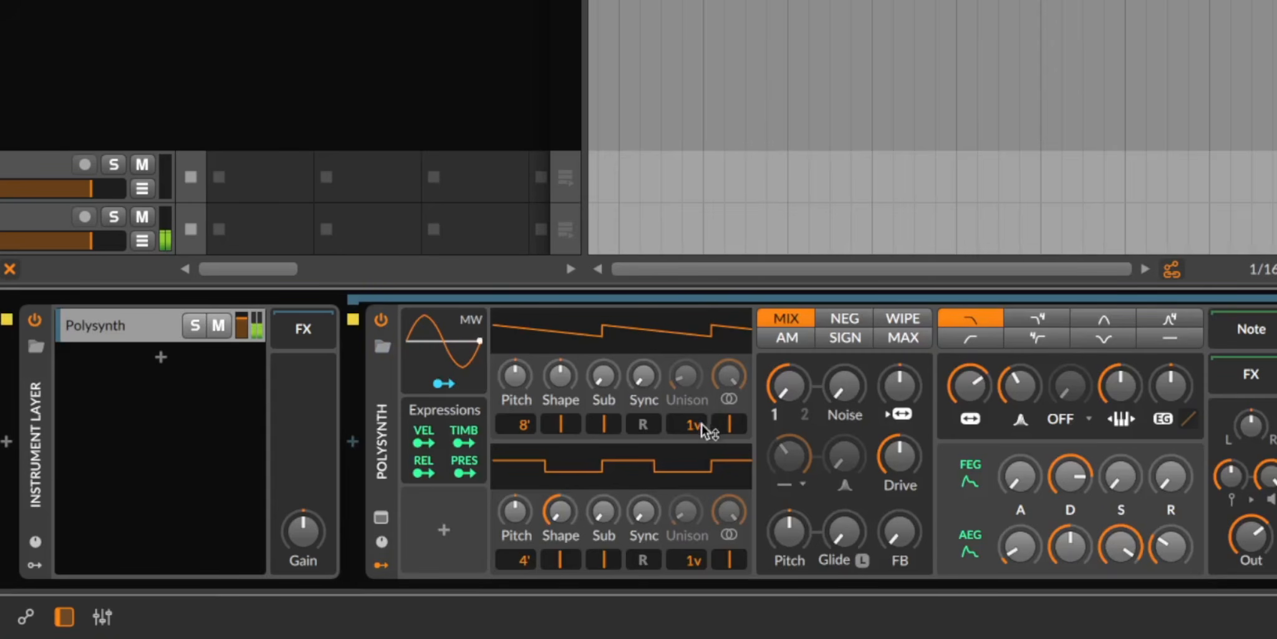
drag(705, 429, 705, 411)
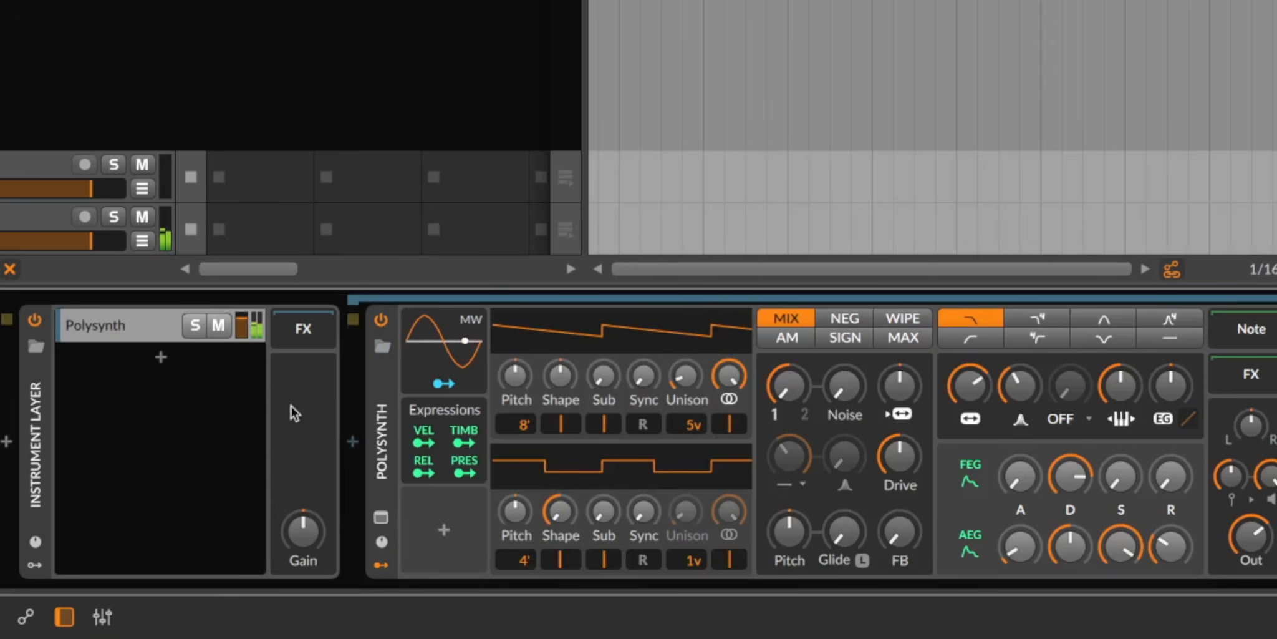
Add a Polymer as the second layer of the Instrument Layer.
click(160, 360)
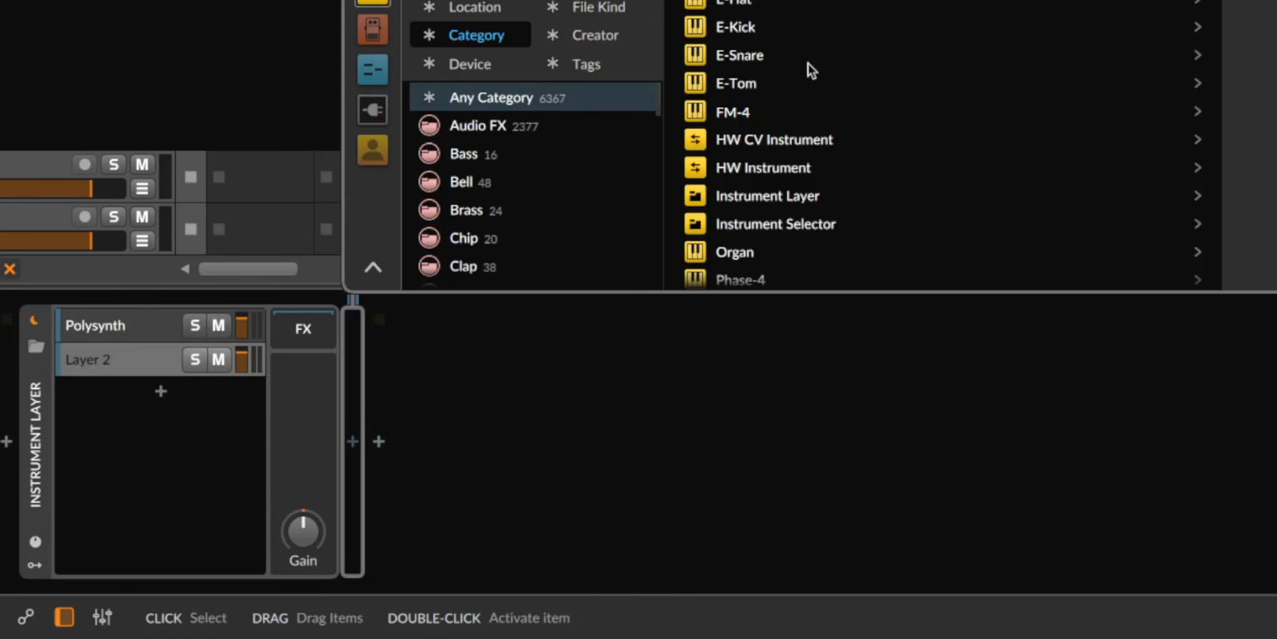
text(pol)
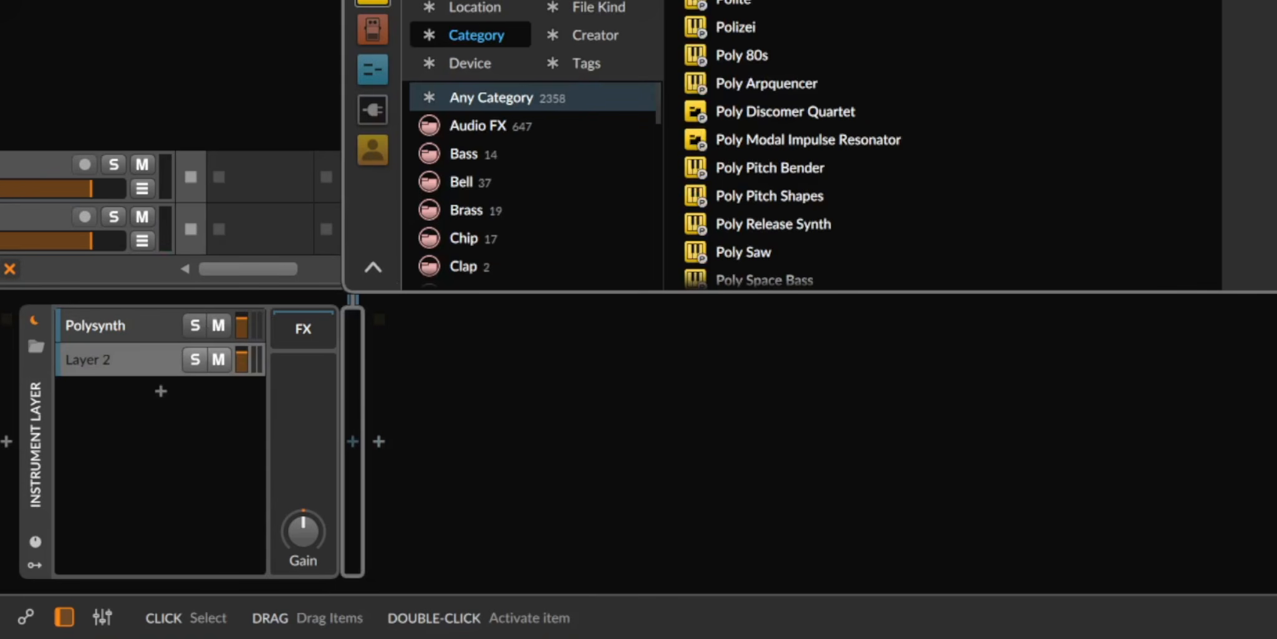
key(Return)
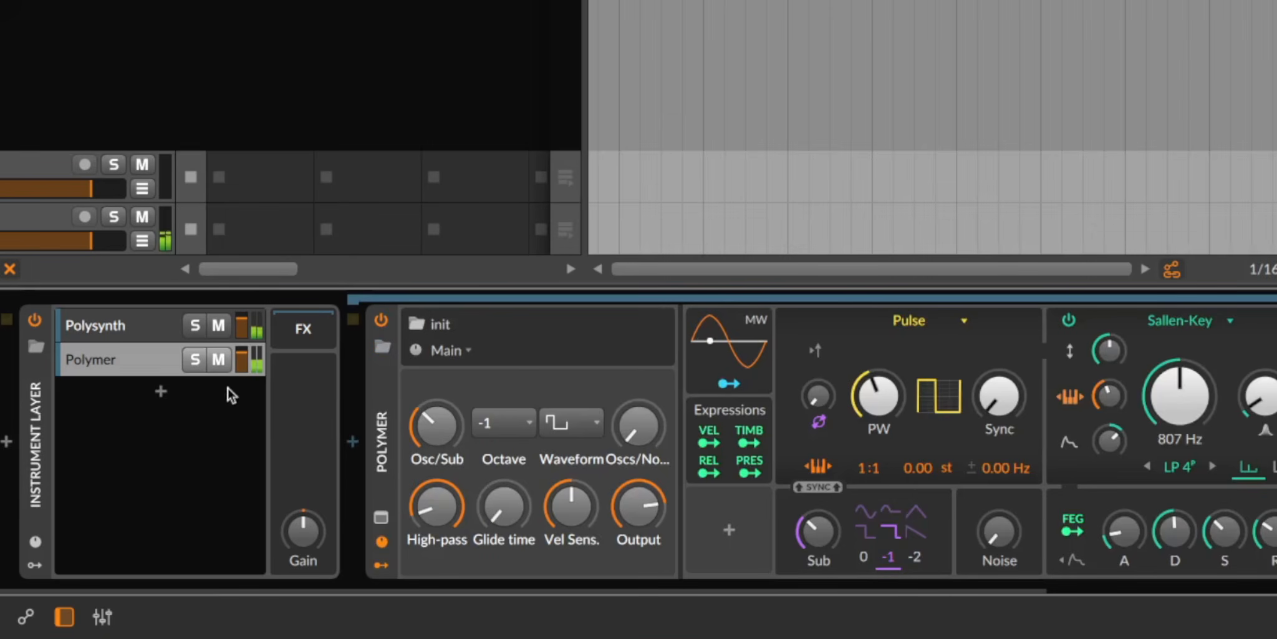
Solo the Polysynth and Polymer layers in turn to hear each alone, and turn soloing off again.
click(196, 326)
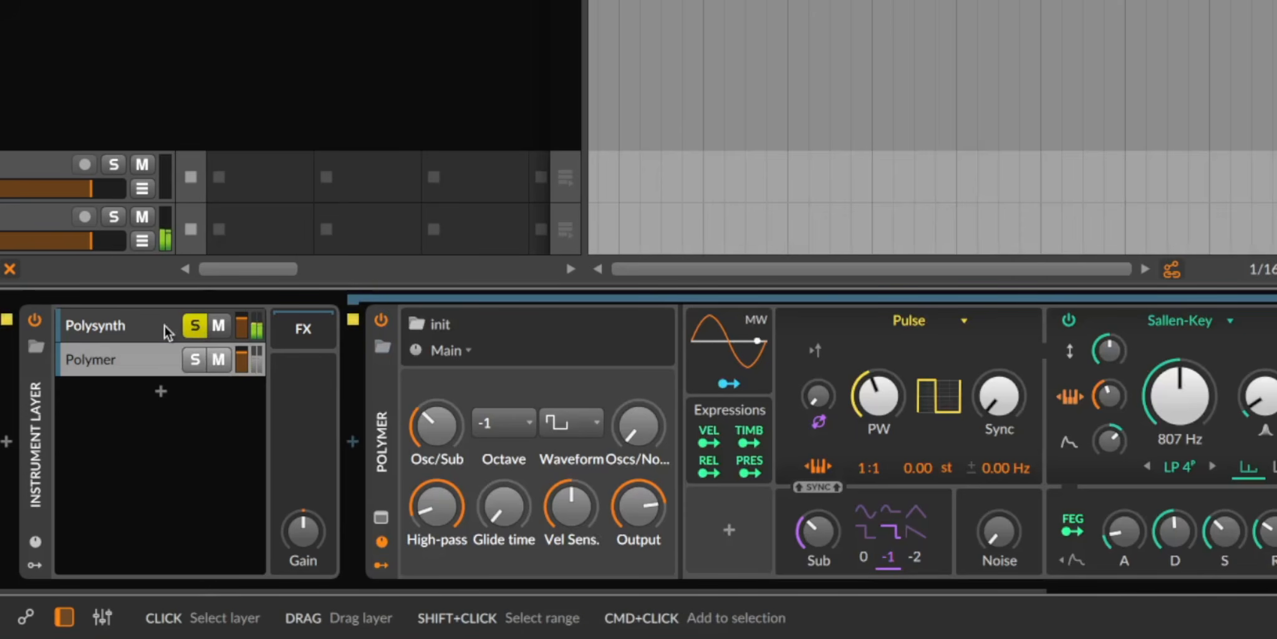
click(196, 359)
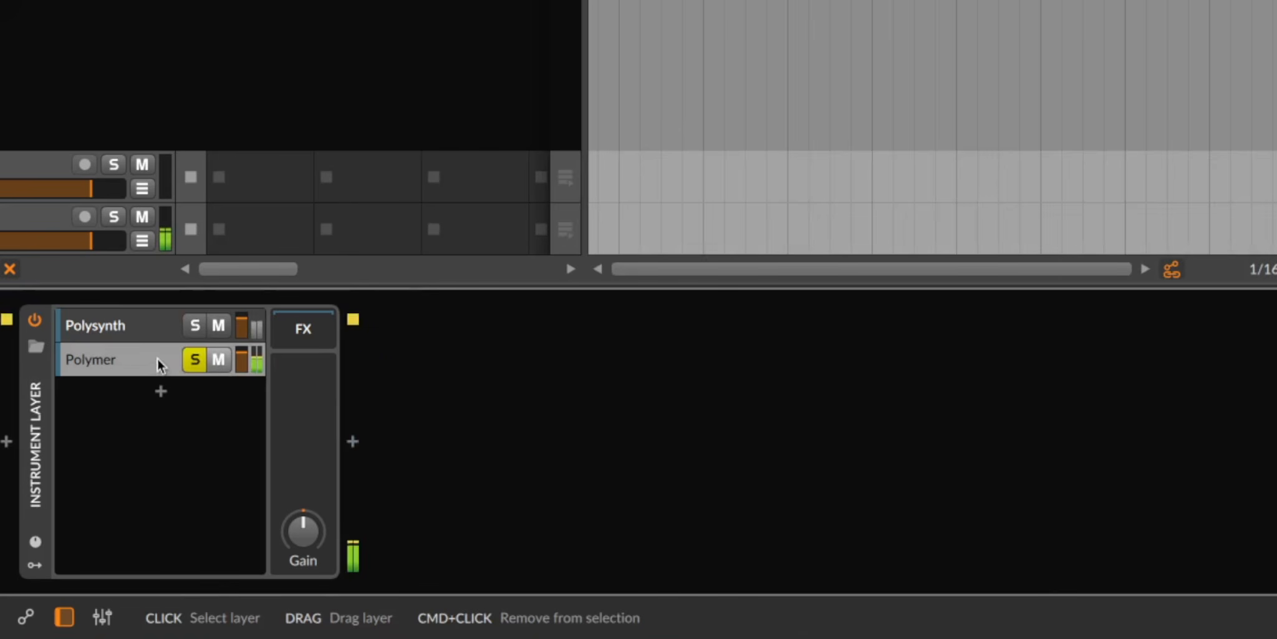
click(196, 359)
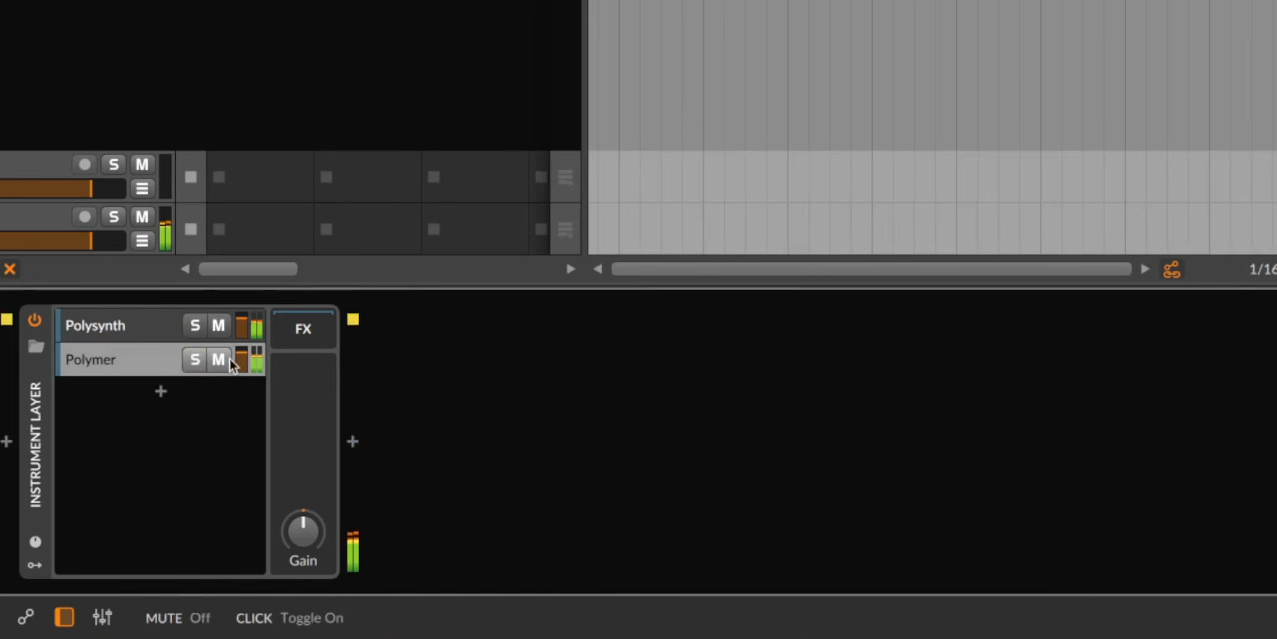
Lower the Polymer layer's volume and briefly mute and unmute the Polymer and Polysynth layers.
mouse_move(249, 359)
mouse_down()
mouse_move(249, 412)
mouse_move(248, 337)
mouse_move(249, 390)
mouse_move(248, 363)
mouse_up()
click(218, 365)
click(221, 361)
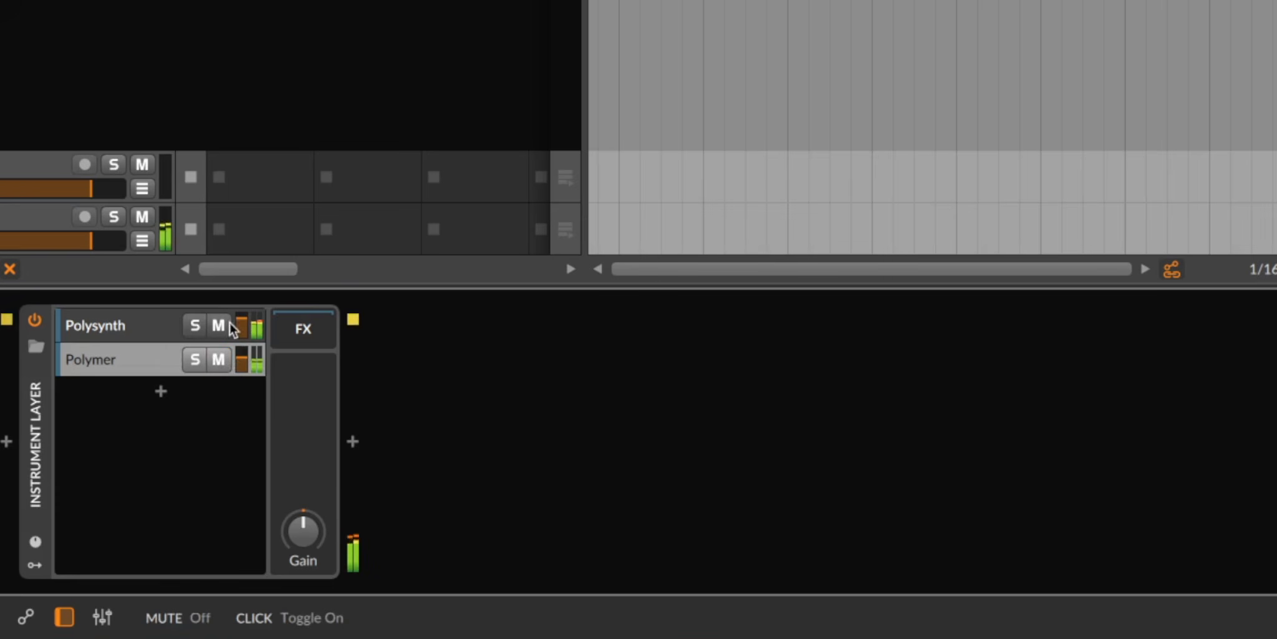
click(222, 324)
click(221, 323)
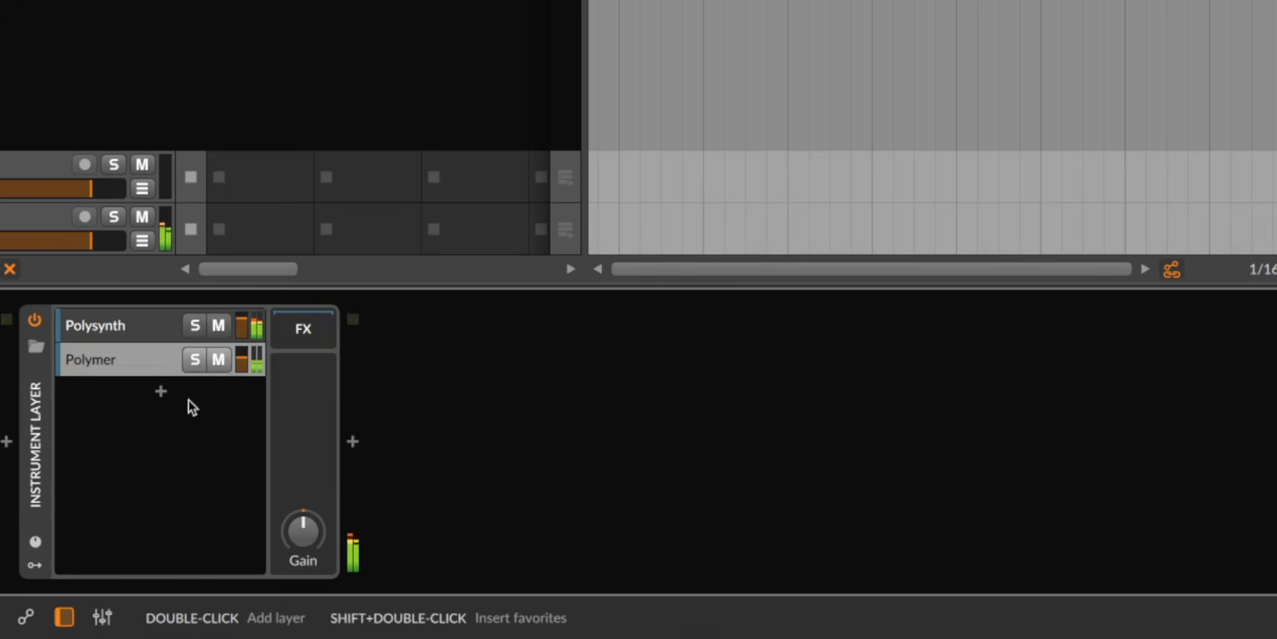
Add a Phase-4 as the third layer of the Instrument Layer.
double_click(161, 394)
scroll(826, 128, down, 5)
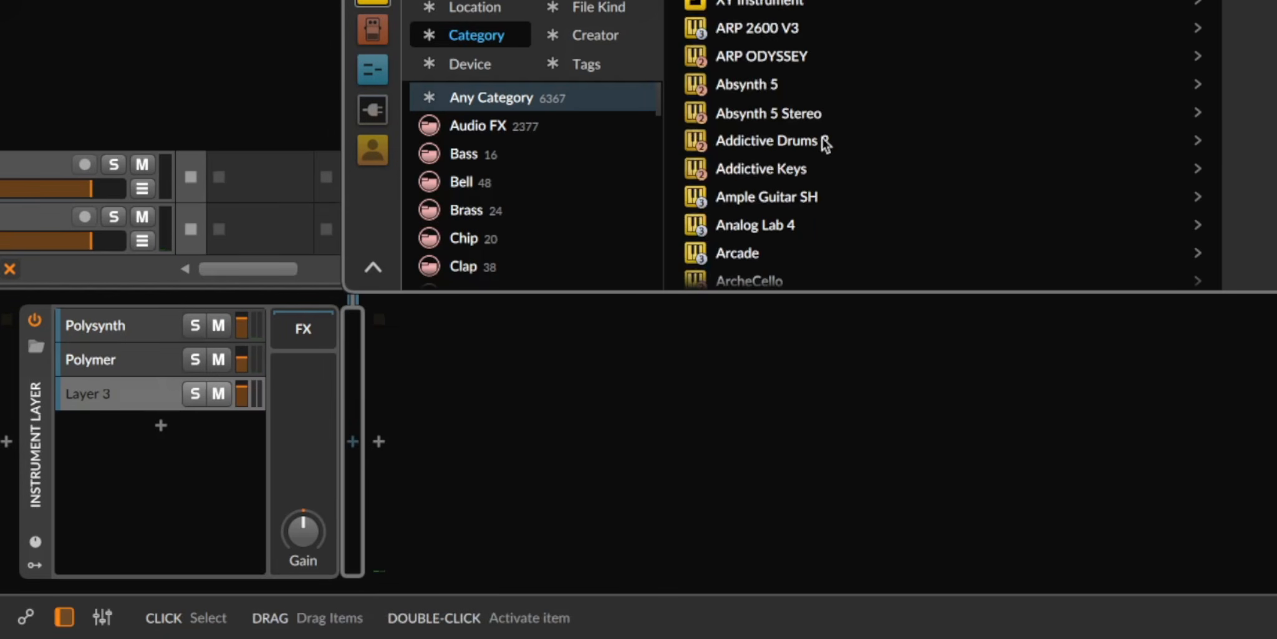
scroll(822, 144, up, 3)
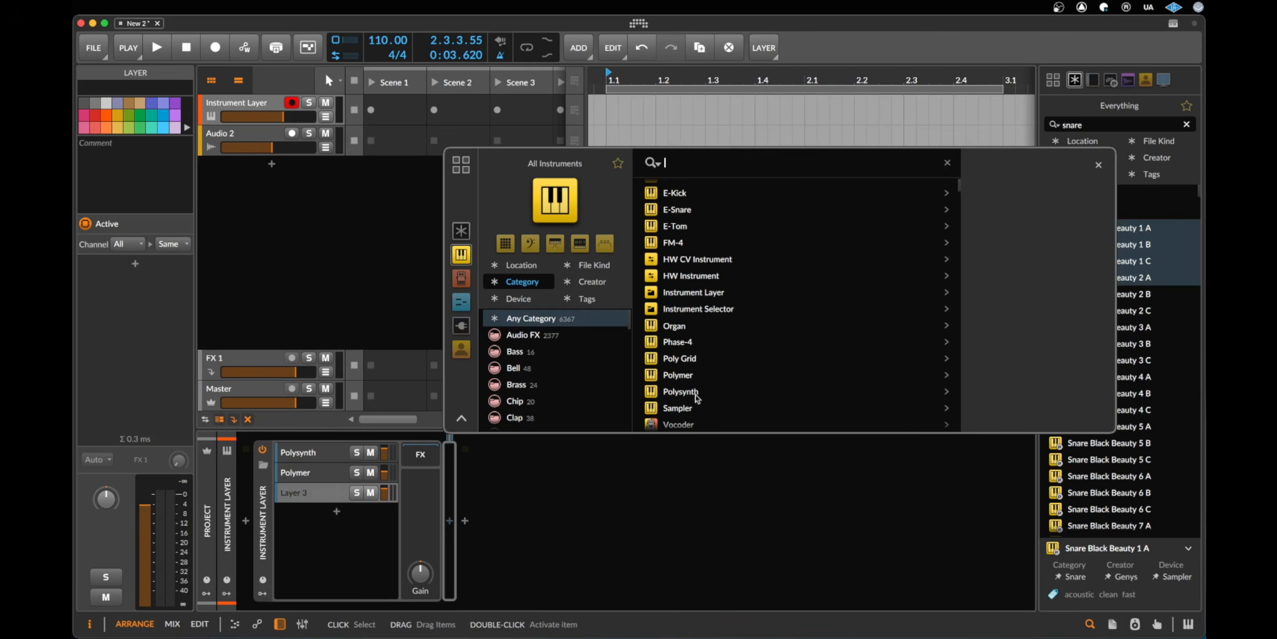
double_click(680, 342)
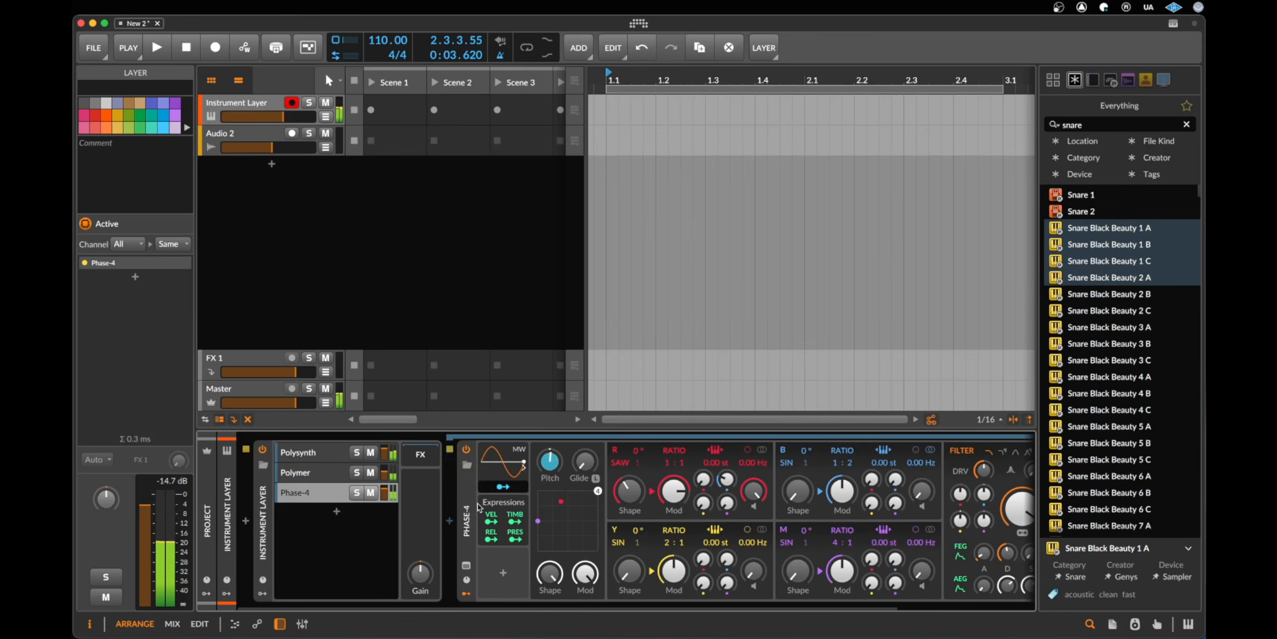
Solo the Phase-4 layer, load its Alien Choir preset, and turn the solo off again.
click(356, 492)
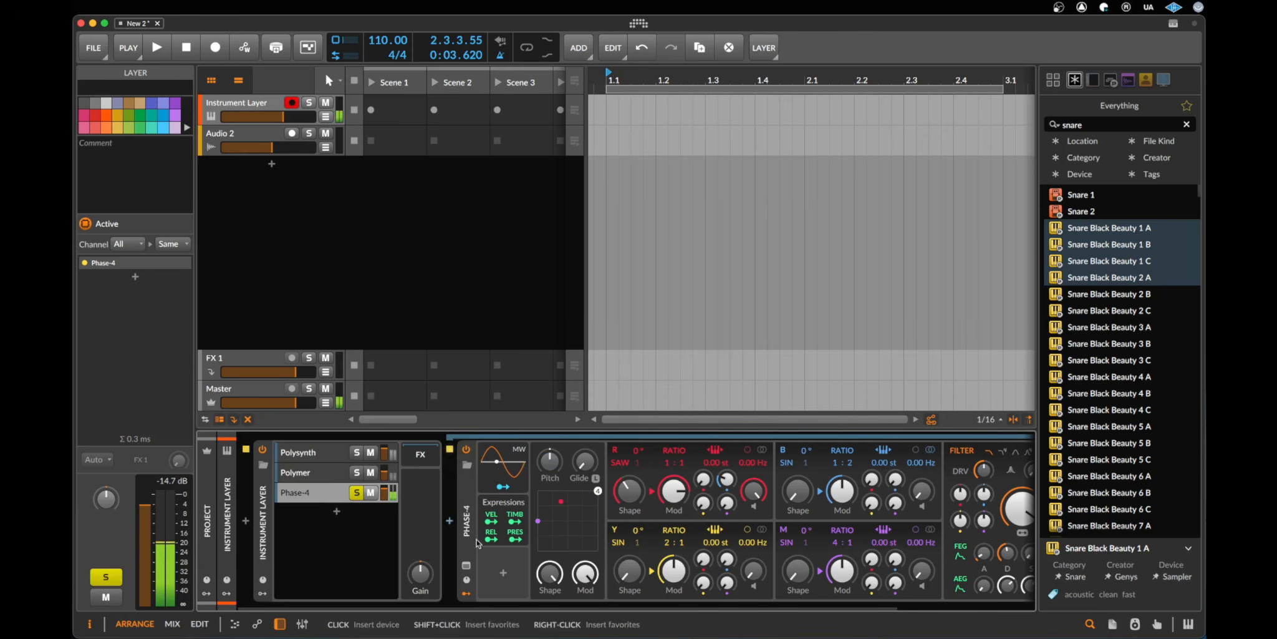
click(466, 465)
click(673, 320)
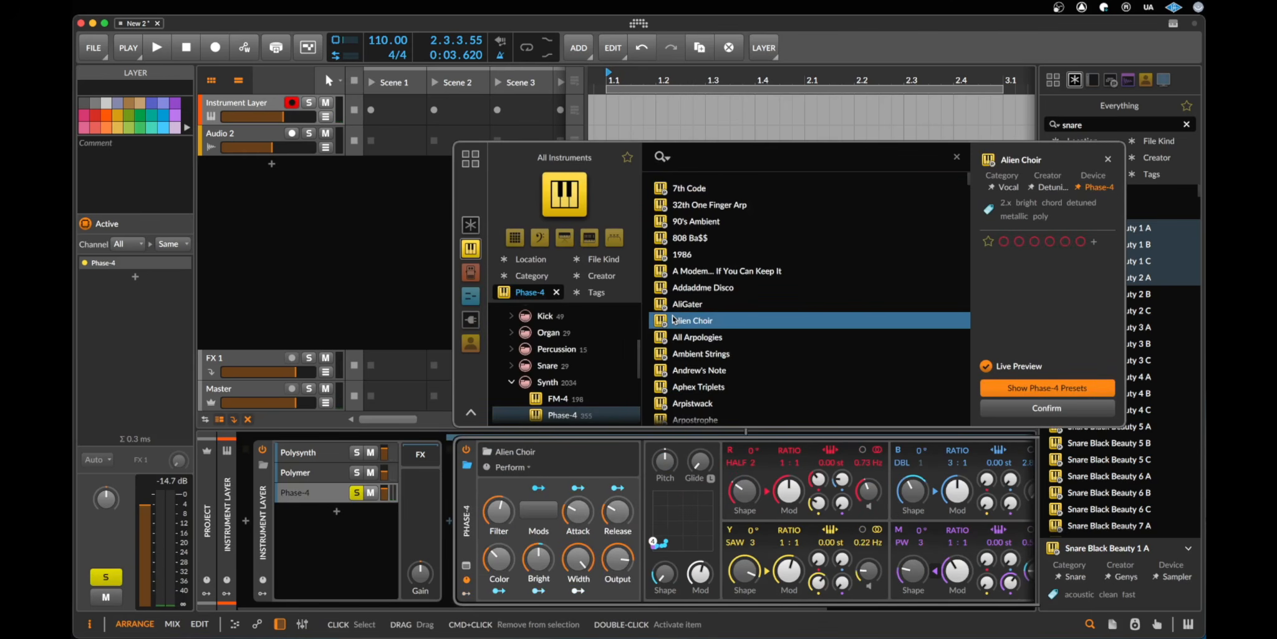
click(1047, 407)
click(357, 492)
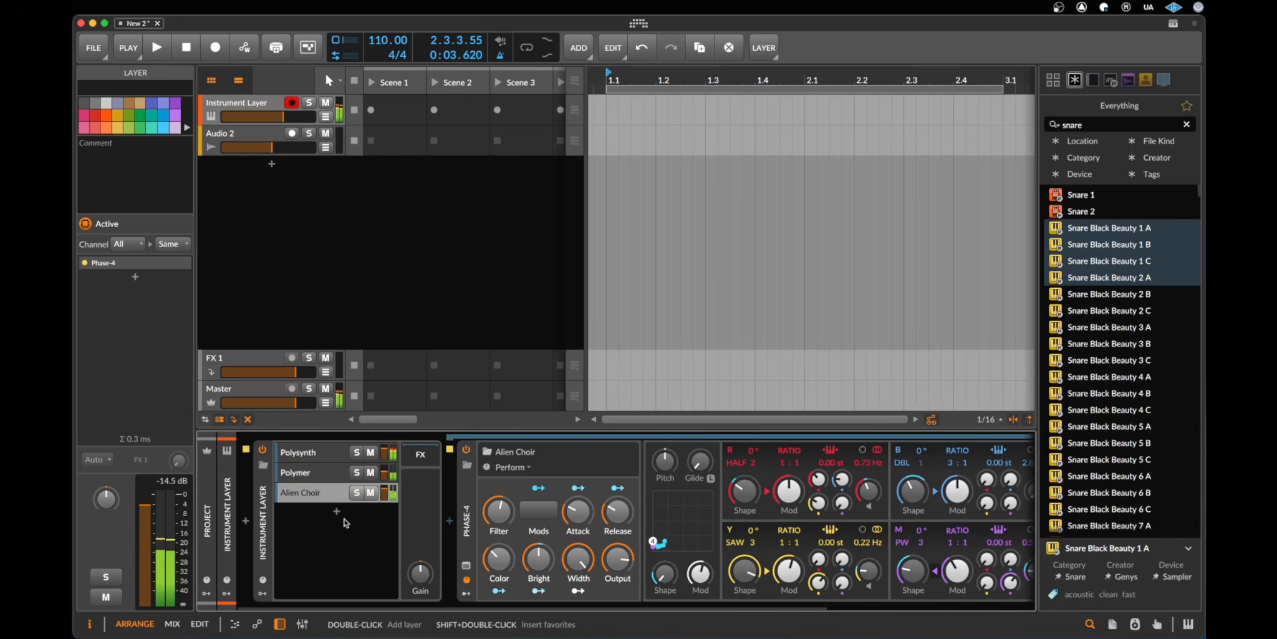
Audition the Polysynth layer and duplicate it within the Instrument Layer.
click(315, 493)
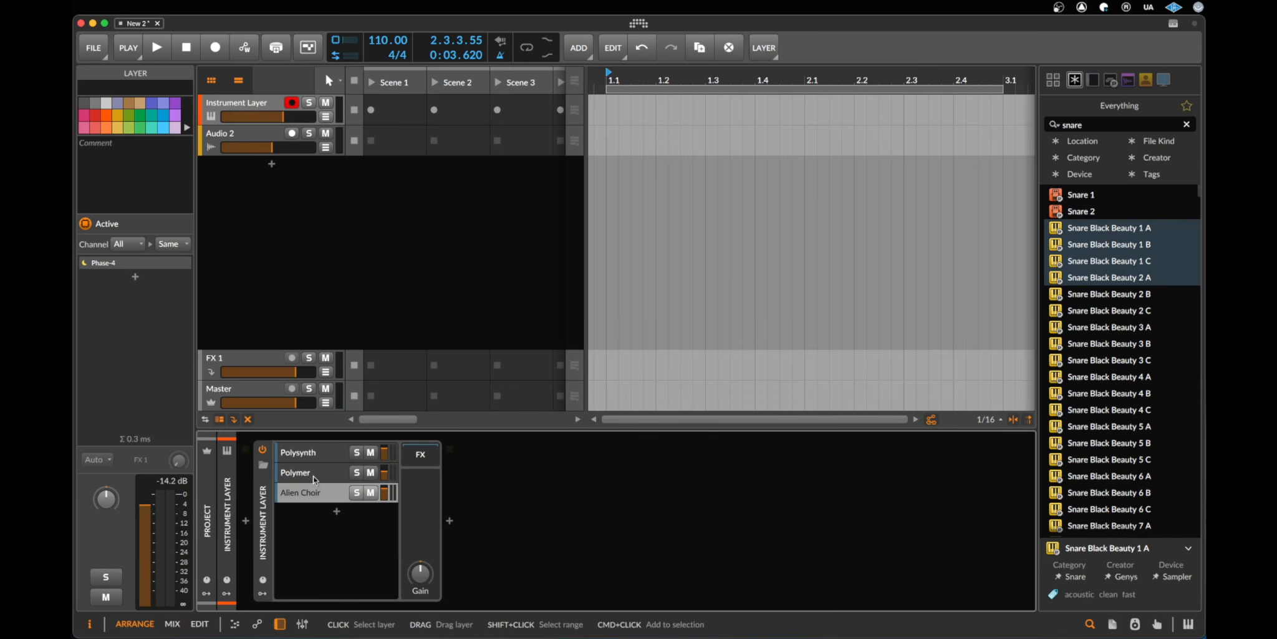
click(321, 454)
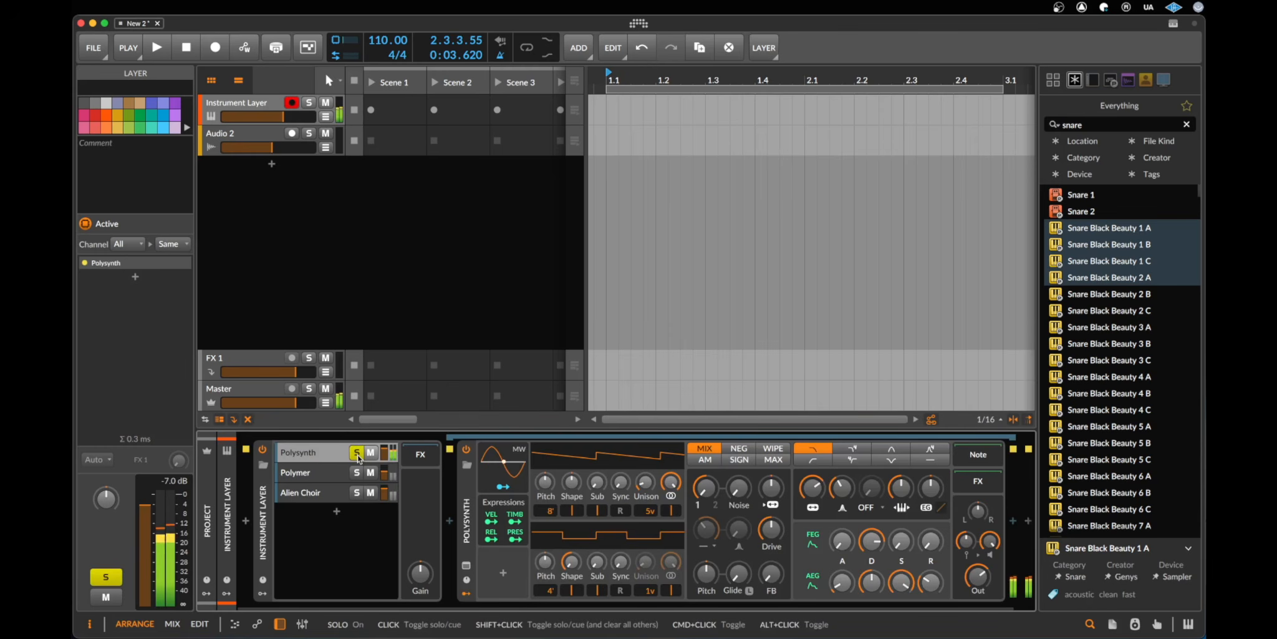
click(314, 459)
key(super+d)
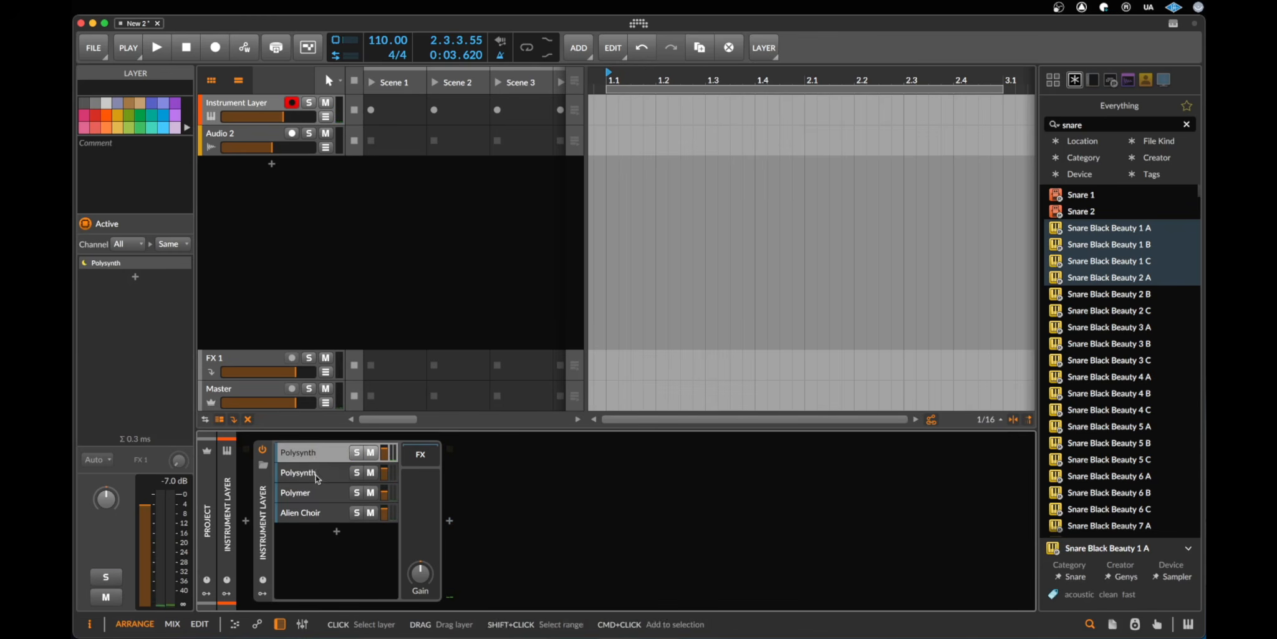
Raise the pitch and shape of the first oscillator in the second Polysynth layer.
click(315, 473)
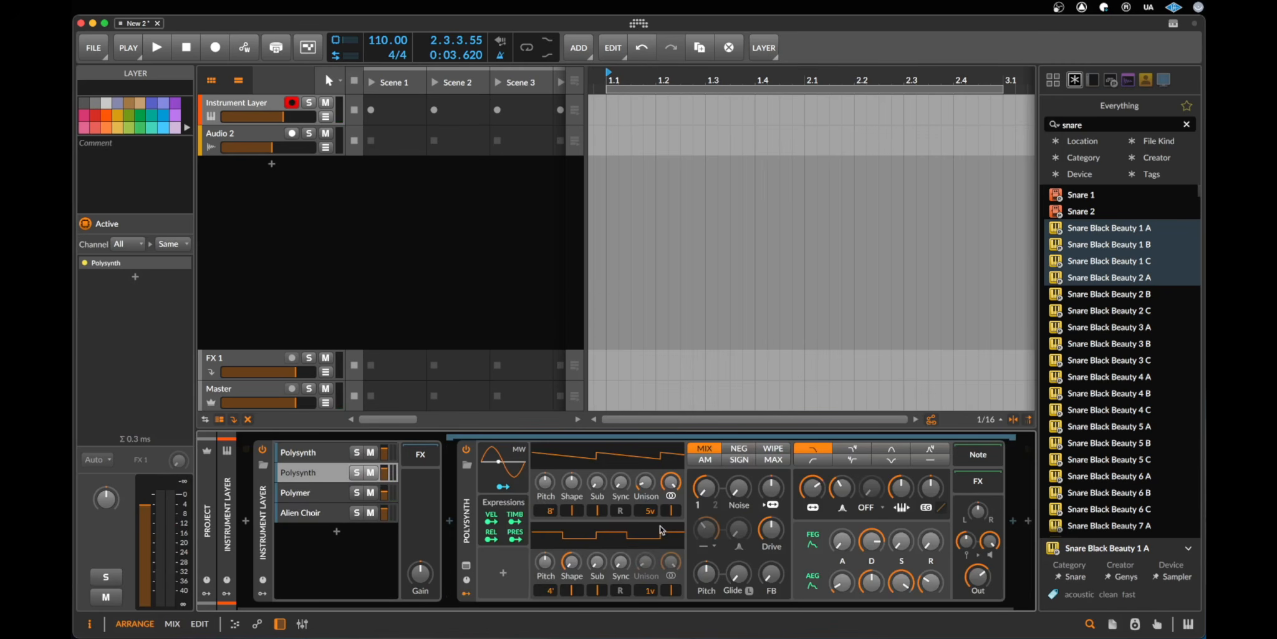
drag(547, 485, 547, 439)
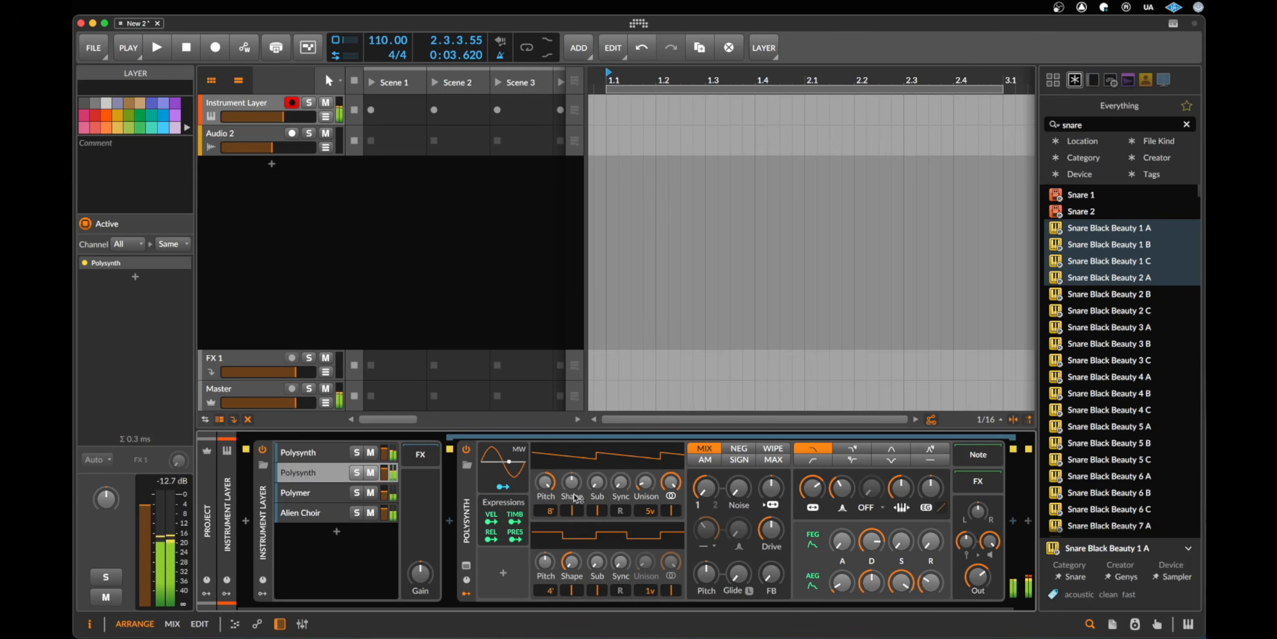
drag(573, 484, 572, 464)
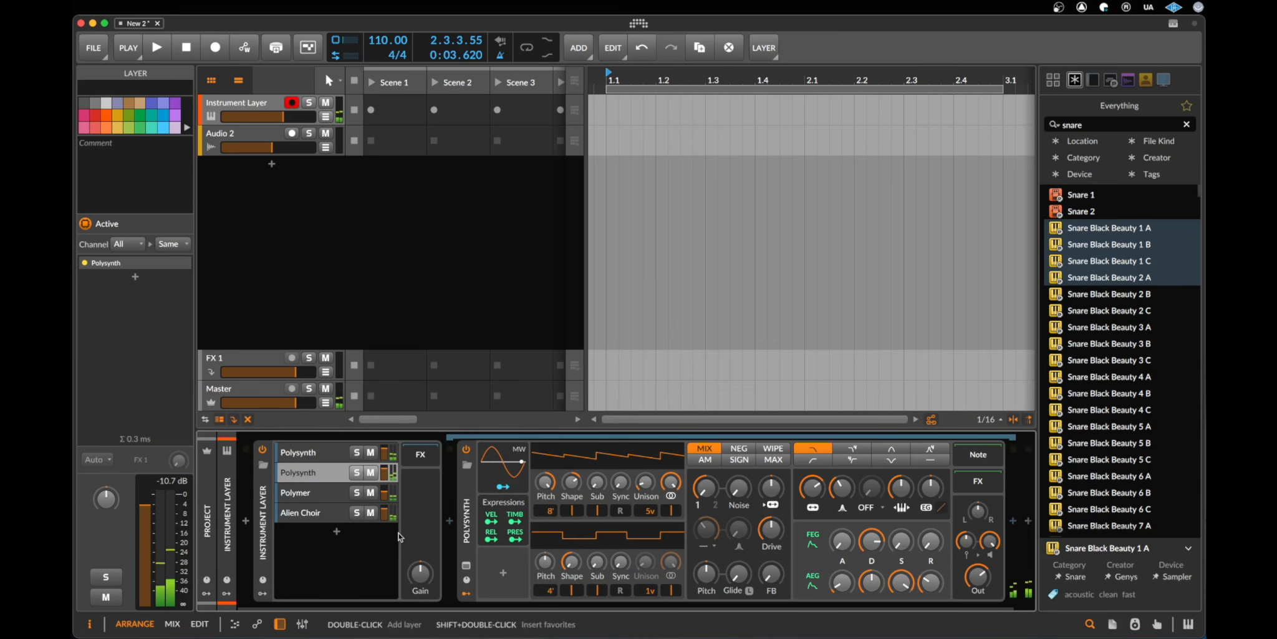
Look through the devices in the Polymer, Alien Choir and Polysynth layers and select the whole Instrument Layer device.
click(307, 493)
click(308, 512)
click(311, 494)
click(316, 474)
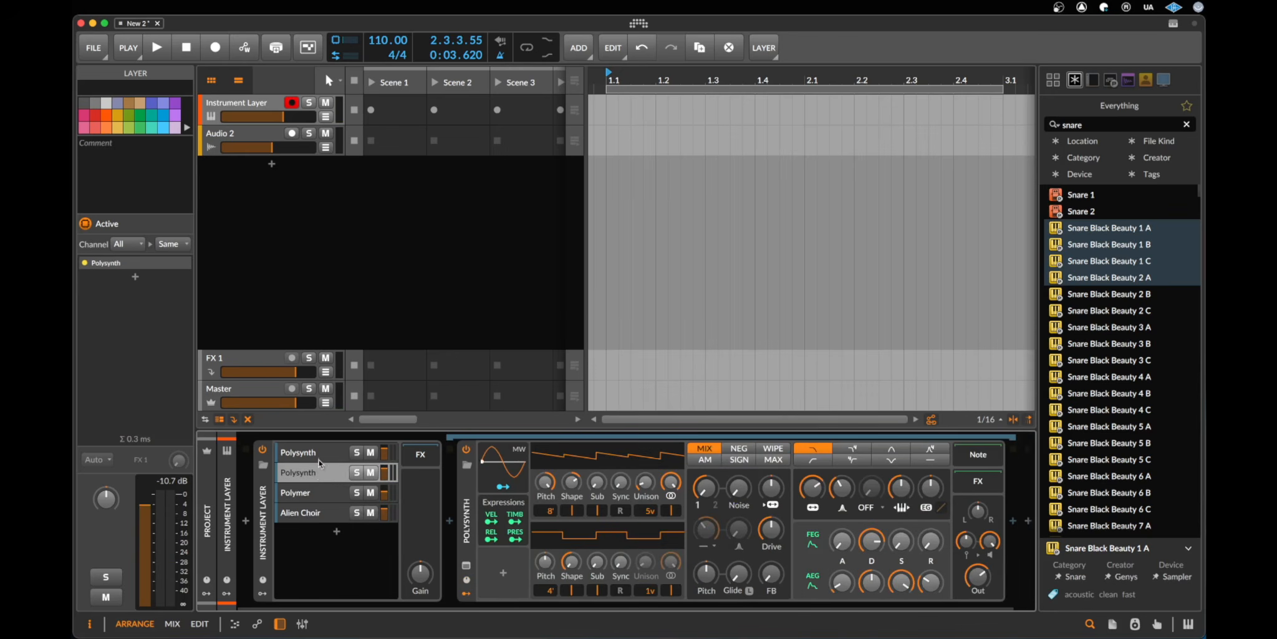
click(264, 527)
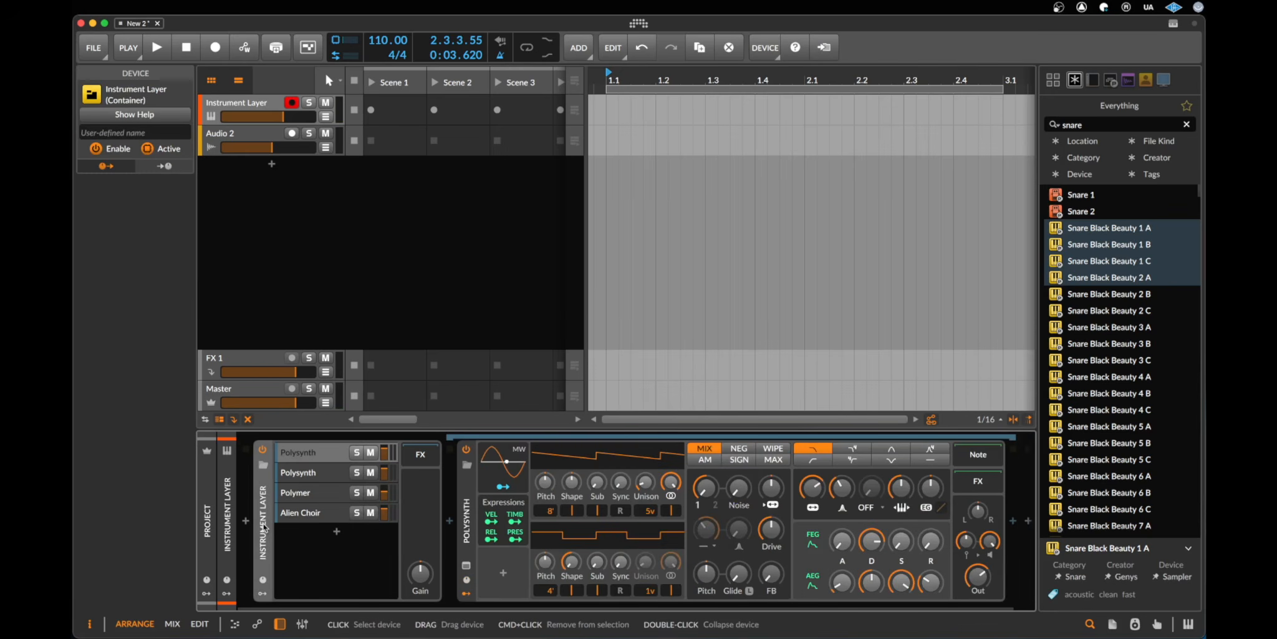
Delete the Instrument Layer device and insert the mugentPlayer plug-in on the instrument track in its place.
key(Delete)
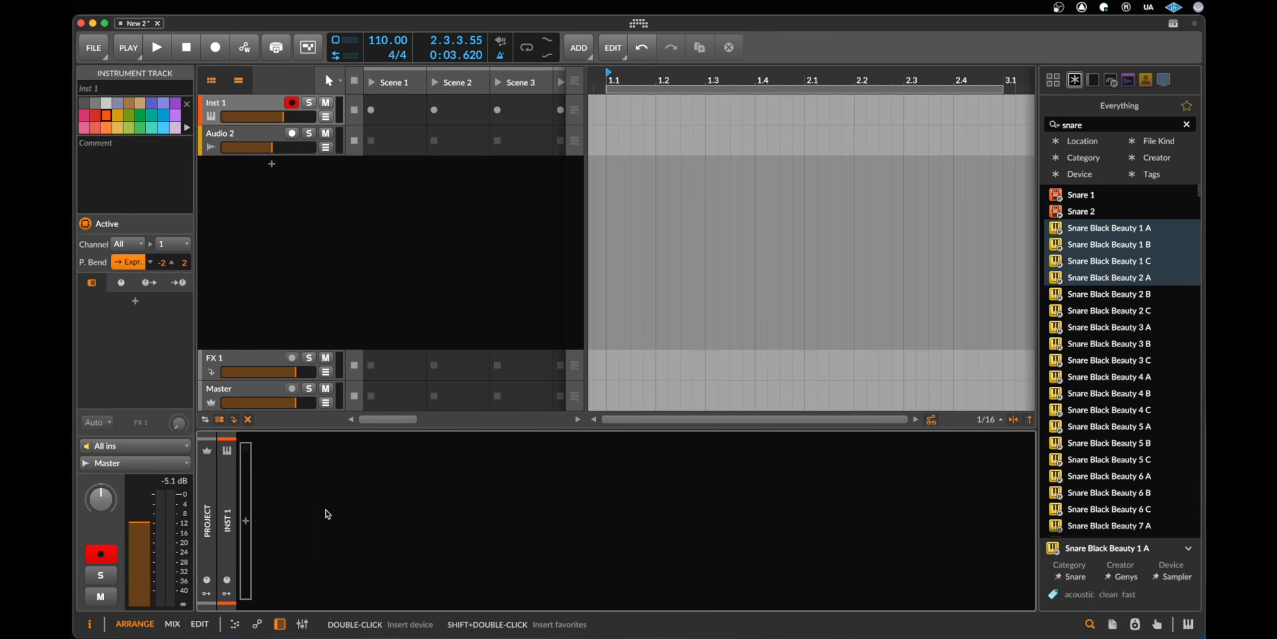
click(247, 522)
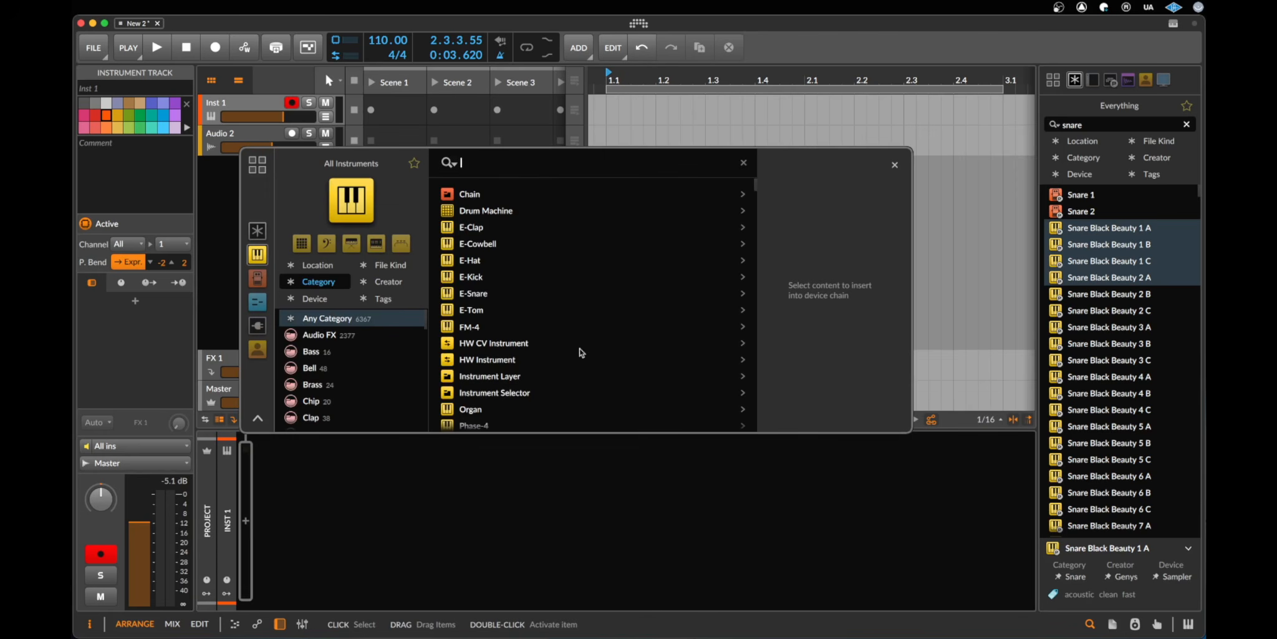
text(mug)
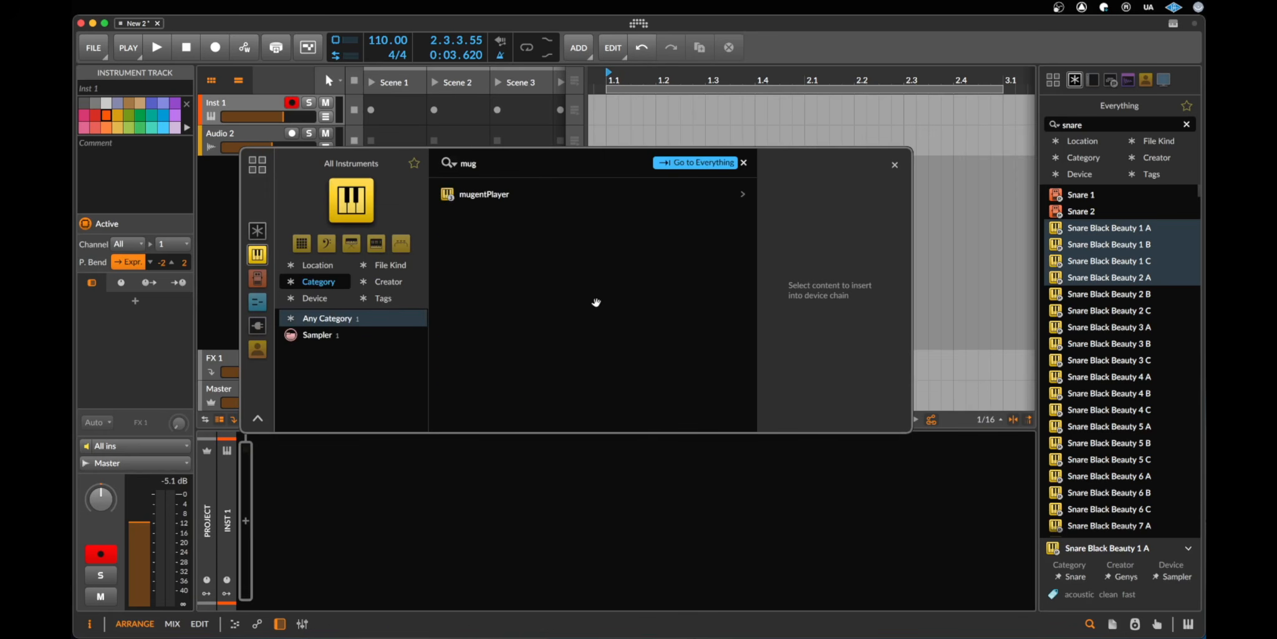
double_click(507, 197)
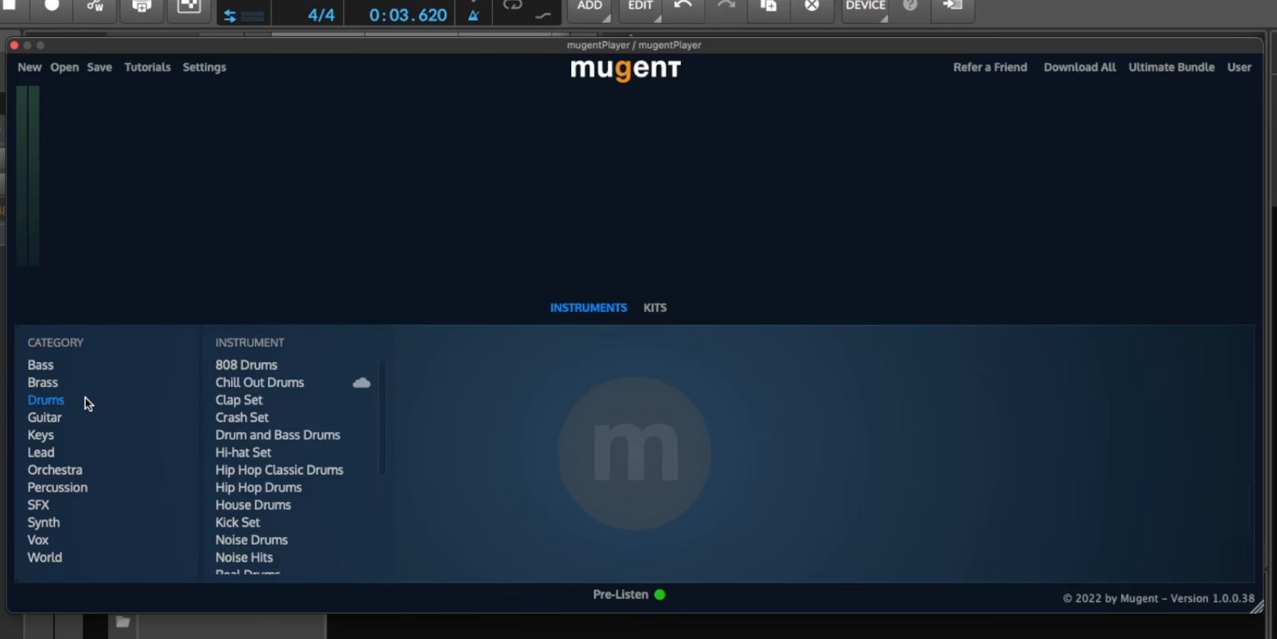
Download the free Chill Out Drums instrument from the Drums category and load it into mugentPlayer.
click(295, 382)
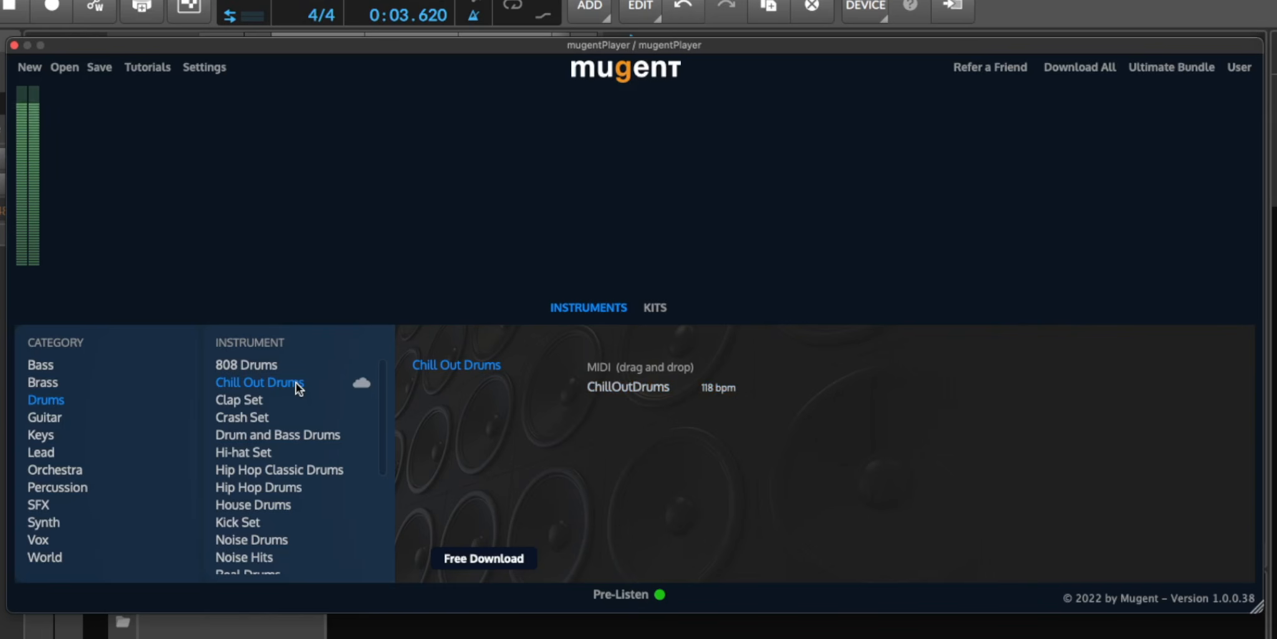
click(502, 563)
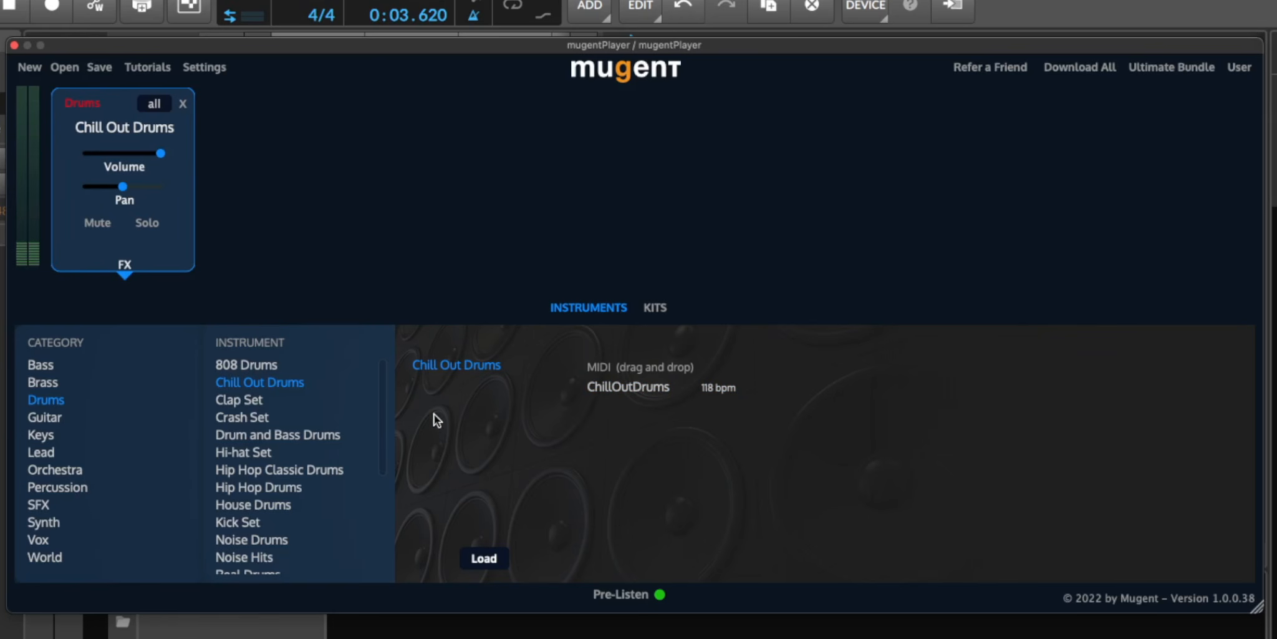
scroll(272, 499, down, 3)
scroll(269, 511, up, 3)
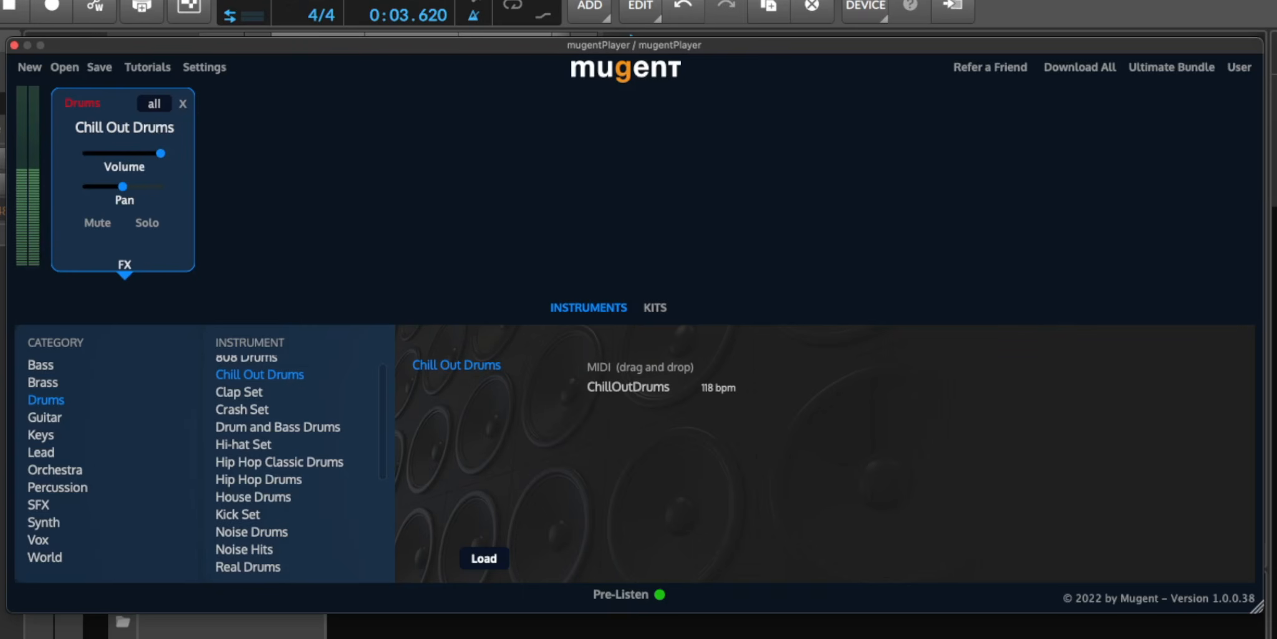
Place the ChillOutDrums MIDI pattern at bar 1.1 of the mugentPlayer track in the arranger.
drag(258, 47, 362, 268)
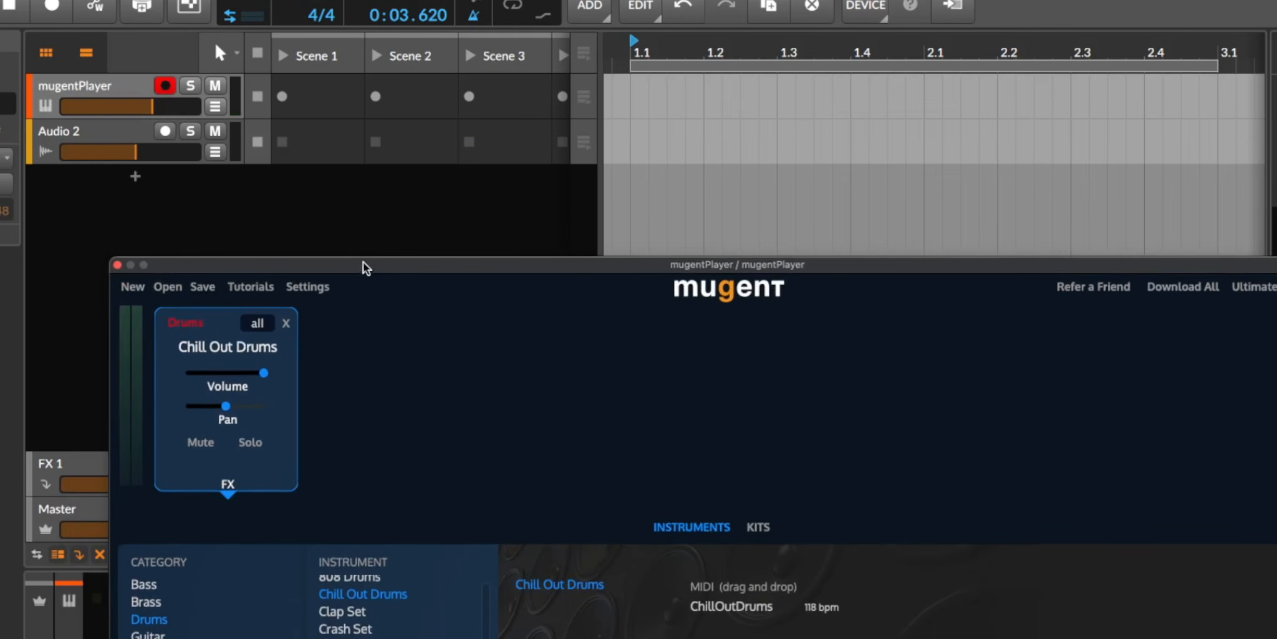
click(761, 610)
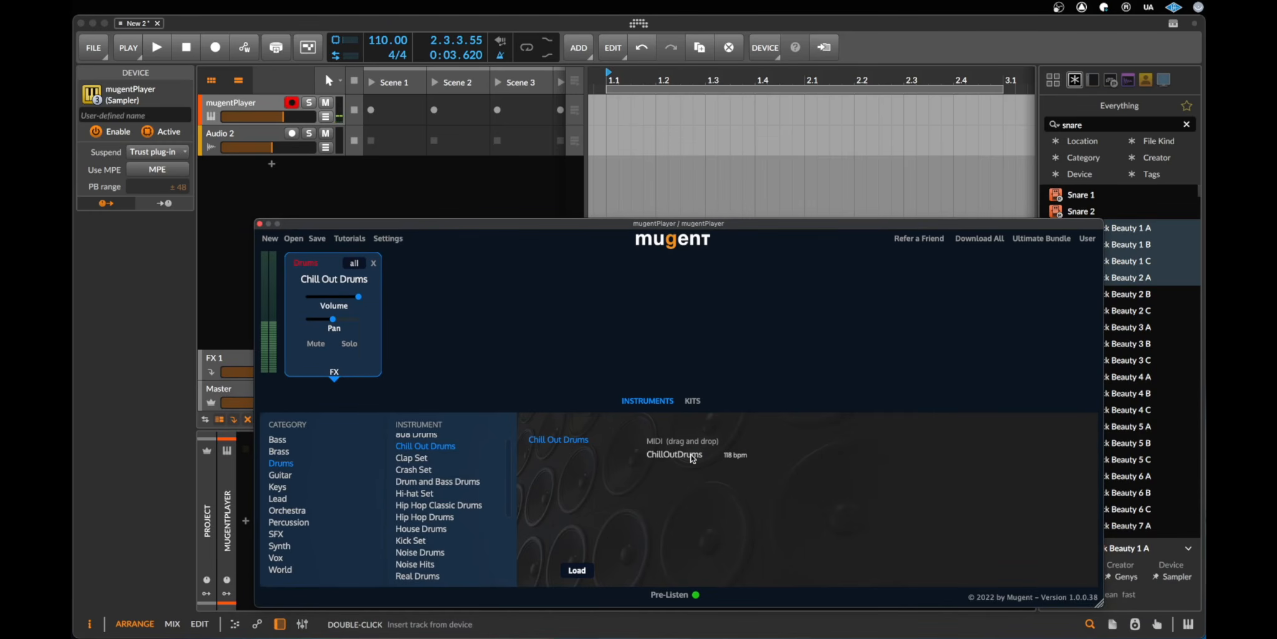
drag(692, 457, 609, 107)
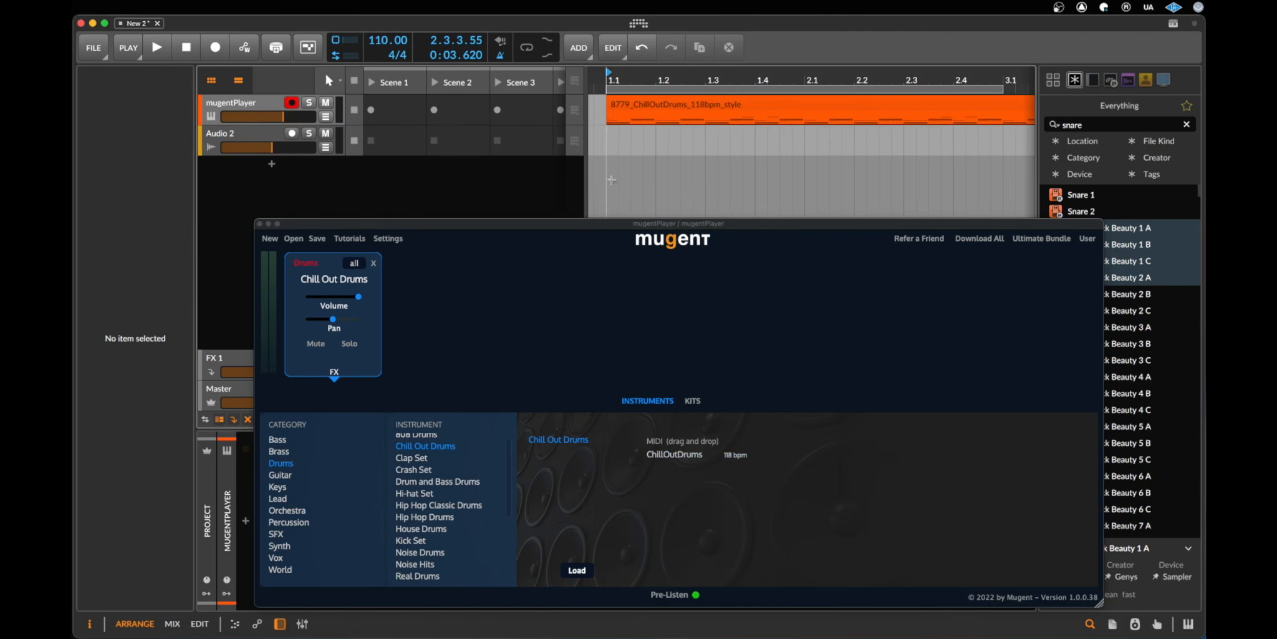
Play the ChillOutDrums clip with the whole clip in view and set the project tempo to 115 BPM.
drag(397, 224, 400, 376)
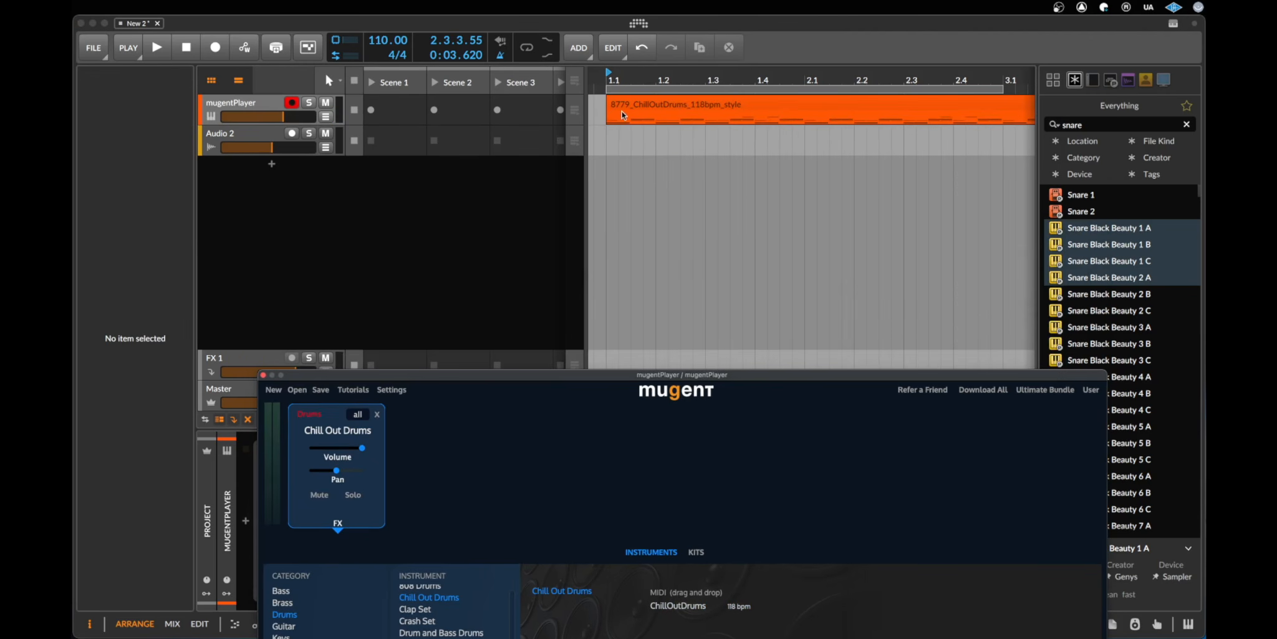
click(646, 106)
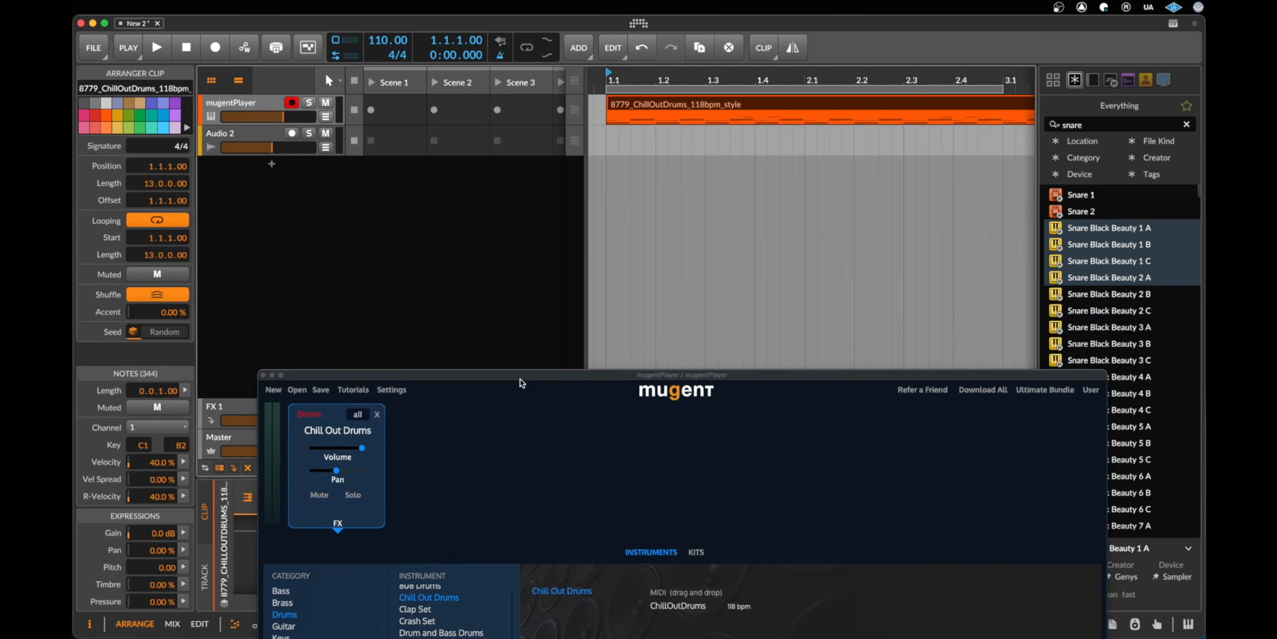
drag(522, 382, 777, 582)
key(space)
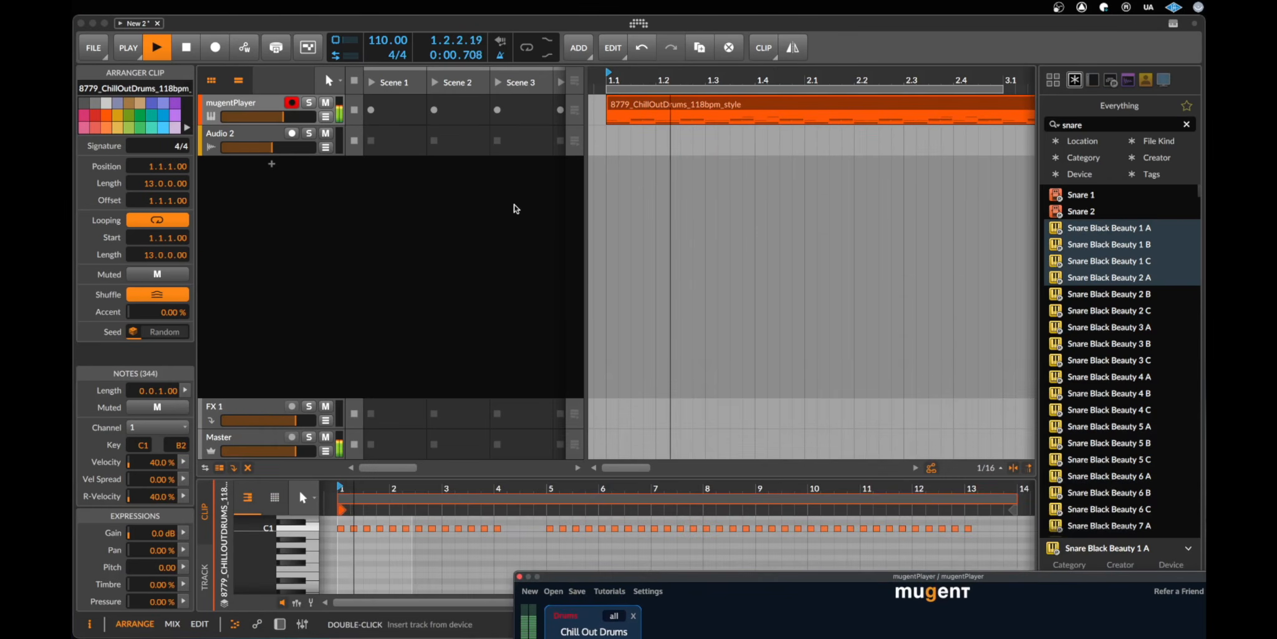
click(651, 109)
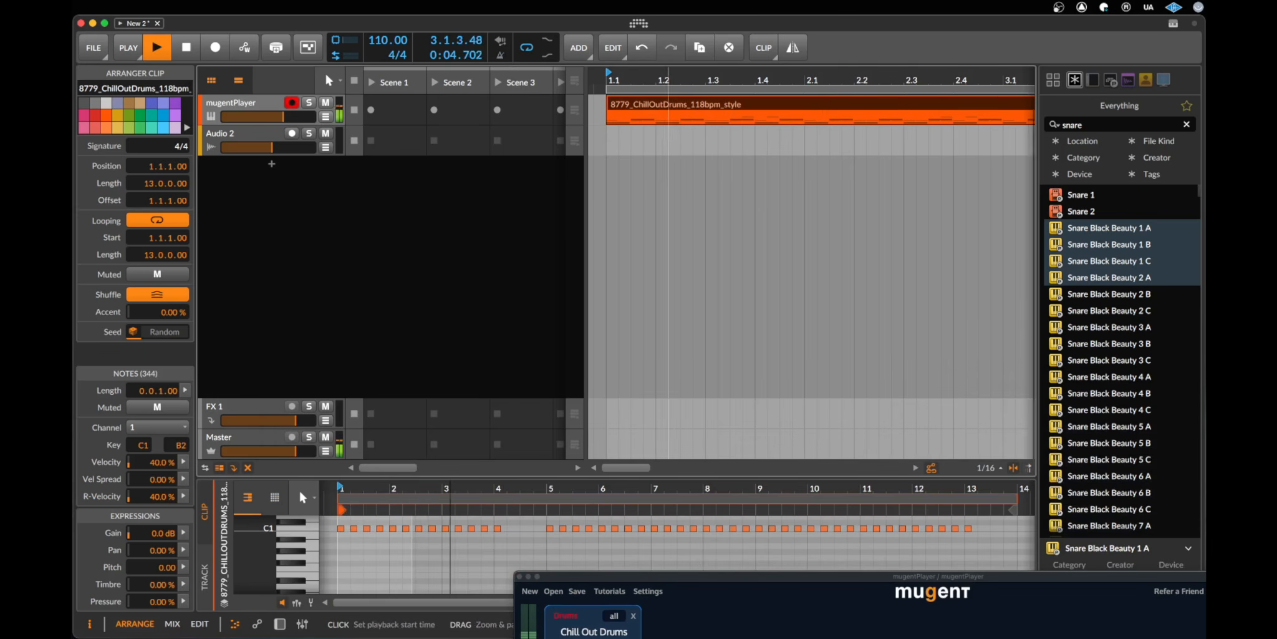
drag(668, 80, 668, 40)
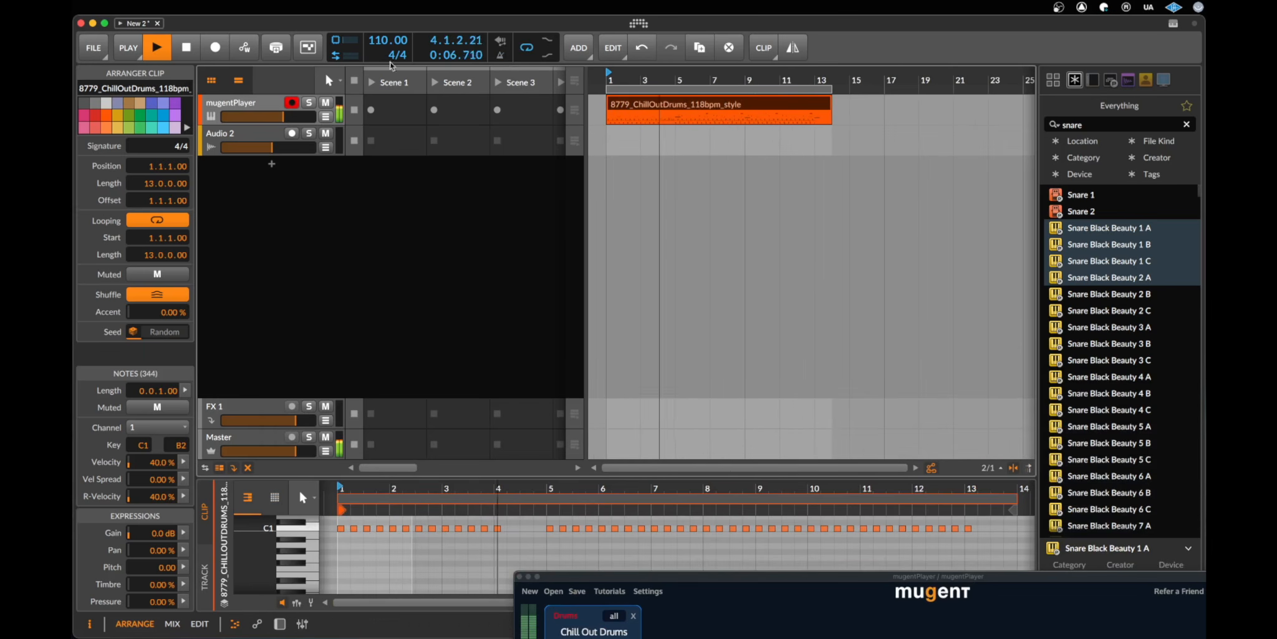
mouse_move(378, 40)
mouse_down()
mouse_move(378, 76)
mouse_move(378, 25)
mouse_move(377, 49)
mouse_up()
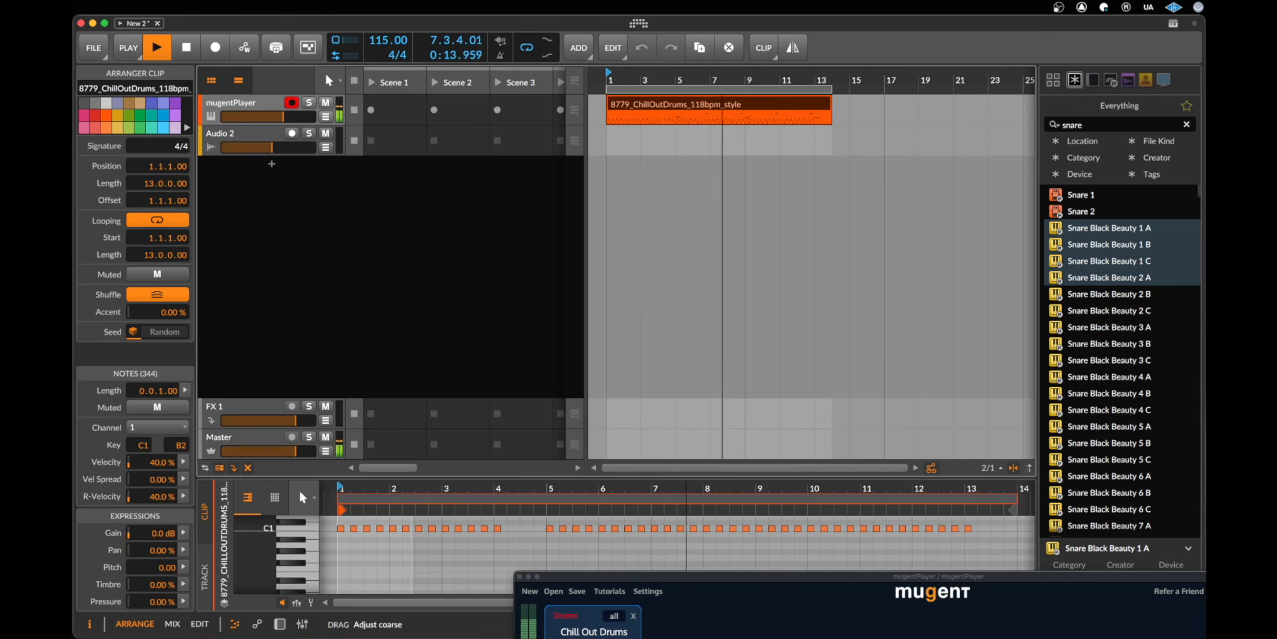
key(space)
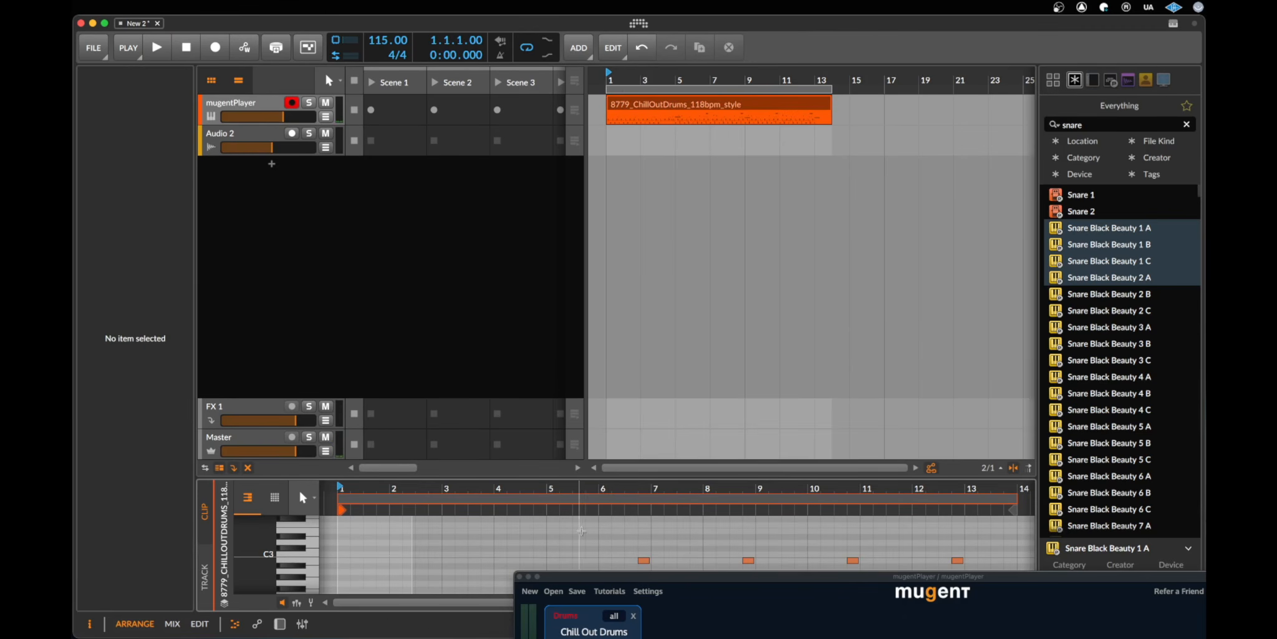
Enlarge the note editor of the ChillOutDrums clip and play its opening to inspect the individual drum notes.
drag(596, 477, 596, 193)
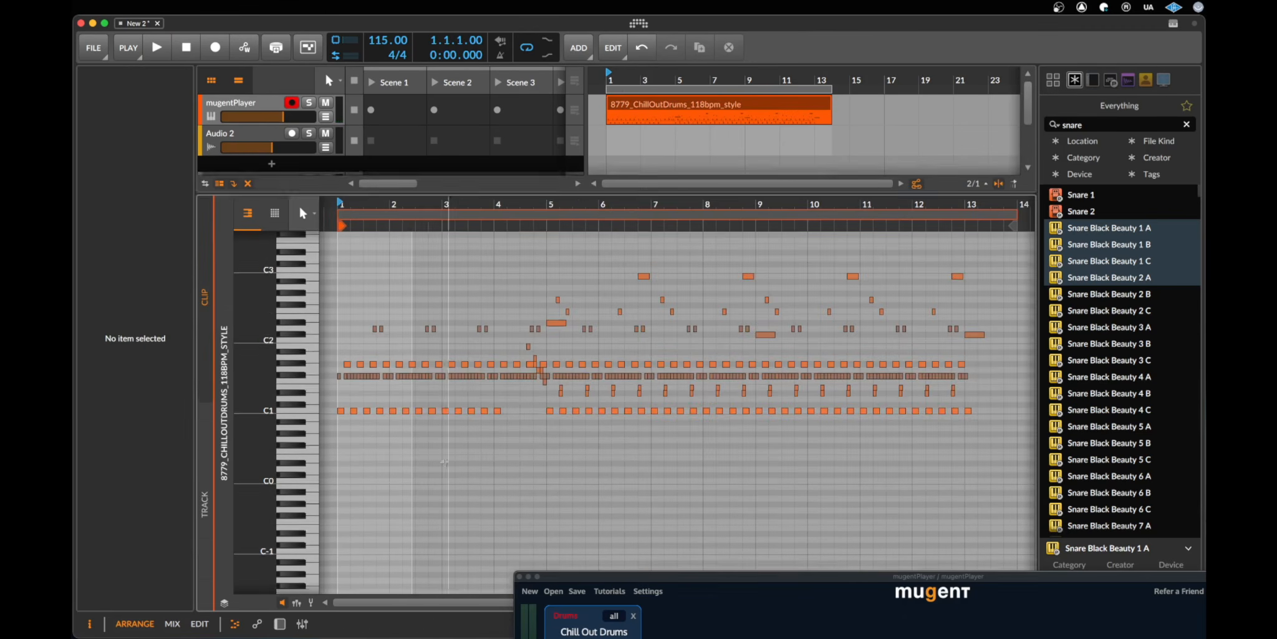
key(space)
drag(353, 205, 584, 265)
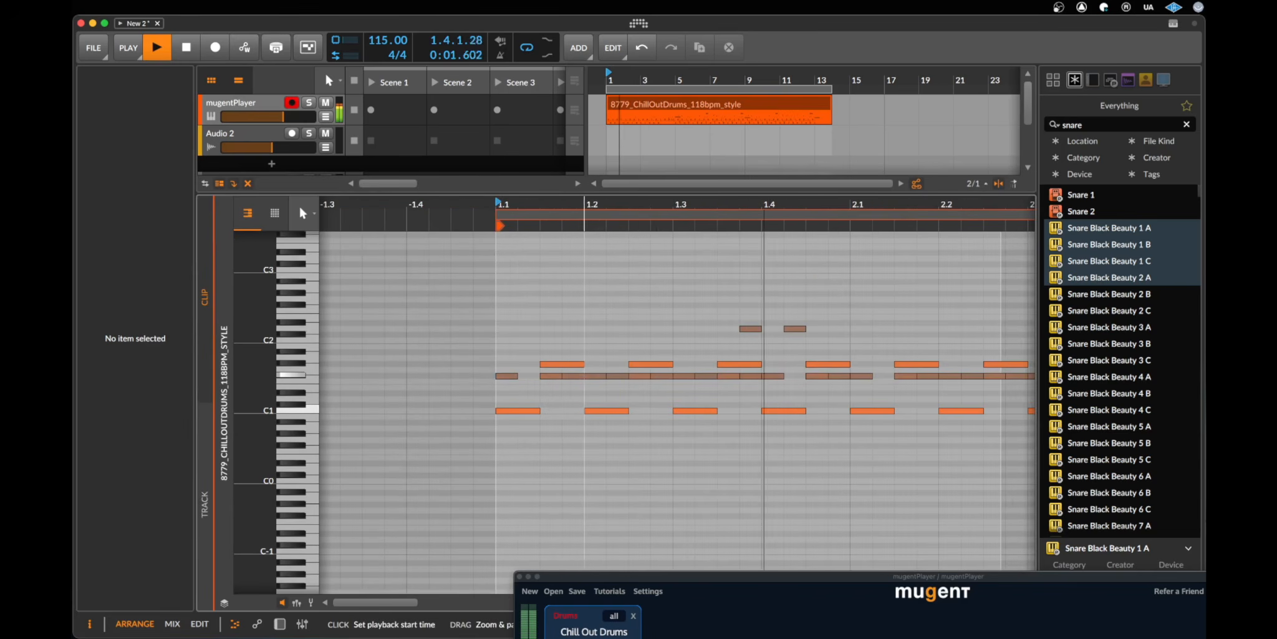
key(space)
Copy the C1 note at 1.2.1 to 1.1.3 and to 1.2.2, playing the pattern after each copy.
click(606, 411)
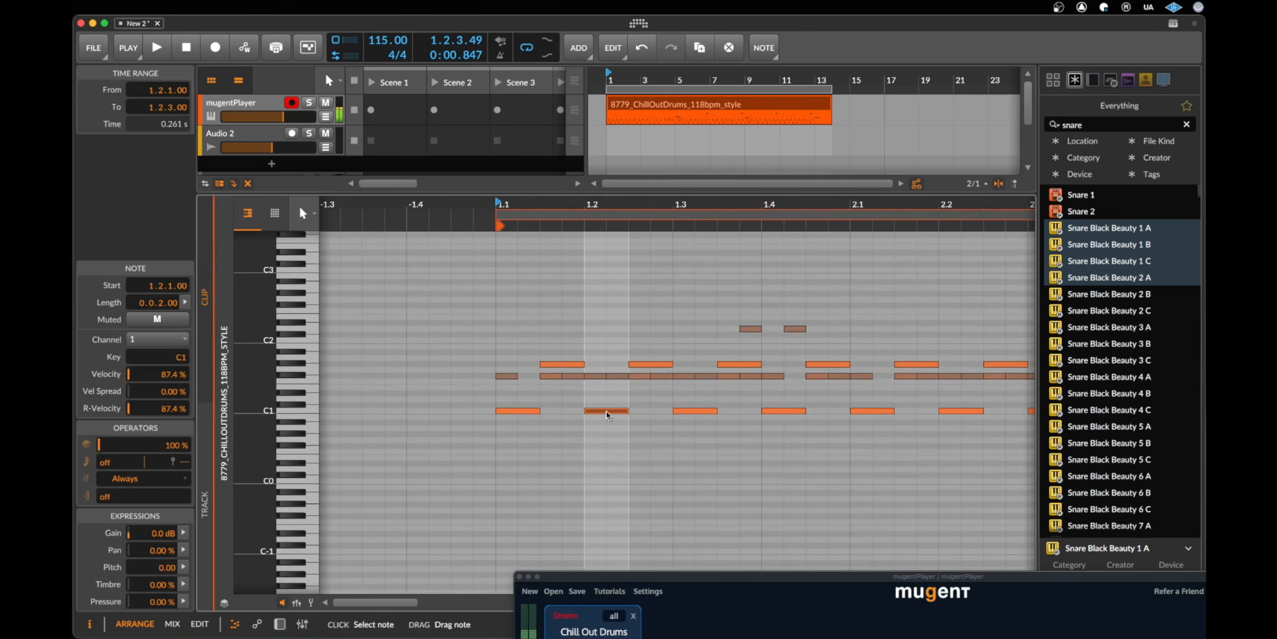
drag(607, 413, 562, 414)
key(space)
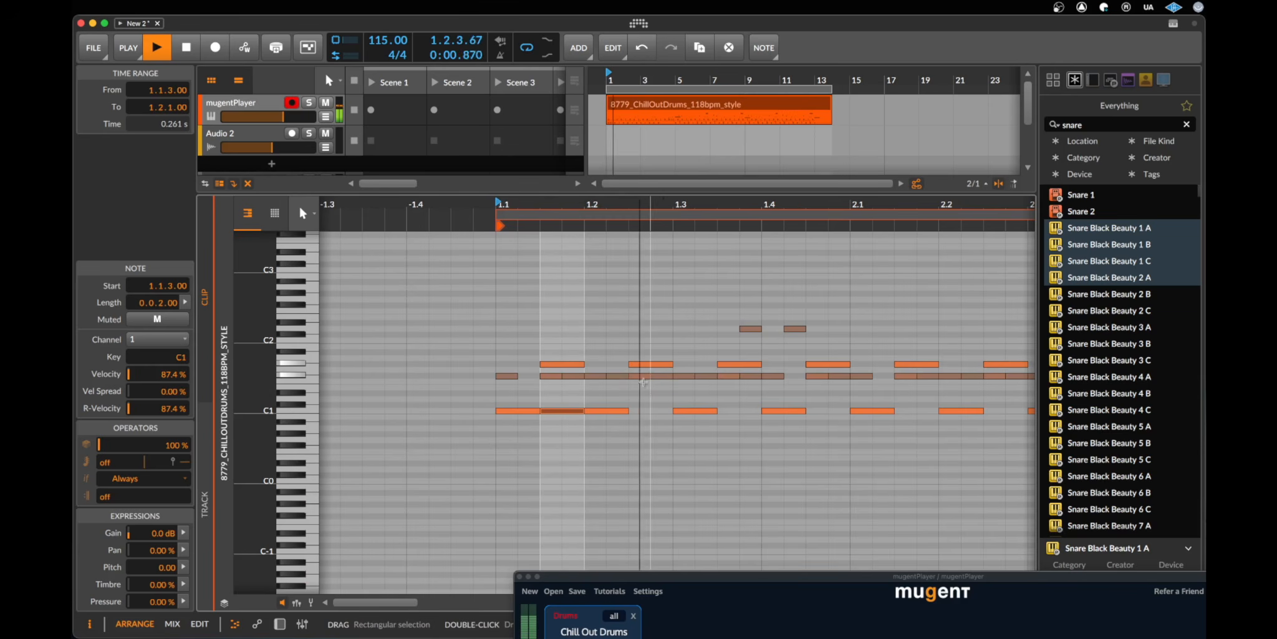
key(space)
click(616, 413)
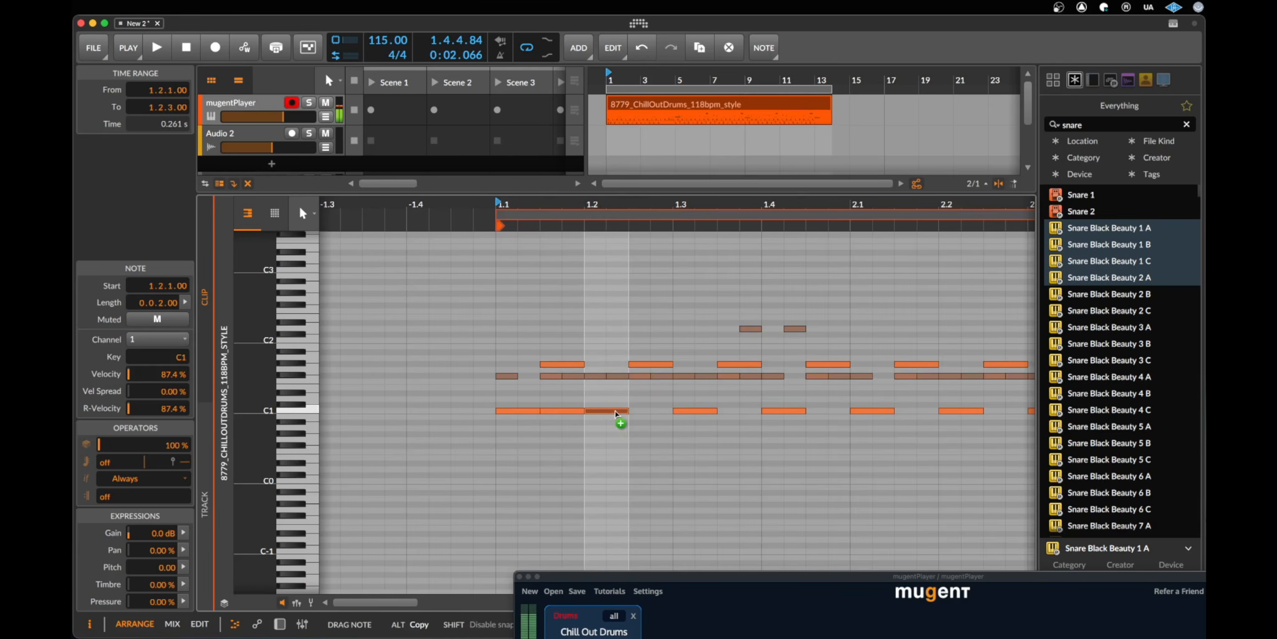
drag(617, 412, 627, 414)
key(space)
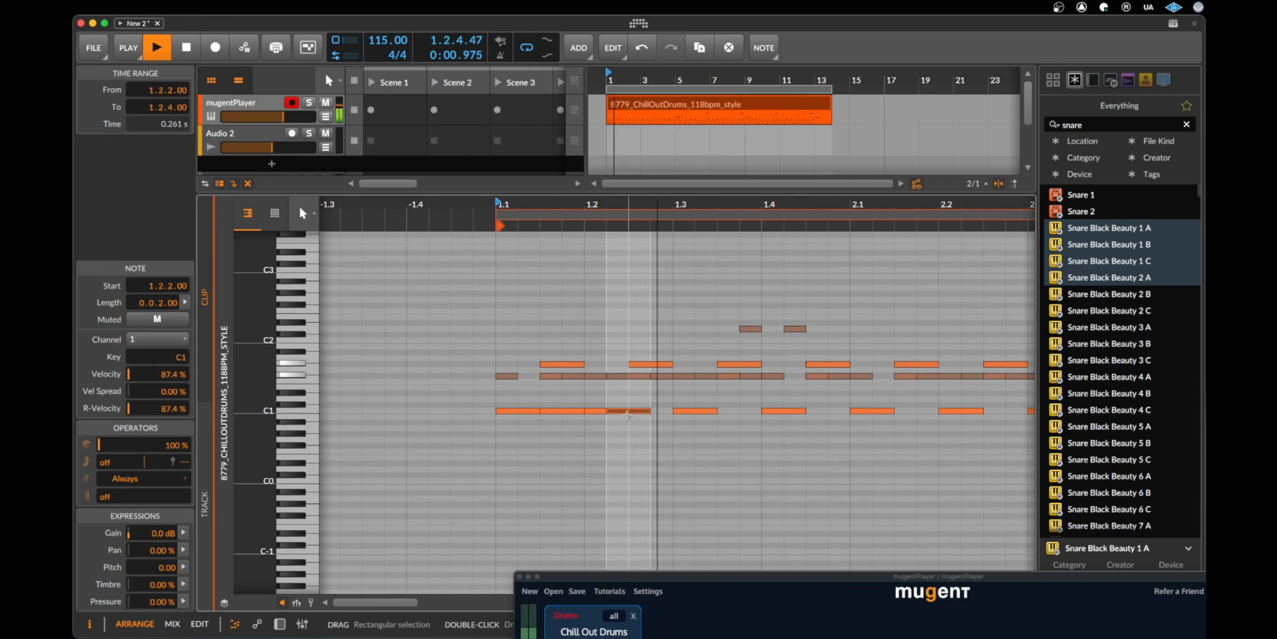
key(space)
click(668, 451)
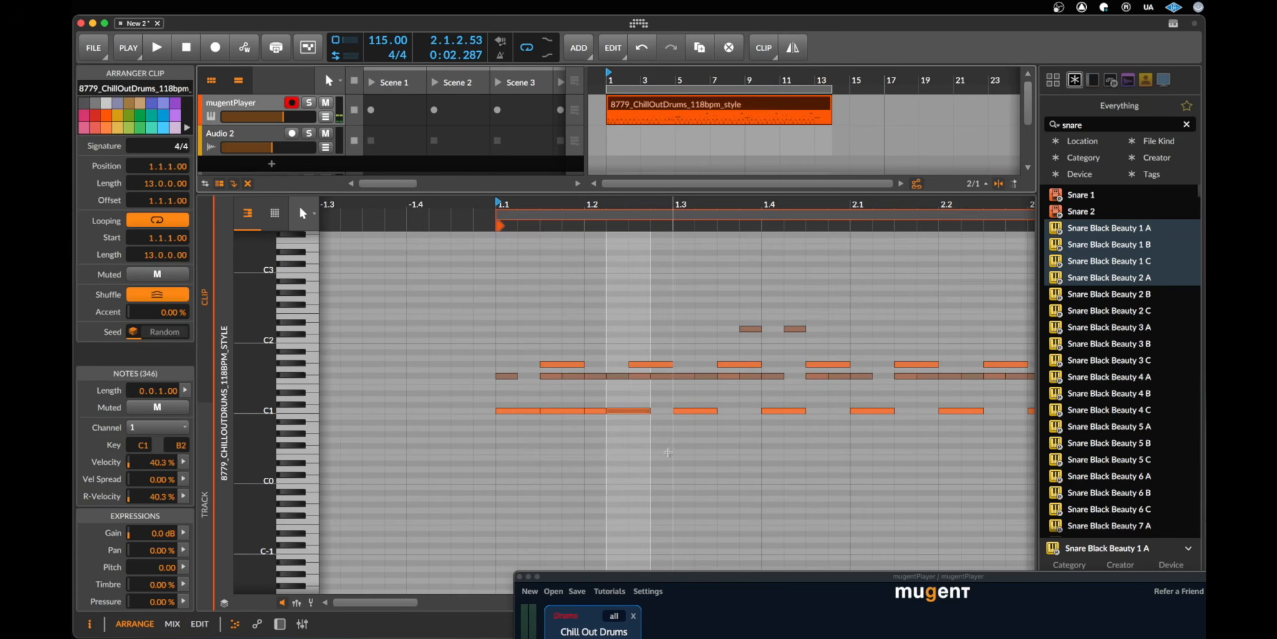
Delete the ChillOutDrums clip from the arranger and remove the Chill Out Drums instrument from mugentPlayer.
key(Delete)
drag(666, 576, 487, 133)
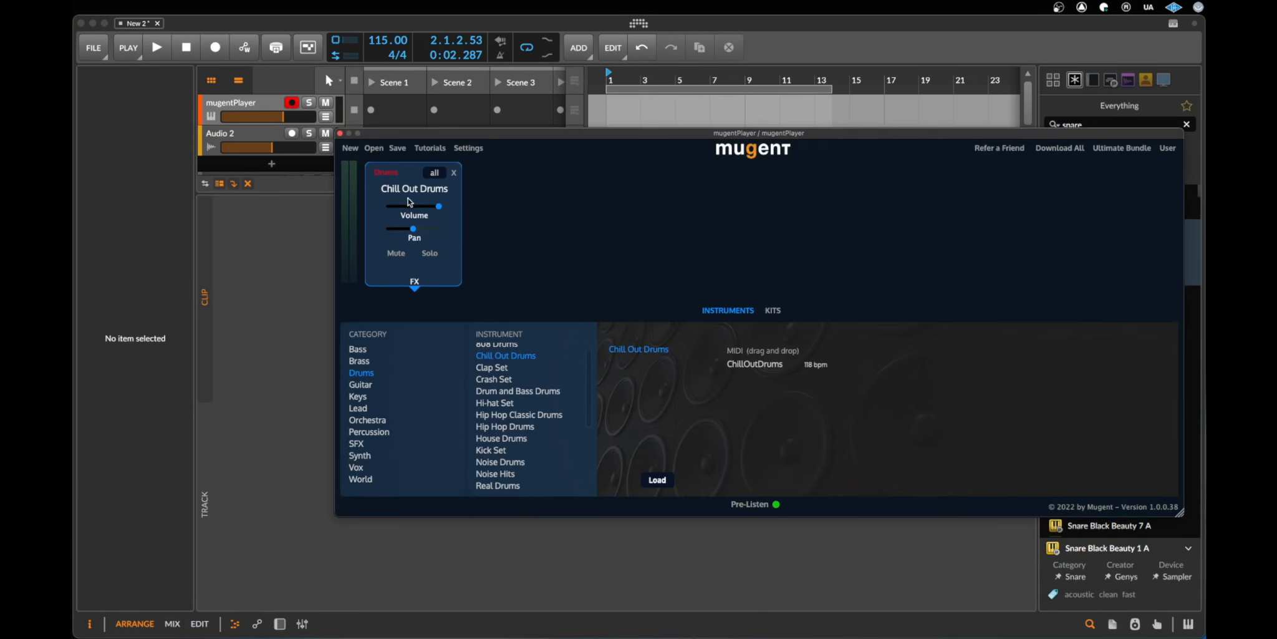
click(454, 173)
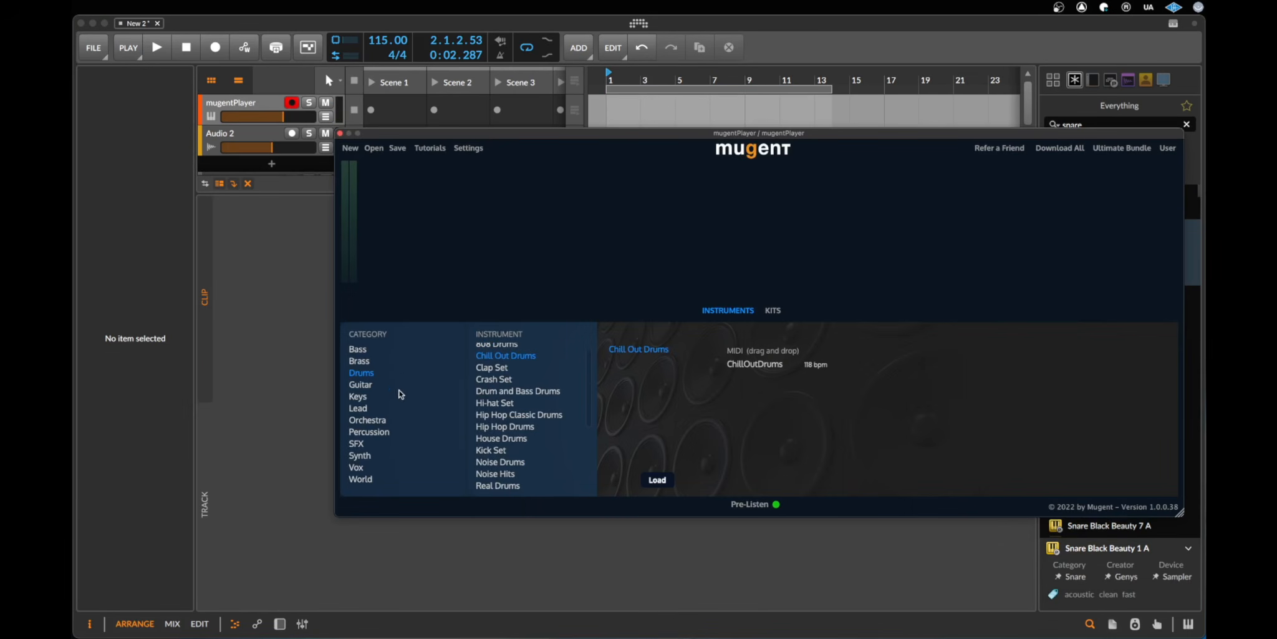
Browse the full list of available instruments in mugentPlayer's Drums category.
scroll(522, 399, down, 5)
scroll(522, 402, up, 6)
scroll(517, 421, down, 2)
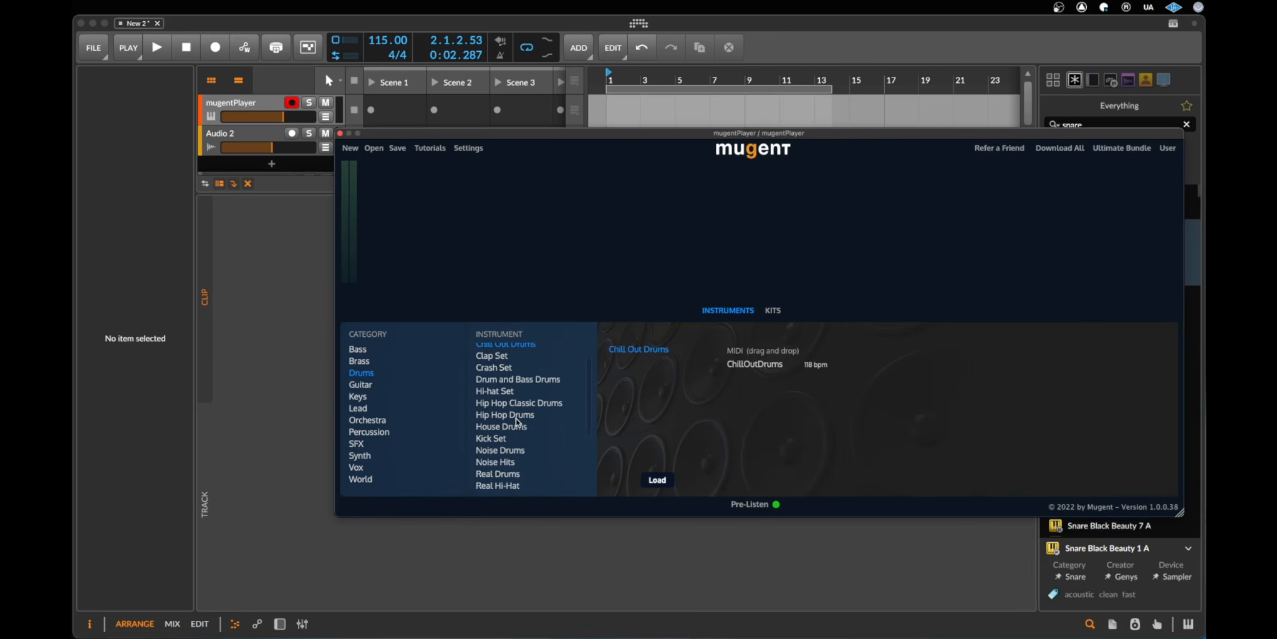
scroll(517, 421, up, 2)
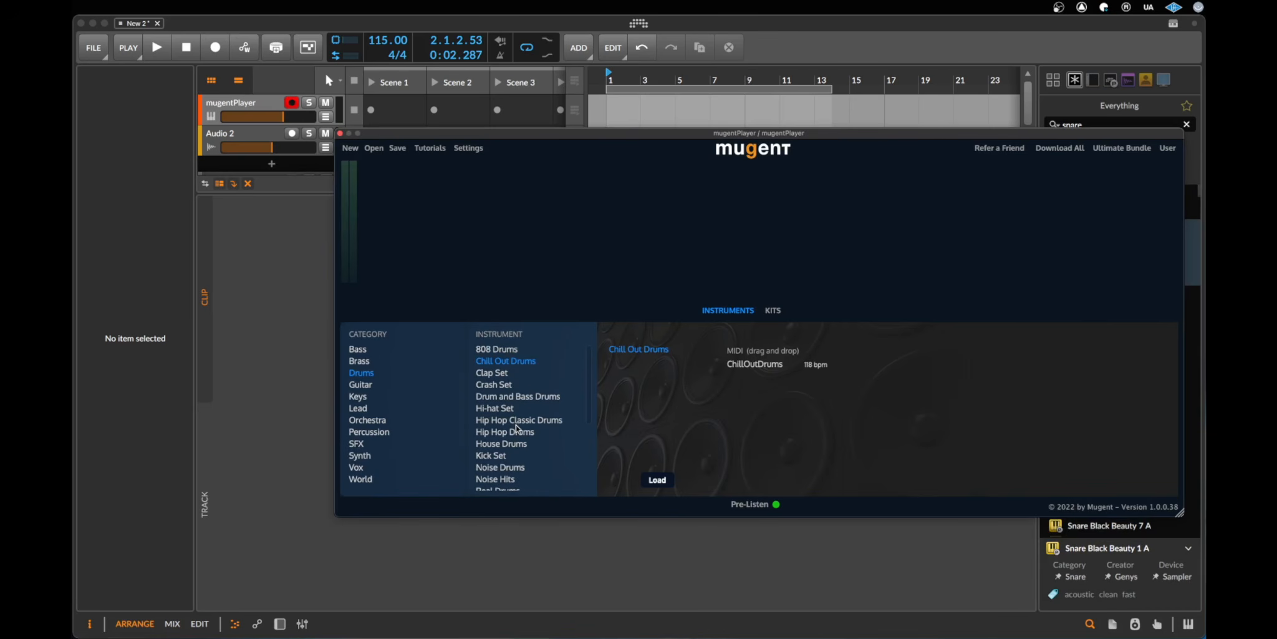
scroll(527, 464, down, 5)
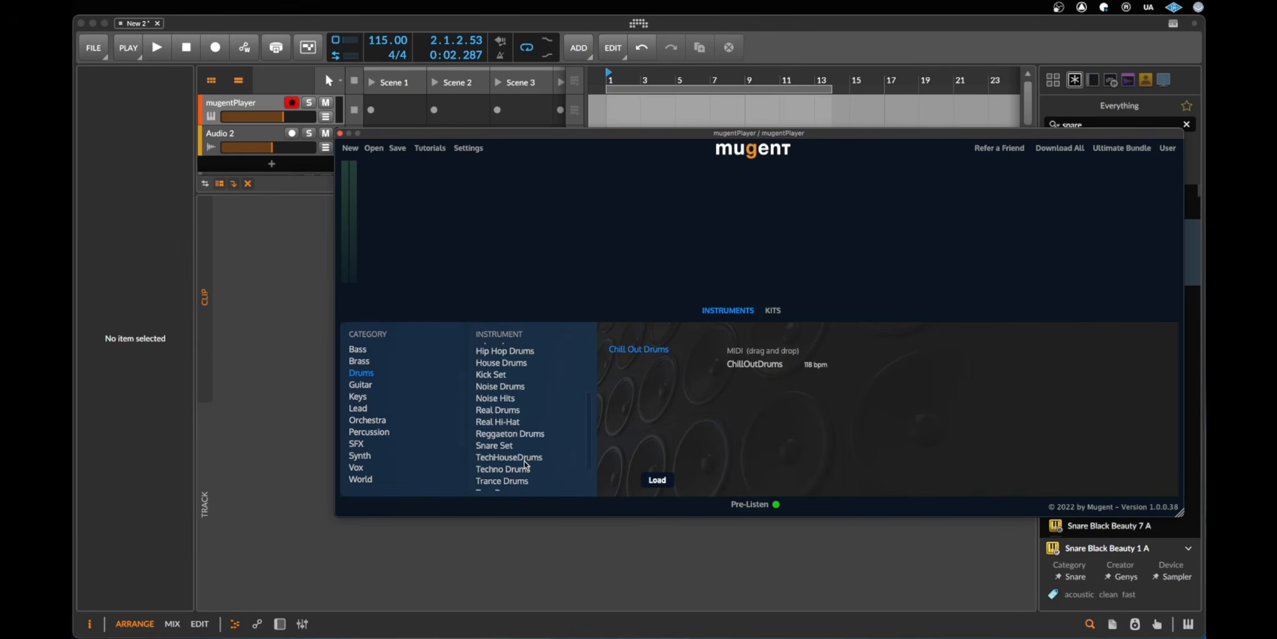
scroll(527, 465, down, 3)
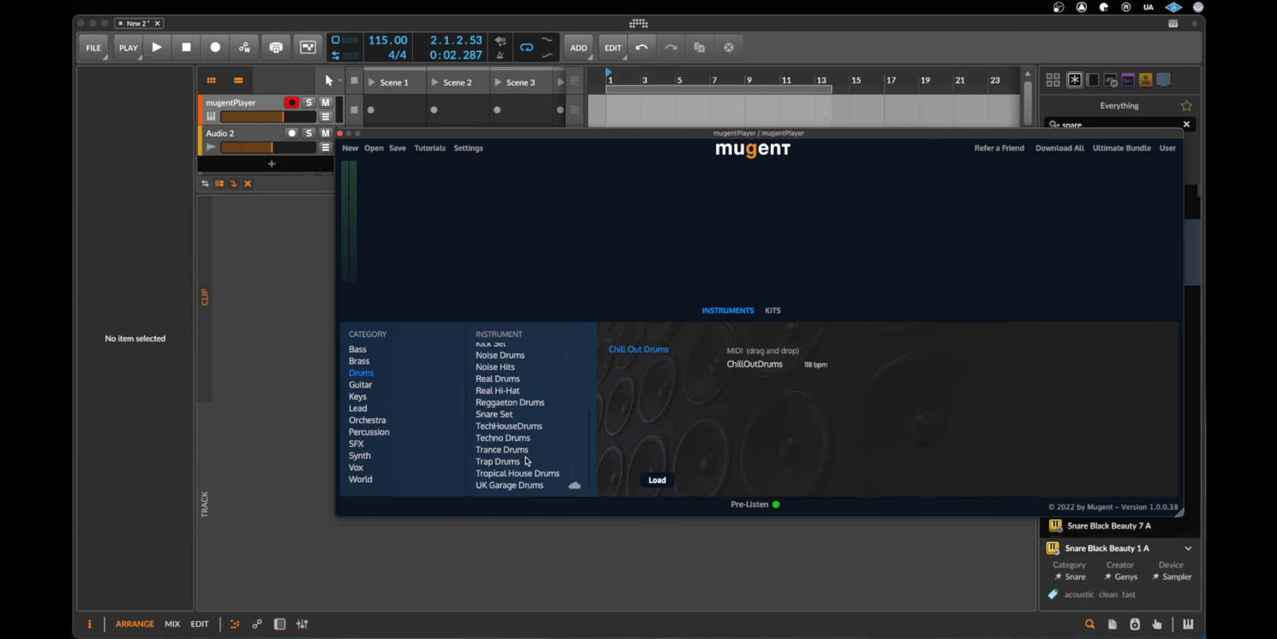
scroll(546, 437, up, 7)
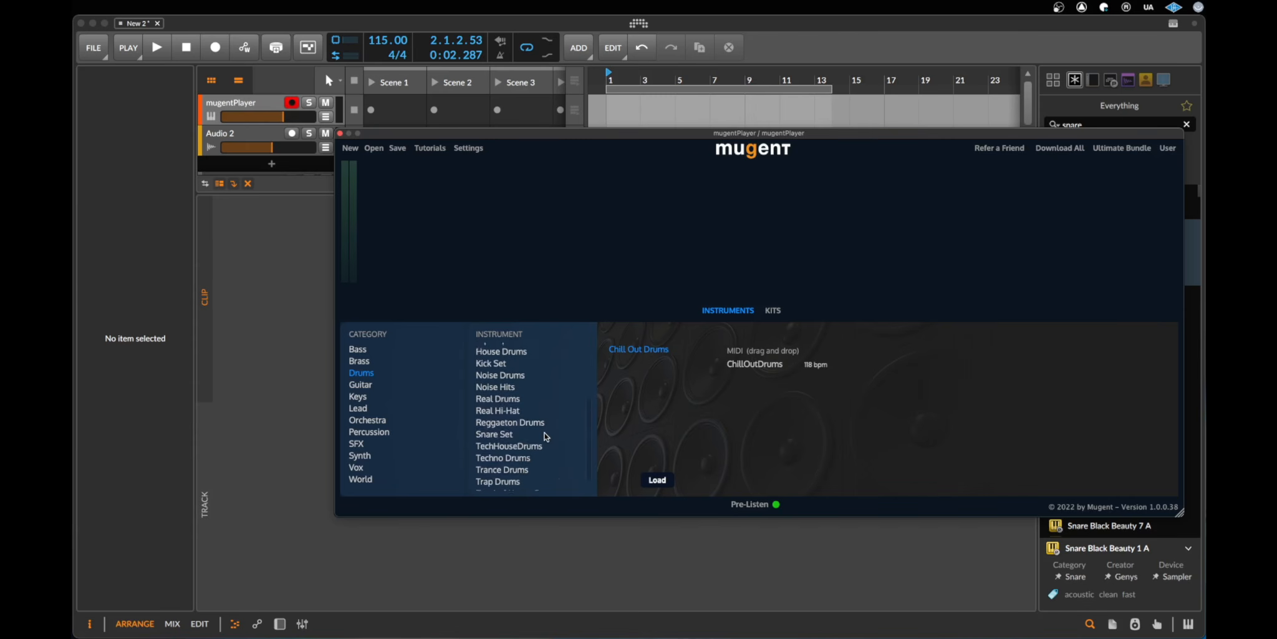
Load EDM Piano from the Keys category and place its EDMpiano MIDI pattern at bar 1 of the mugentPlayer track.
click(354, 397)
click(516, 351)
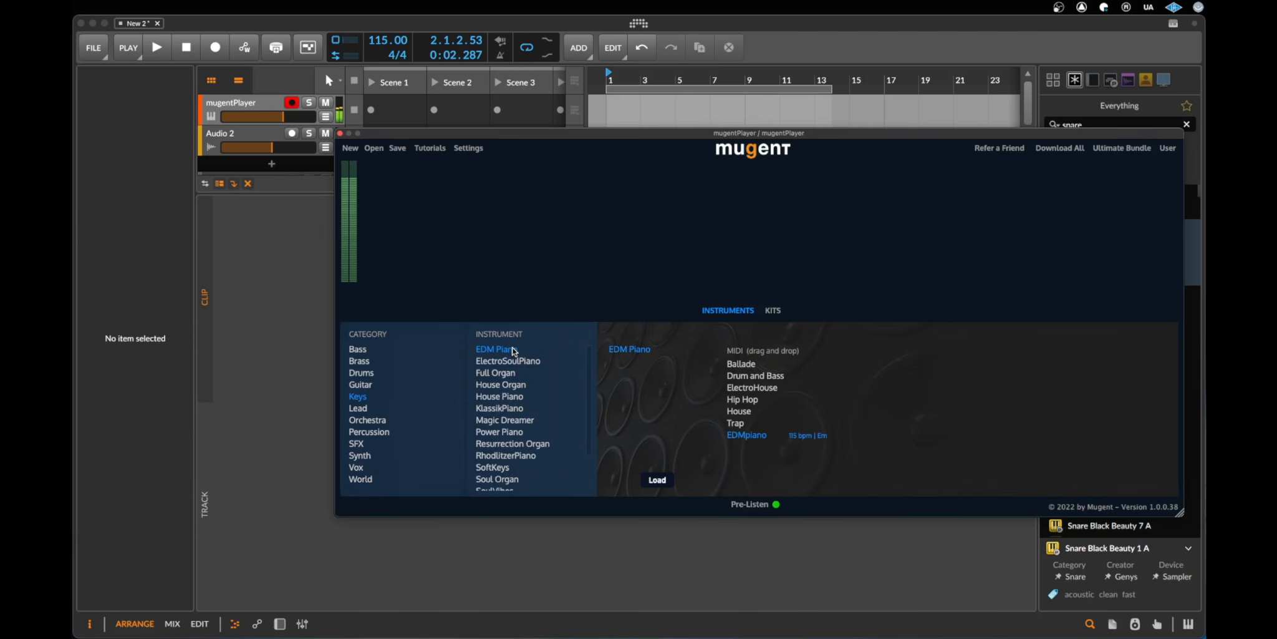
drag(653, 133, 639, 184)
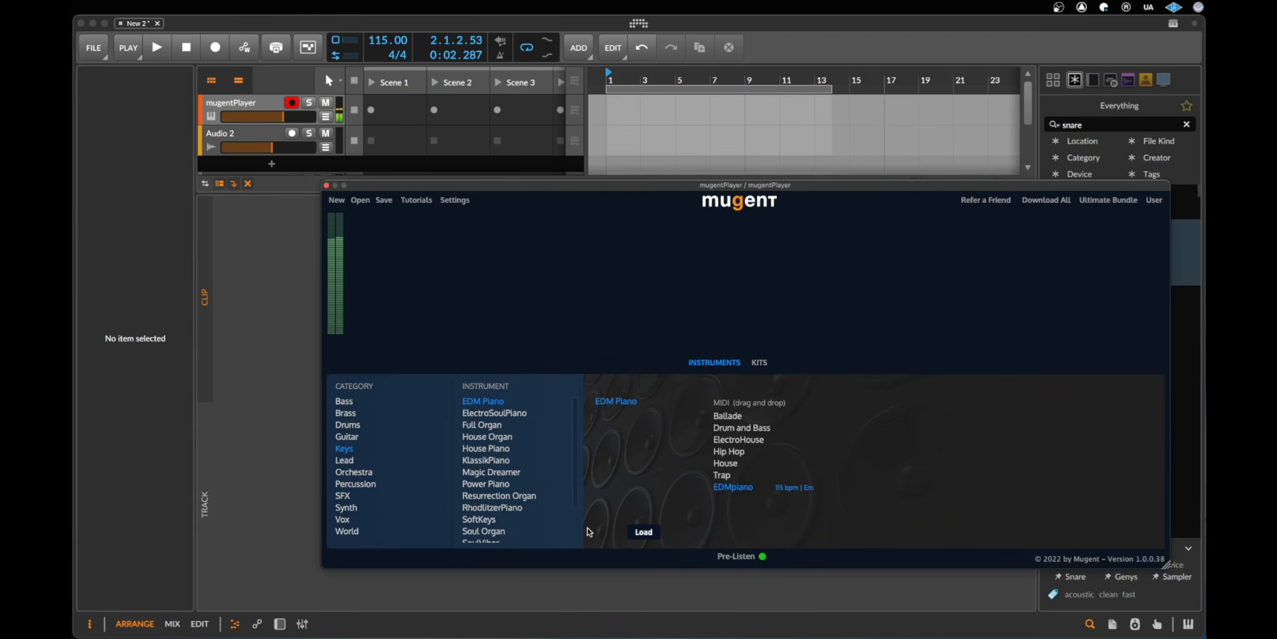
click(640, 531)
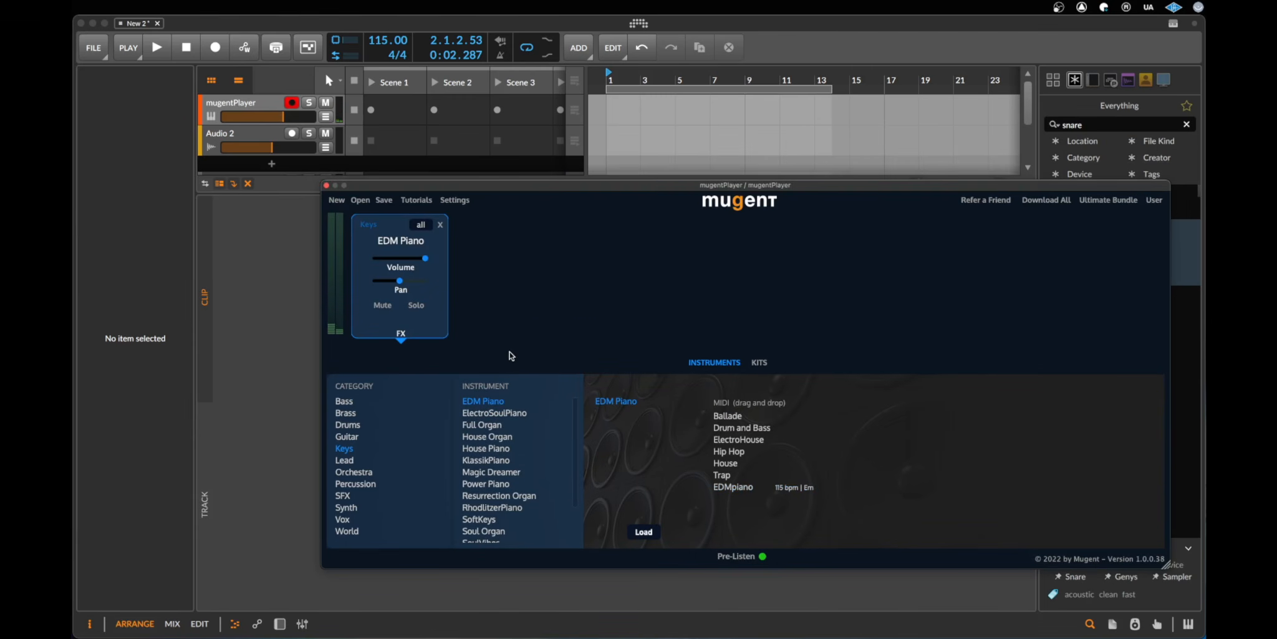
drag(755, 487, 608, 115)
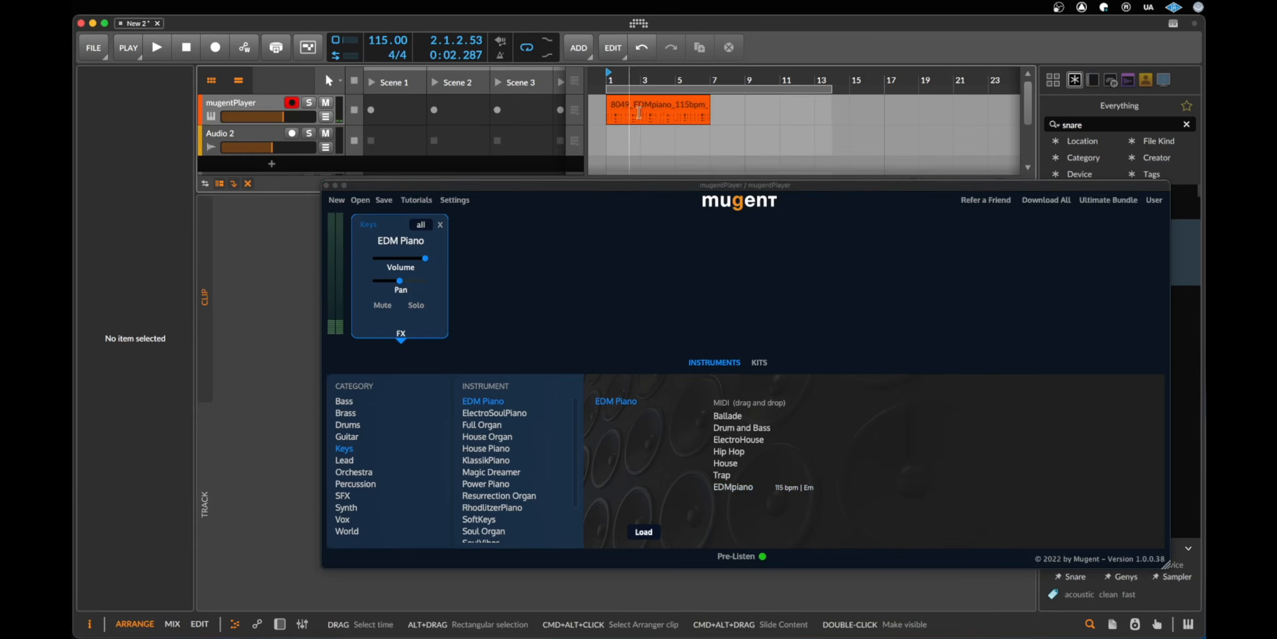
Play the EDMpiano clip at bar 1 of the mugentPlayer track and delete it from the arranger.
click(646, 111)
key(space)
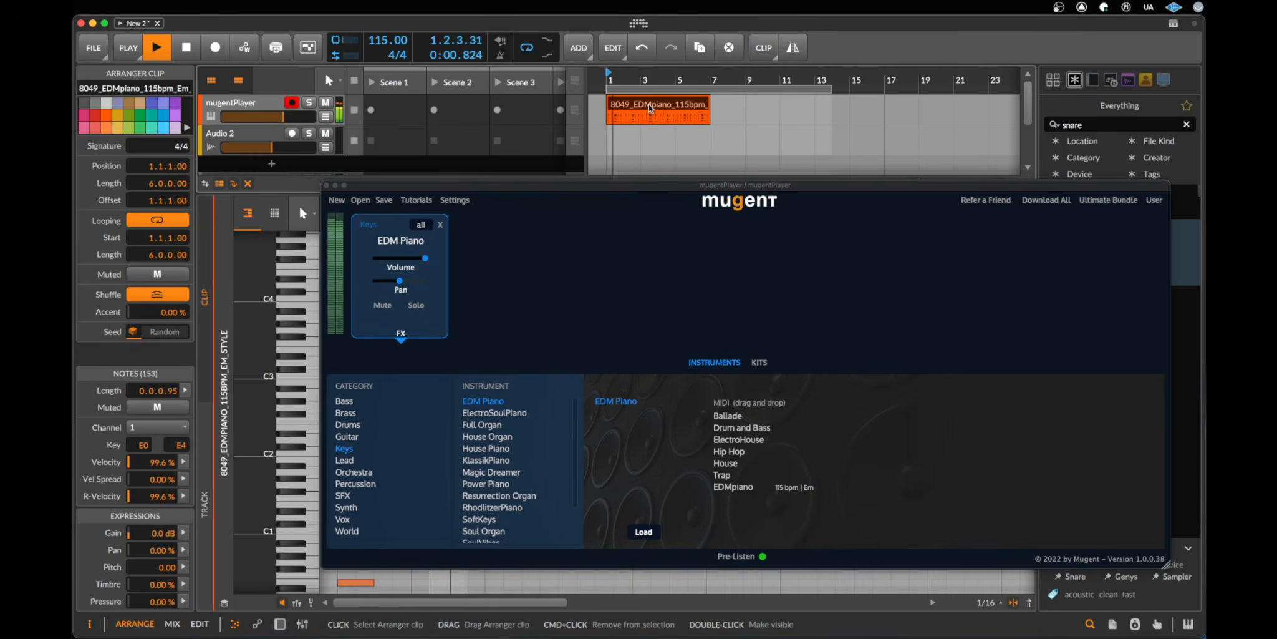
key(space)
key(Delete)
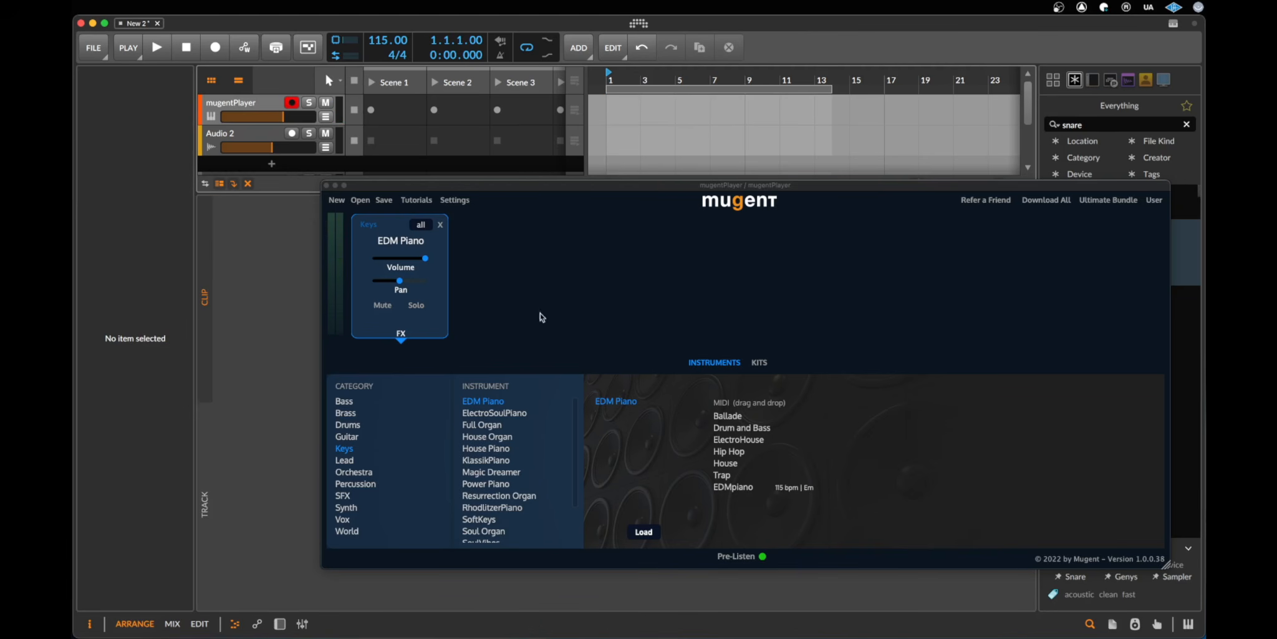
Load Warm Rhodes from mugentPlayer's Keys category as a layer beside EDM Piano.
scroll(507, 531, down, 3)
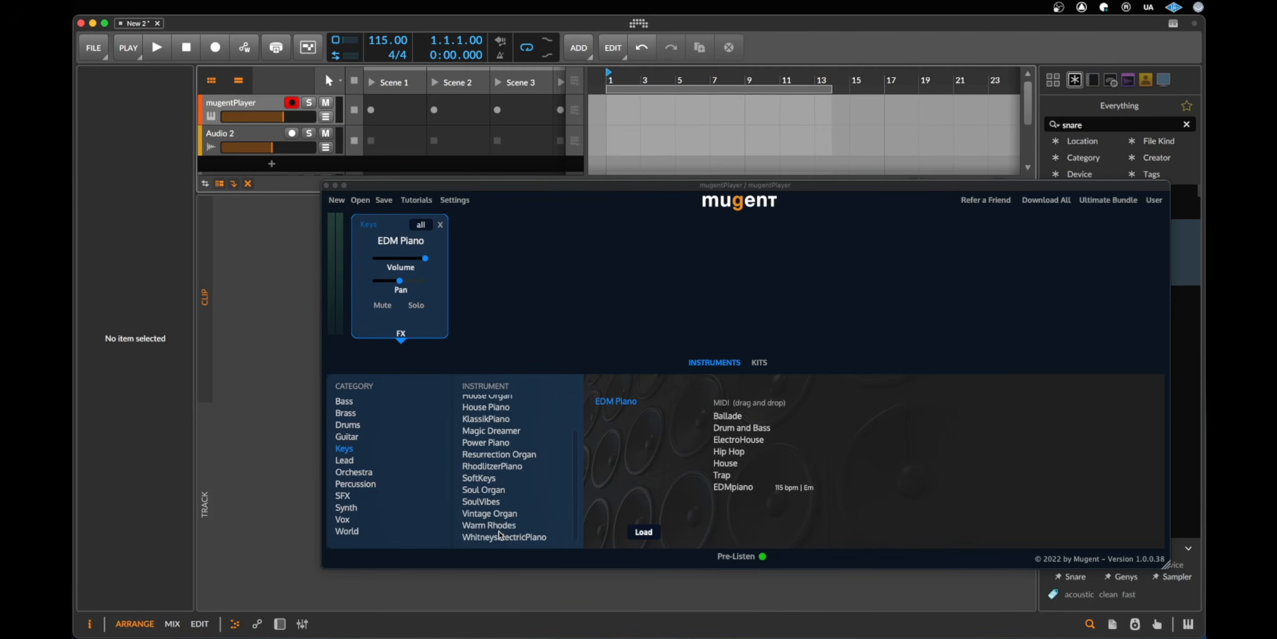
click(497, 526)
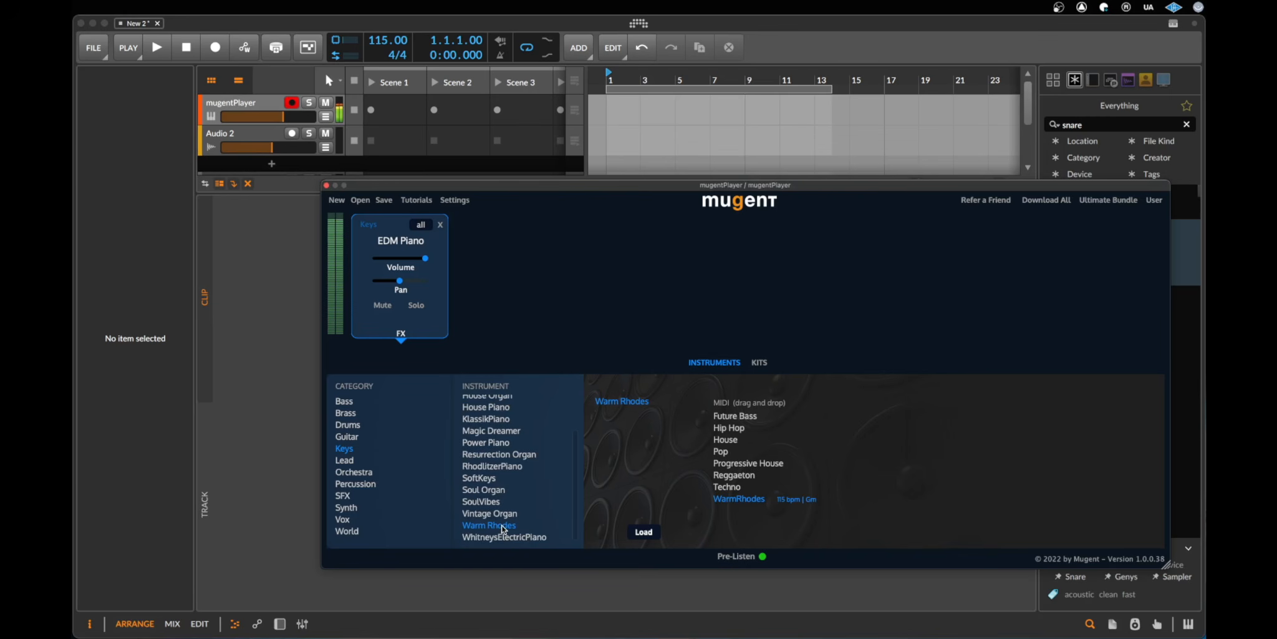
click(644, 531)
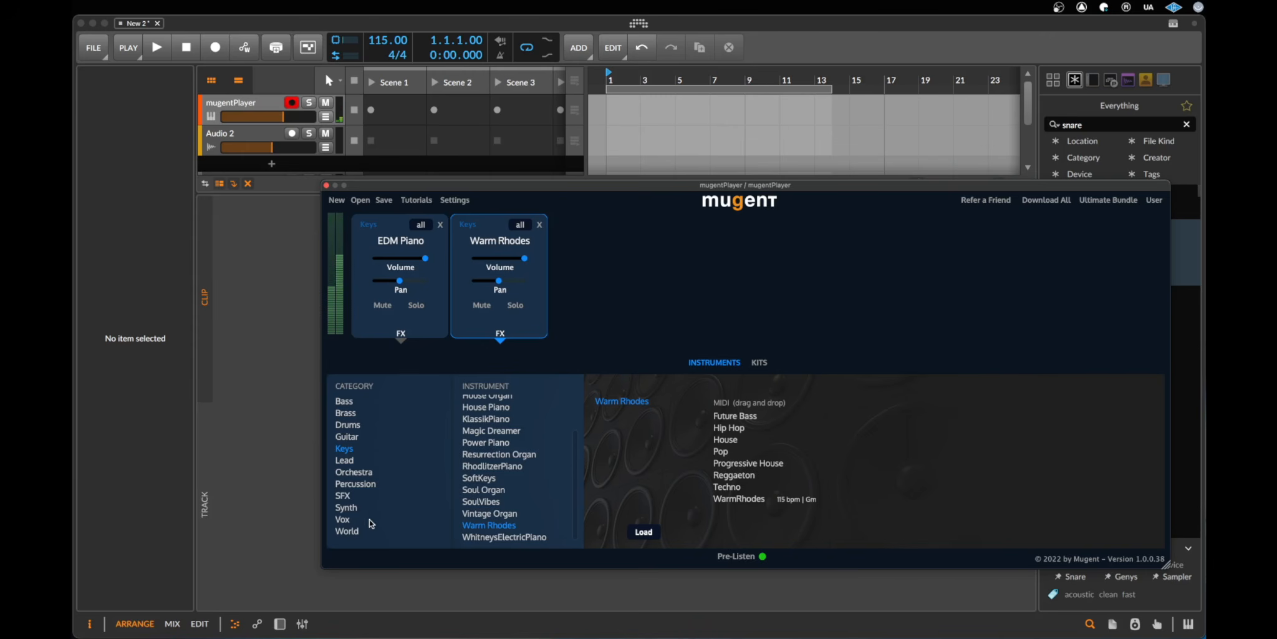
Load Blue Pad from the Synth category, and lower the volumes of Blue Pad and EDM Piano.
click(346, 507)
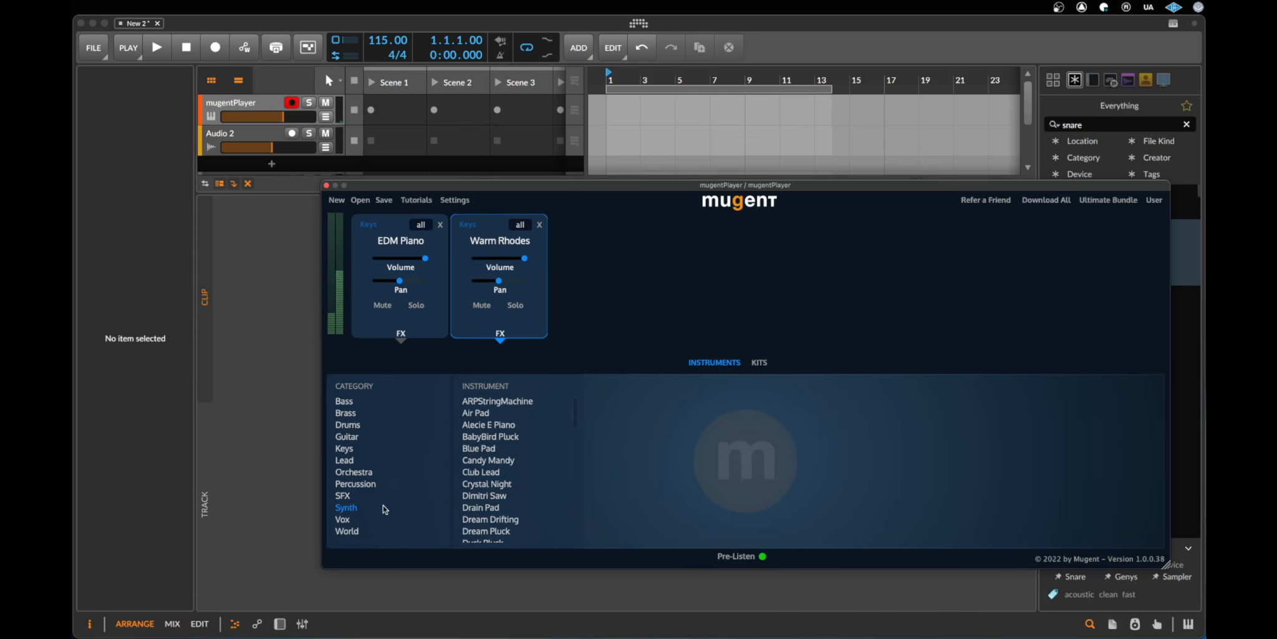
click(491, 449)
double_click(493, 450)
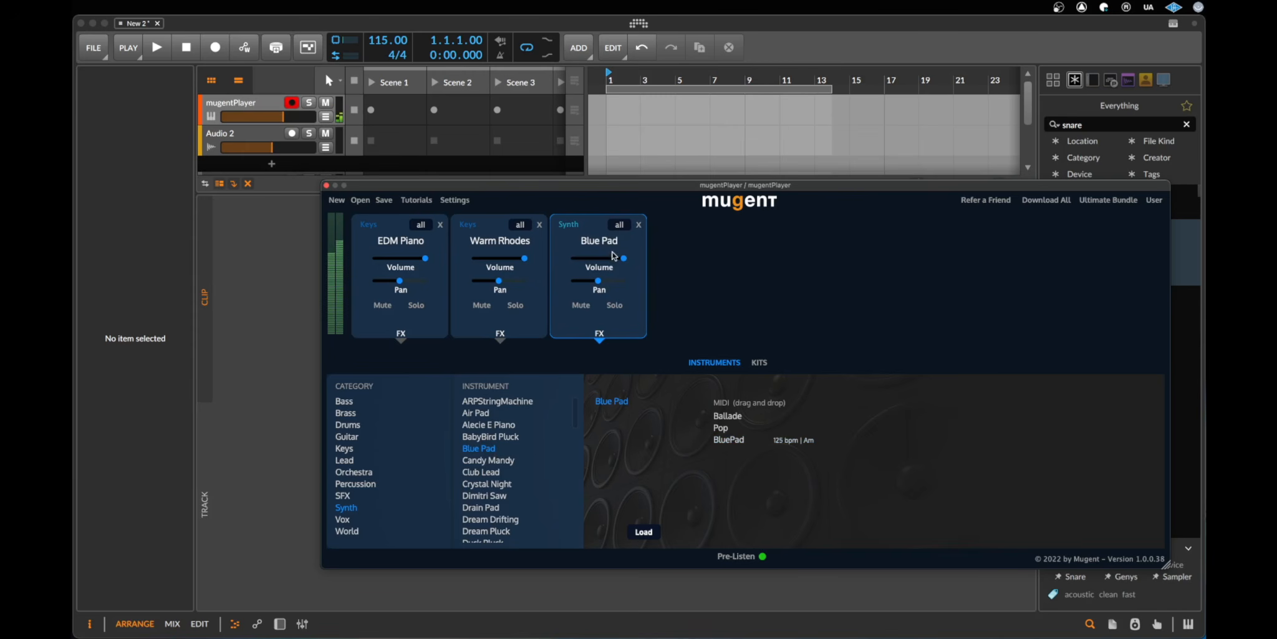
drag(625, 258, 615, 259)
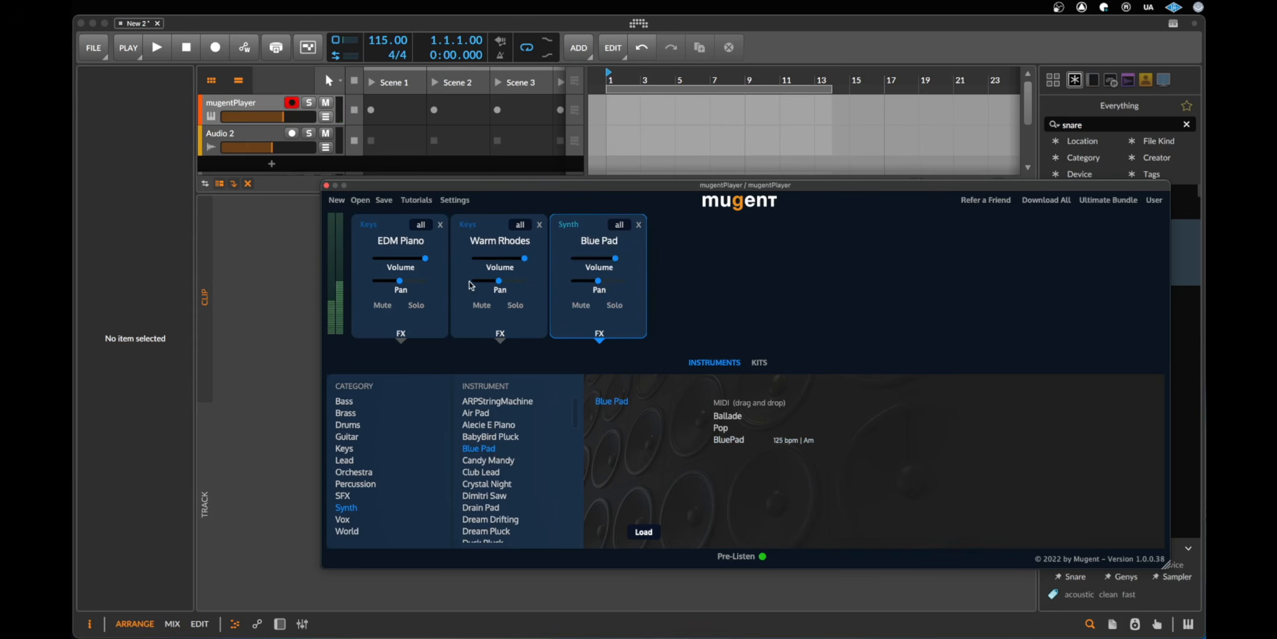
drag(427, 258, 408, 258)
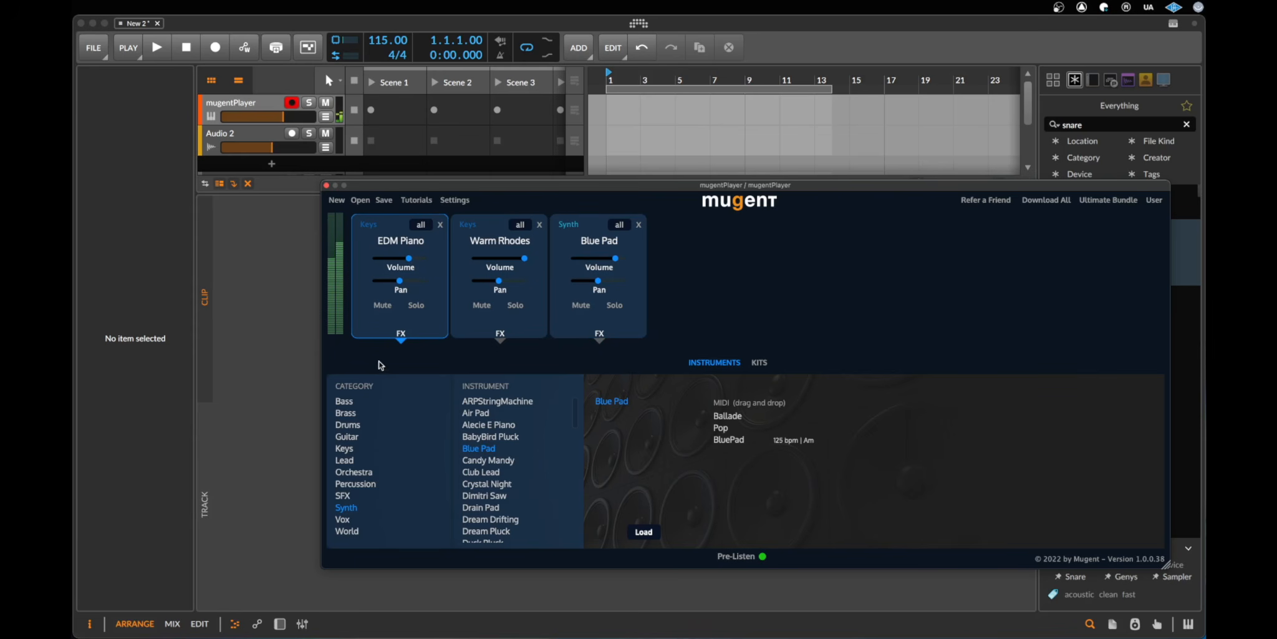
Load Candy Mandy from the Synth category as an additional layer in mugentPlayer.
scroll(492, 449, down, 2)
click(493, 438)
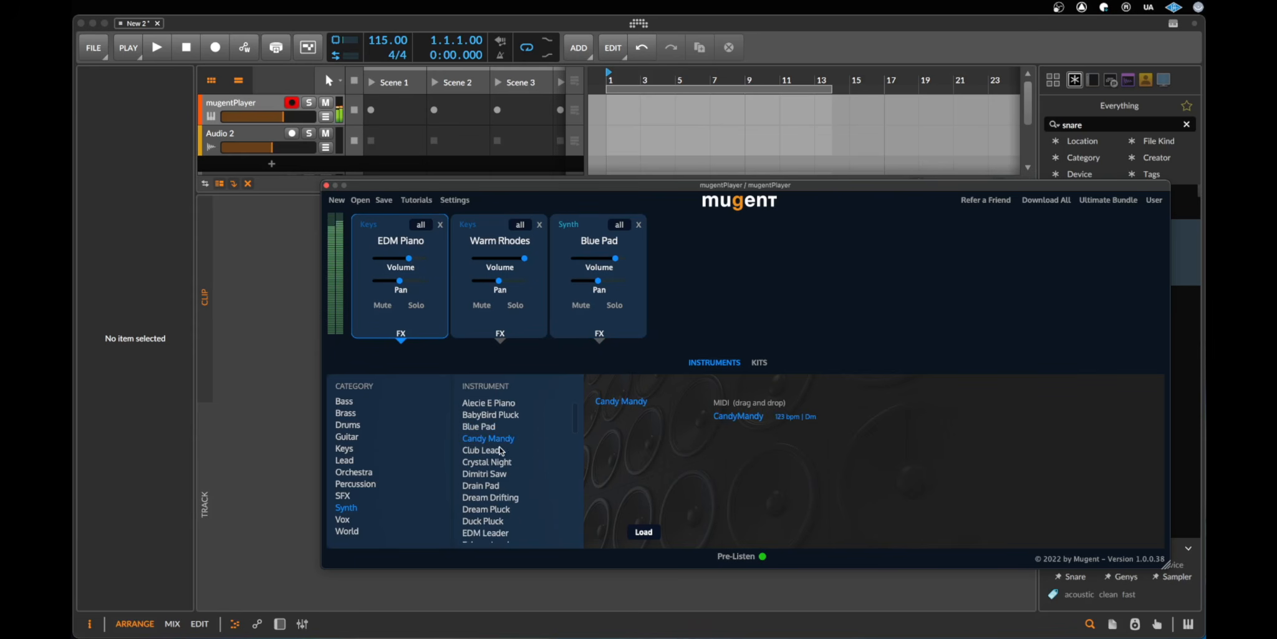
double_click(505, 440)
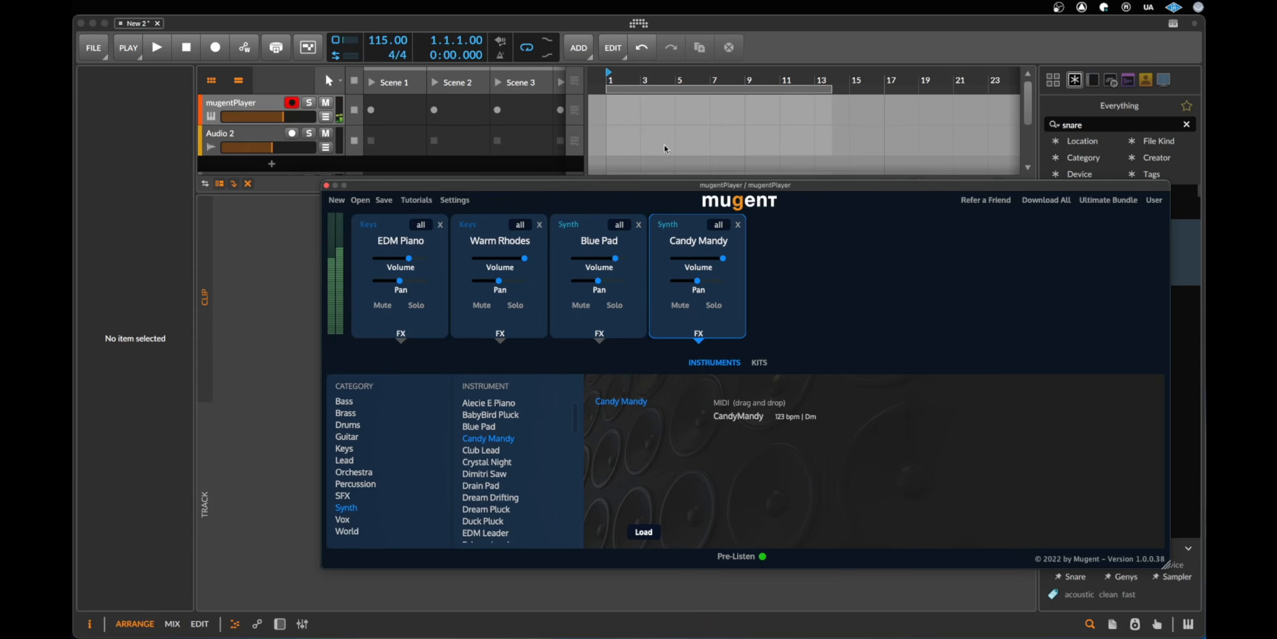
In Candy Mandy's delay effect, set Mix to 31%, Left Feedback to 39% and Right Delay to 1/16, and raise Right Feedback.
click(698, 335)
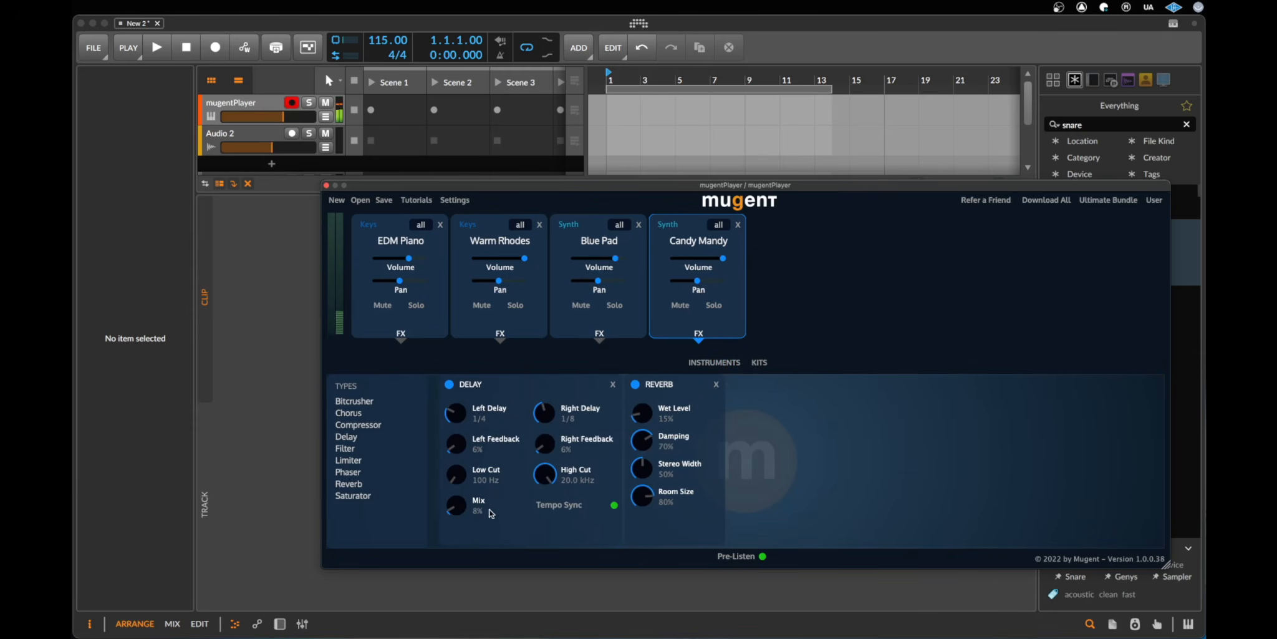
drag(459, 510, 457, 491)
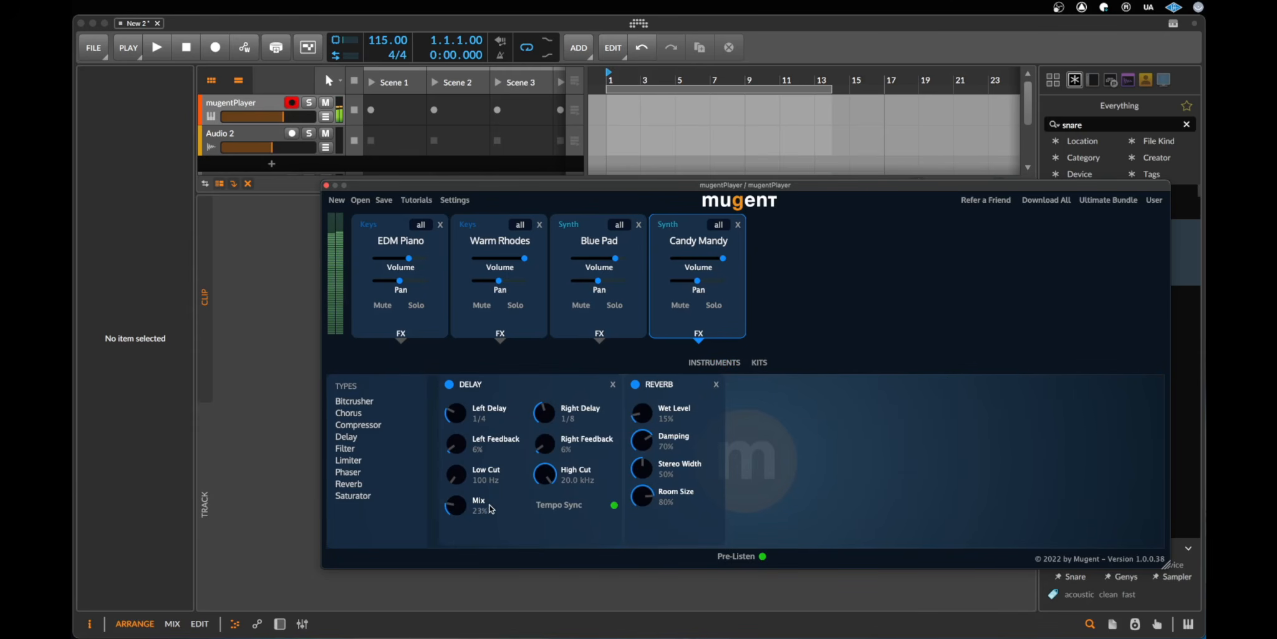
drag(460, 447, 457, 409)
drag(549, 440, 556, 370)
drag(466, 439, 549, 401)
drag(456, 506, 469, 493)
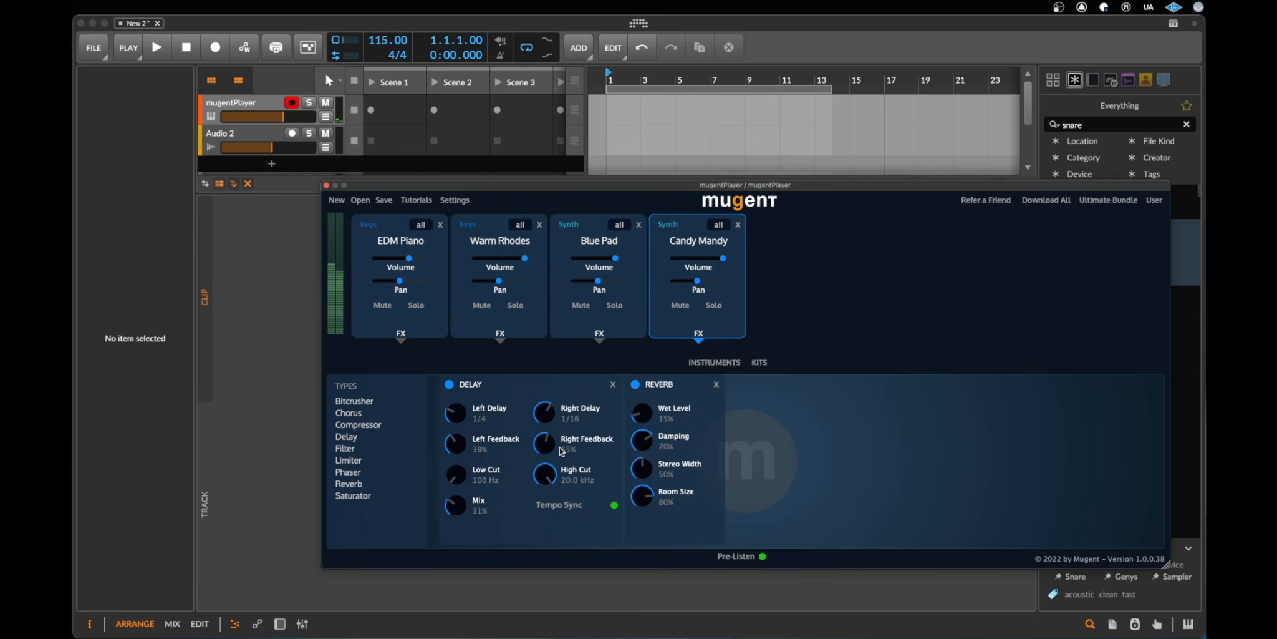